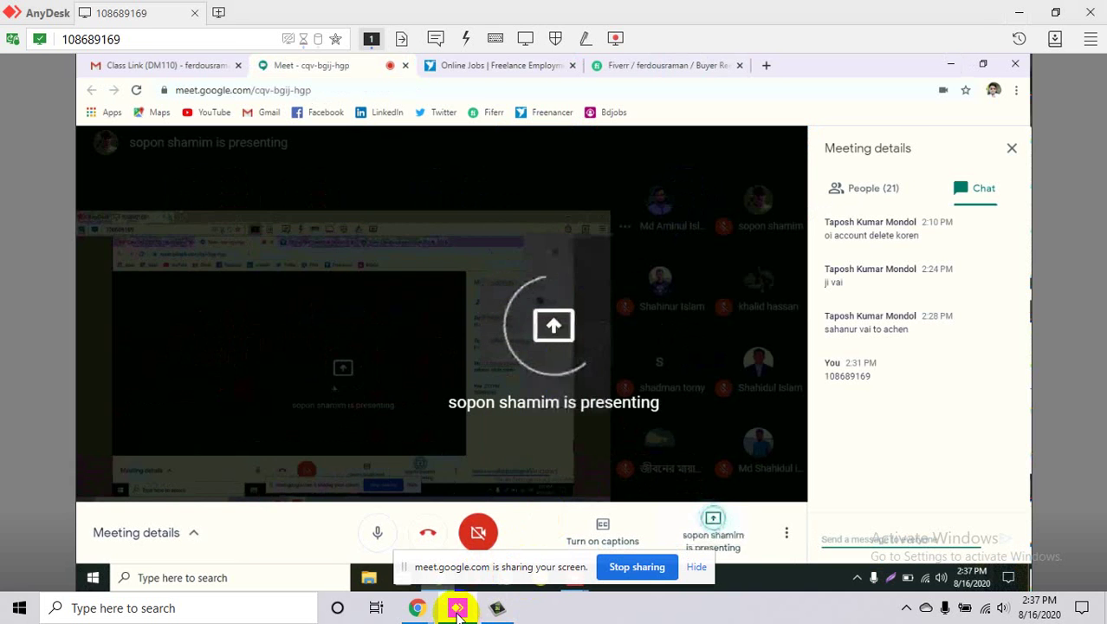
# - Switch to the AnyDesk remote session and bring up the Freelancer payment verification page in its browser
pyautogui.click(458, 608)
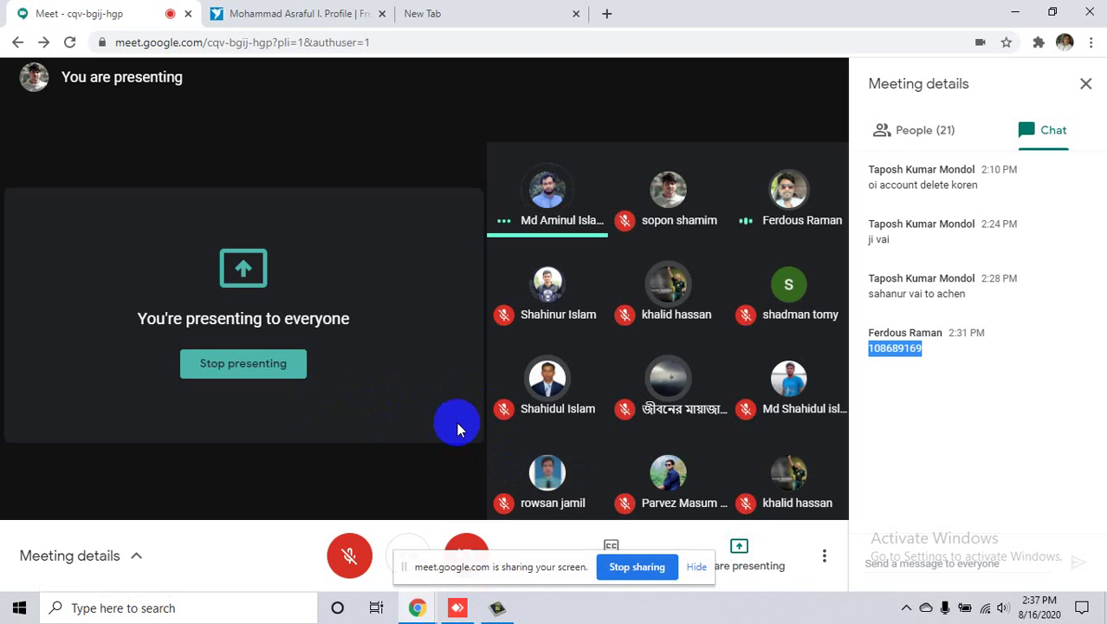
pyautogui.click(456, 607)
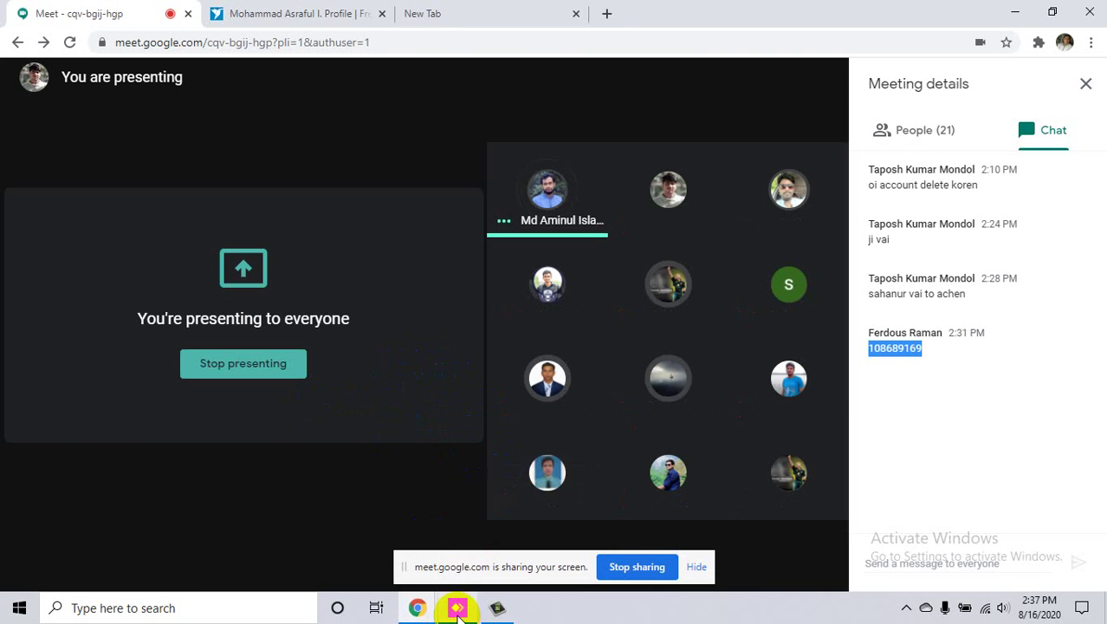
pyautogui.click(456, 607)
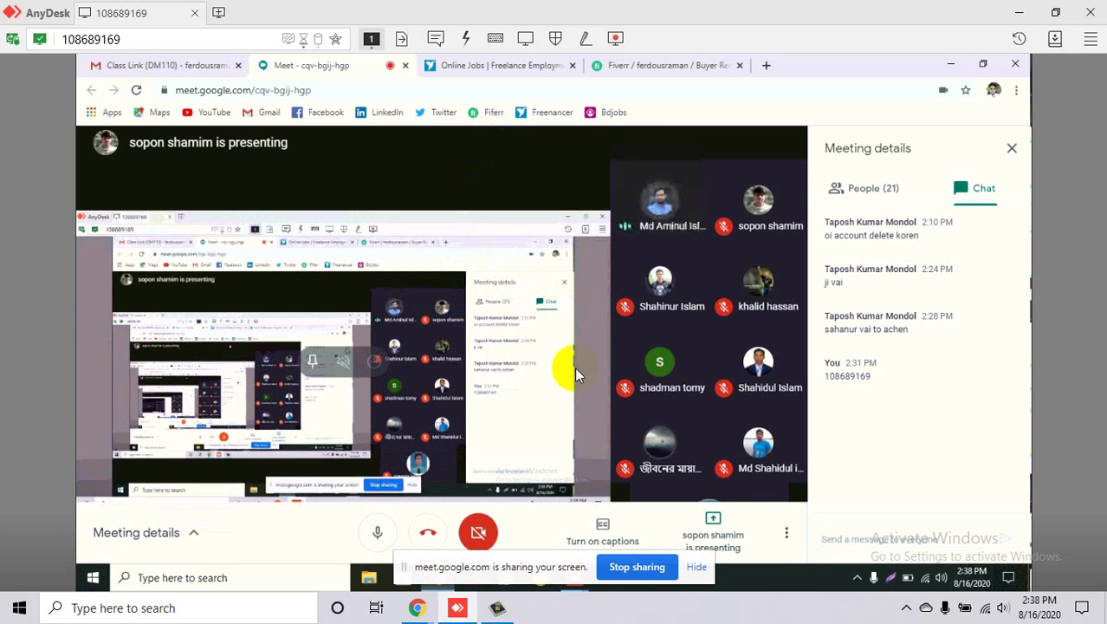
pyautogui.click(447, 66)
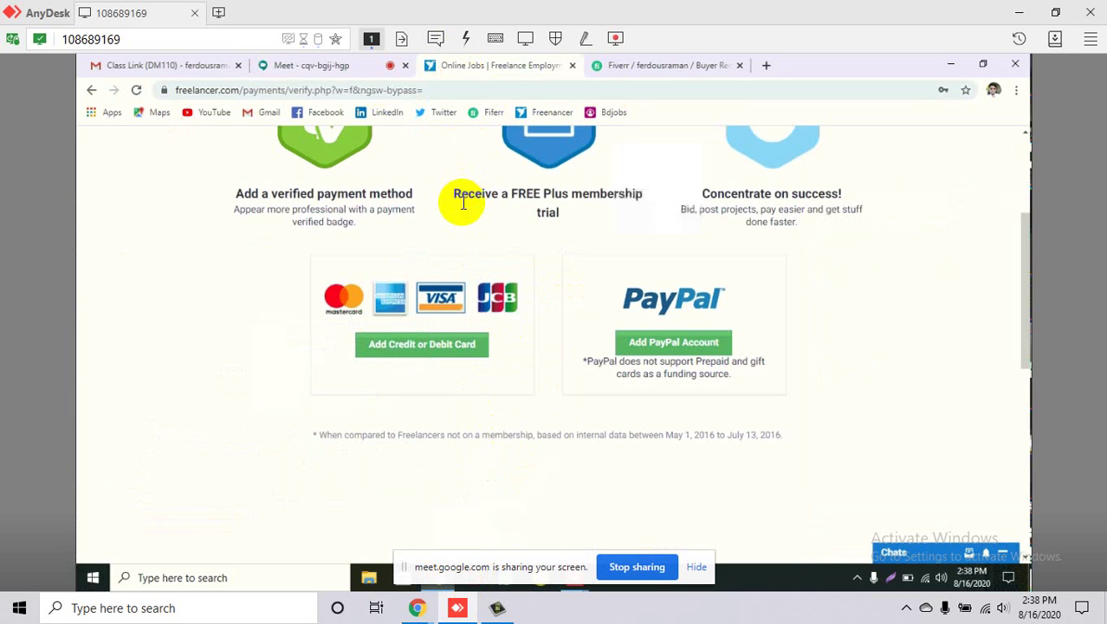
# - Choose to add a credit or debit card as the verified payment method and activate the Card Number field
pyautogui.scroll(1, 459, 202)
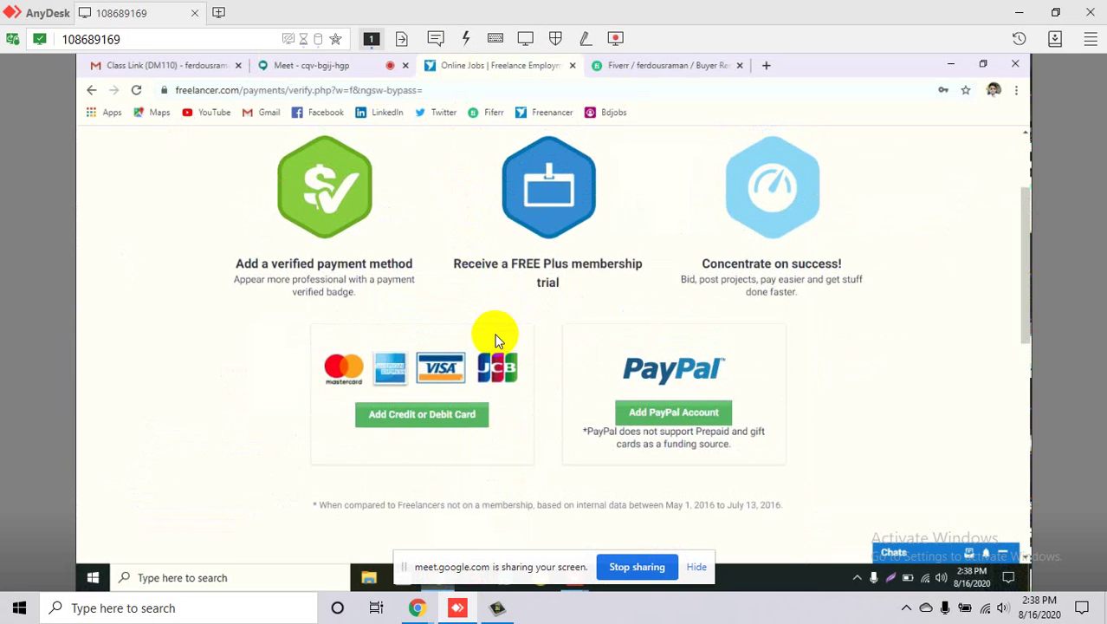
pyautogui.scroll(2, 498, 336)
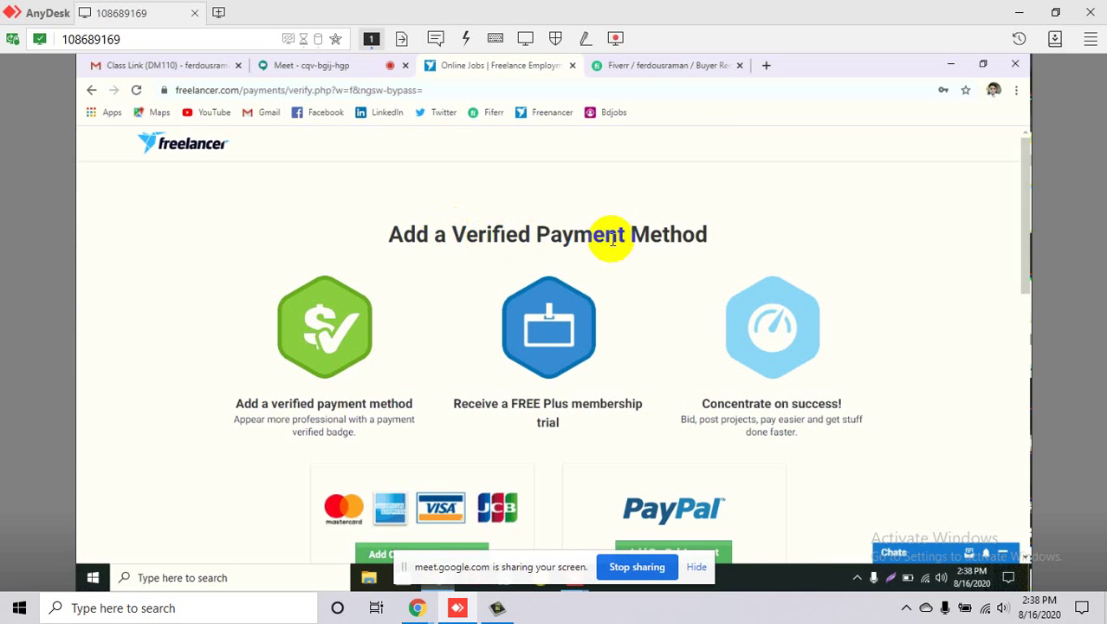
pyautogui.scroll(-1, 477, 274)
pyautogui.scroll(-1, 475, 276)
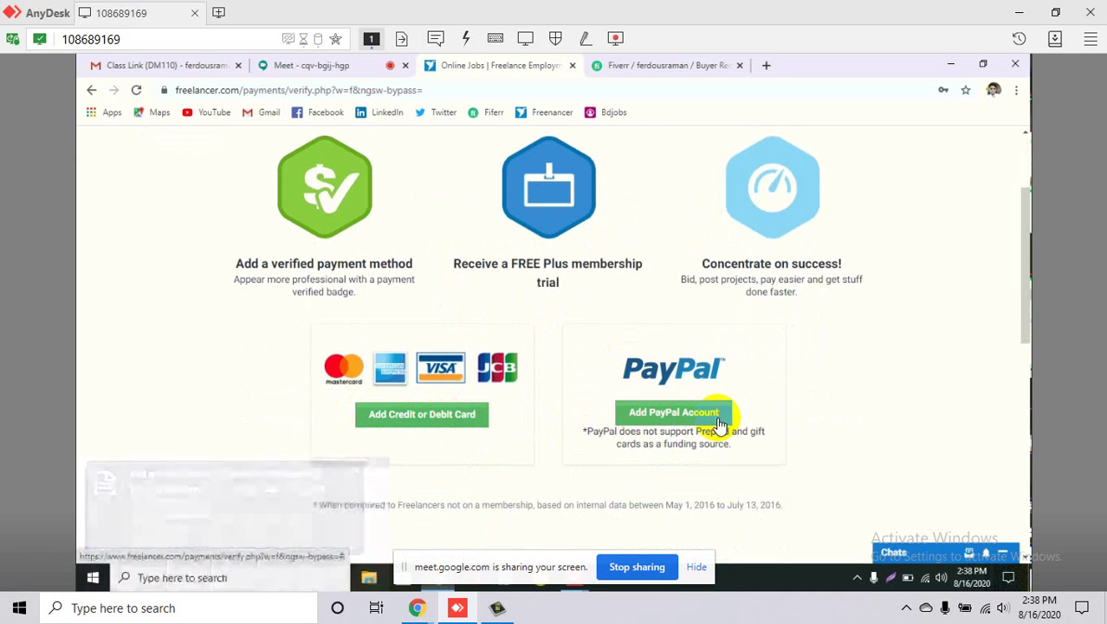
pyautogui.click(422, 416)
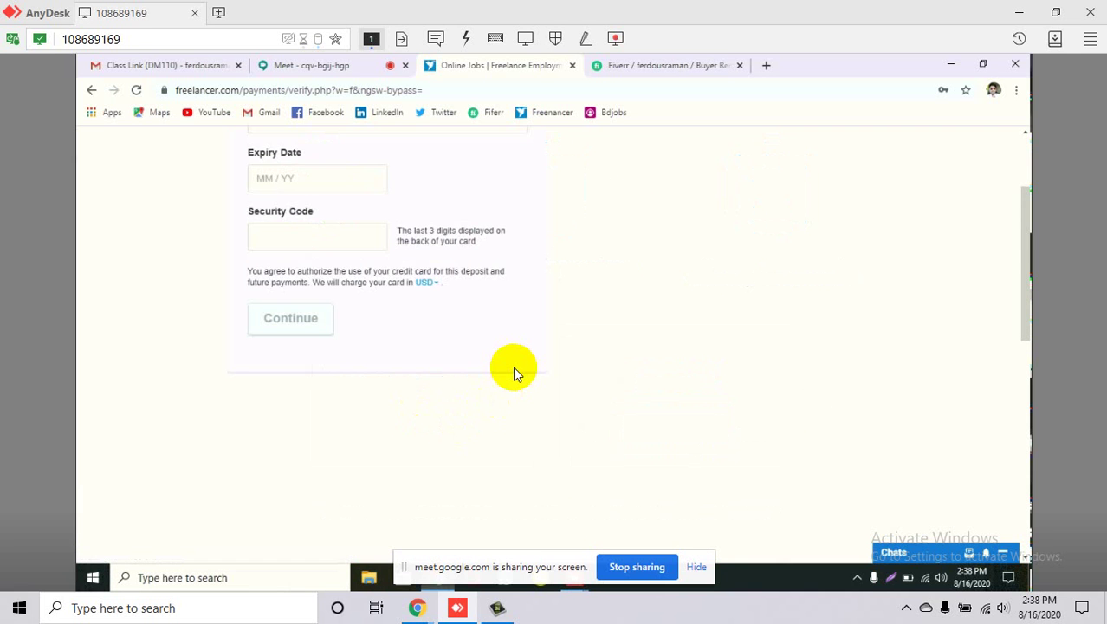
pyautogui.scroll(1, 512, 367)
pyautogui.scroll(1, 513, 372)
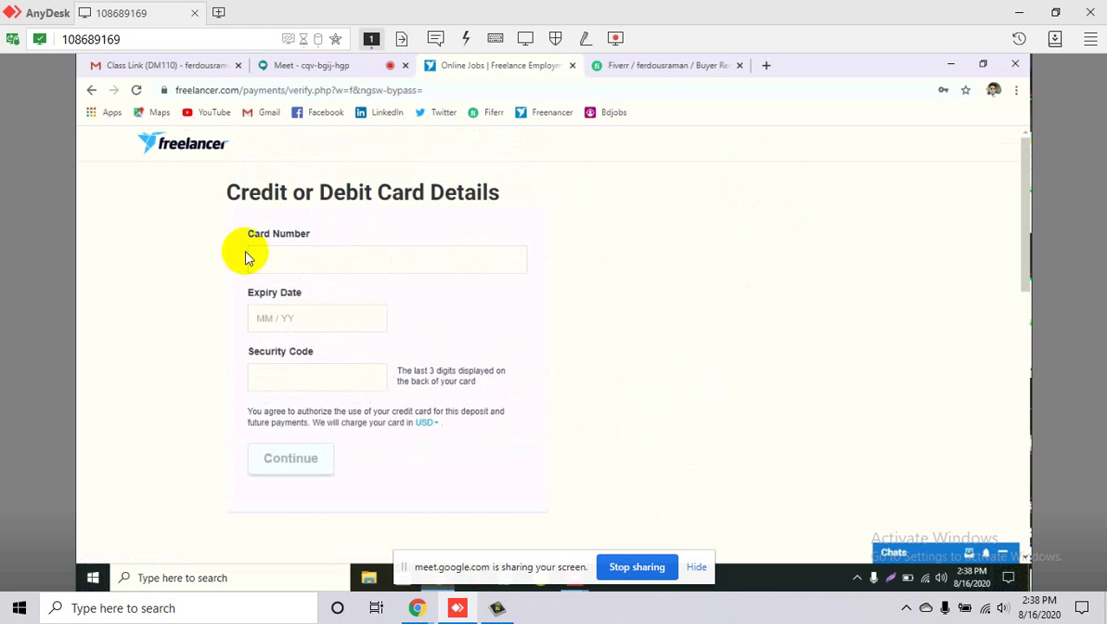
pyautogui.click(274, 254)
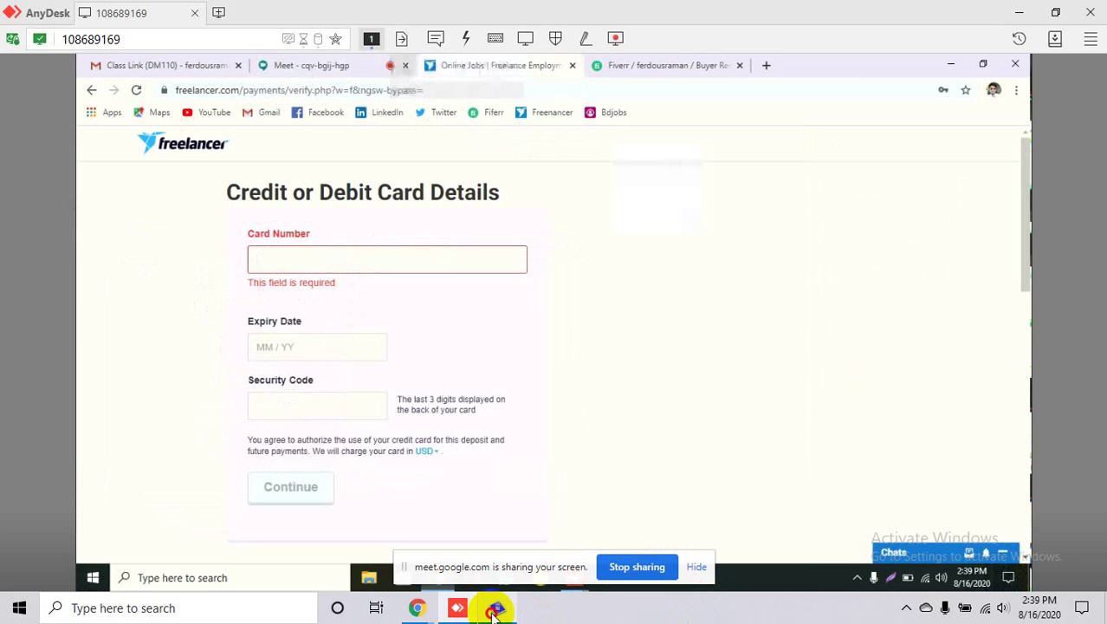
# - Close the Camtasia Studio editor window and check the hidden system tray icons
pyautogui.click(495, 610)
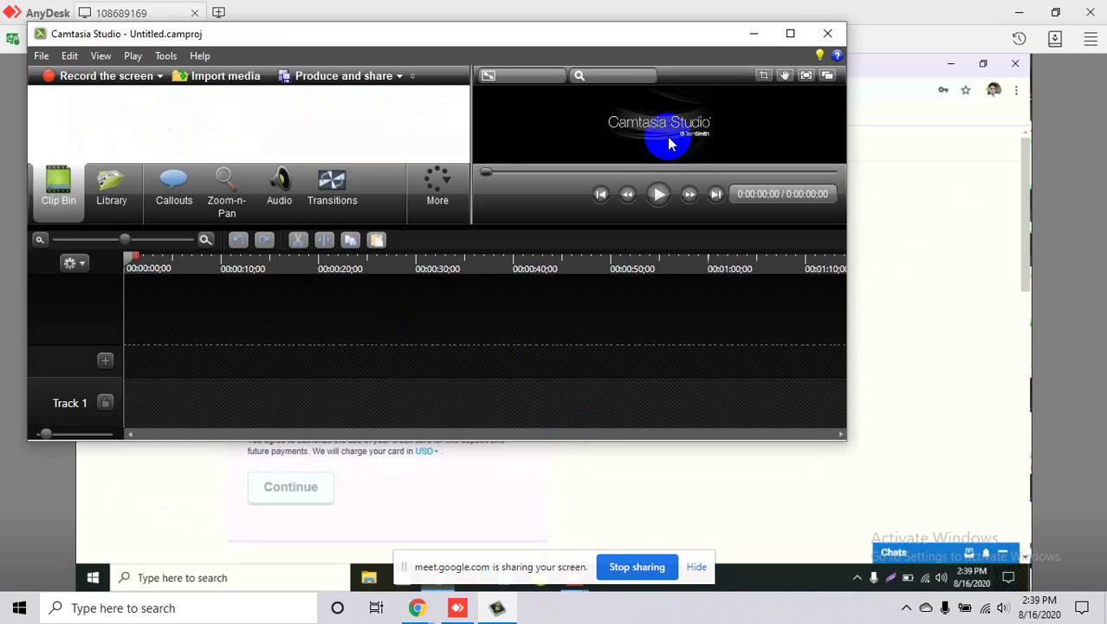
pyautogui.click(827, 33)
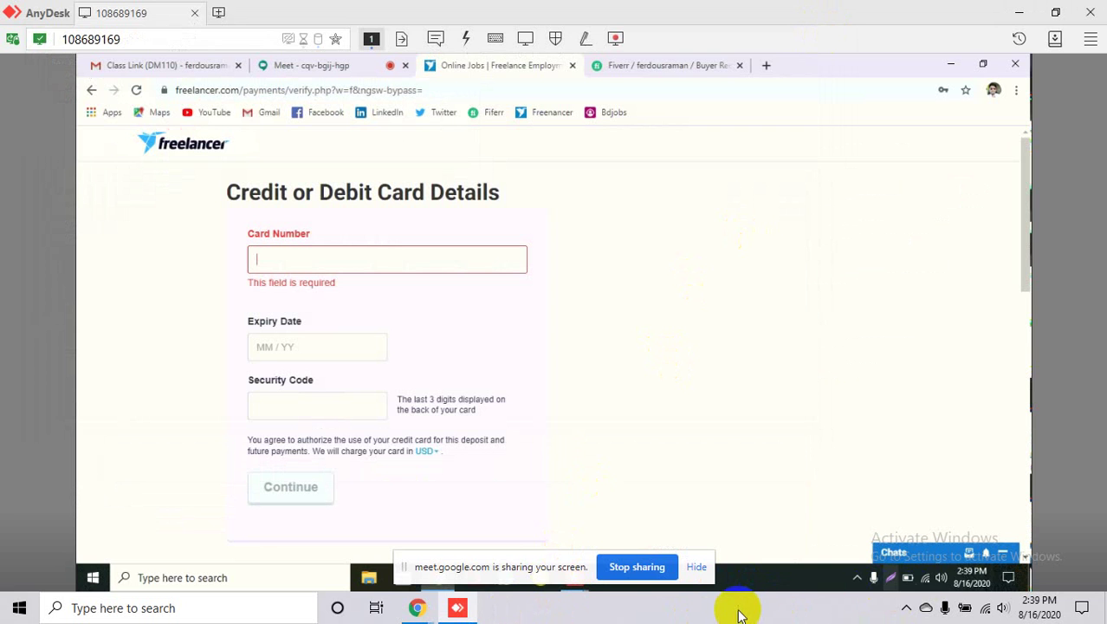
pyautogui.click(906, 607)
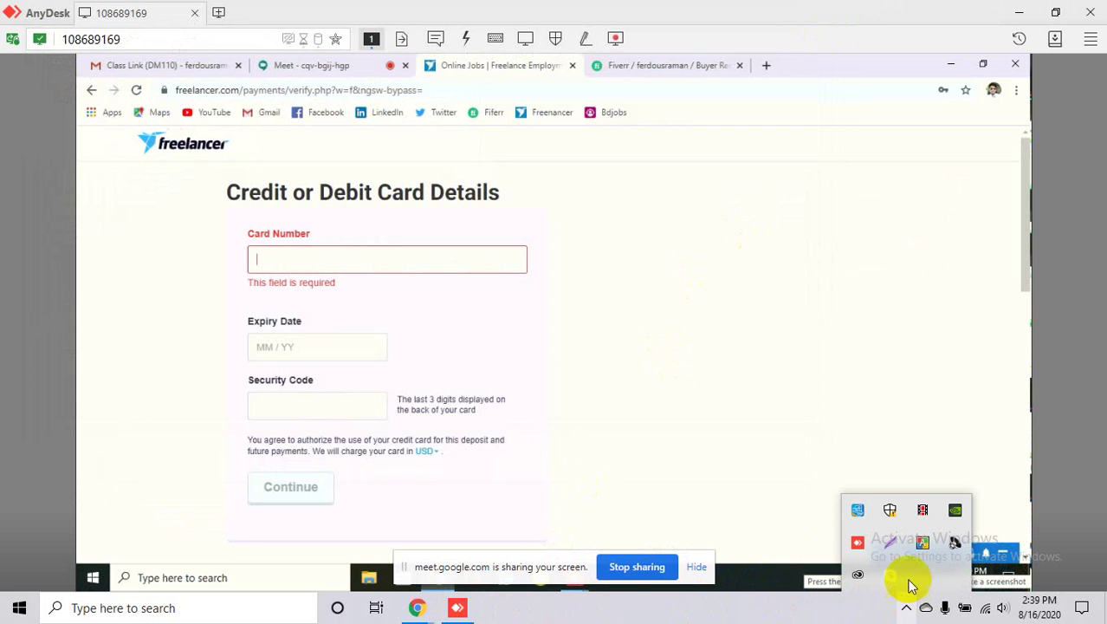
pyautogui.click(922, 510)
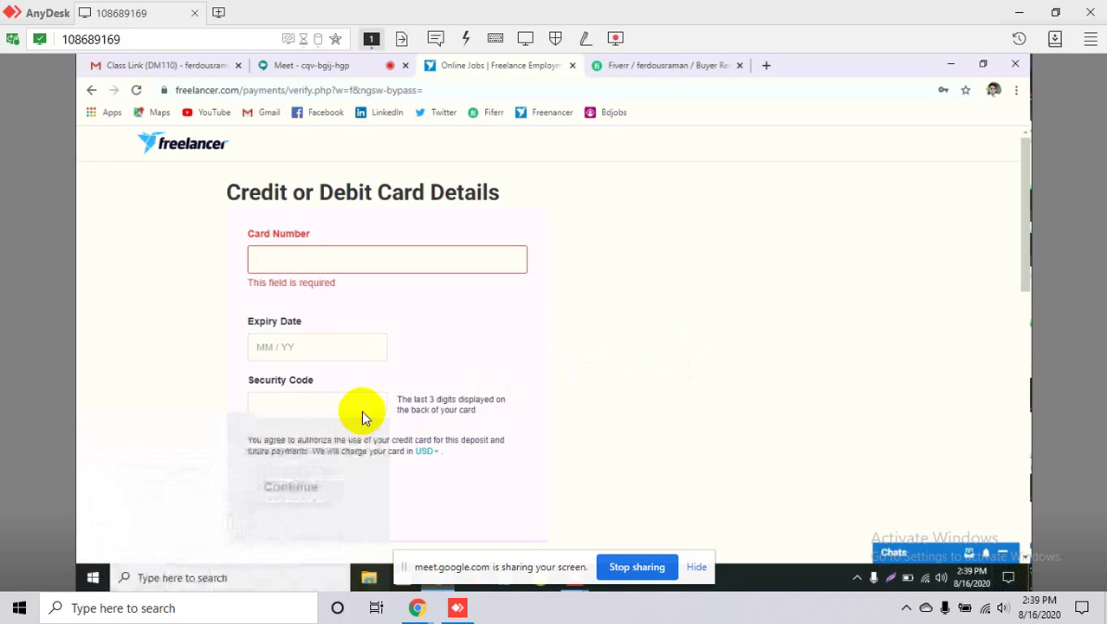
pyautogui.click(909, 609)
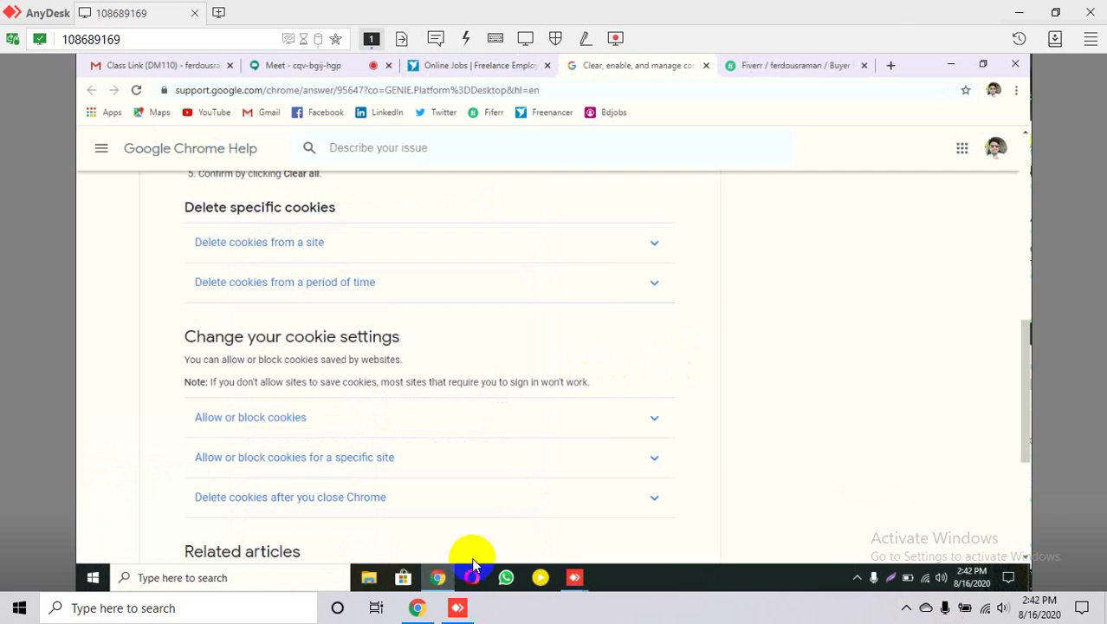
# - Switch to the Google Meet call in Chrome and present the entire screen to the participants
pyautogui.click(419, 609)
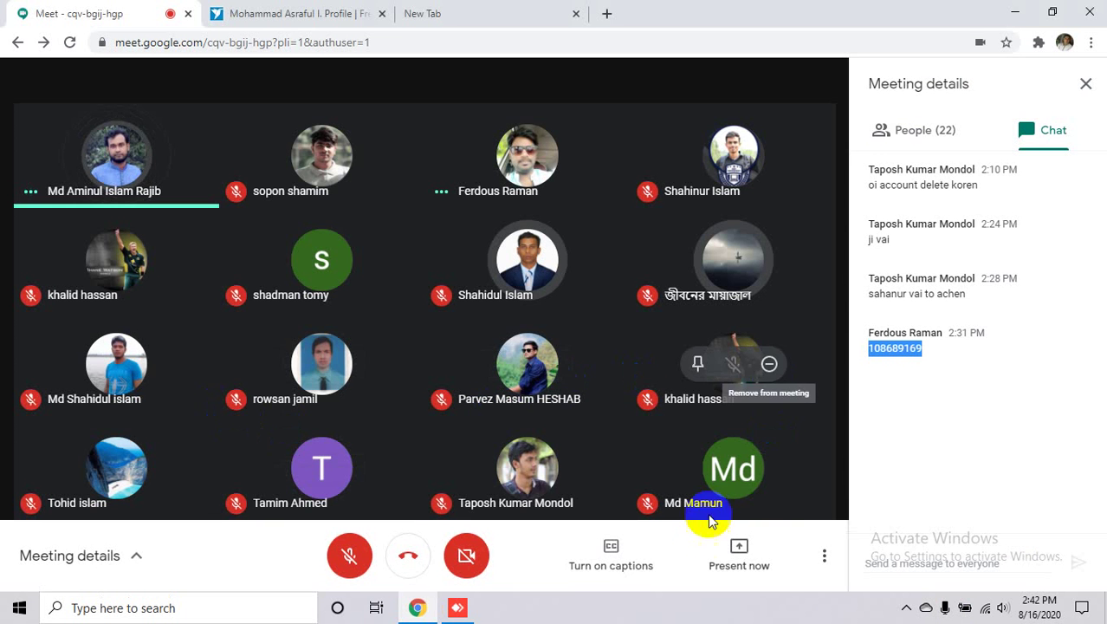
pyautogui.click(738, 551)
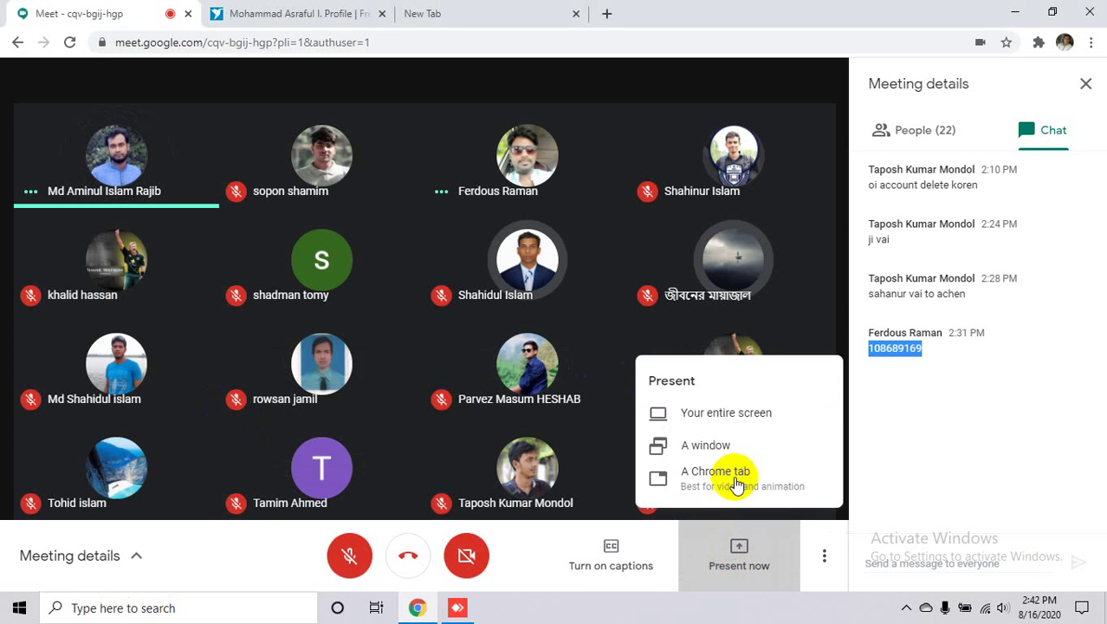
pyautogui.click(709, 420)
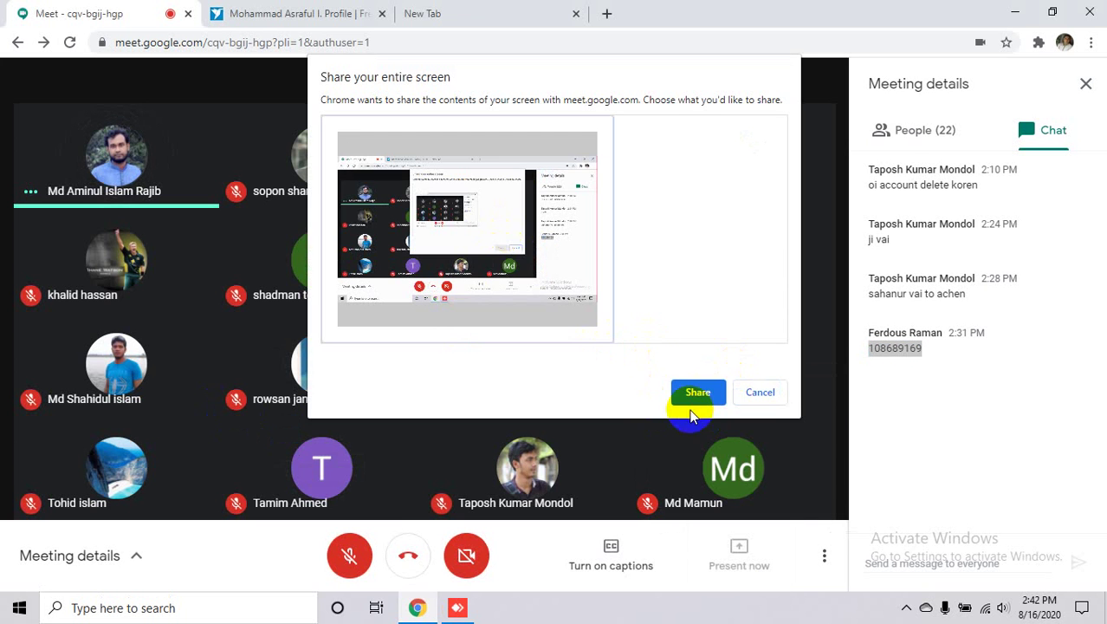
pyautogui.click(697, 394)
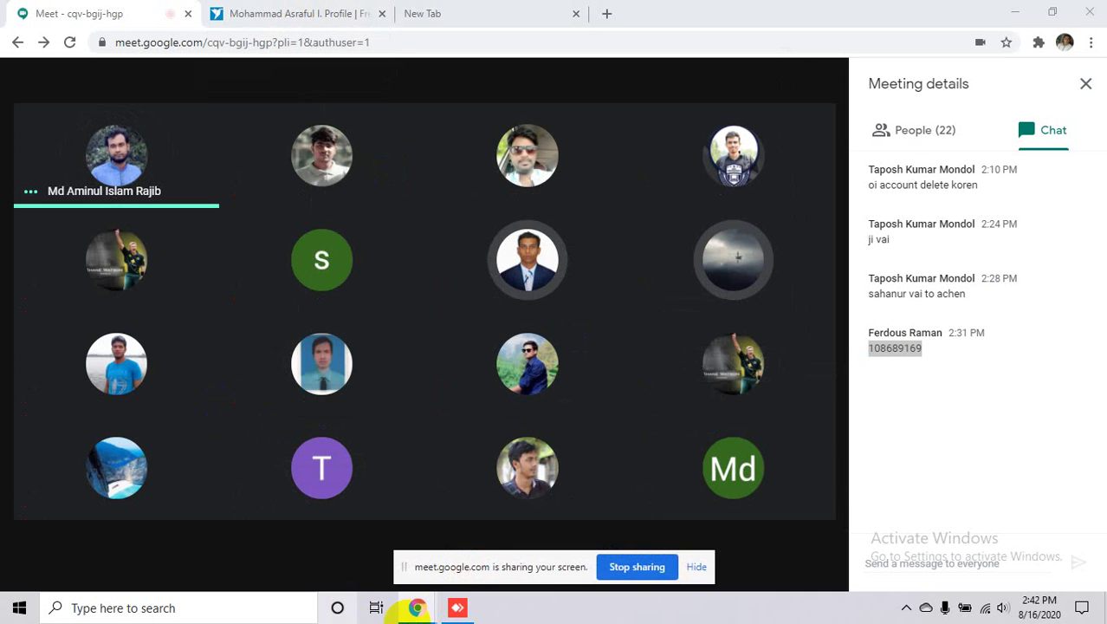
# - Return to the AnyDesk session and read through the Chrome Help article on clearing, enabling and managing cookies
pyautogui.click(457, 607)
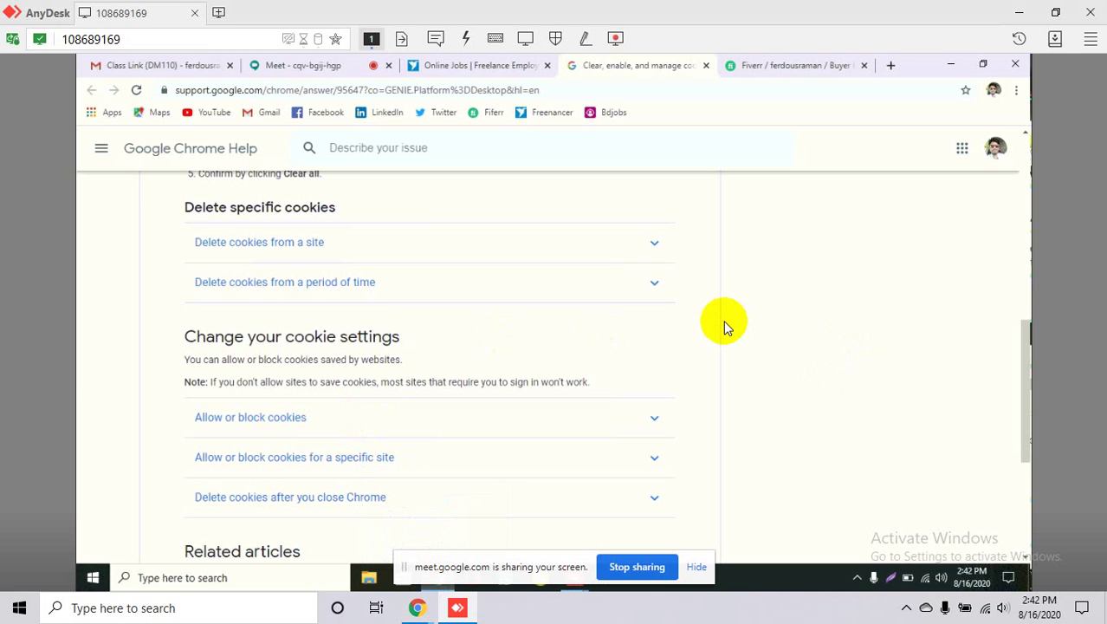
pyautogui.scroll(3, 639, 362)
pyautogui.scroll(1, 639, 362)
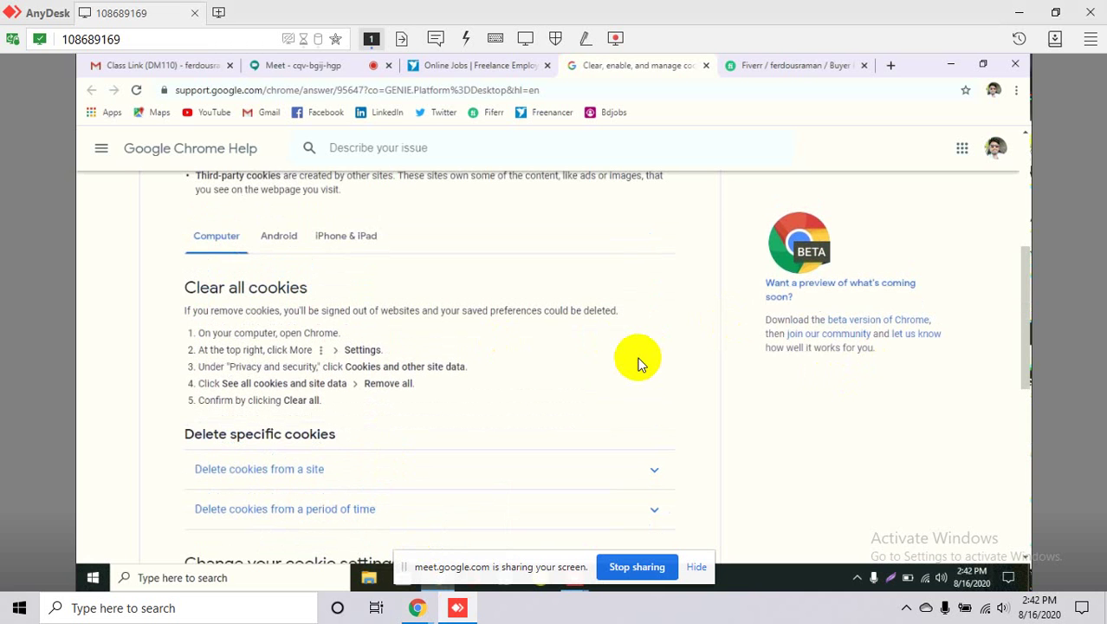
pyautogui.scroll(4, 639, 362)
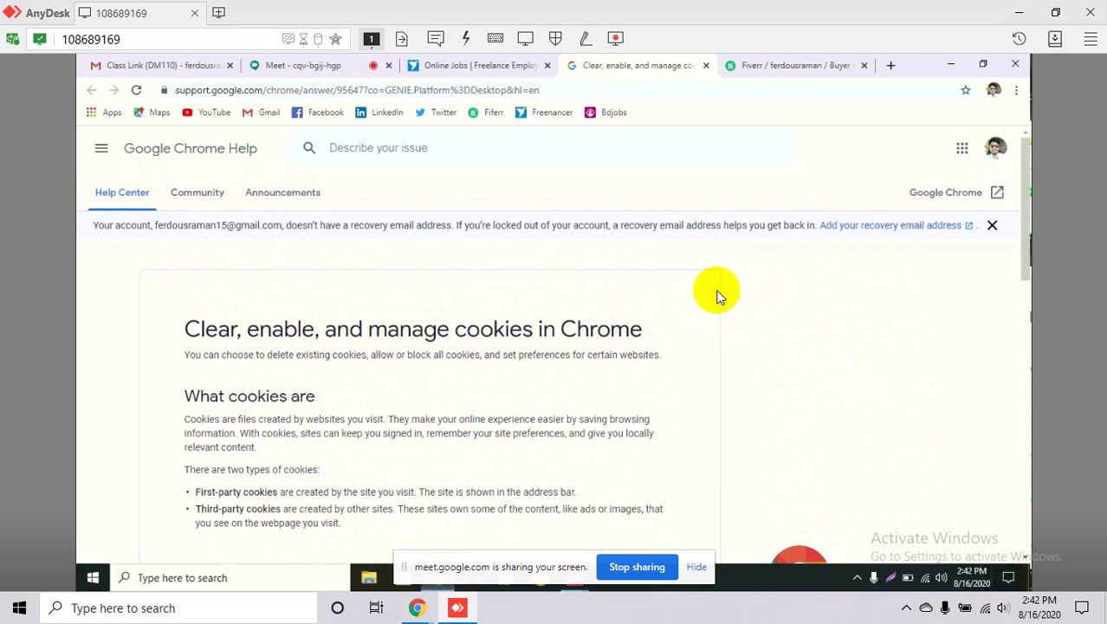
pyautogui.scroll(-2, 716, 297)
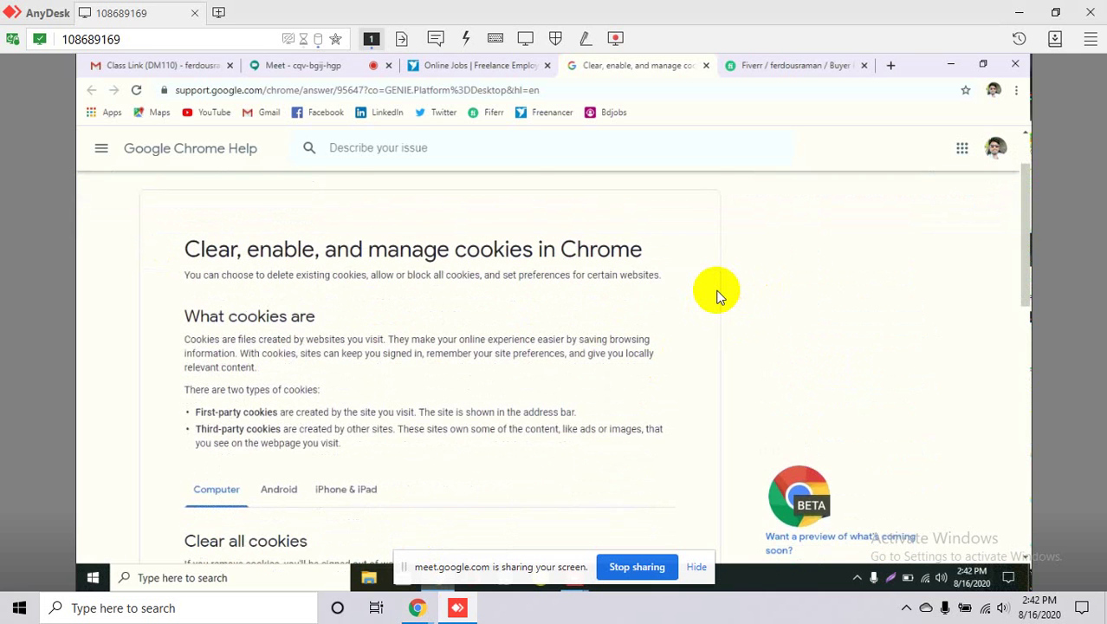
pyautogui.scroll(-4, 716, 298)
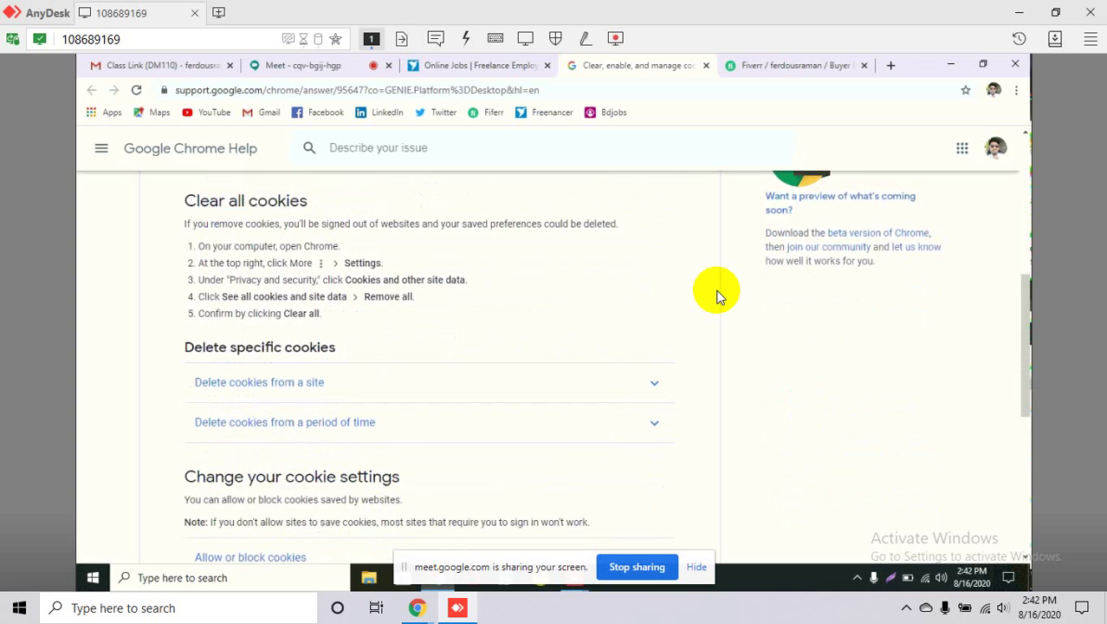
pyautogui.scroll(-1, 717, 297)
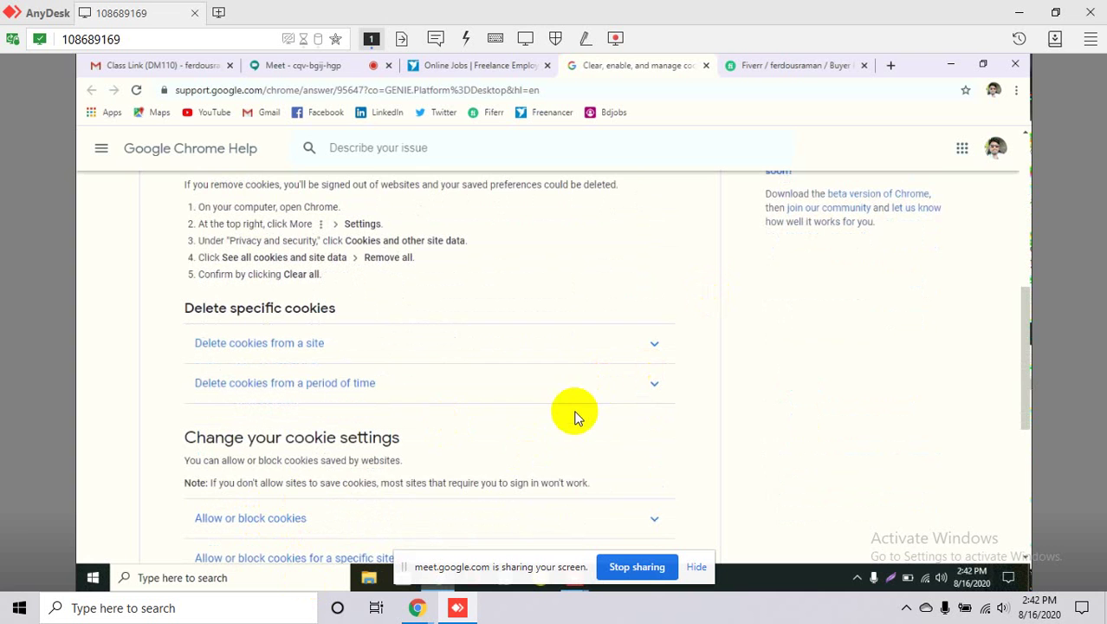
pyautogui.scroll(-3, 567, 419)
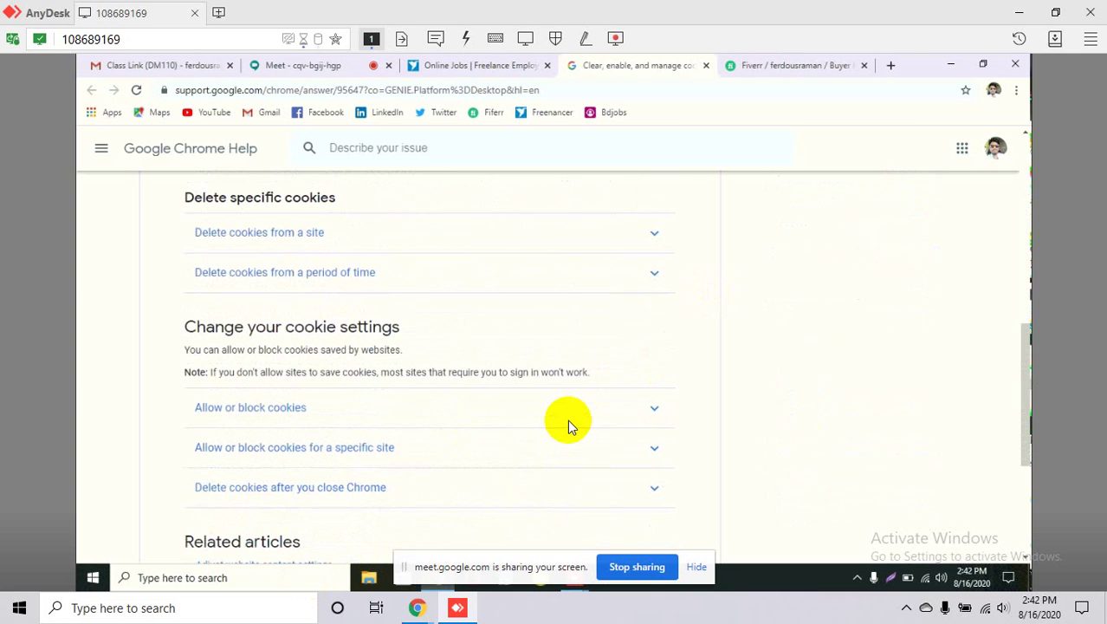
pyautogui.scroll(-3, 568, 422)
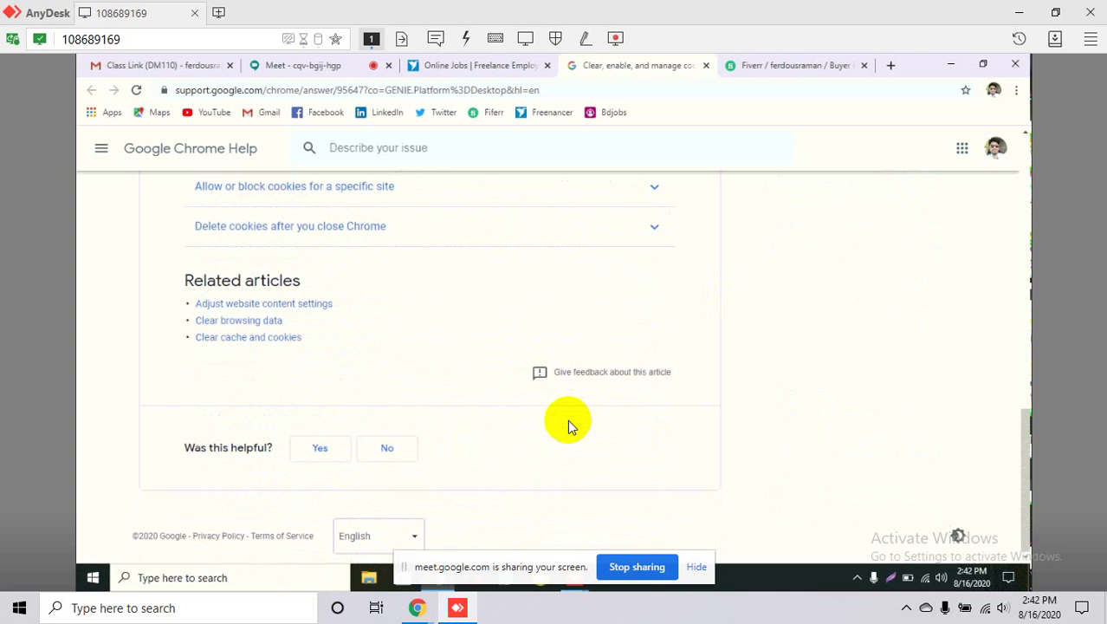
pyautogui.scroll(1, 412, 406)
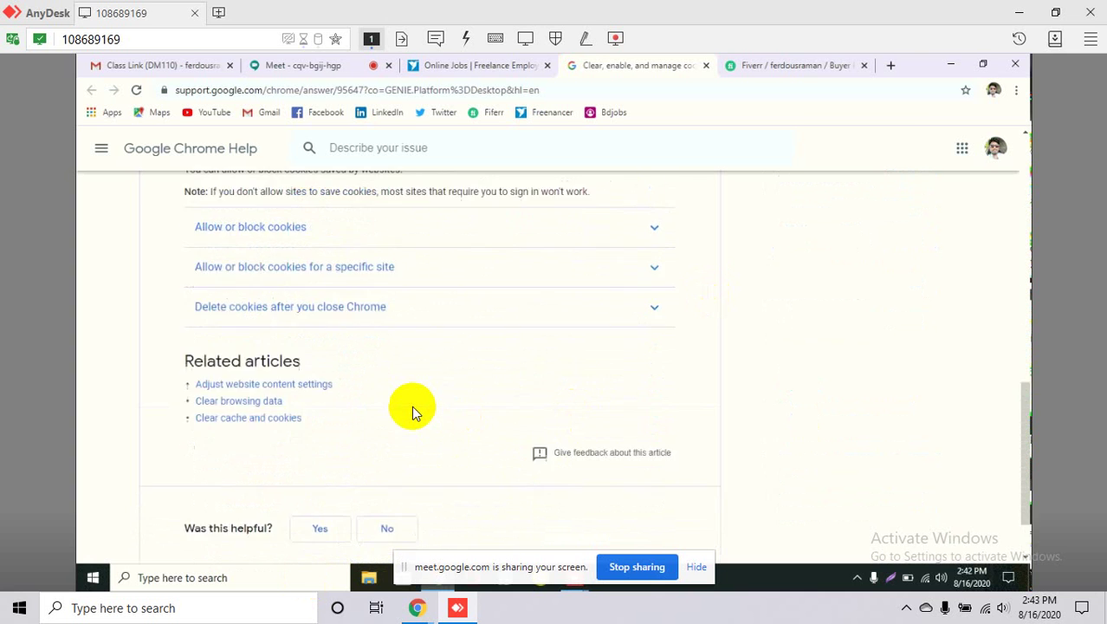
pyautogui.scroll(4, 412, 405)
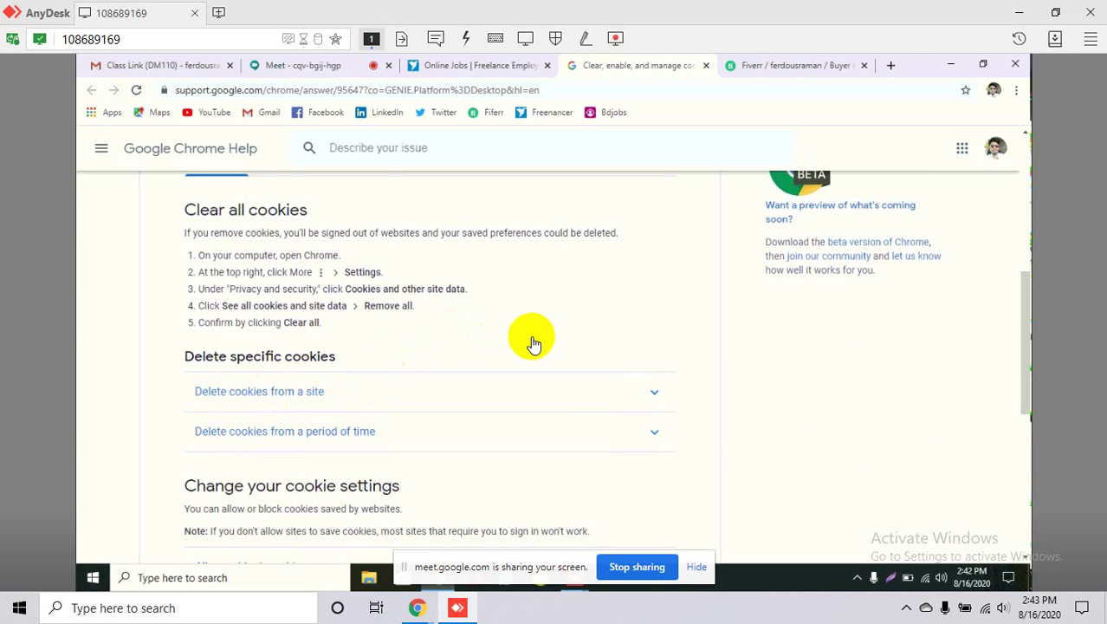
pyautogui.scroll(1, 532, 343)
pyautogui.scroll(-1, 531, 343)
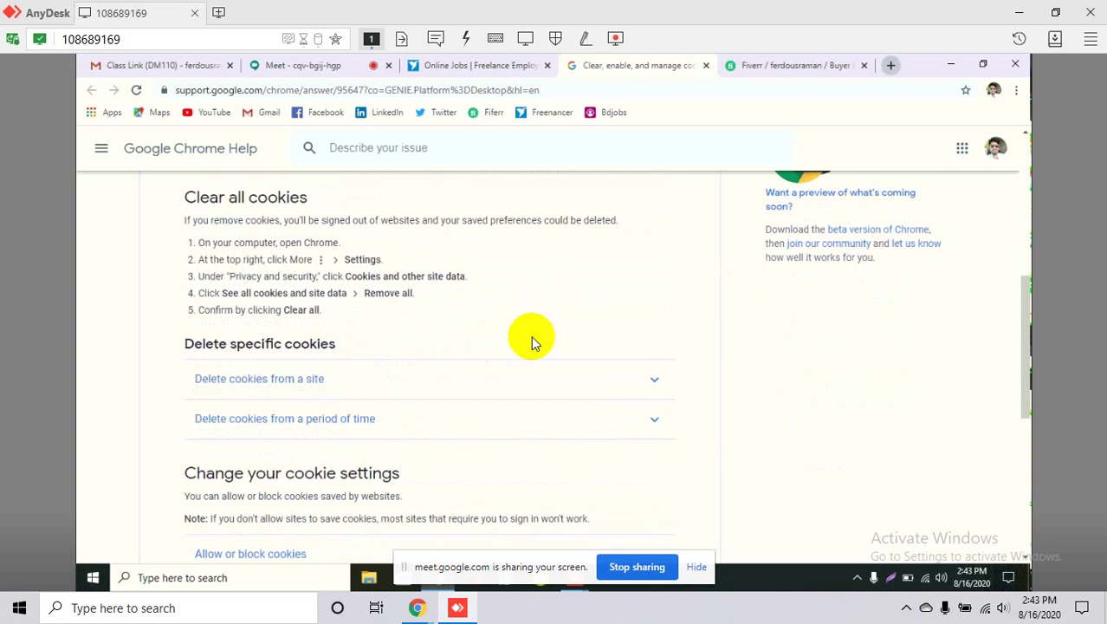
pyautogui.scroll(-1, 531, 343)
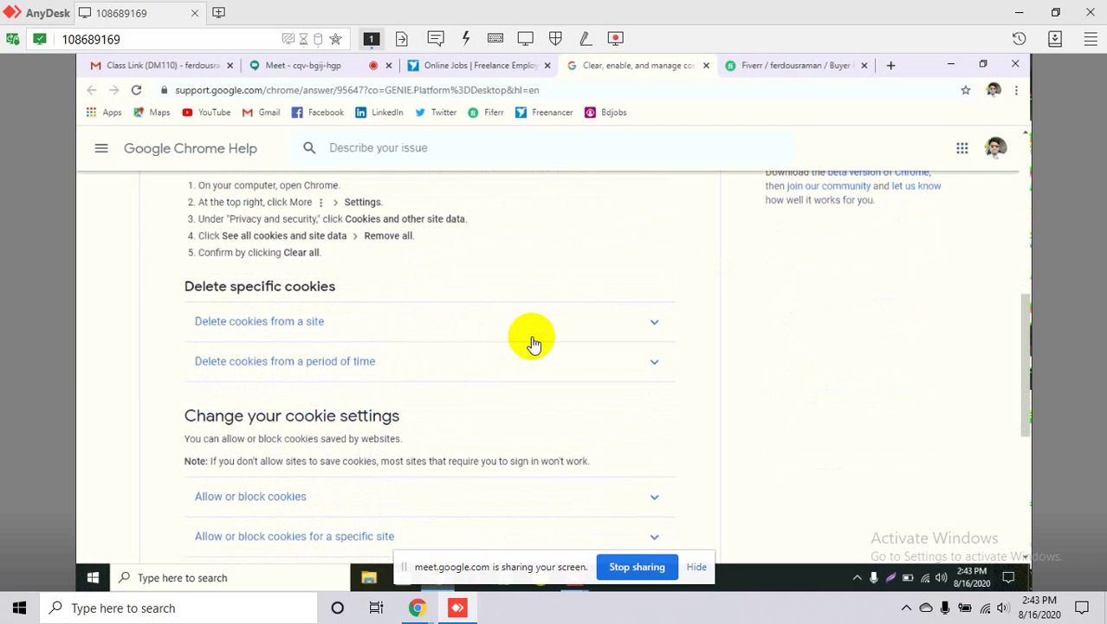
pyautogui.scroll(-1, 533, 343)
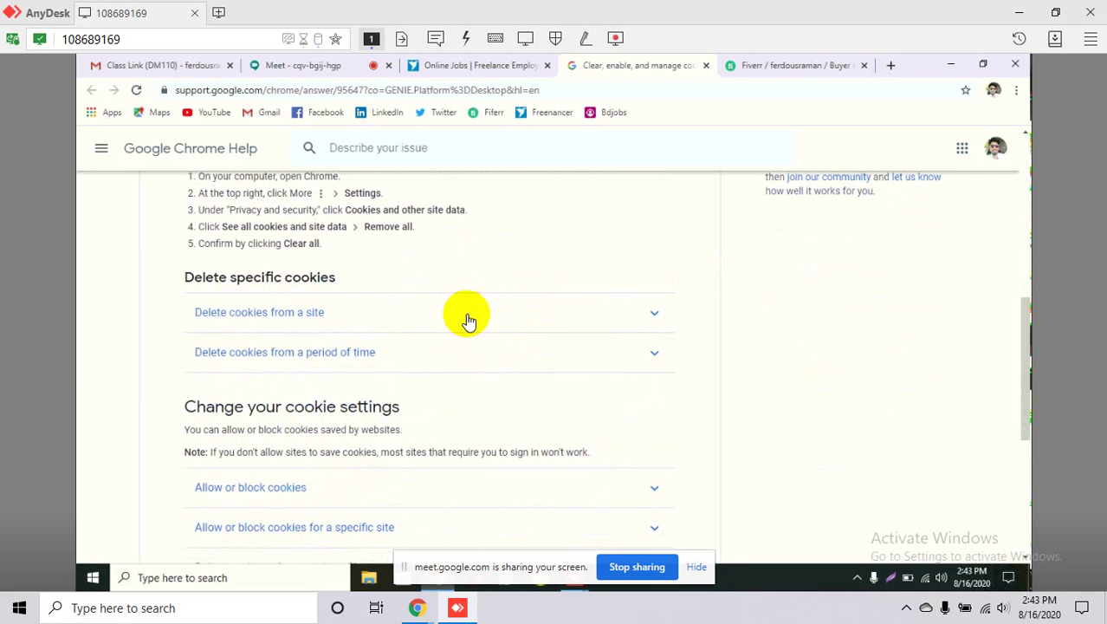
pyautogui.scroll(-2, 467, 309)
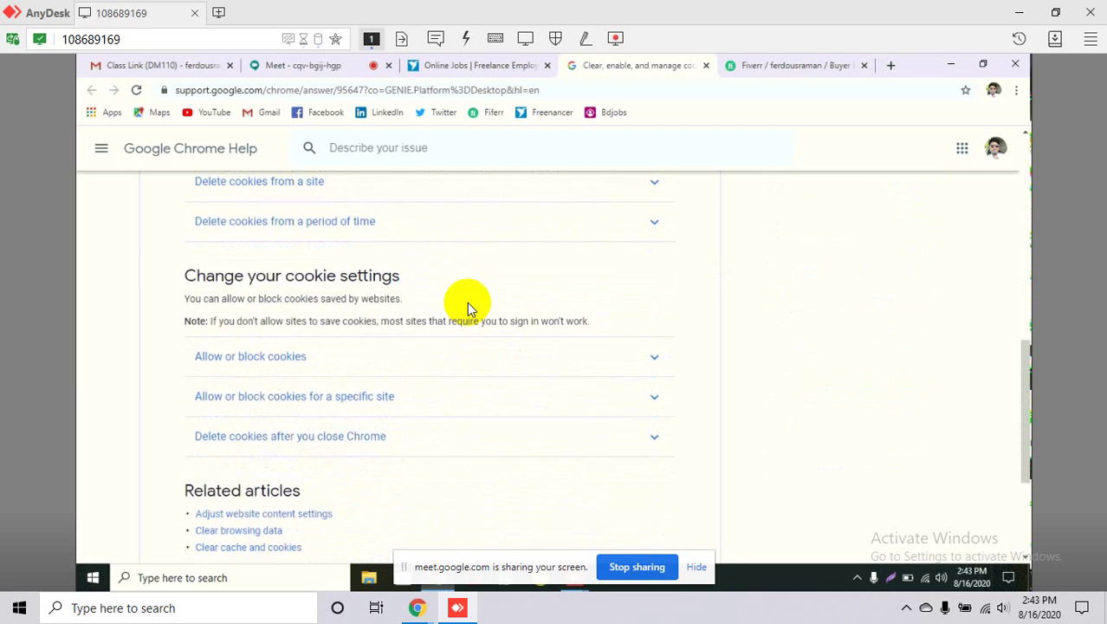
# - Go back to the Freelancer card details page in the remote browser and review its support instructions
pyautogui.click(472, 65)
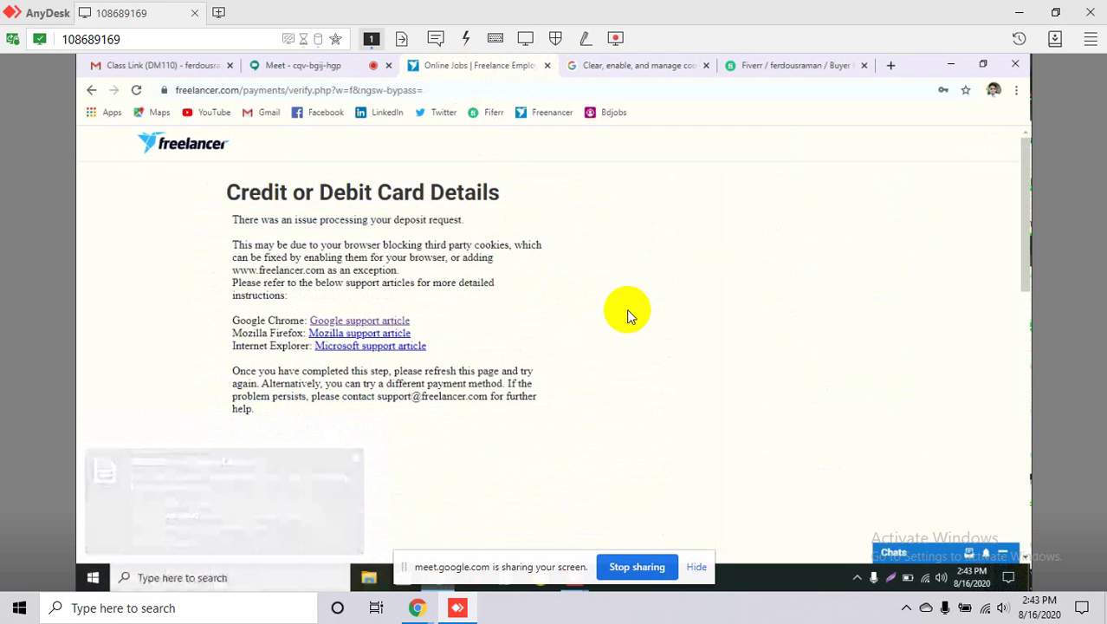
pyautogui.scroll(-2, 626, 308)
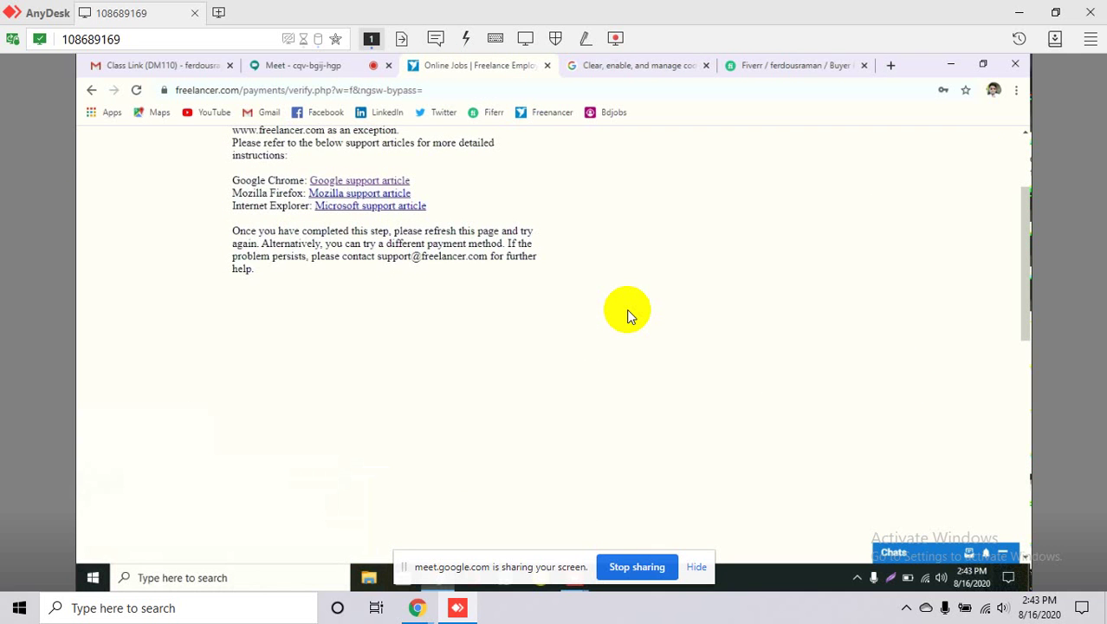
# - Compare the Freelancer card details notice with the Chrome Help sections on clearing all cookies and changing cookie settings
pyautogui.scroll(2, 626, 308)
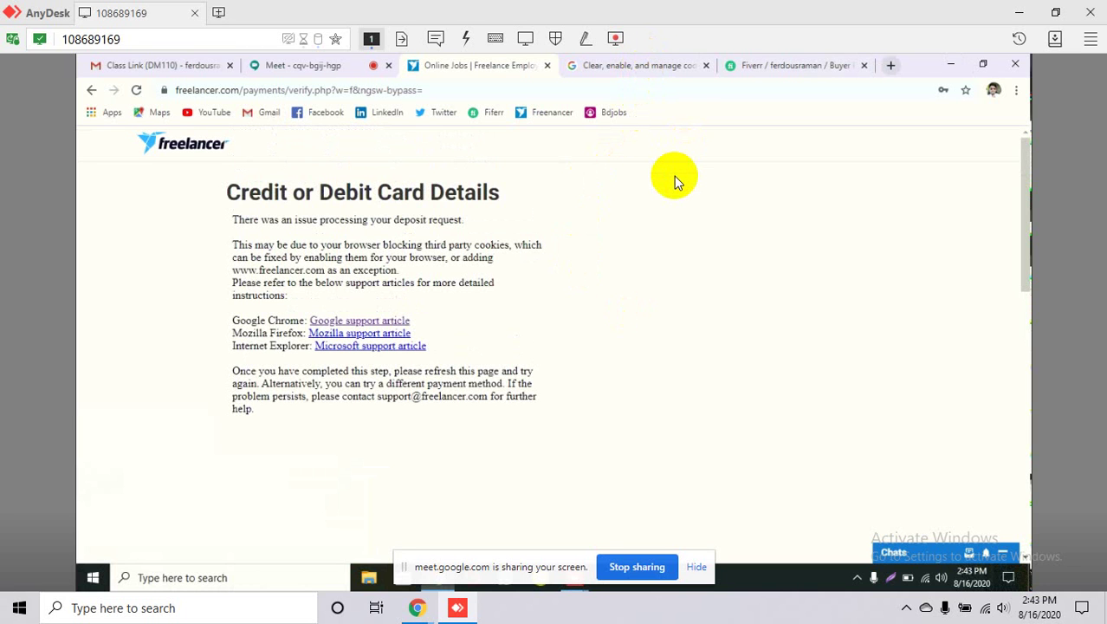
pyautogui.hotkey('ctrl', 'Tab')
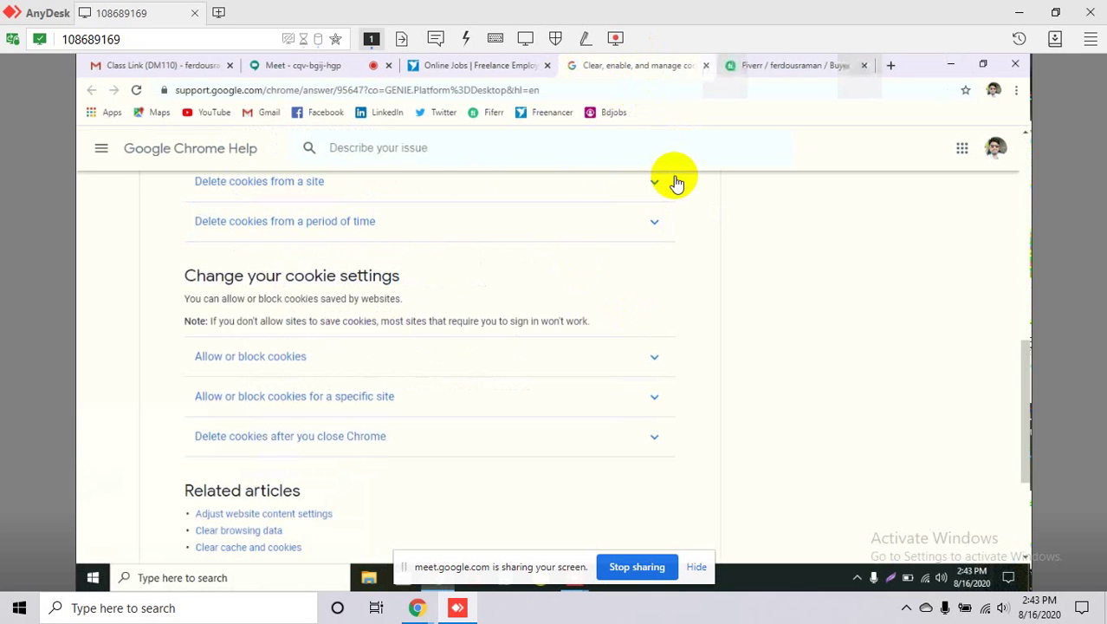
pyautogui.scroll(2, 546, 208)
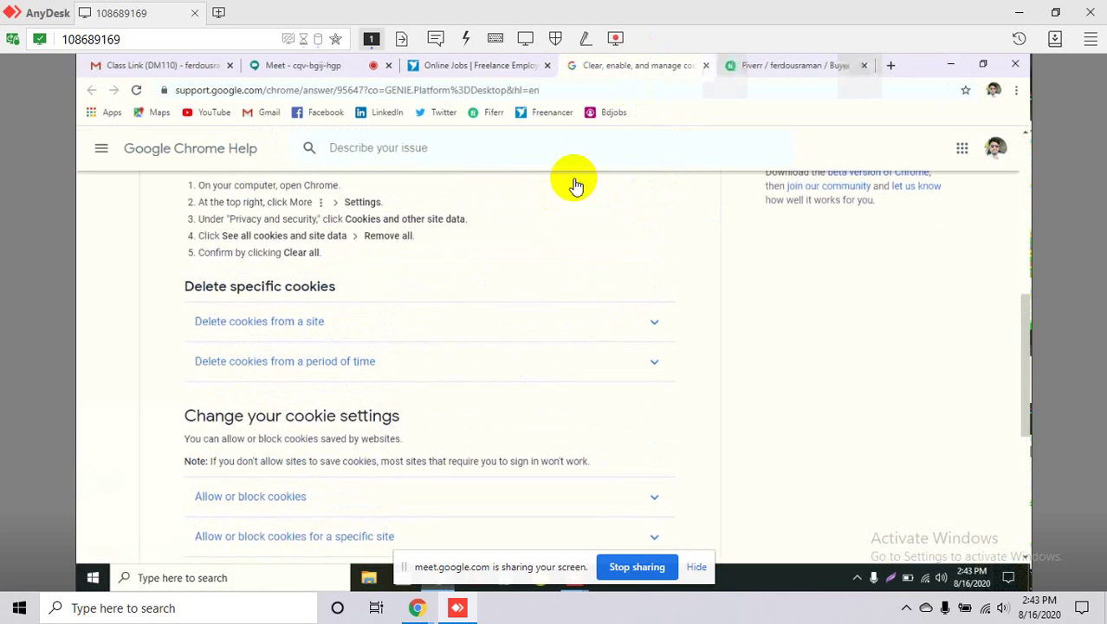
pyautogui.scroll(2, 576, 184)
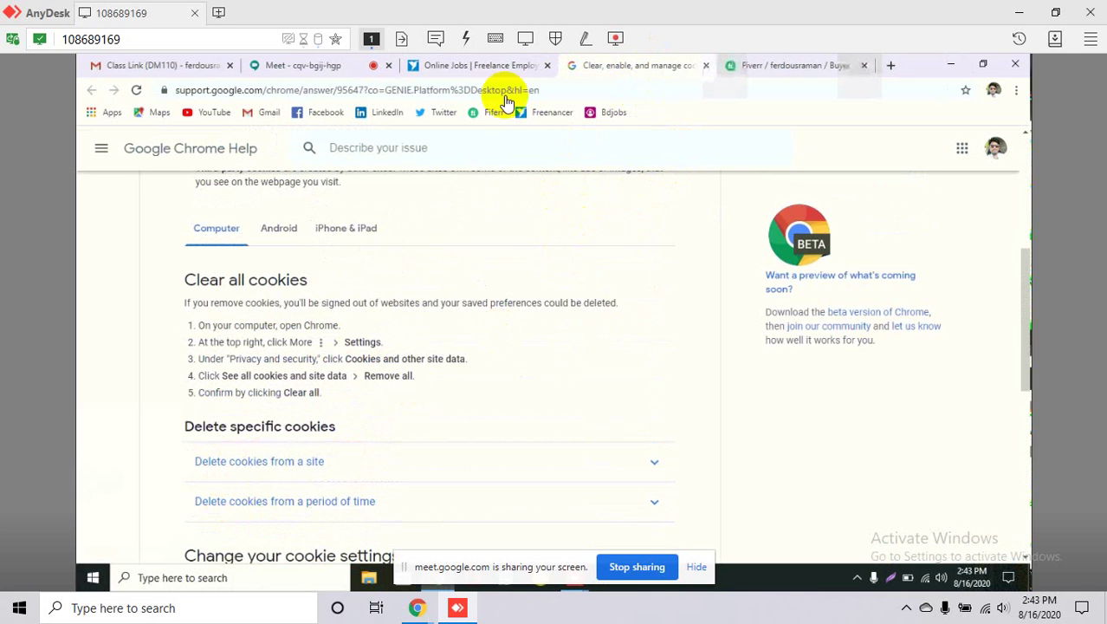
pyautogui.click(485, 66)
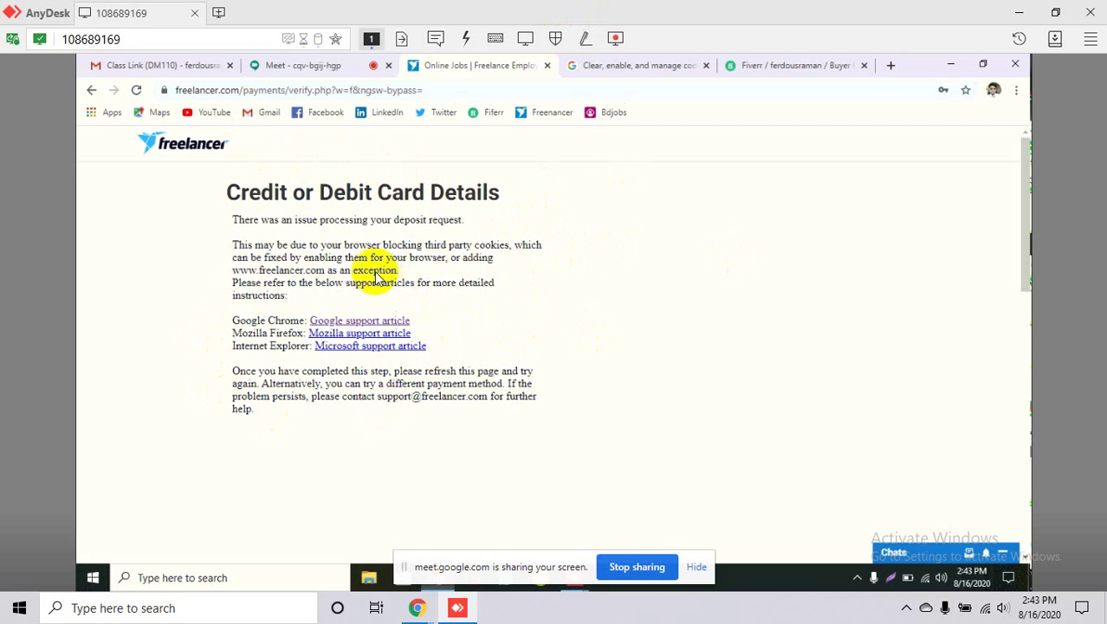
pyautogui.moveTo(503, 257); pyautogui.dragTo(387, 258)
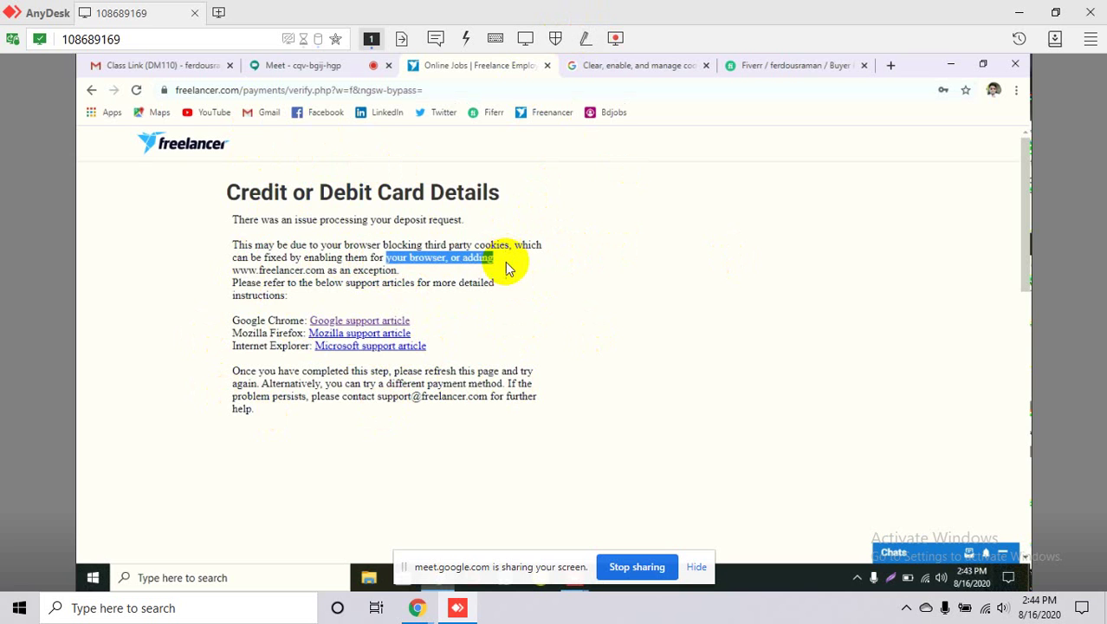
pyautogui.click(326, 289)
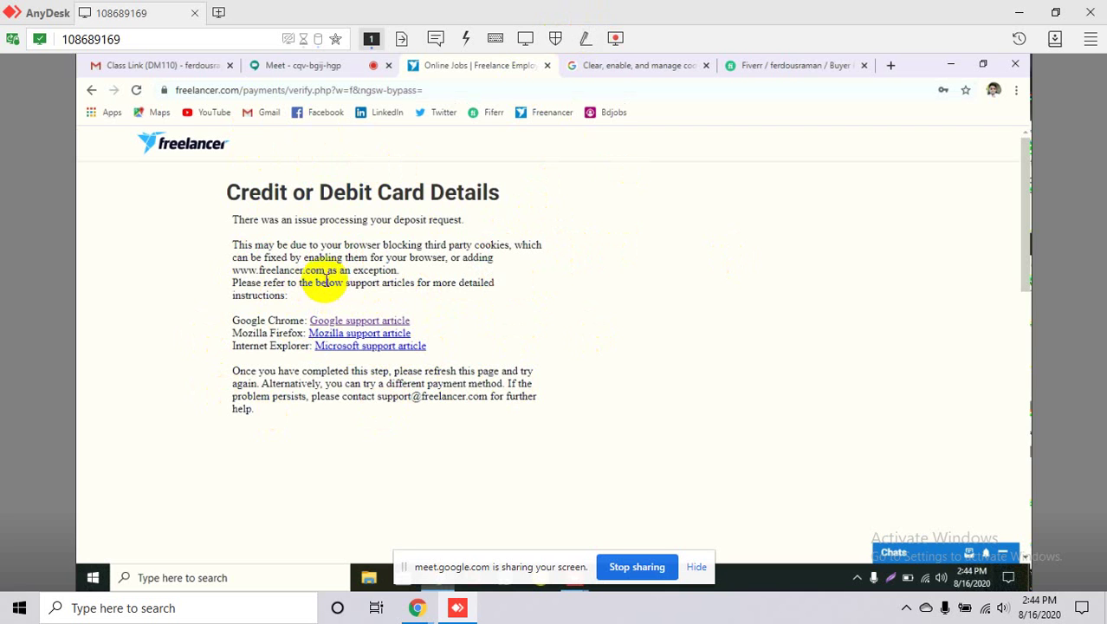
pyautogui.moveTo(324, 270); pyautogui.dragTo(386, 257)
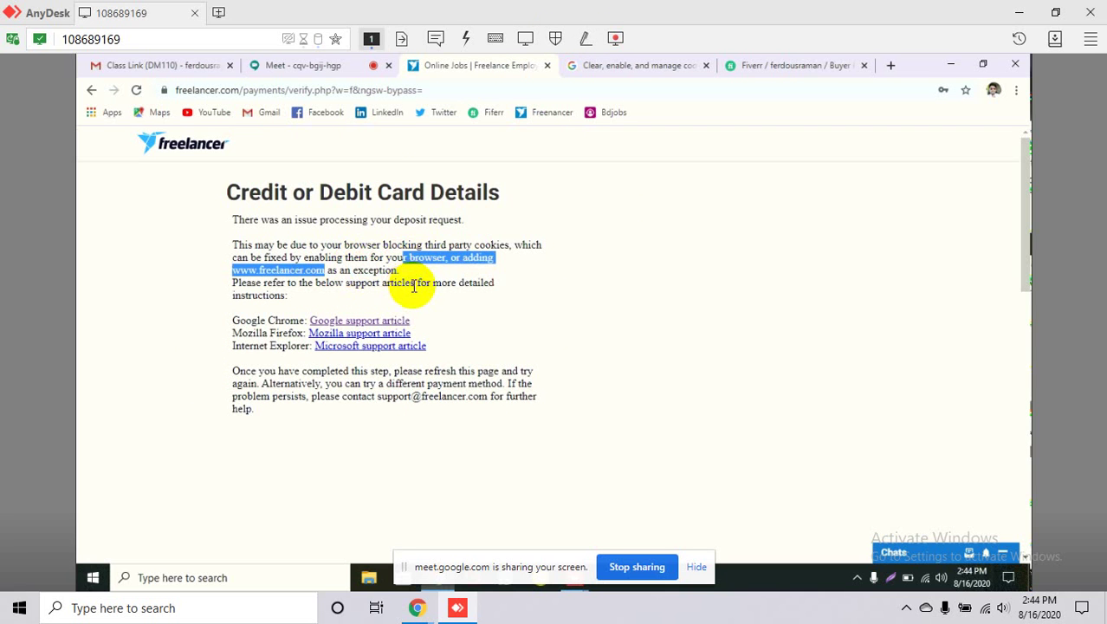
pyautogui.click(379, 286)
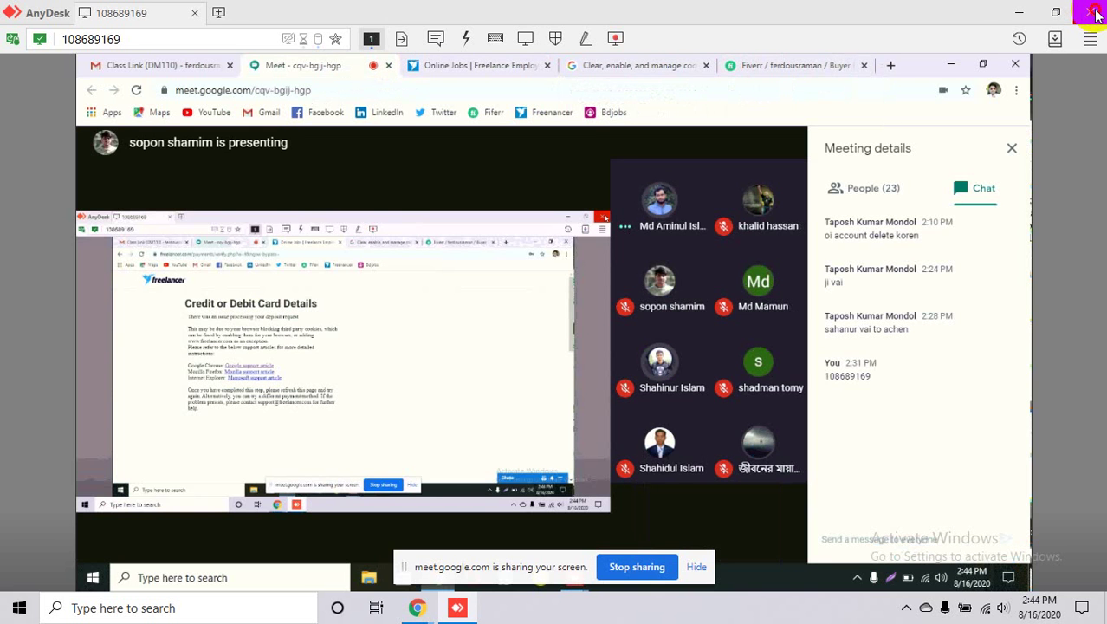
# - Close the AnyDesk remote session and stop presenting the screen in the Google Meet call
pyautogui.click(1093, 13)
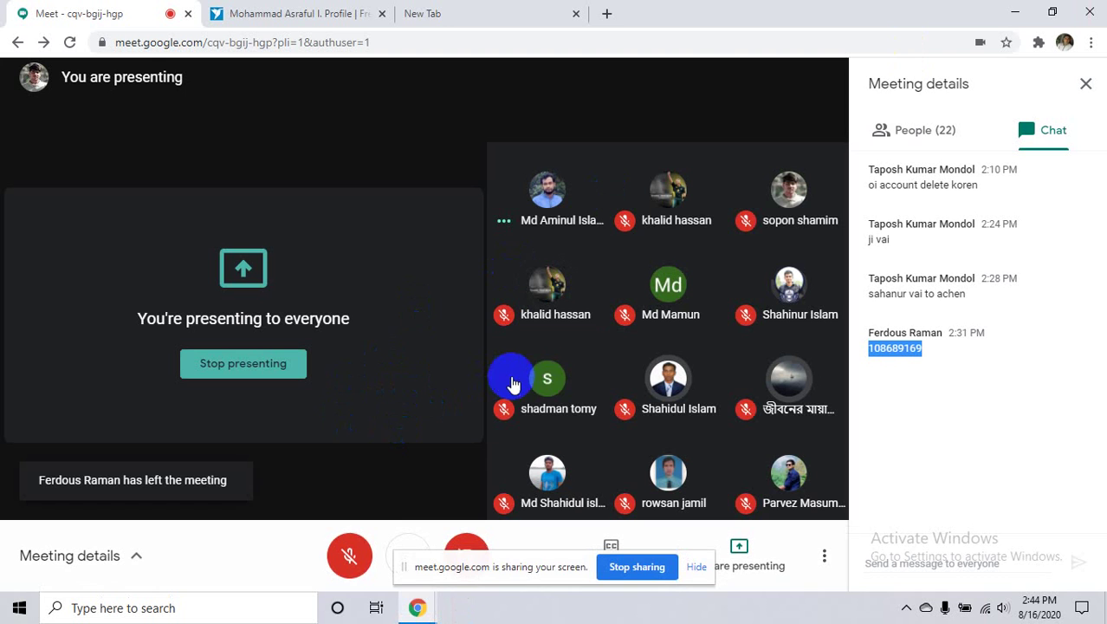
pyautogui.moveTo(512, 379)
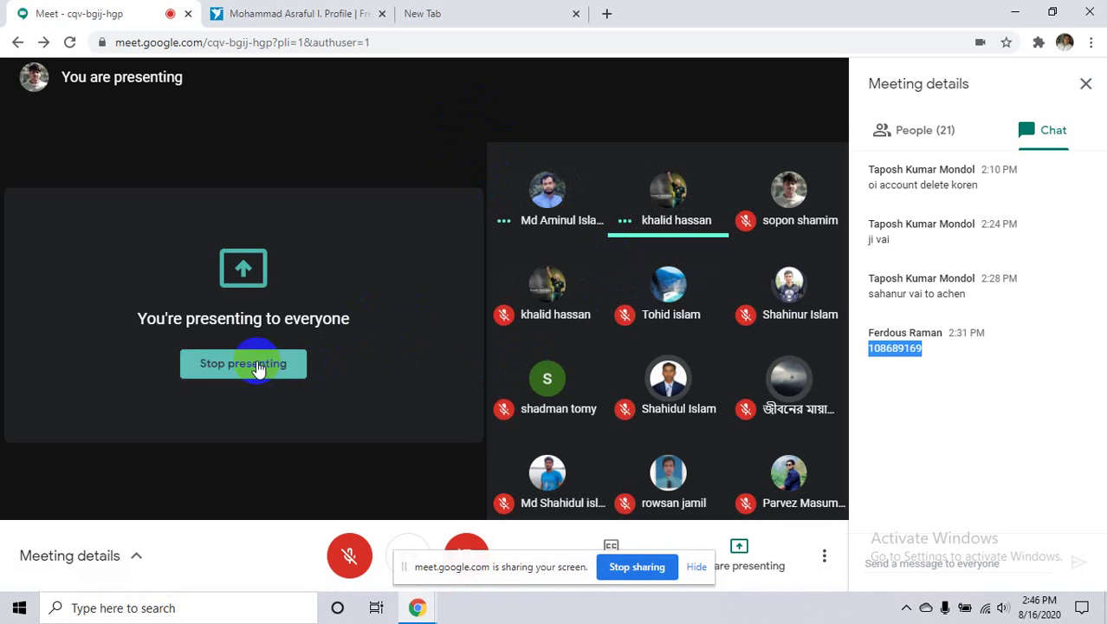
pyautogui.click(257, 367)
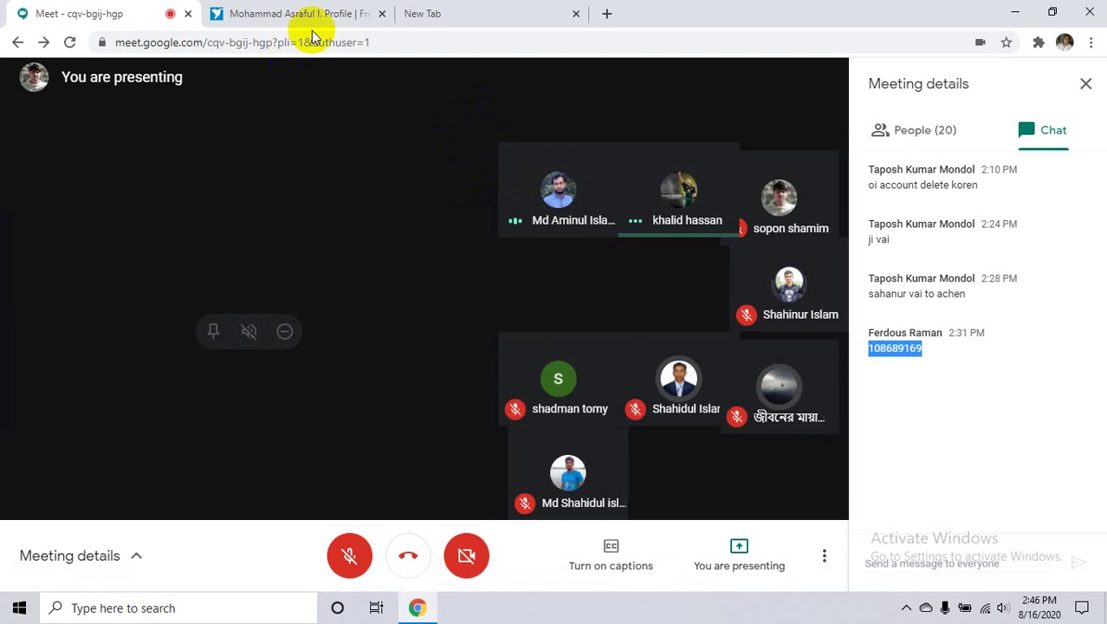
# - Admit the waiting participant to the Google Meet call and enlarge the meeting page to 110%
pyautogui.click(286, 13)
pyautogui.click(102, 13)
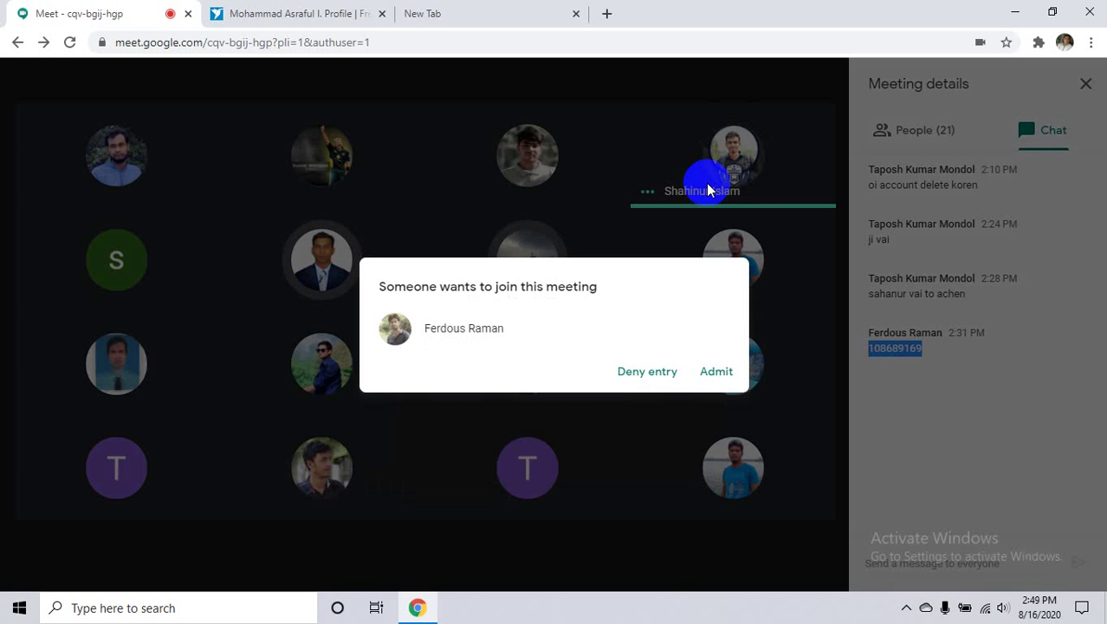
pyautogui.click(715, 369)
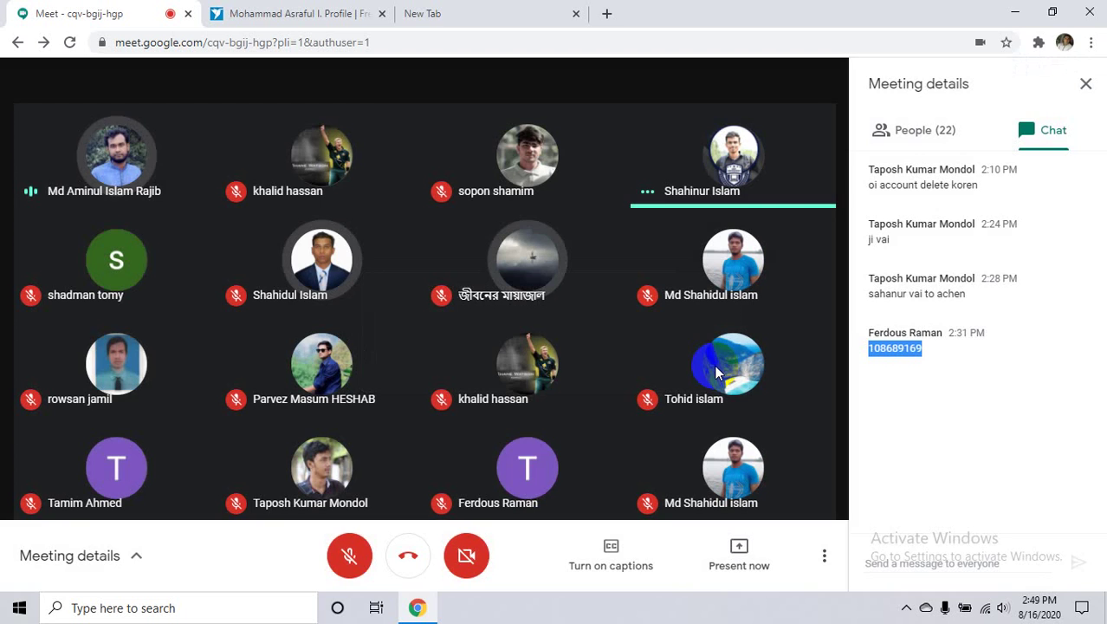
pyautogui.moveTo(715, 369)
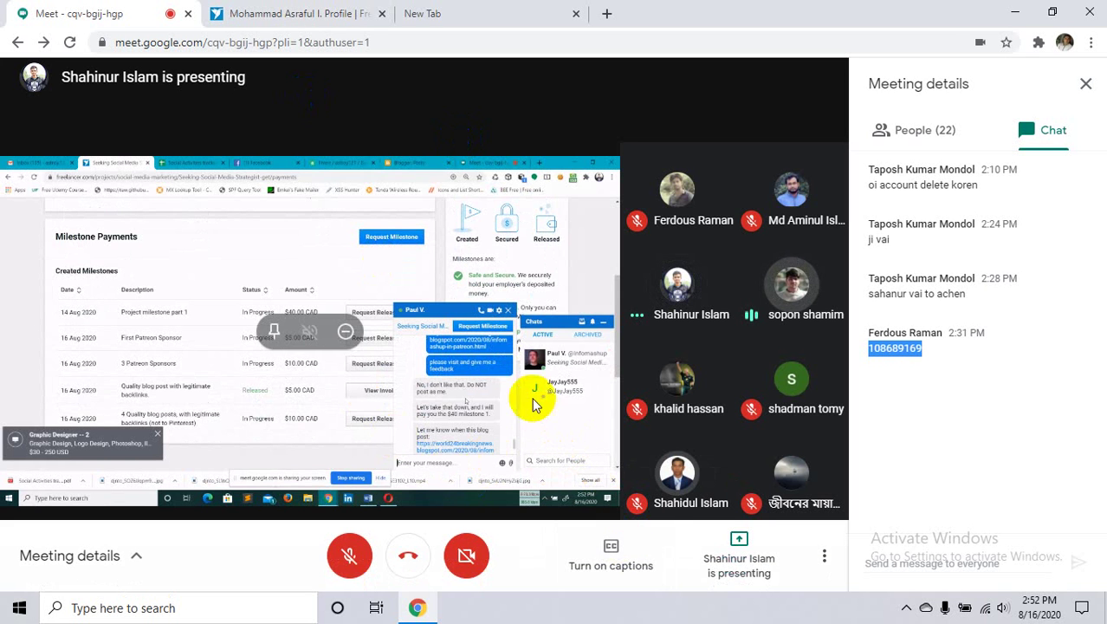
pyautogui.hotkey('ctrl', '+')
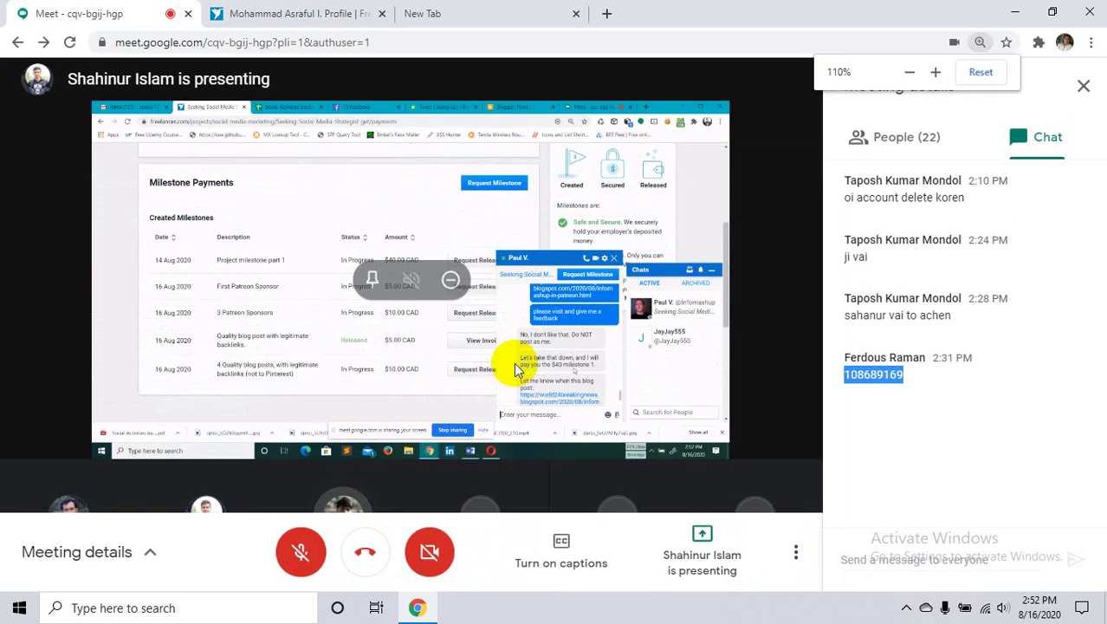
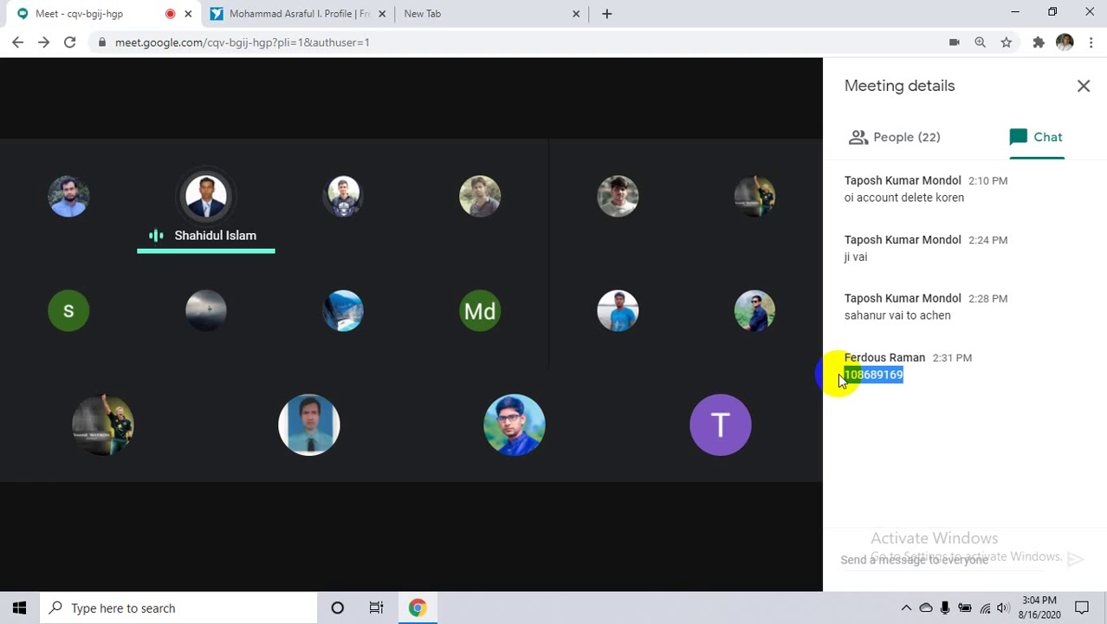
pyautogui.moveTo(775, 379)
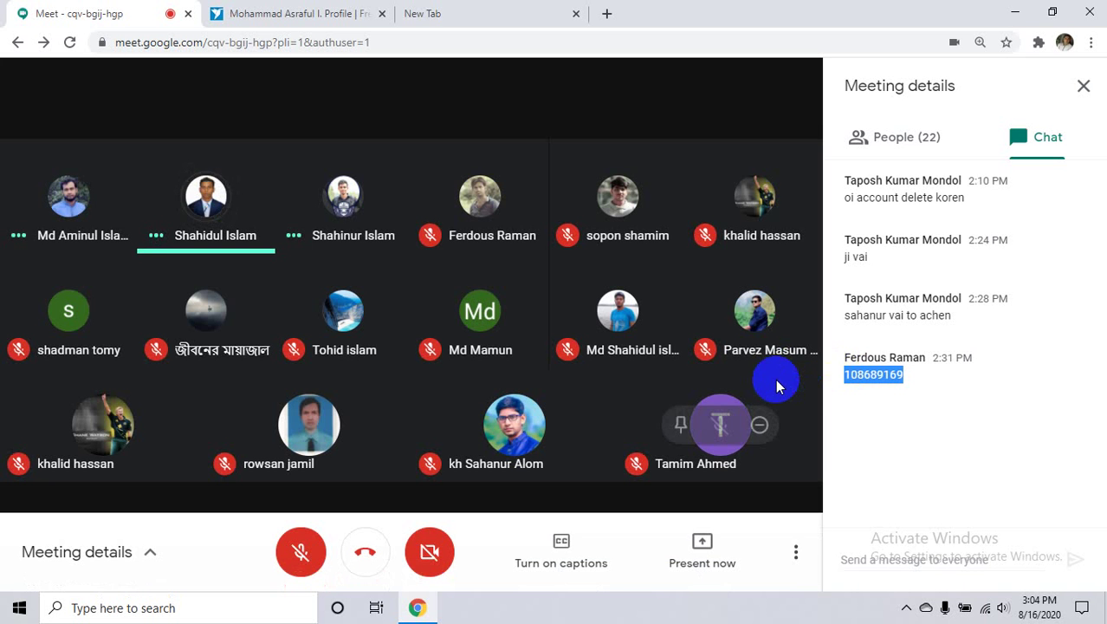
pyautogui.click(897, 400)
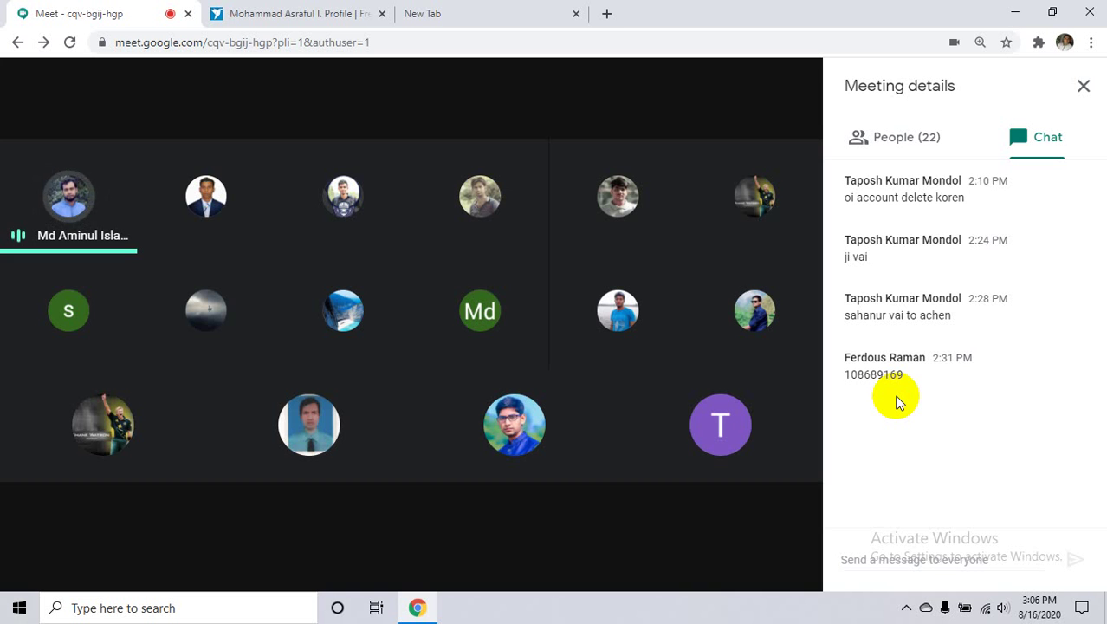
pyautogui.click(288, 13)
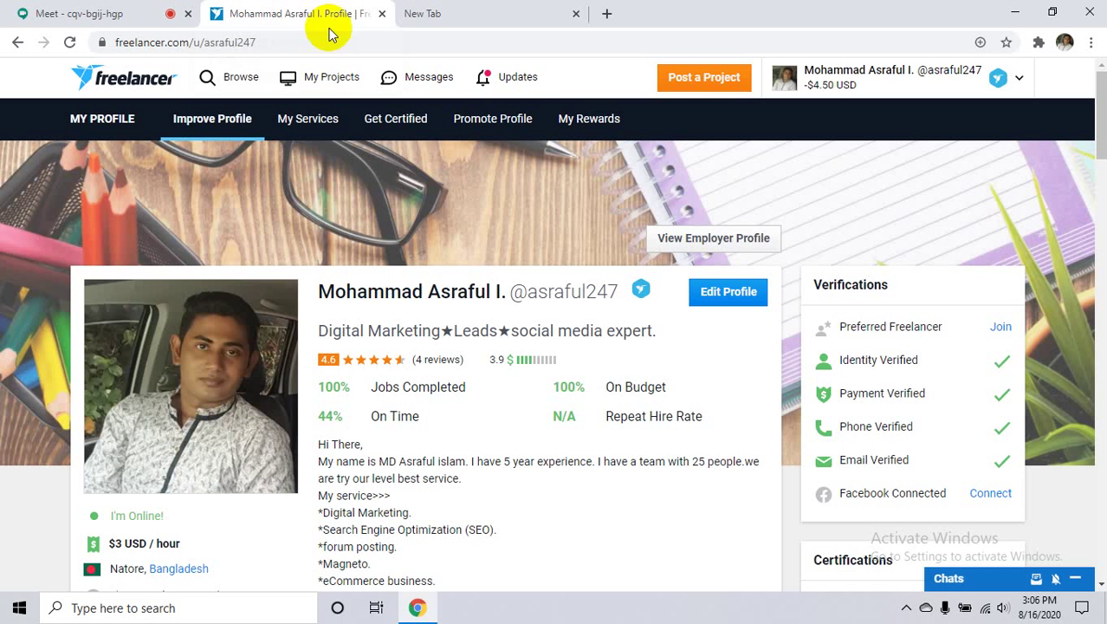
pyautogui.click(94, 11)
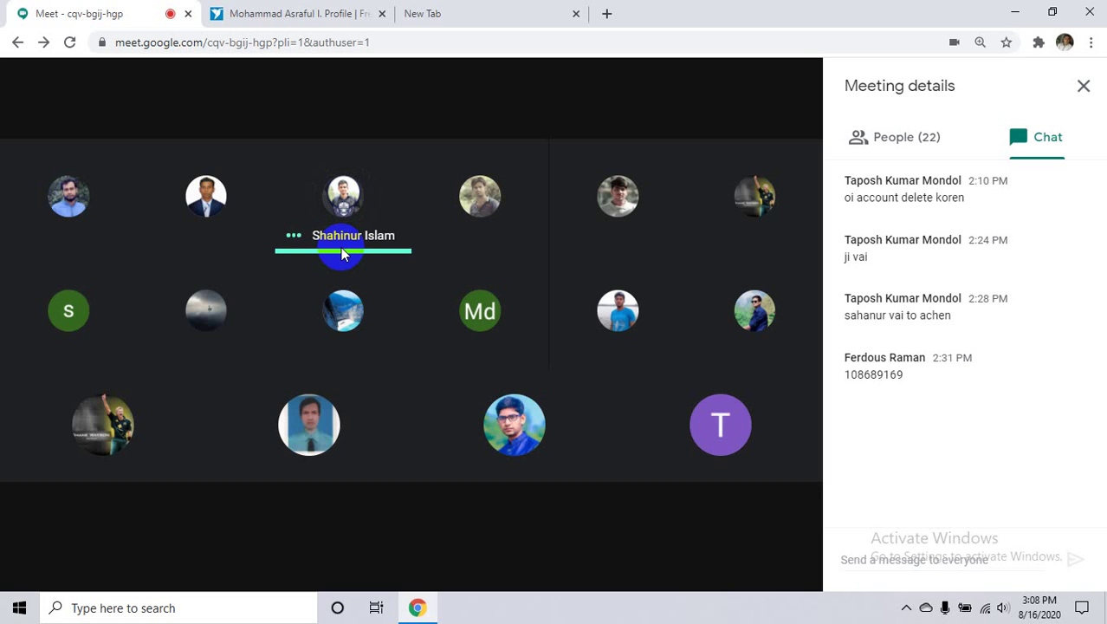
pyautogui.click(290, 11)
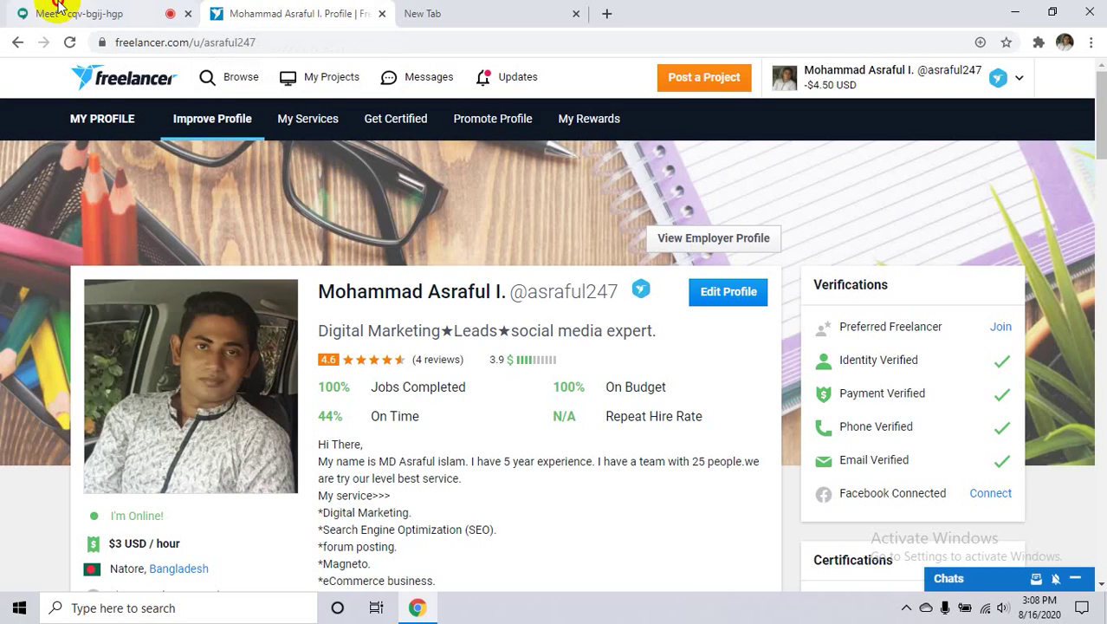
pyautogui.click(57, 6)
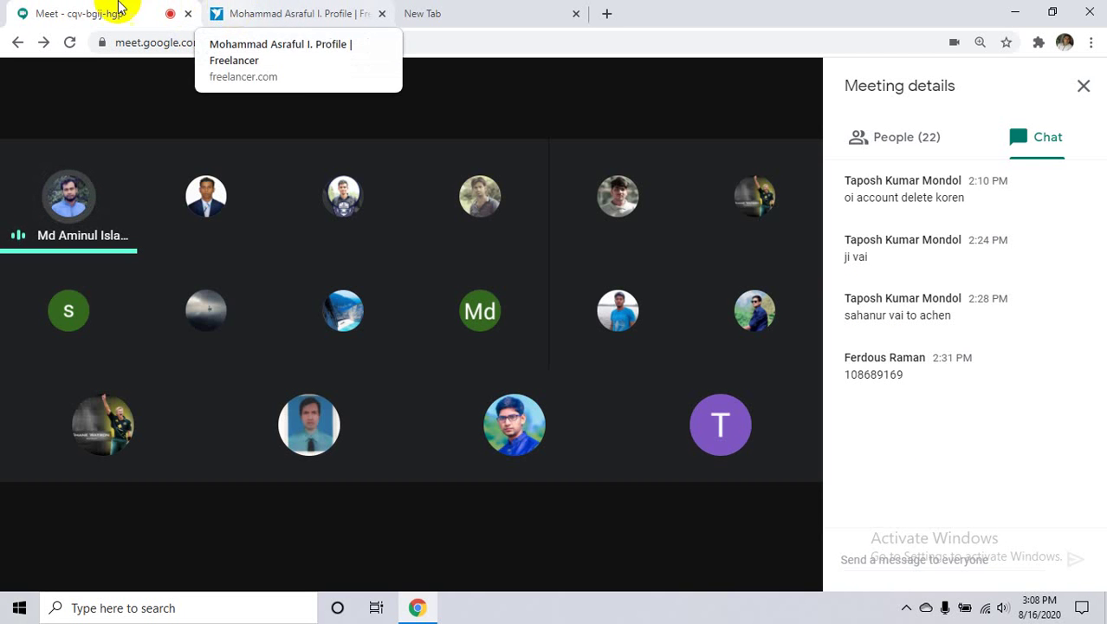
pyautogui.click(260, 12)
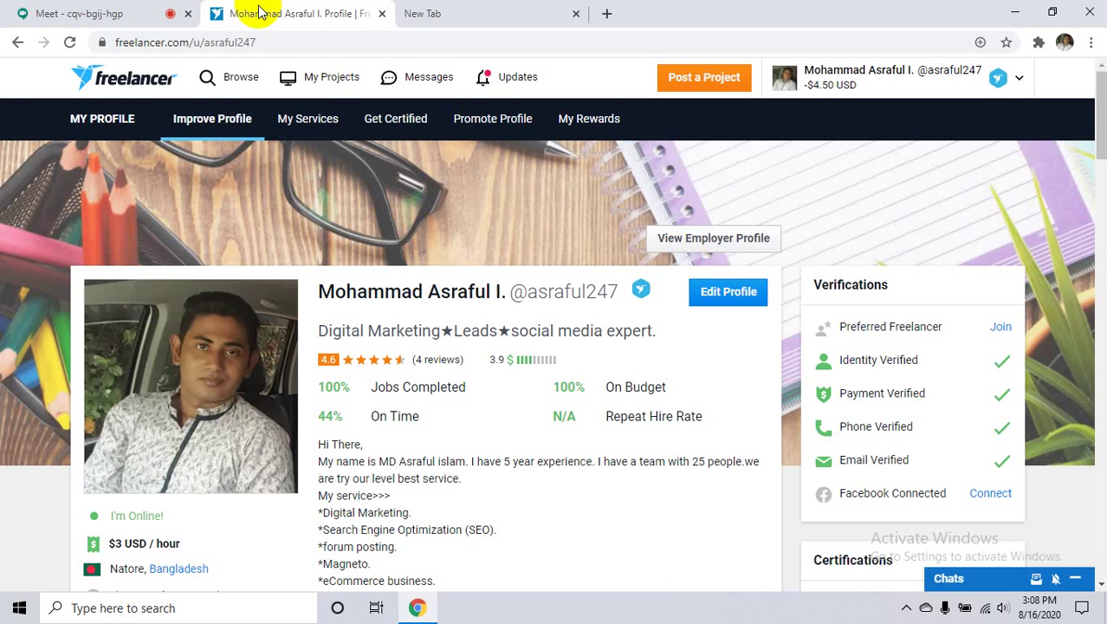
pyautogui.click(87, 10)
pyautogui.click(264, 13)
pyautogui.click(86, 10)
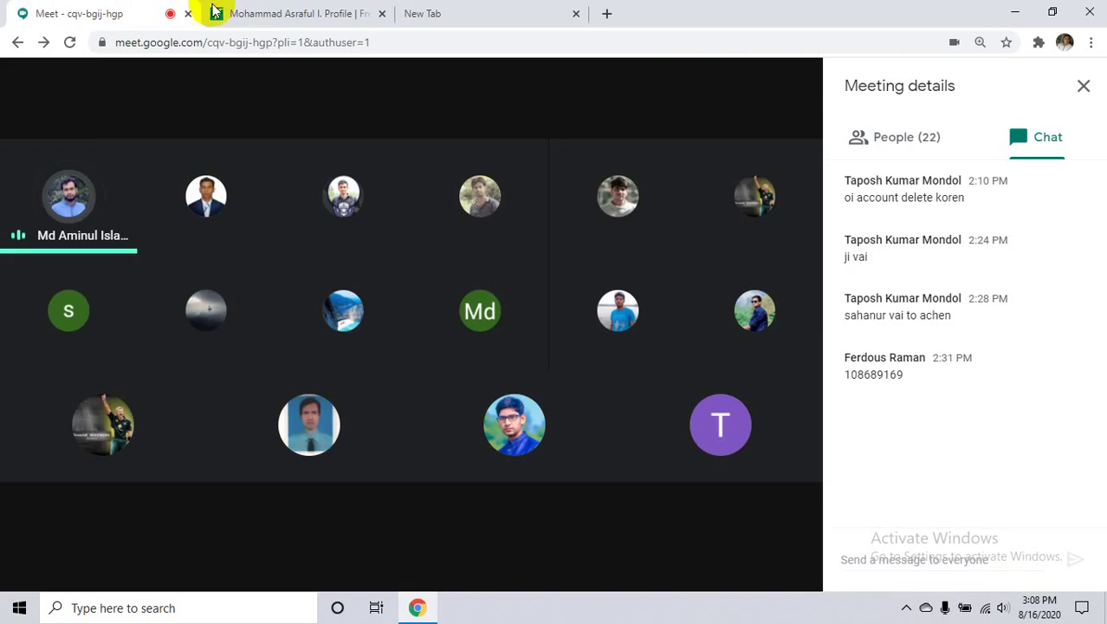
pyautogui.click(276, 12)
pyautogui.click(86, 10)
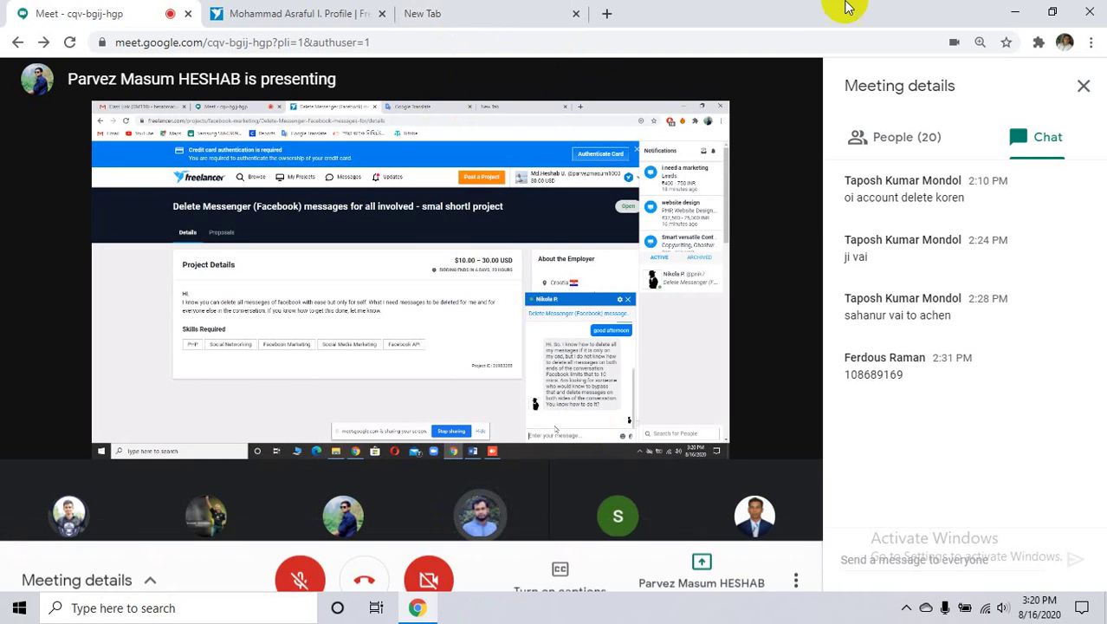
# - Minimize the browser window and launch AnyDesk from the desktop
pyautogui.click(465, 11)
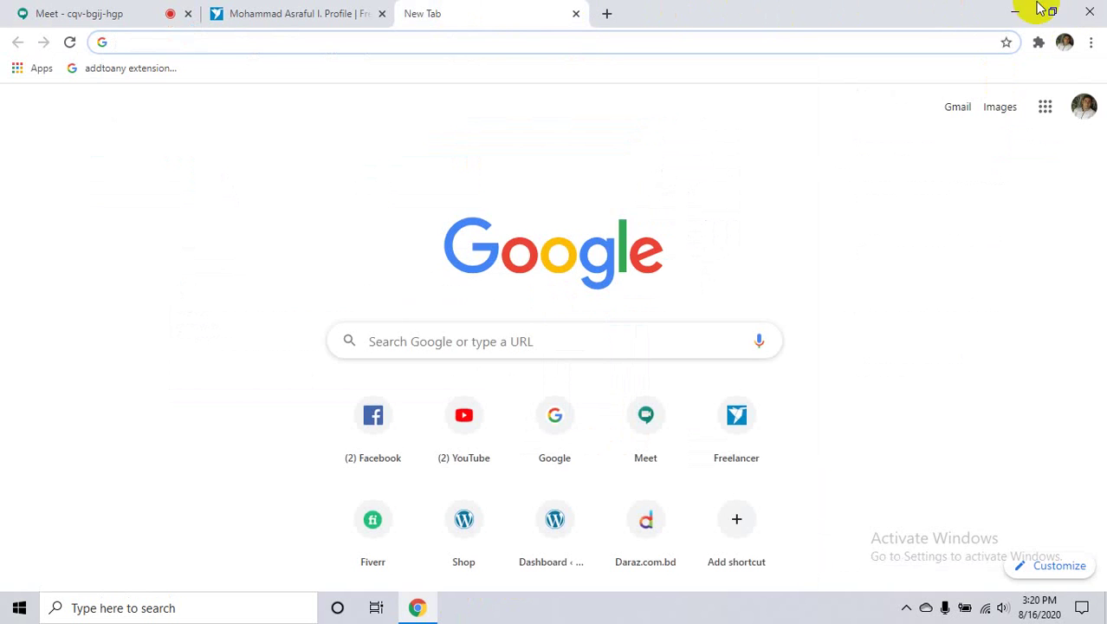
pyautogui.click(1015, 12)
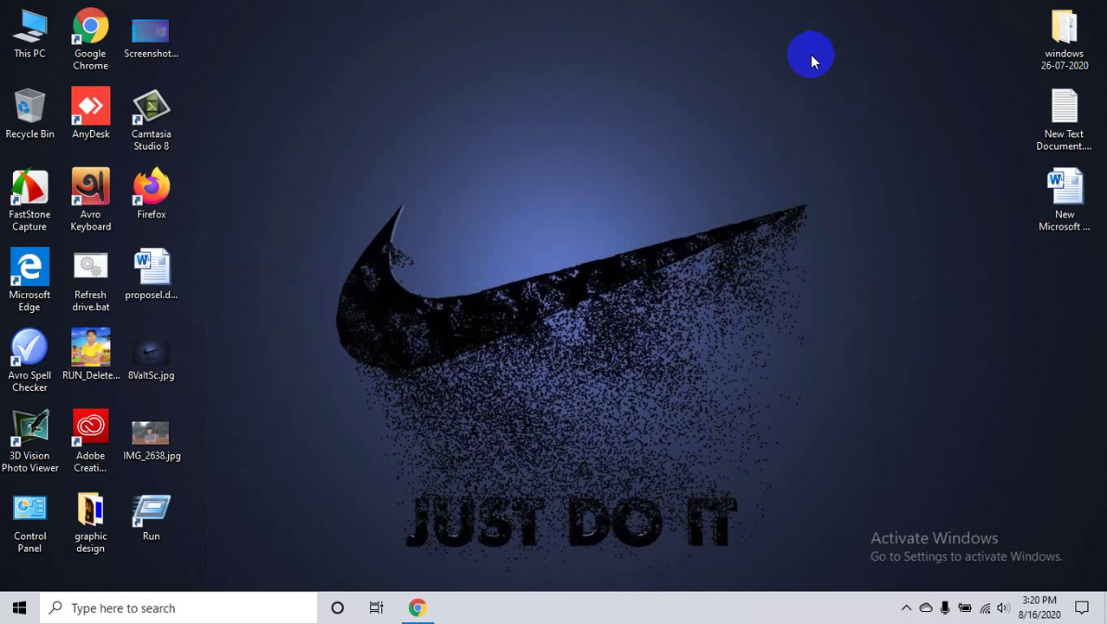
pyautogui.click(92, 108)
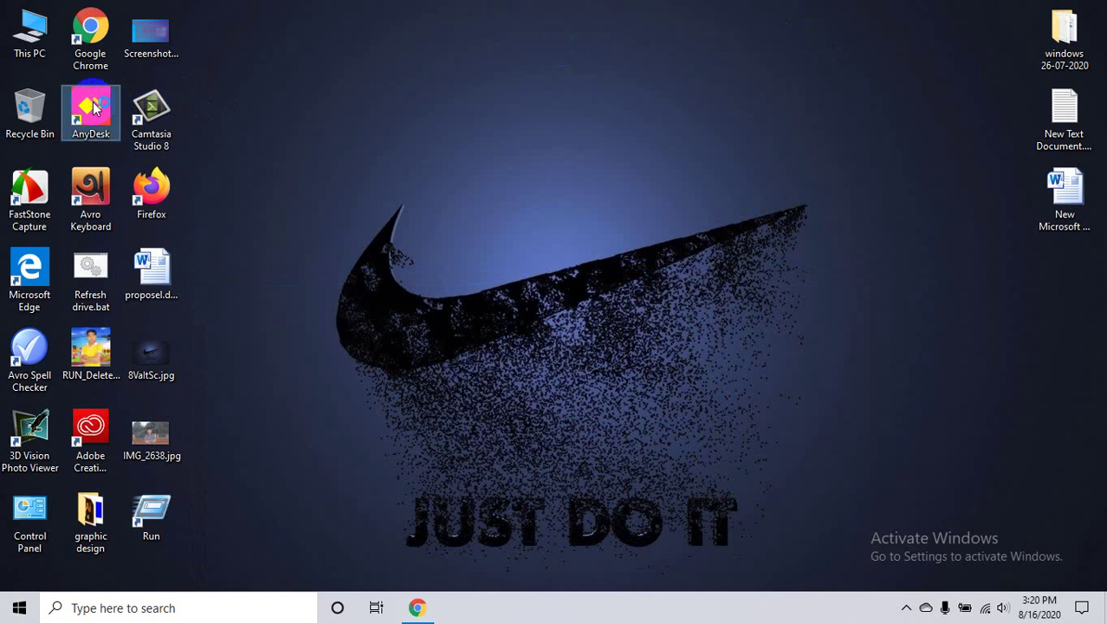
# - Switch back to the Google Meet call in Chrome and copy the AnyDesk address a participant posted in the chat
pyautogui.click(417, 609)
pyautogui.click(139, 11)
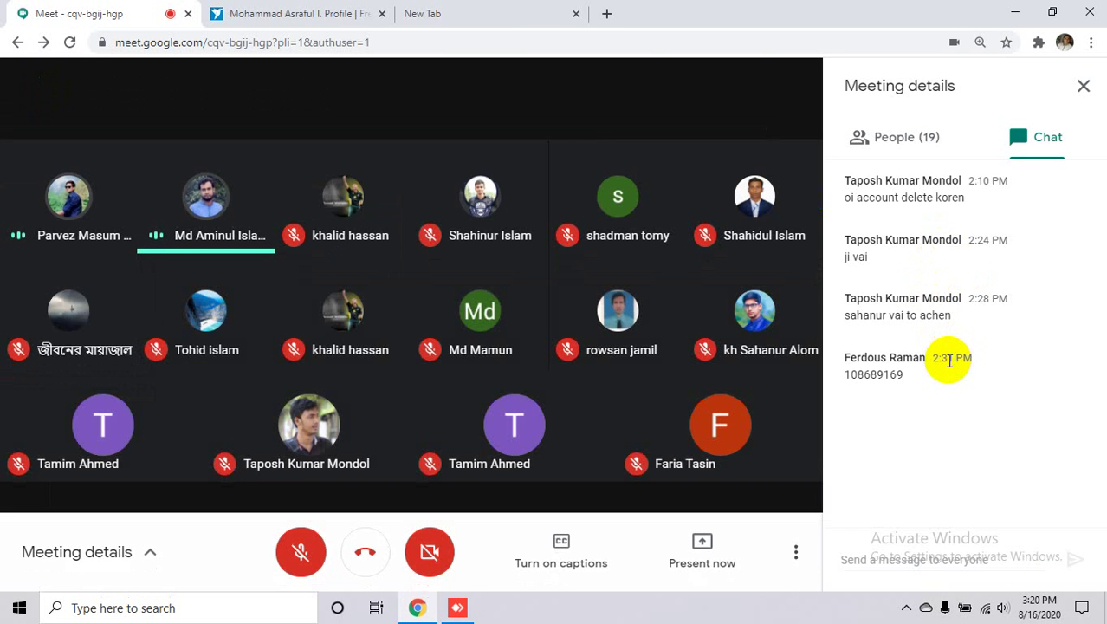
pyautogui.moveTo(862, 435); pyautogui.dragTo(847, 433)
pyautogui.hotkey('ctrl', 'c')
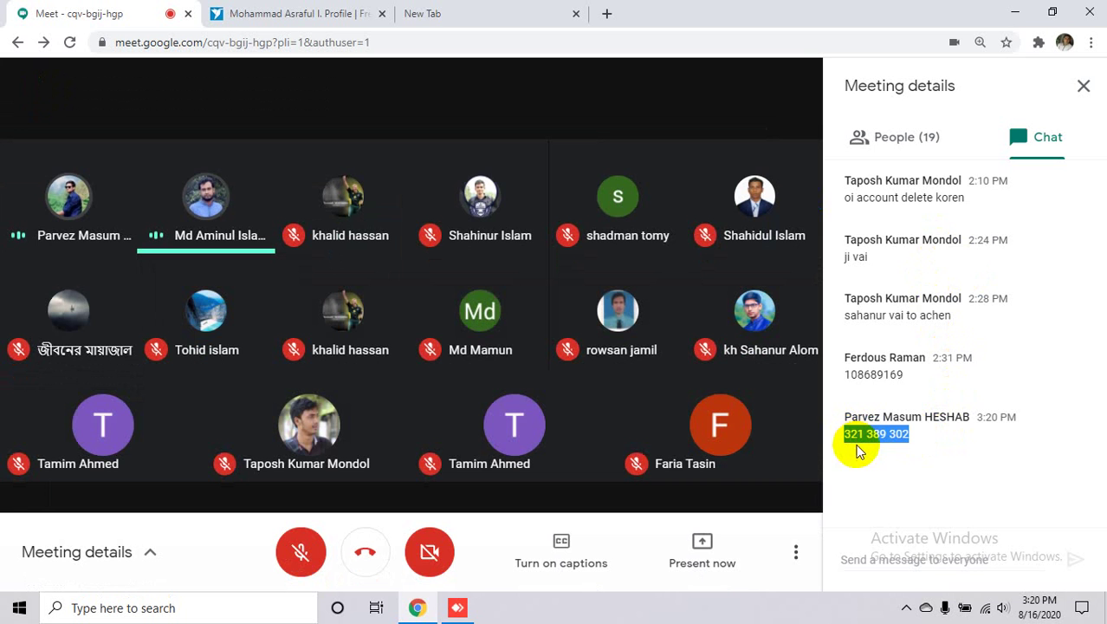
# - Switch to AnyDesk, paste the copied address as the remote desk and connect to the participant's computer
pyautogui.click(453, 609)
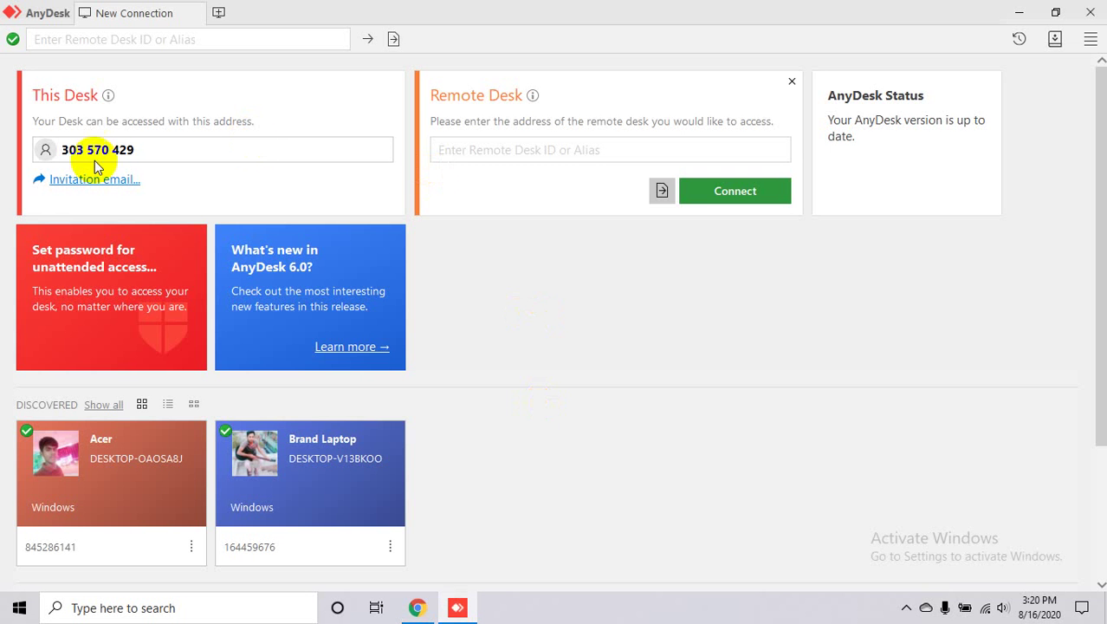
pyautogui.click(570, 149)
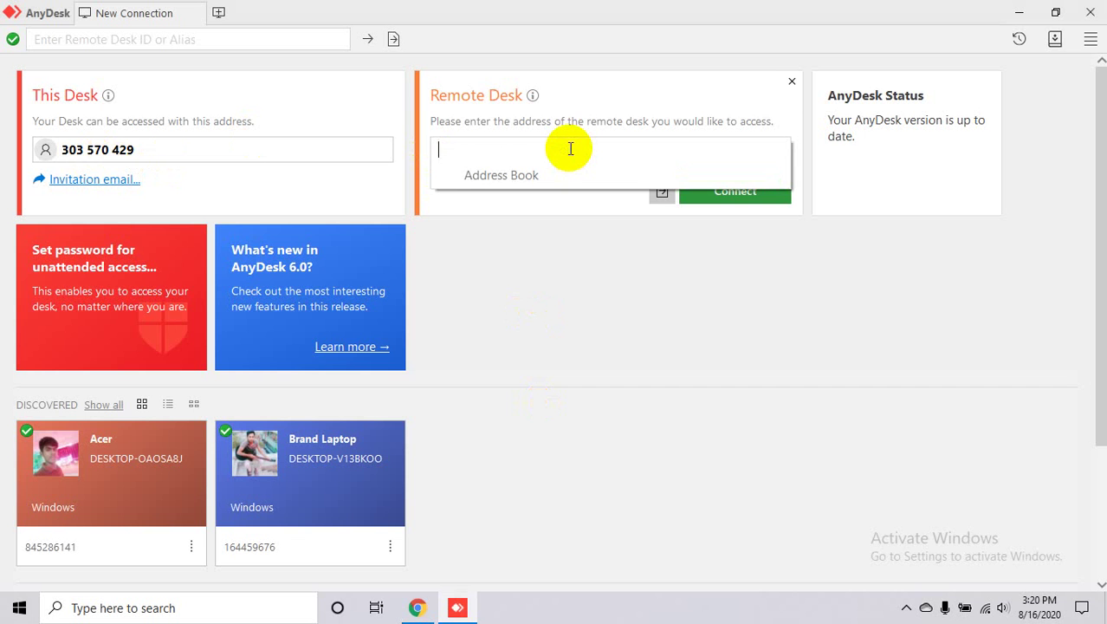
pyautogui.hotkey('ctrl', 'v')
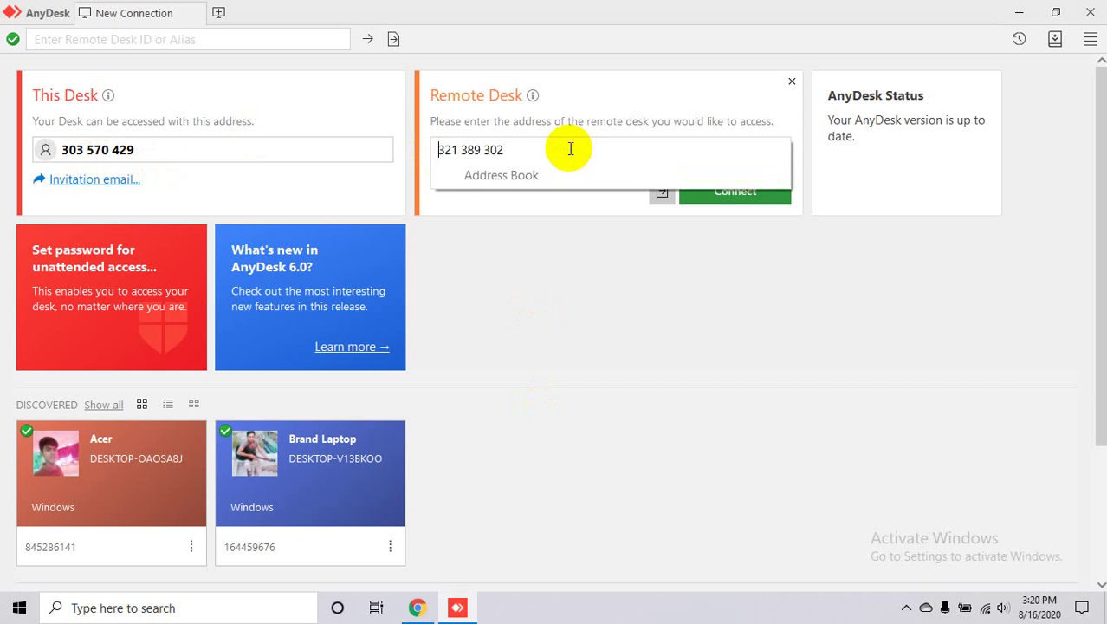
pyautogui.click(718, 198)
pyautogui.click(733, 196)
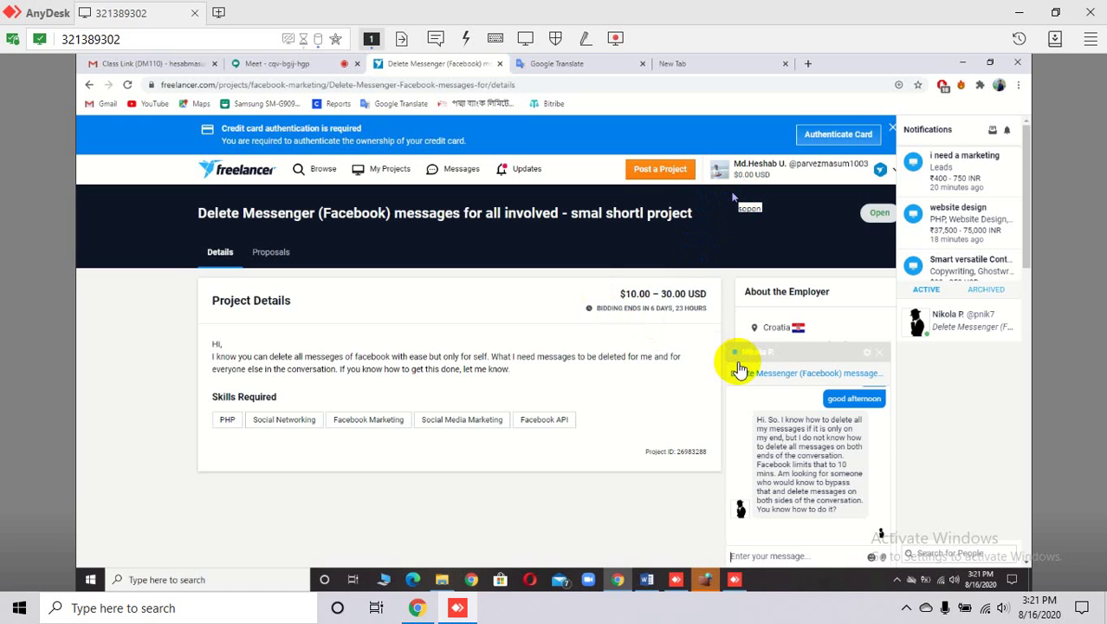
# - Read the employer's chat messages alongside the Delete Messenger (Facebook) messages project details on the remote computer
pyautogui.scroll(-1, 732, 359)
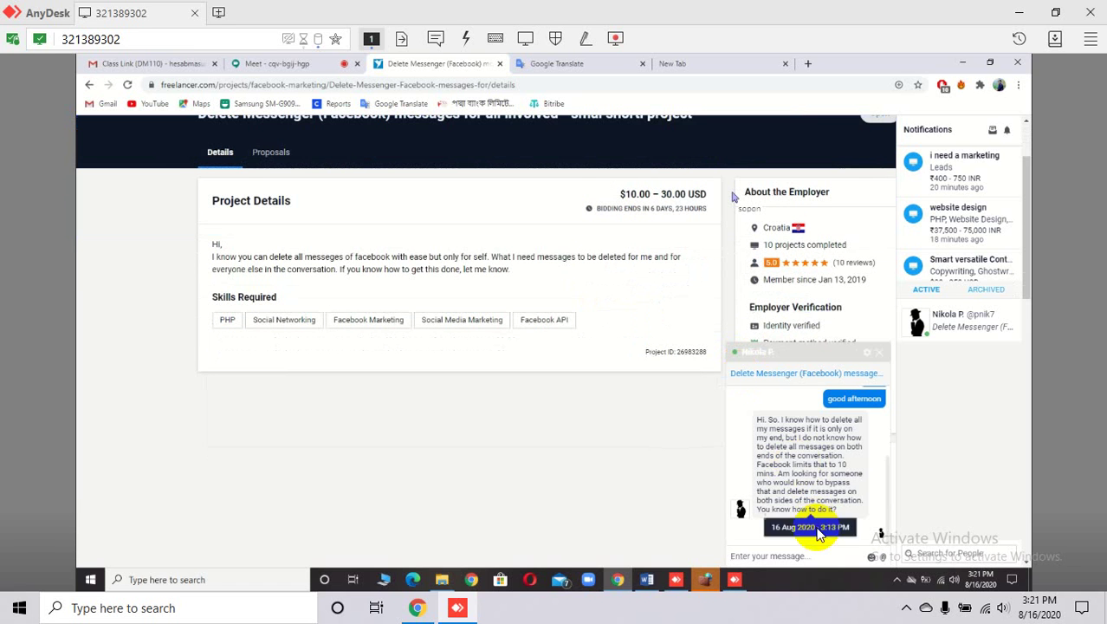
pyautogui.click(777, 555)
pyautogui.scroll(3, 829, 519)
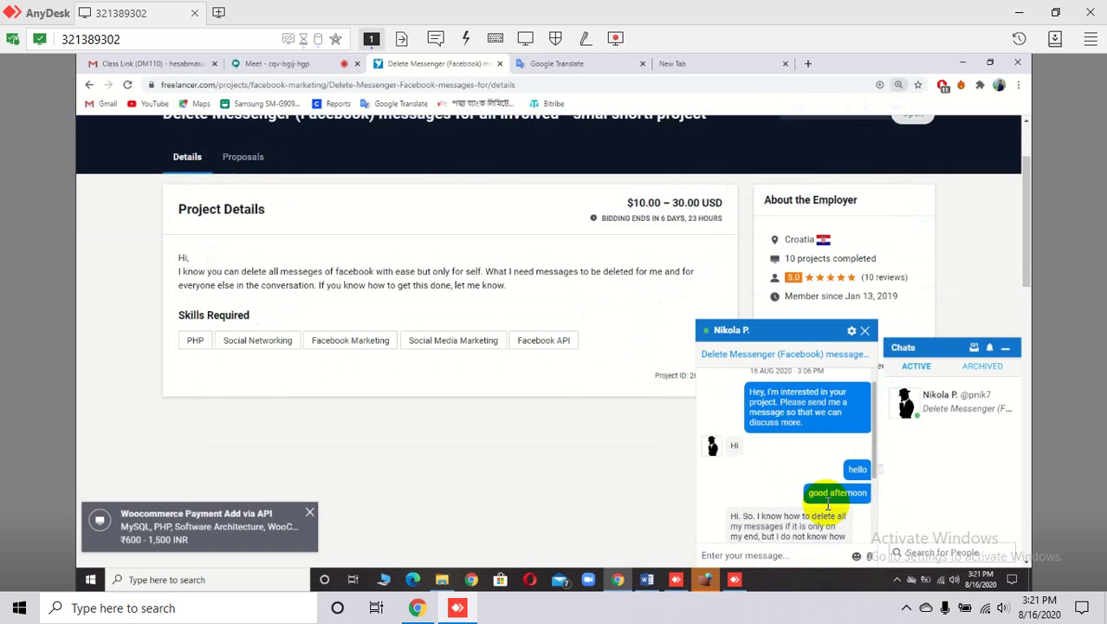
pyautogui.scroll(-3, 823, 502)
pyautogui.click(768, 557)
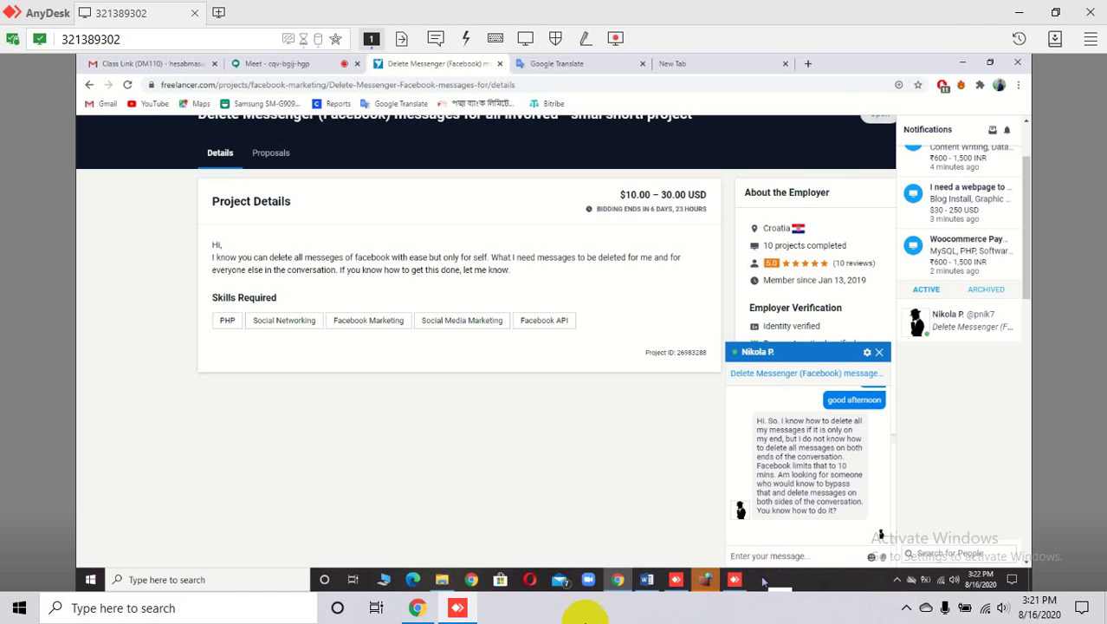
# - Switch to the Google Meet call in Chrome, present the entire screen to everyone, and return to the AnyDesk session
pyautogui.click(417, 607)
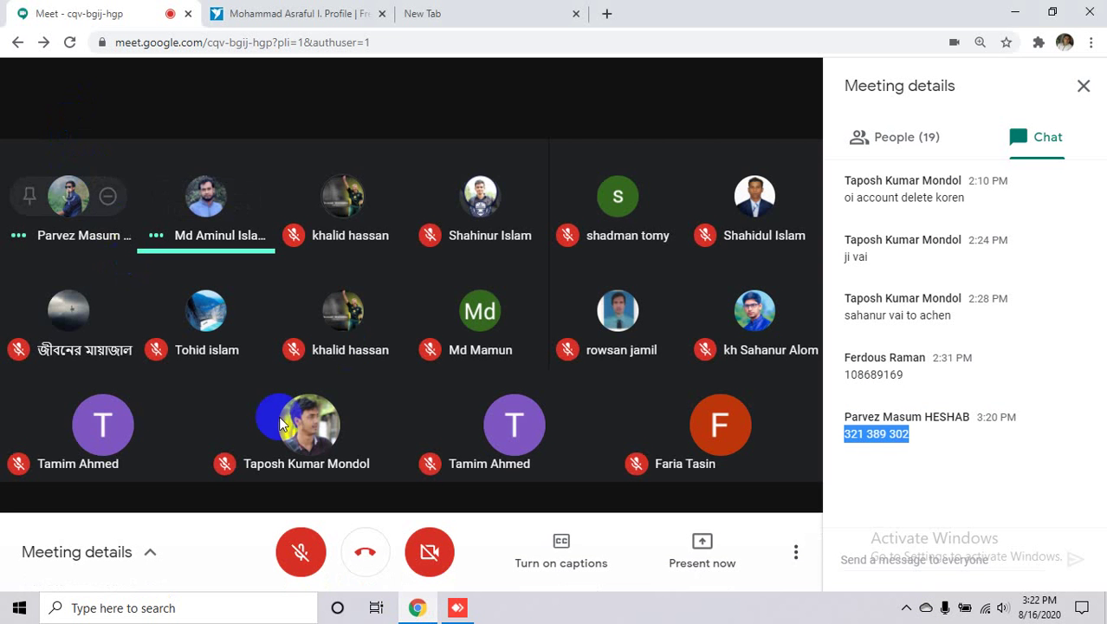
pyautogui.click(696, 547)
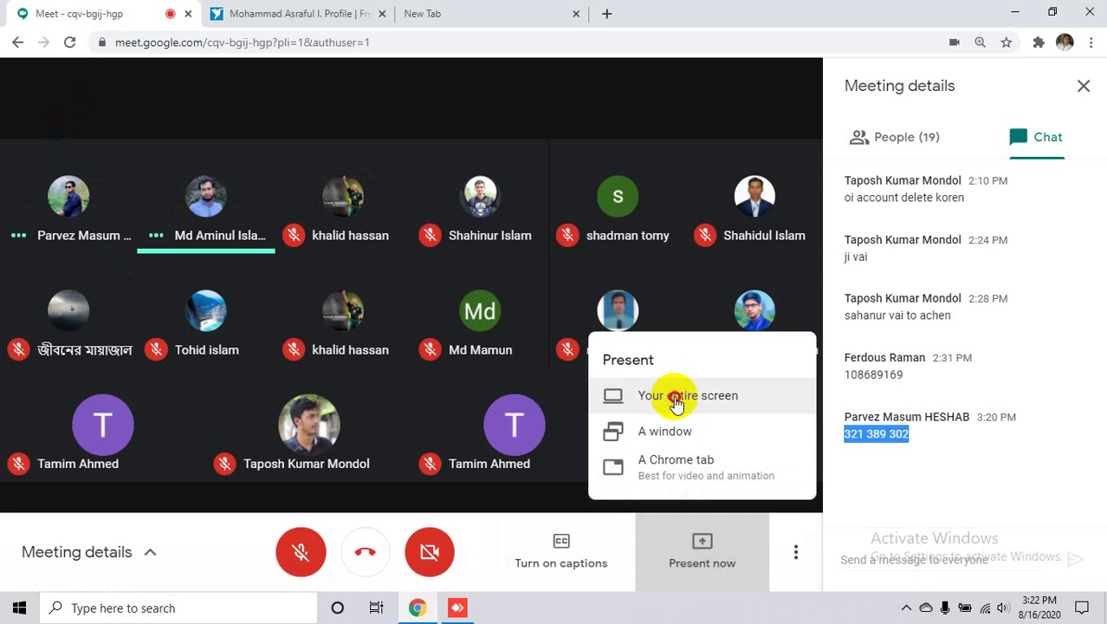
pyautogui.click(674, 396)
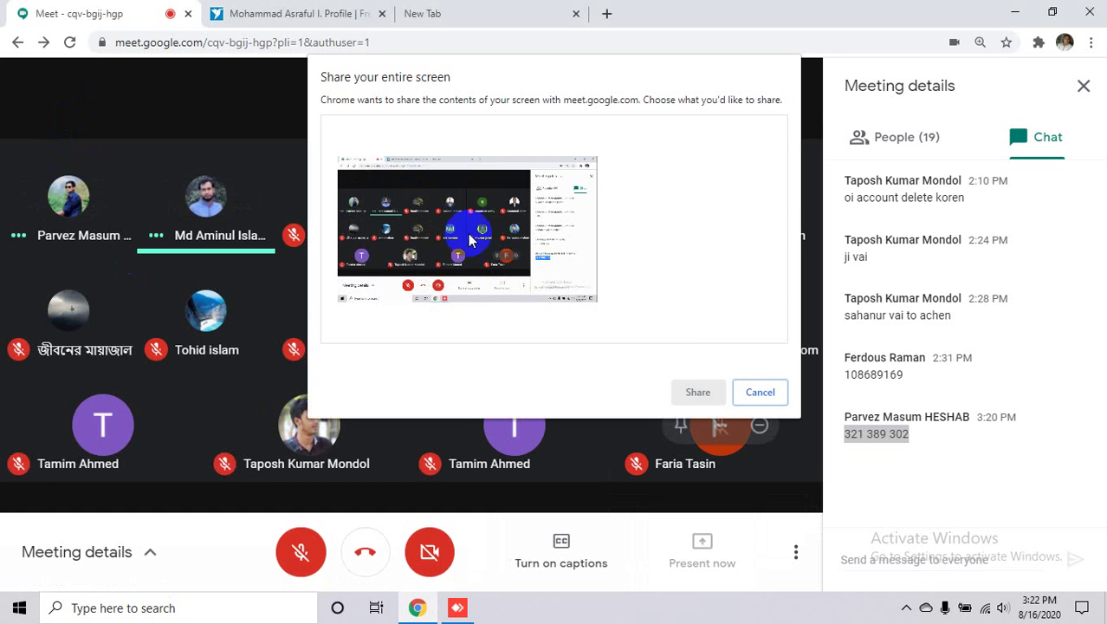
pyautogui.click(693, 387)
pyautogui.click(298, 13)
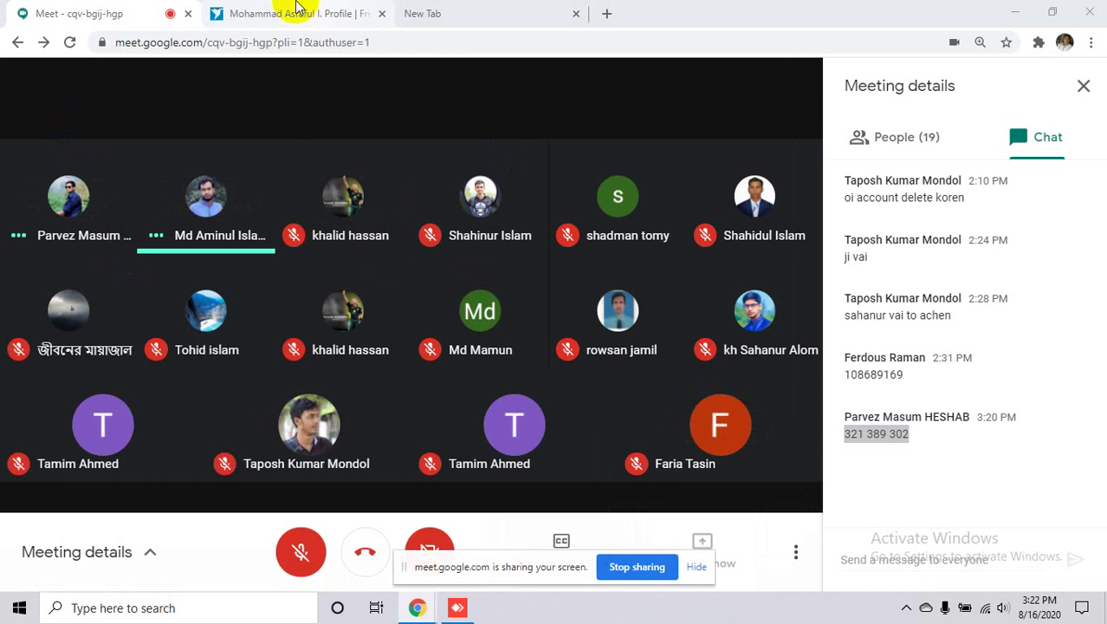
pyautogui.click(457, 607)
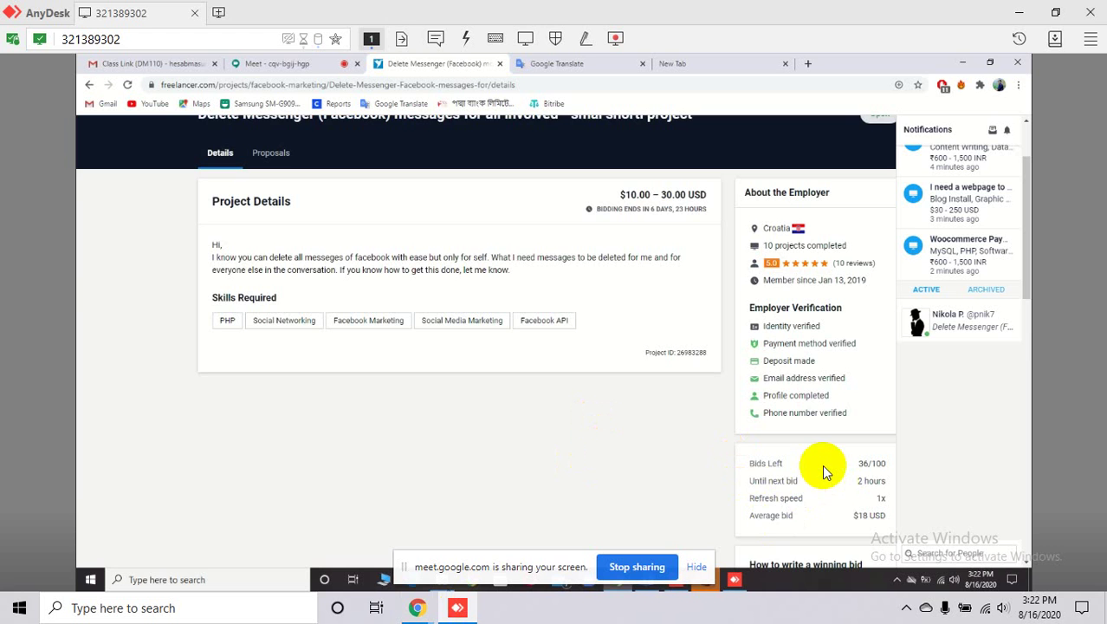
# - Review the remote Freelancer project page and send "ok" to the employer in the project chat
pyautogui.scroll(-2, 823, 466)
pyautogui.scroll(5, 823, 466)
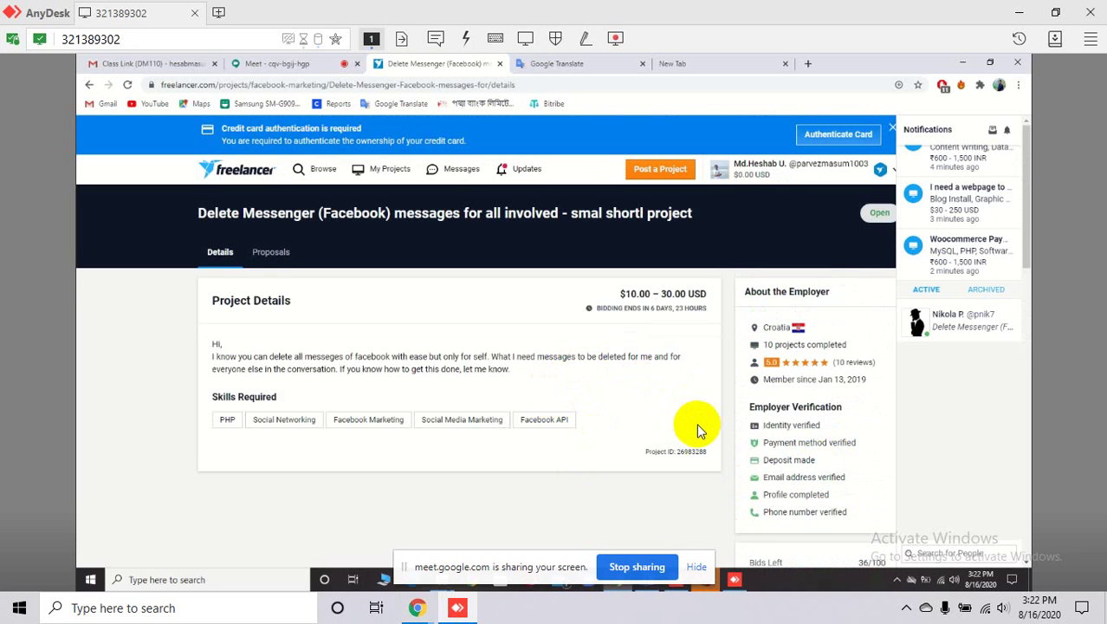
pyautogui.scroll(-2, 693, 429)
pyautogui.scroll(-1, 779, 407)
pyautogui.scroll(3, 845, 396)
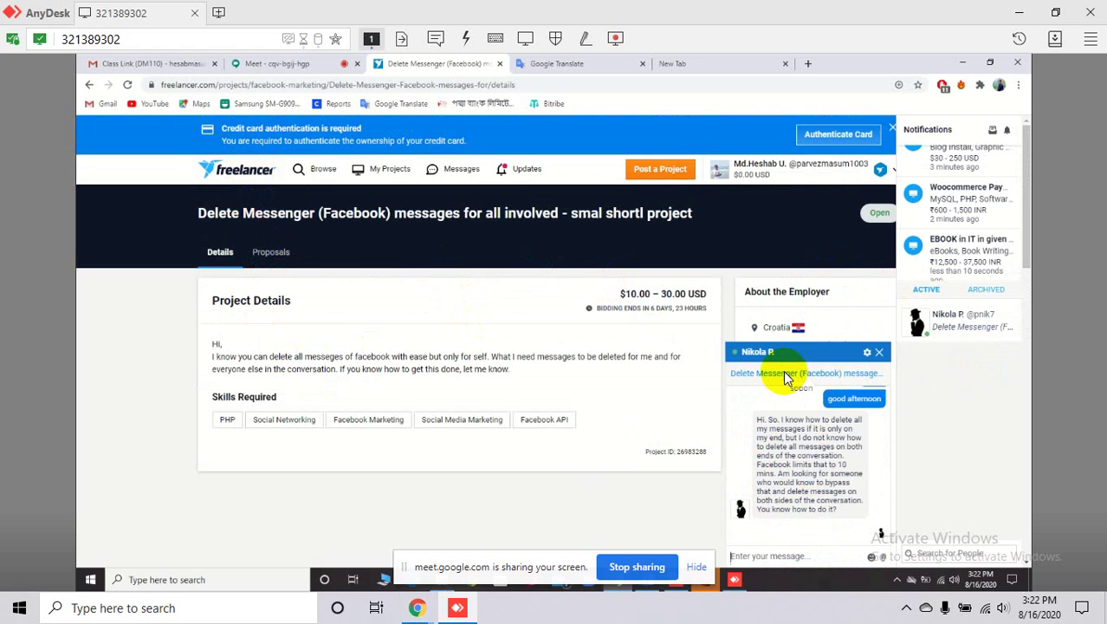
pyautogui.click(795, 552)
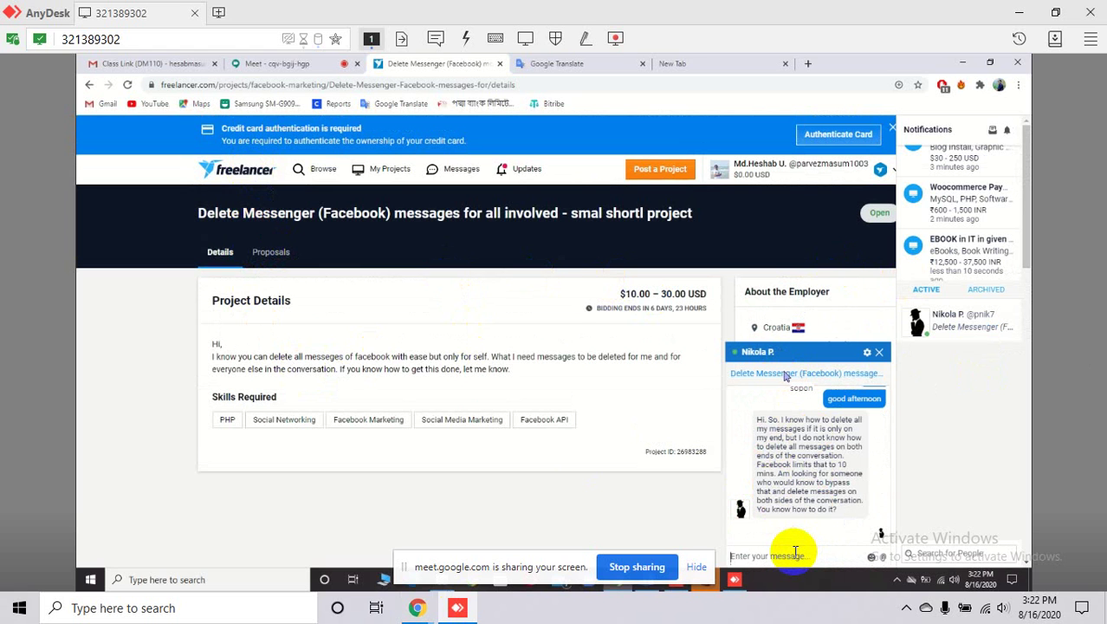
pyautogui.write('ok')
pyautogui.press('Return')
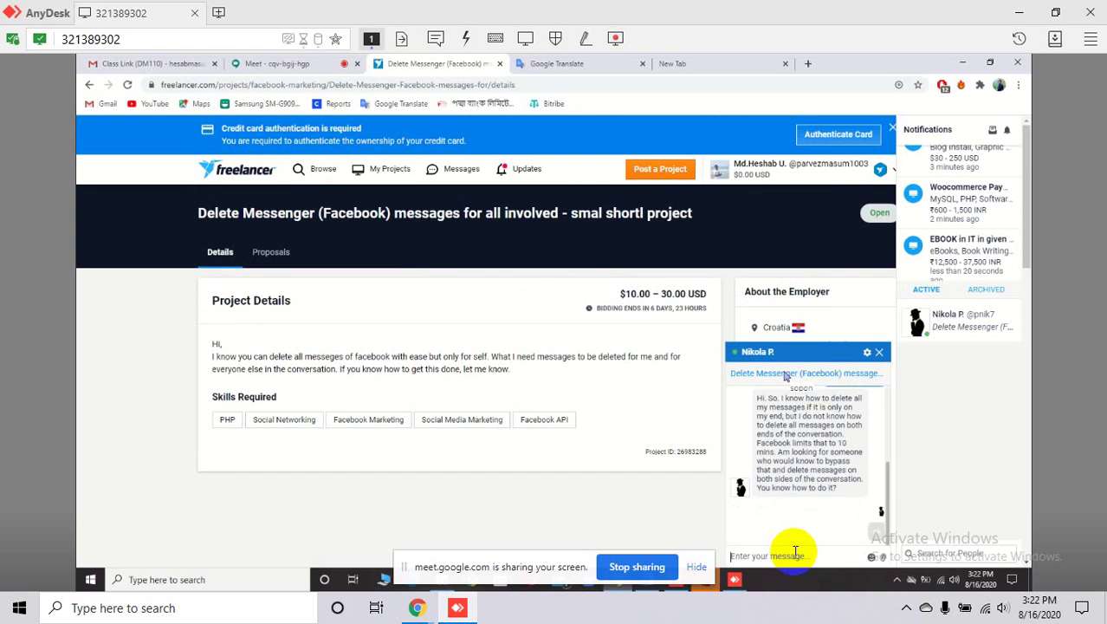
# - Send the employer two chat messages: "you want to delete all massage" and "i able to do it."
pyautogui.write('you')
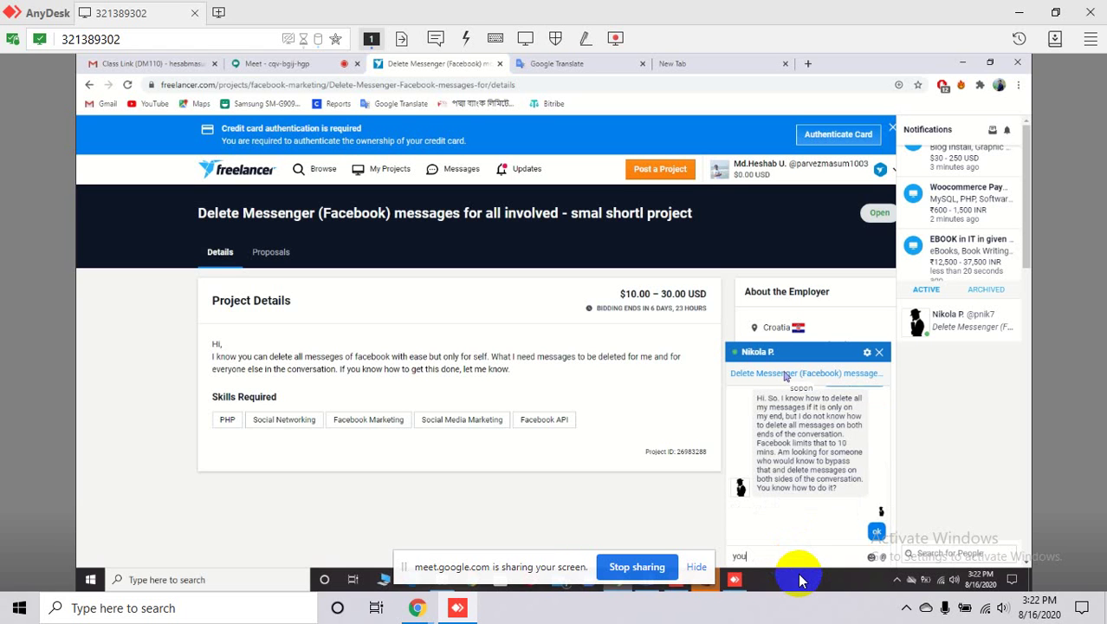
pyautogui.write(' want to del')
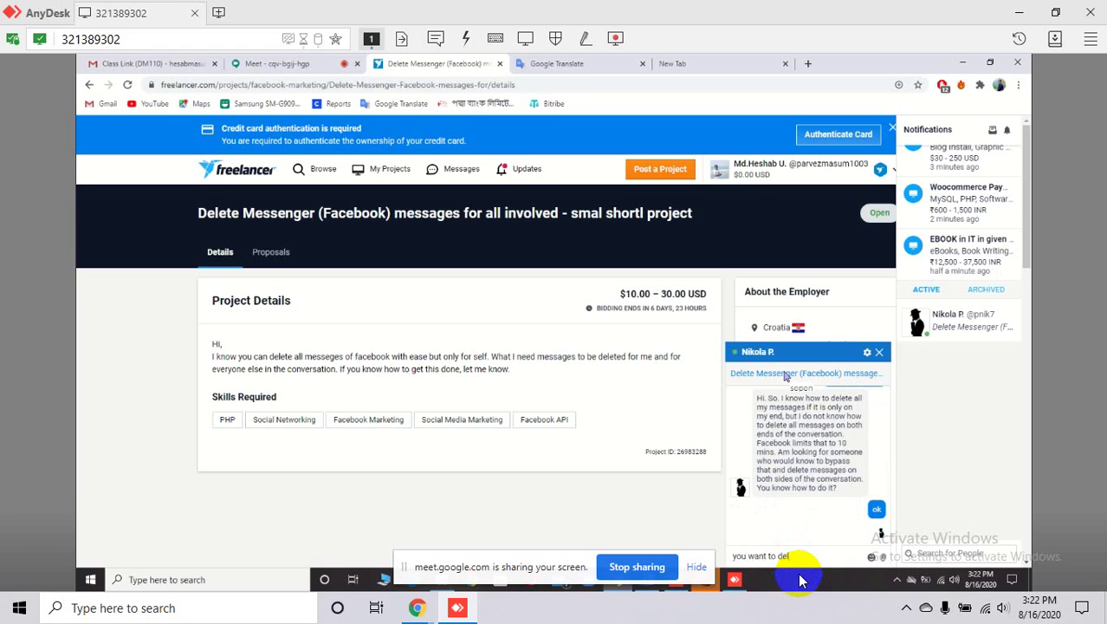
pyautogui.write('e')
pyautogui.click(816, 564)
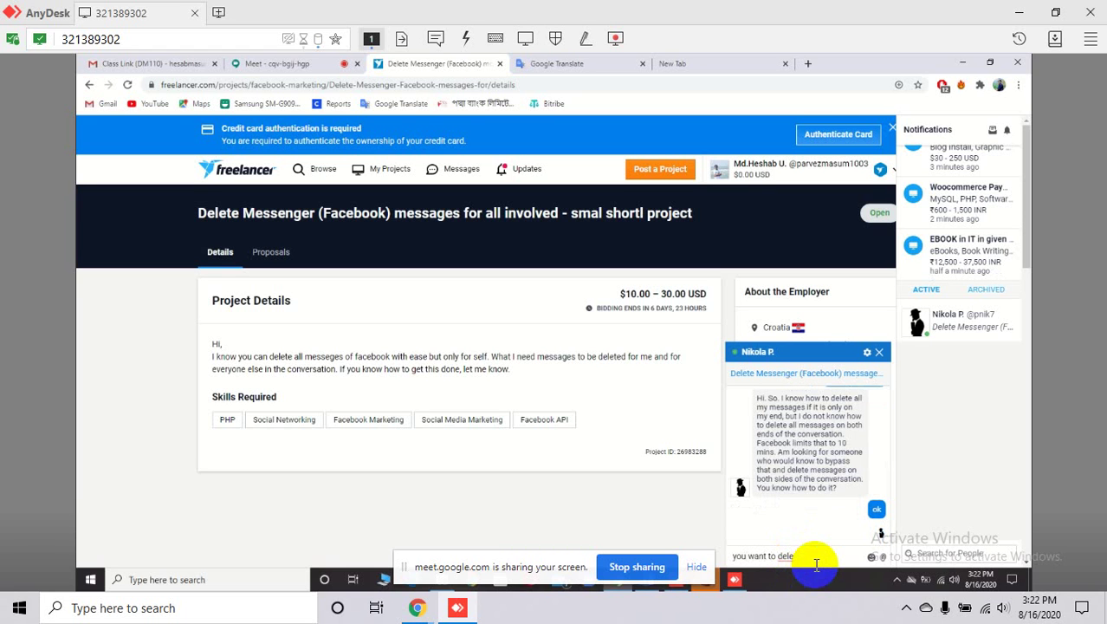
pyautogui.write('te all')
pyautogui.press('BackSpace')
pyautogui.write('ll mad')
pyautogui.press('BackSpace')
pyautogui.write('ssage')
pyautogui.press('Return')
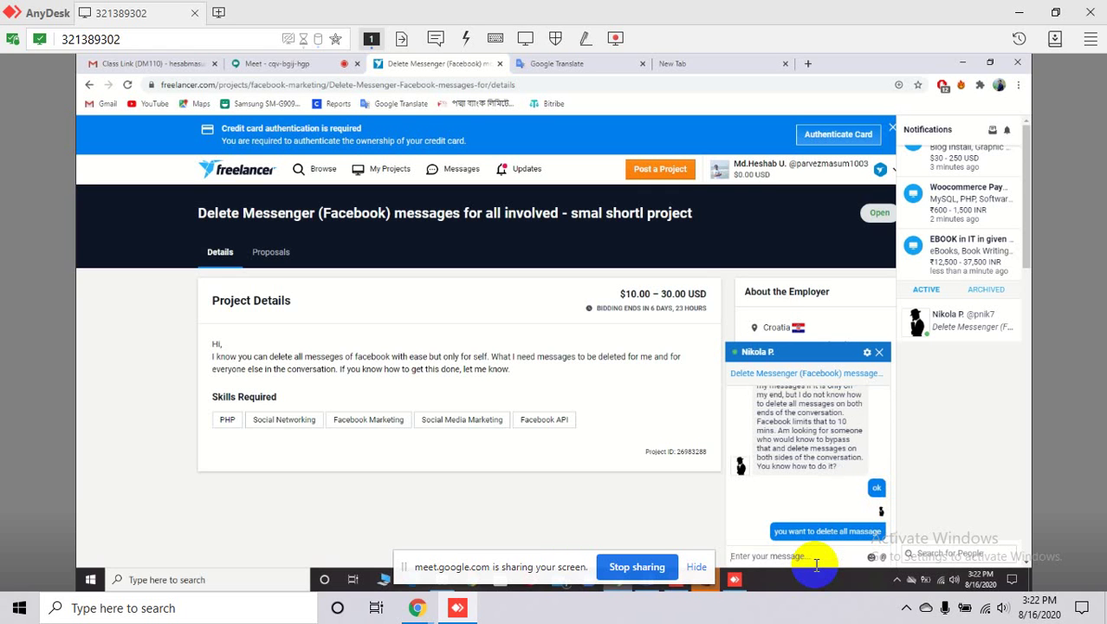
pyautogui.write('I able to do it')
pyautogui.press('Return')
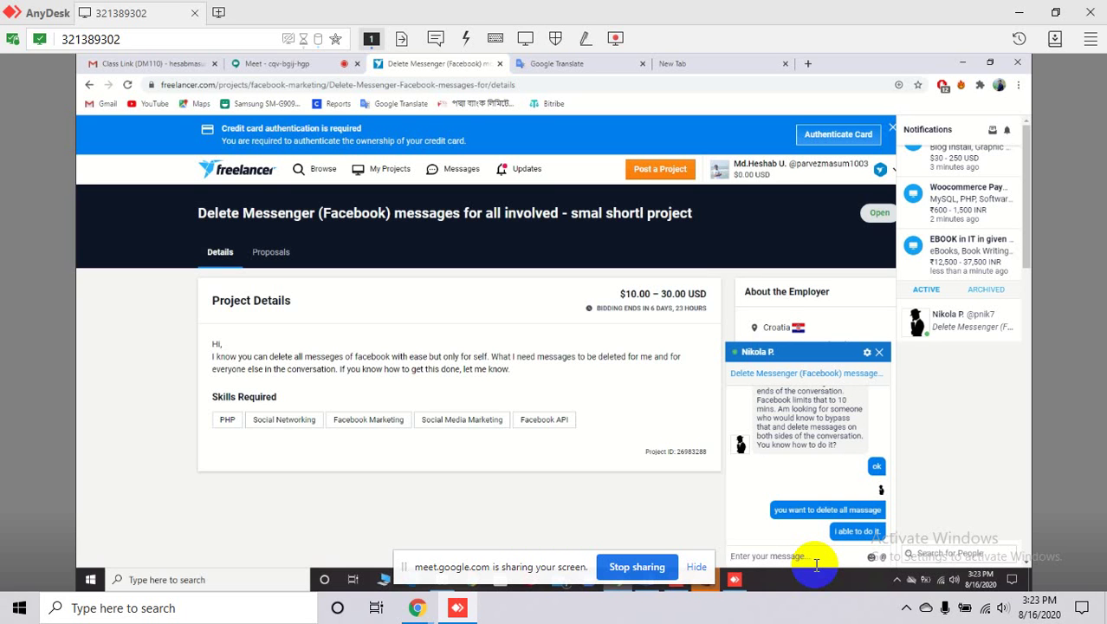
pyautogui.write('please')
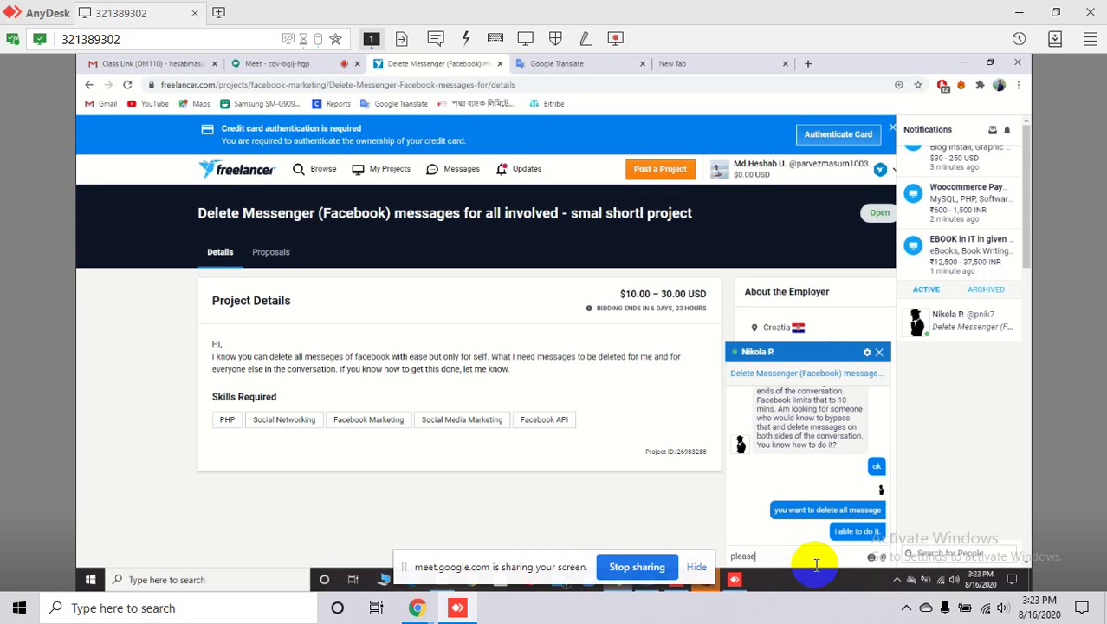
pyautogui.press('BackSpace')
pyautogui.press('BackSpace')
pyautogui.press('BackSpace')
pyautogui.press('BackSpace')
pyautogui.press('BackSpace')
pyautogui.press('BackSpace')
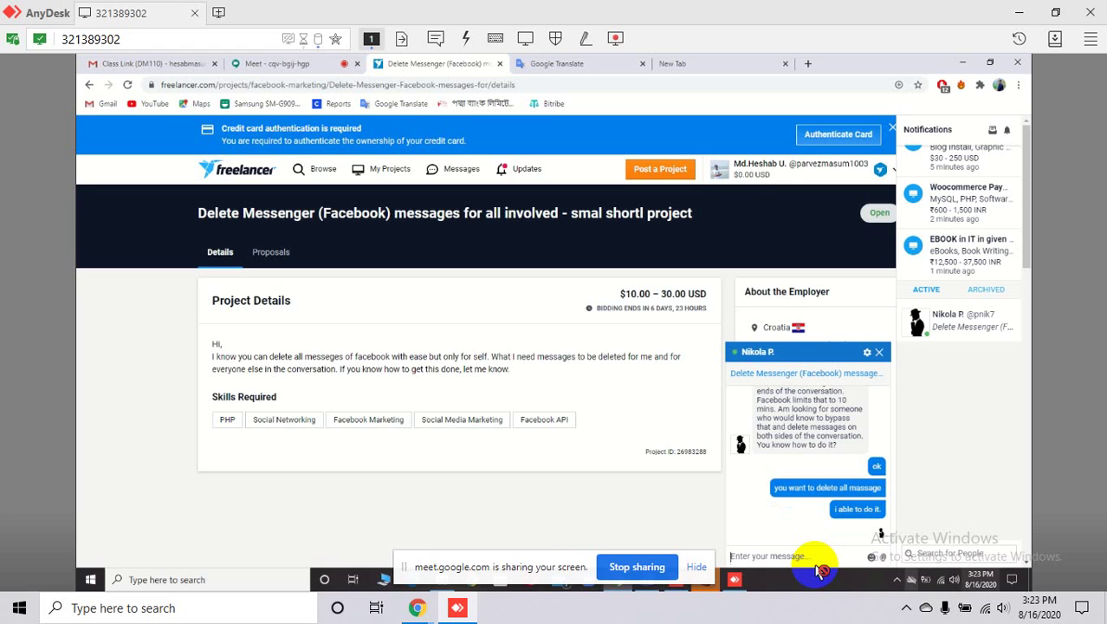
# - Reply to the employer in the project chat with "no man , i understand in your problem."
pyautogui.click(819, 563)
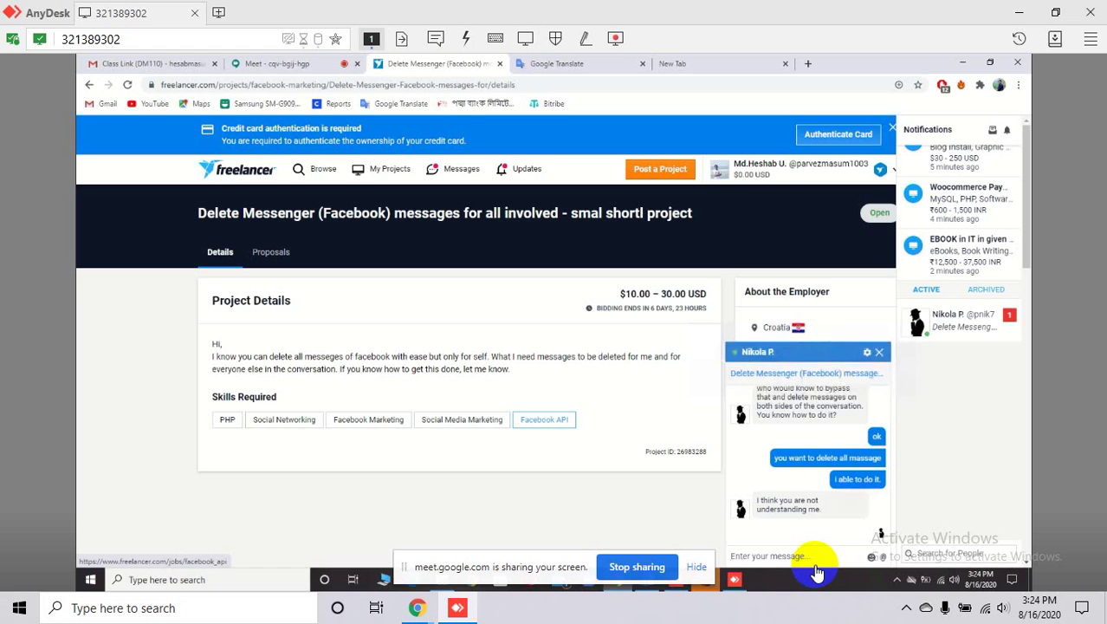
pyautogui.write('no')
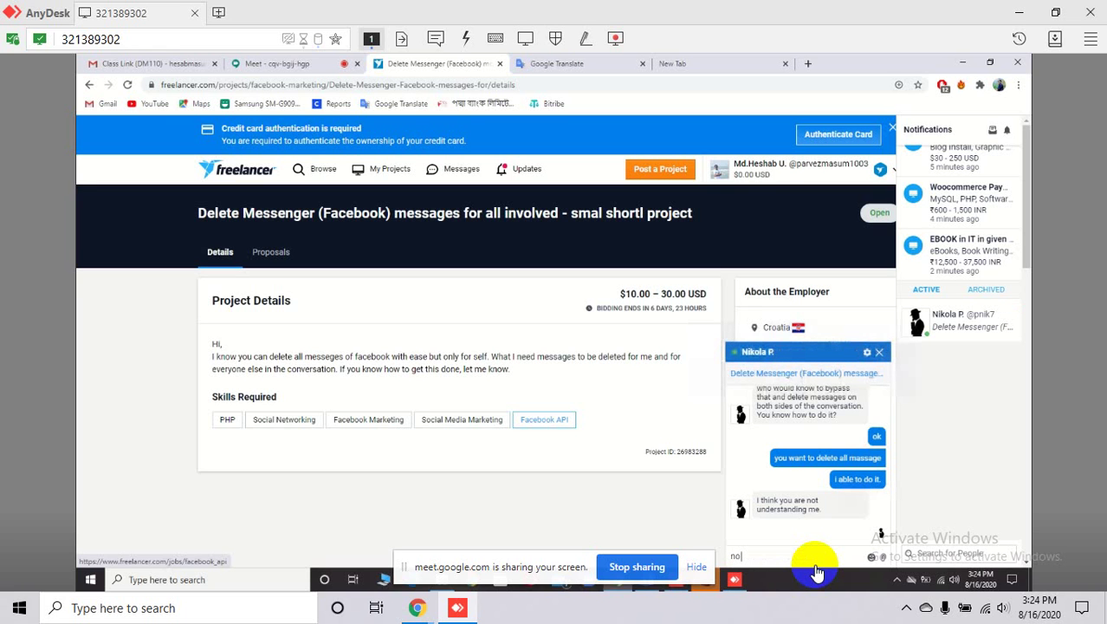
pyautogui.write(' man , i understand')
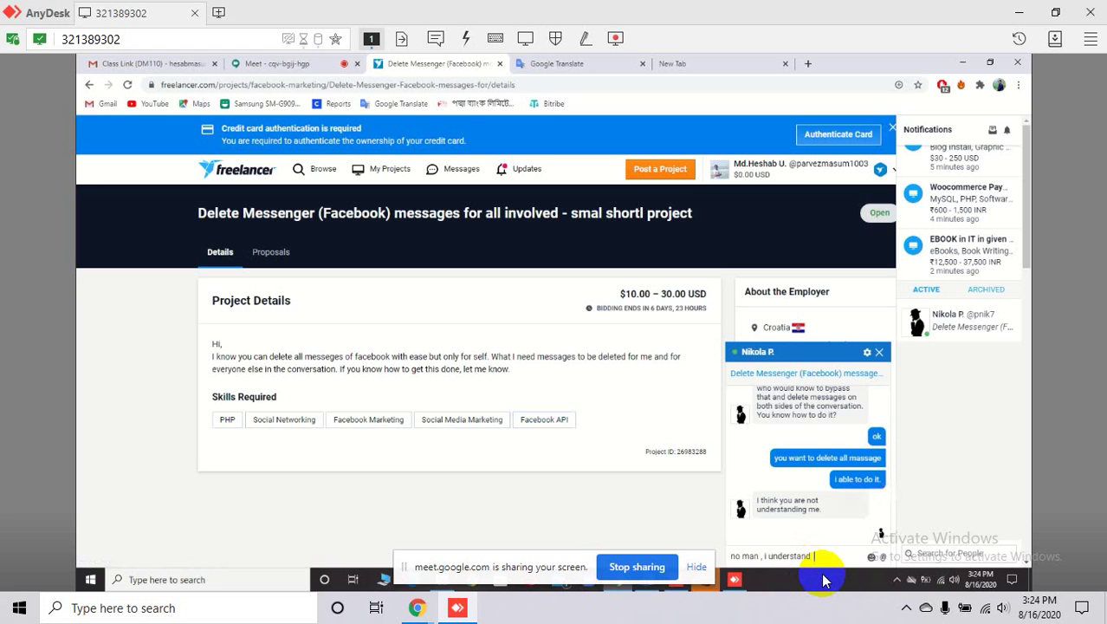
pyautogui.write('in')
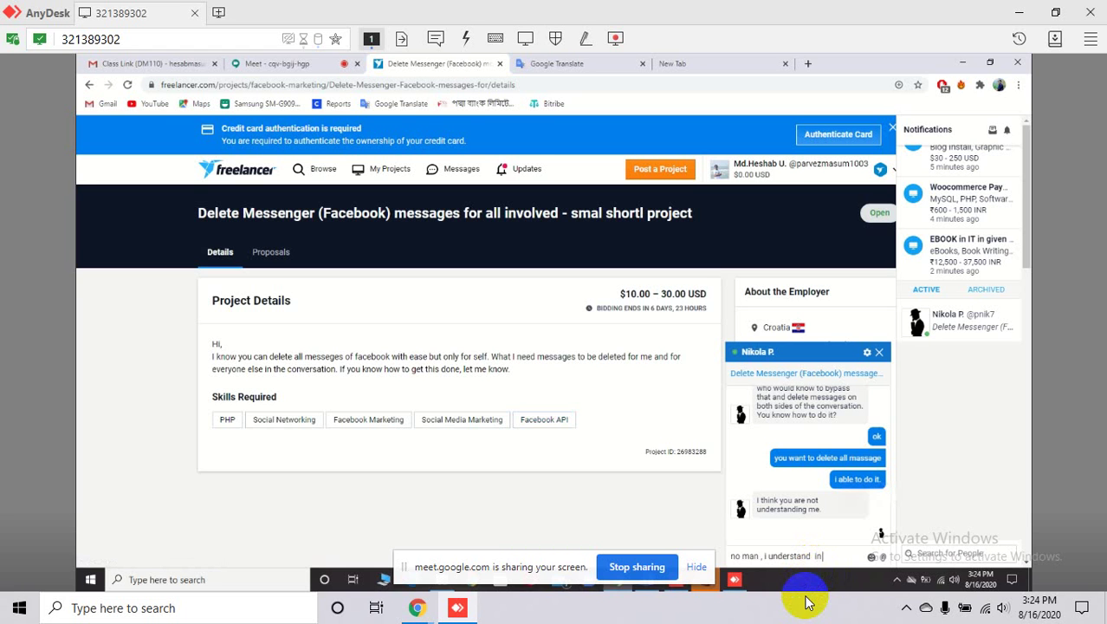
pyautogui.write(' your proble')
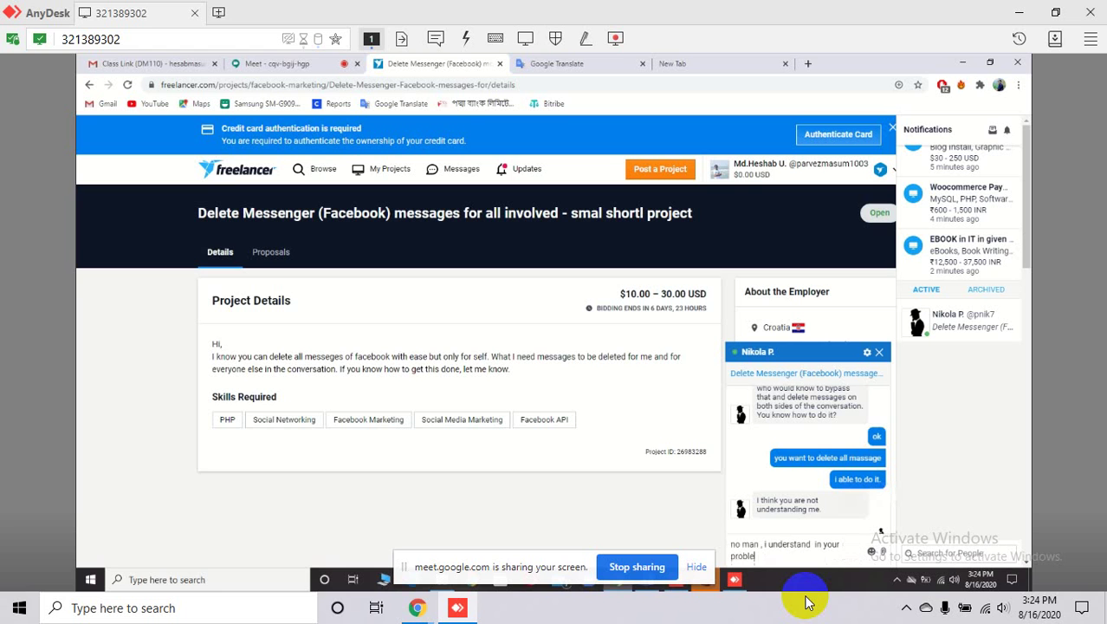
pyautogui.write('m.')
pyautogui.press('Return')
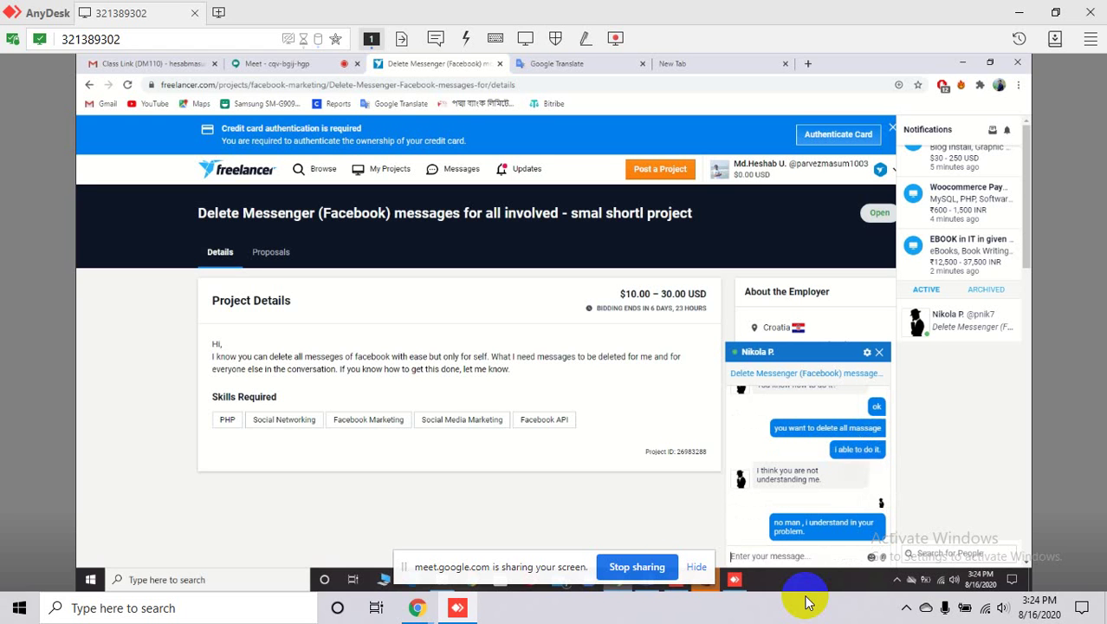
# - Send the employer the chat message "you want to delete all conversation in your fb masanger."
pyautogui.write('you want to delete all')
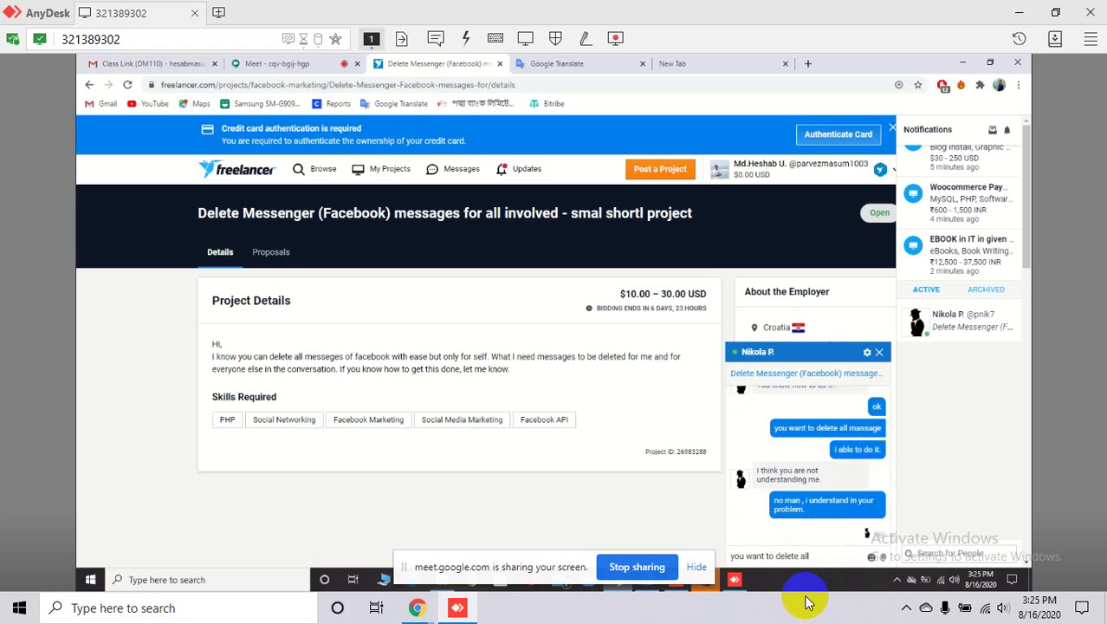
pyautogui.write(' conver')
pyautogui.write('sation')
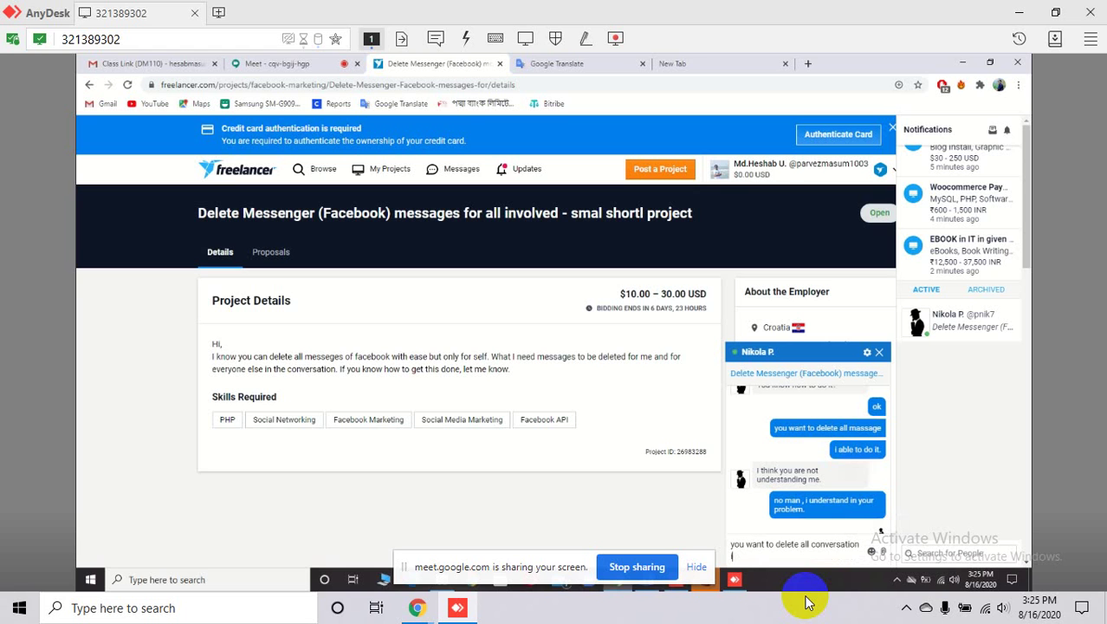
pyautogui.write('in you')
pyautogui.write('r')
pyautogui.write(' acc')
pyautogui.press('BackSpace')
pyautogui.press('BackSpace')
pyautogui.press('BackSpace')
pyautogui.press('BackSpace')
pyautogui.write('fb masanger')
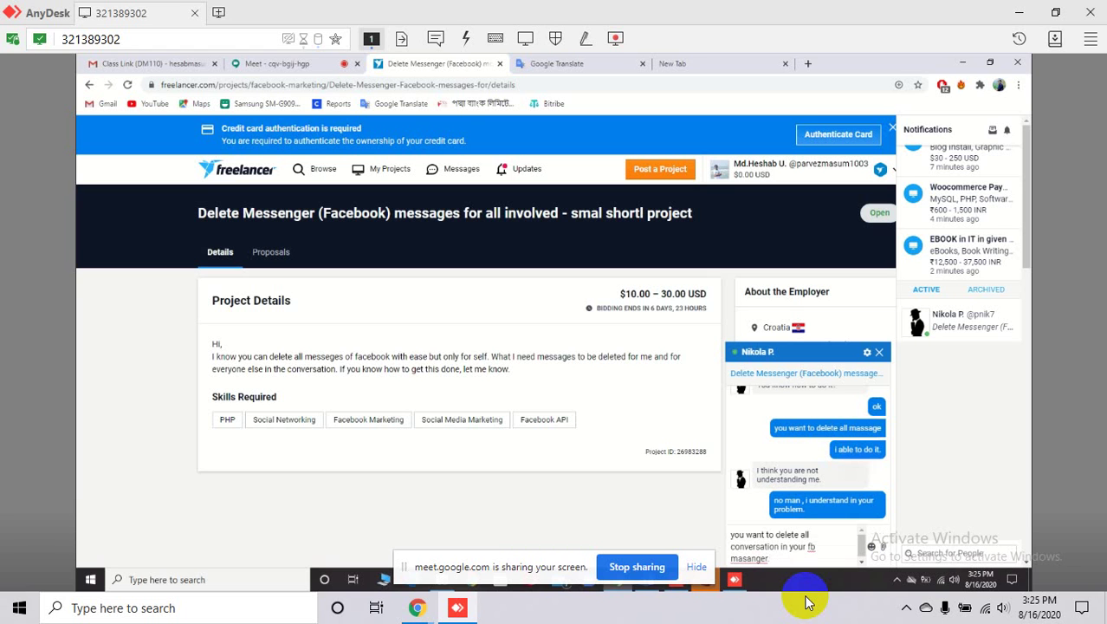
pyautogui.press('Return')
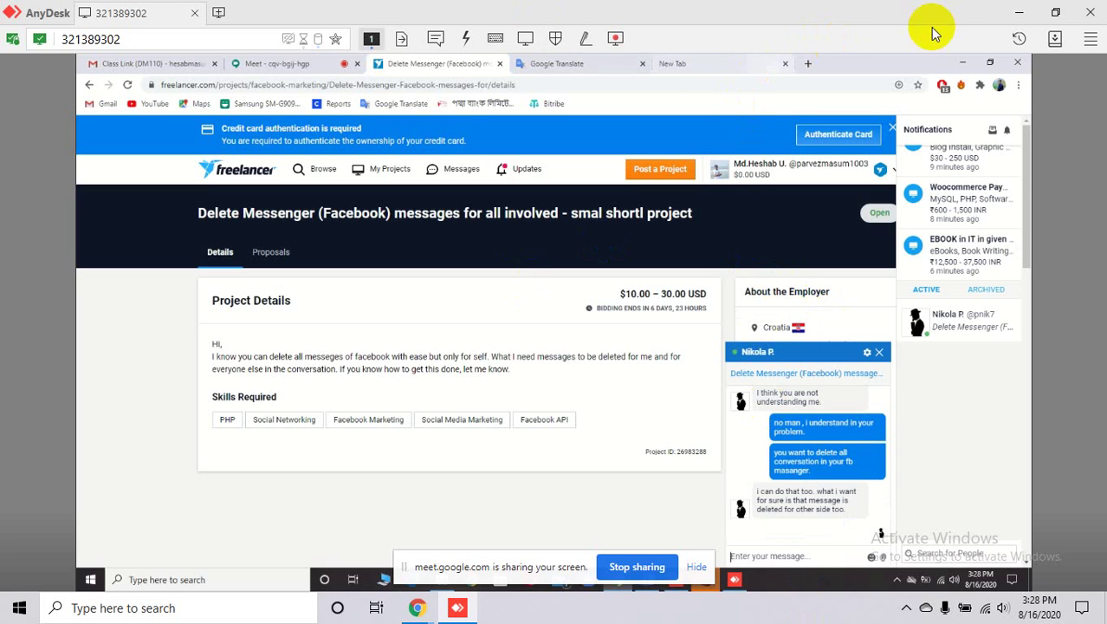
# - Minimize AnyDesk, return to the Google Meet call in Chrome and hide the screen-sharing notice
pyautogui.click(1019, 14)
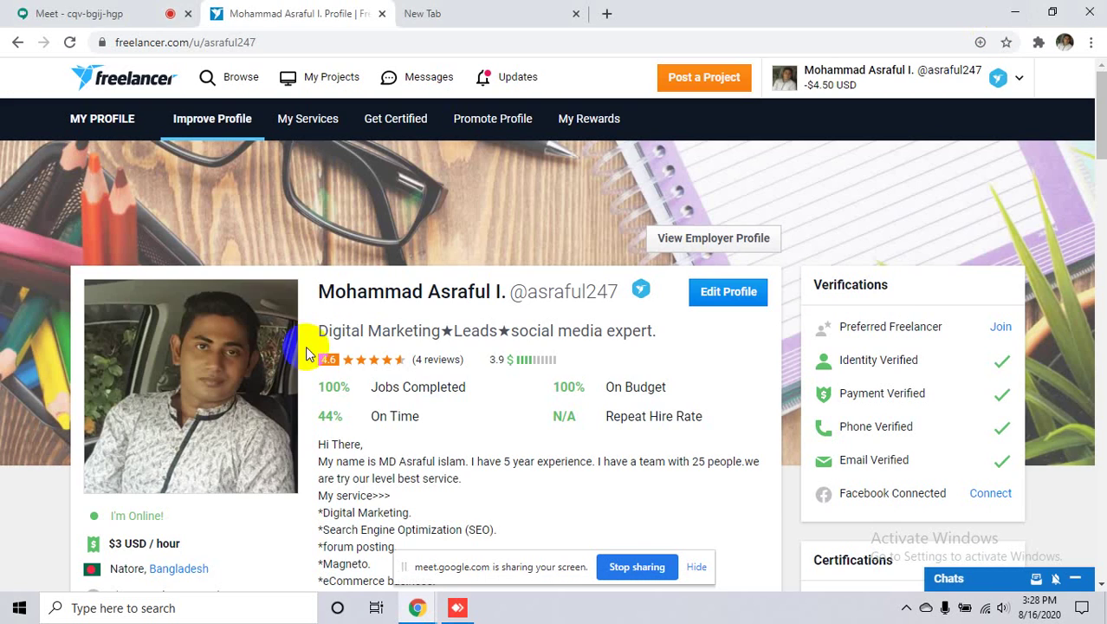
pyautogui.click(139, 13)
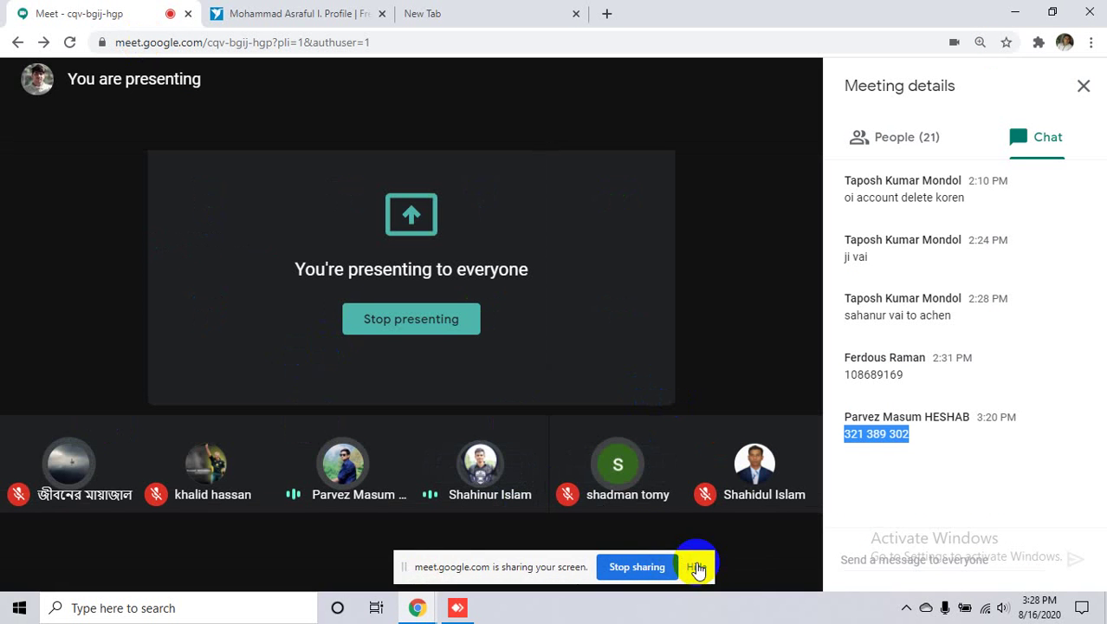
pyautogui.click(697, 567)
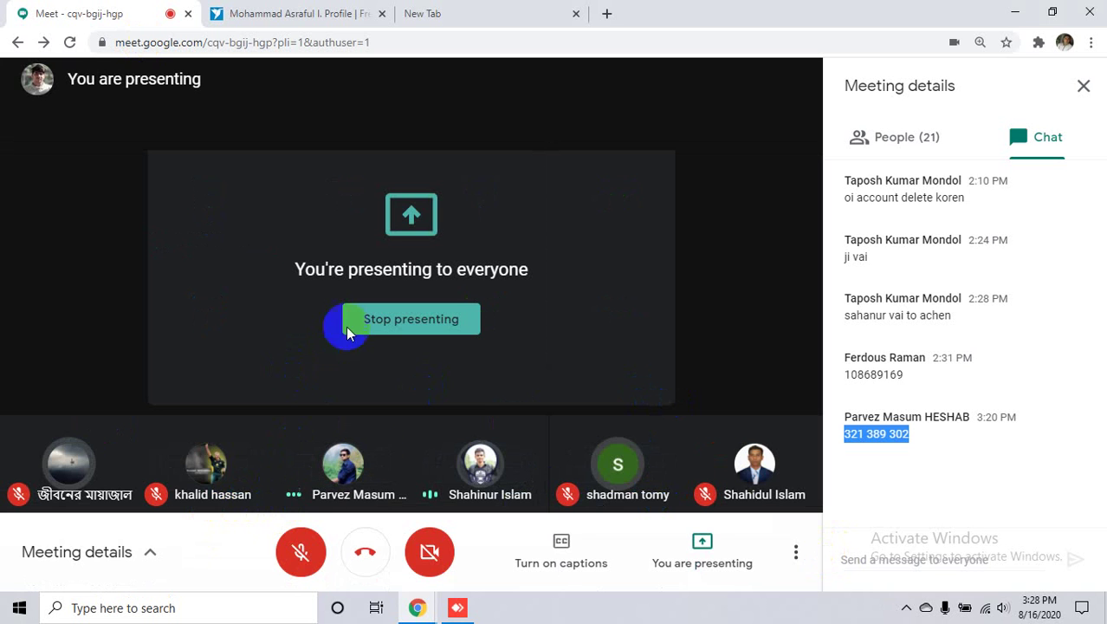
# - Raise the speaker volume to 100, then check the meeting's participant list and return to the chat
pyautogui.click(1015, 601)
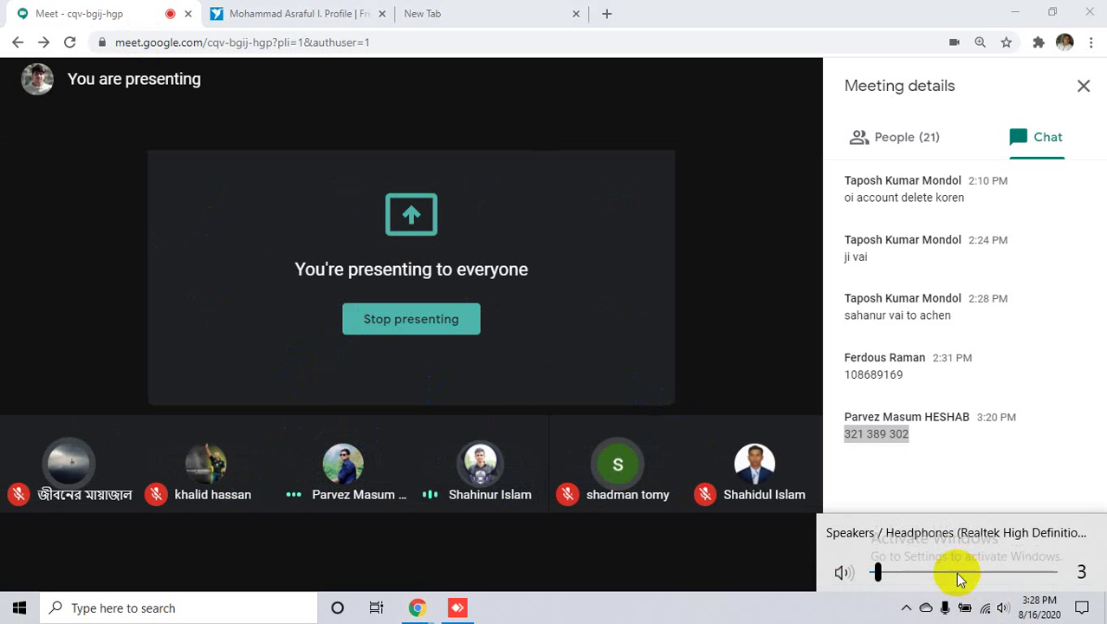
pyautogui.moveTo(877, 569); pyautogui.dragTo(1055, 569)
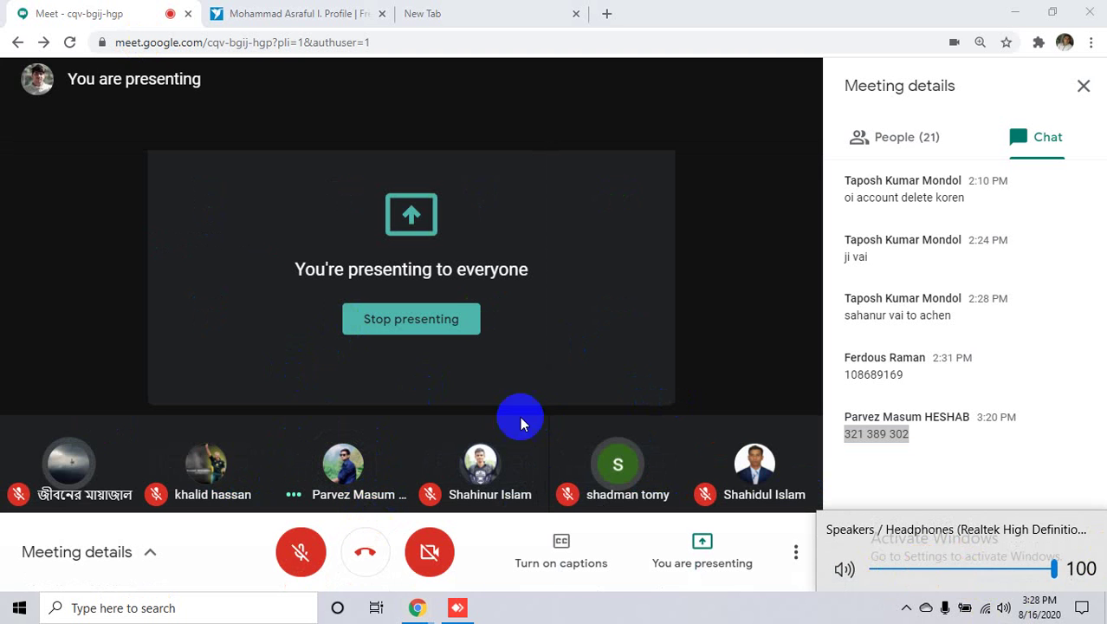
pyautogui.click(918, 141)
pyautogui.click(1015, 137)
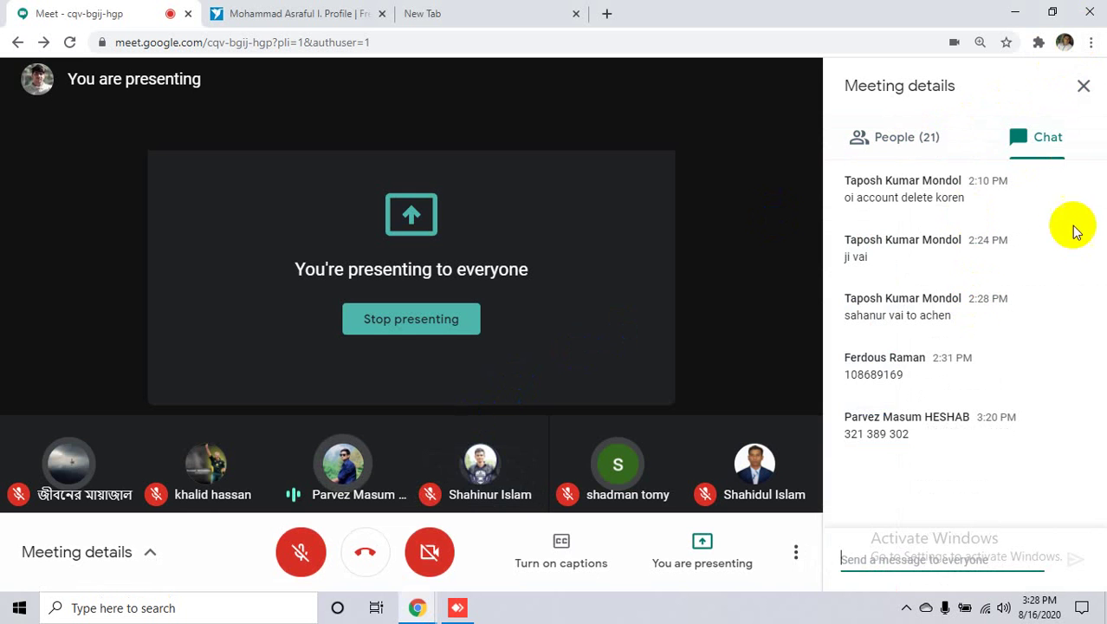
# - Close the meeting details, the Freelancer profile page and the New Tab page, keeping only the Meet call open
pyautogui.click(632, 339)
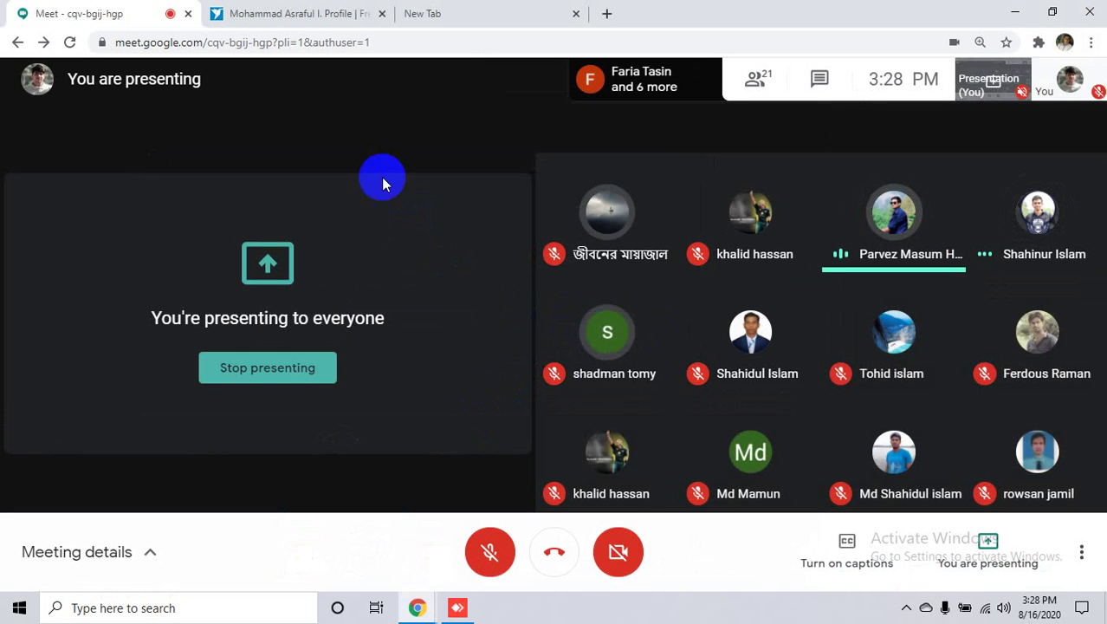
pyautogui.click(319, 15)
pyautogui.click(97, 19)
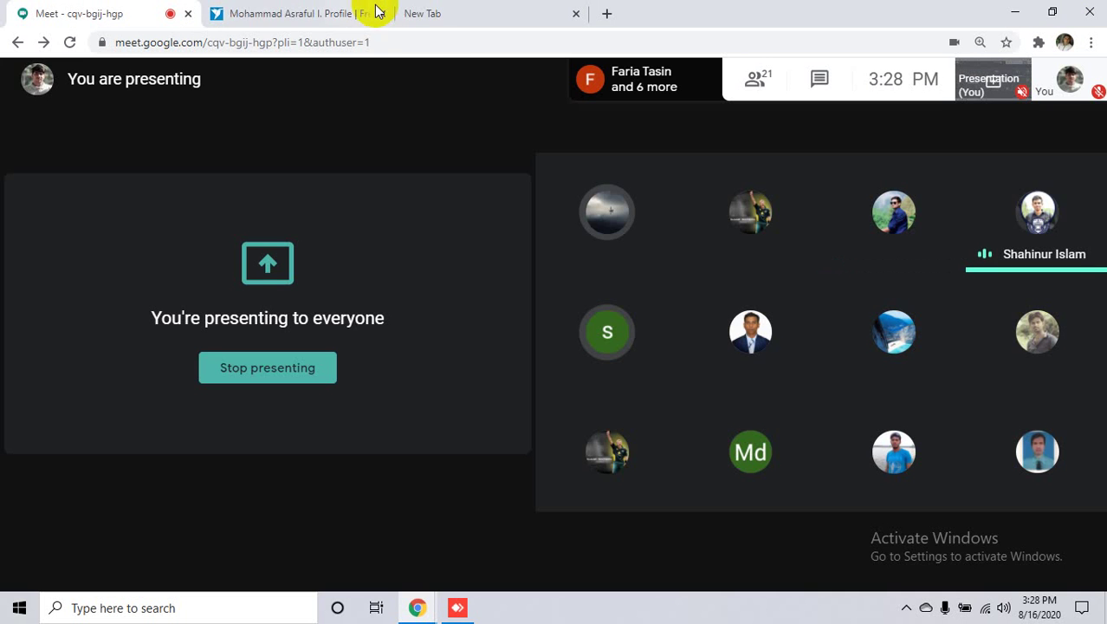
pyautogui.click(382, 14)
pyautogui.click(384, 13)
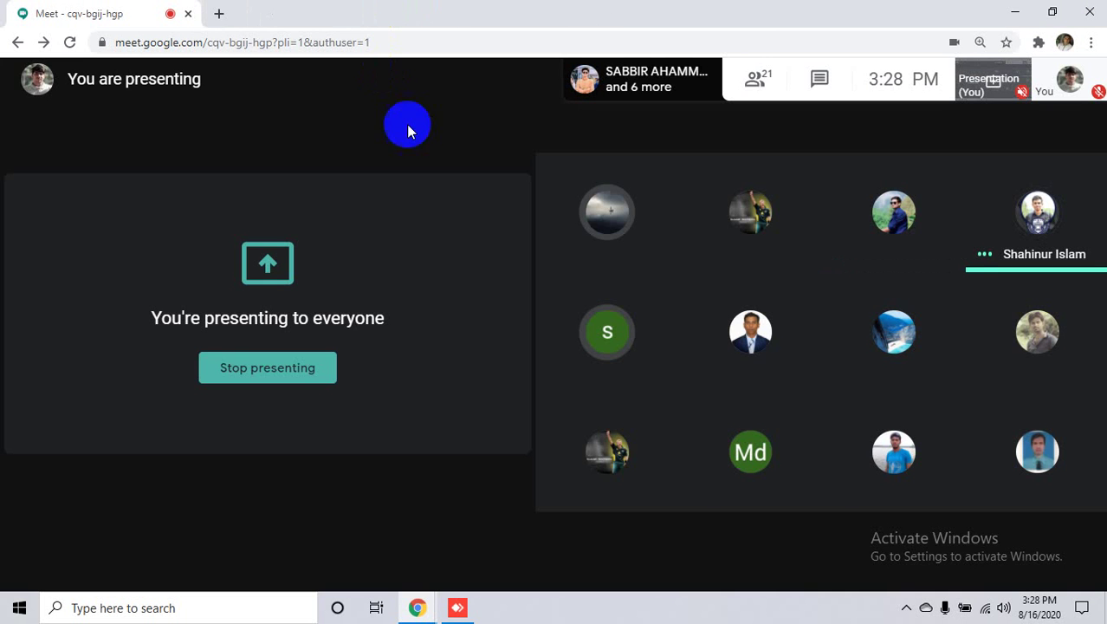
# - Check the remote Freelancer project in AnyDesk, then return to the Google Meet call and turn the microphone on
pyautogui.click(458, 608)
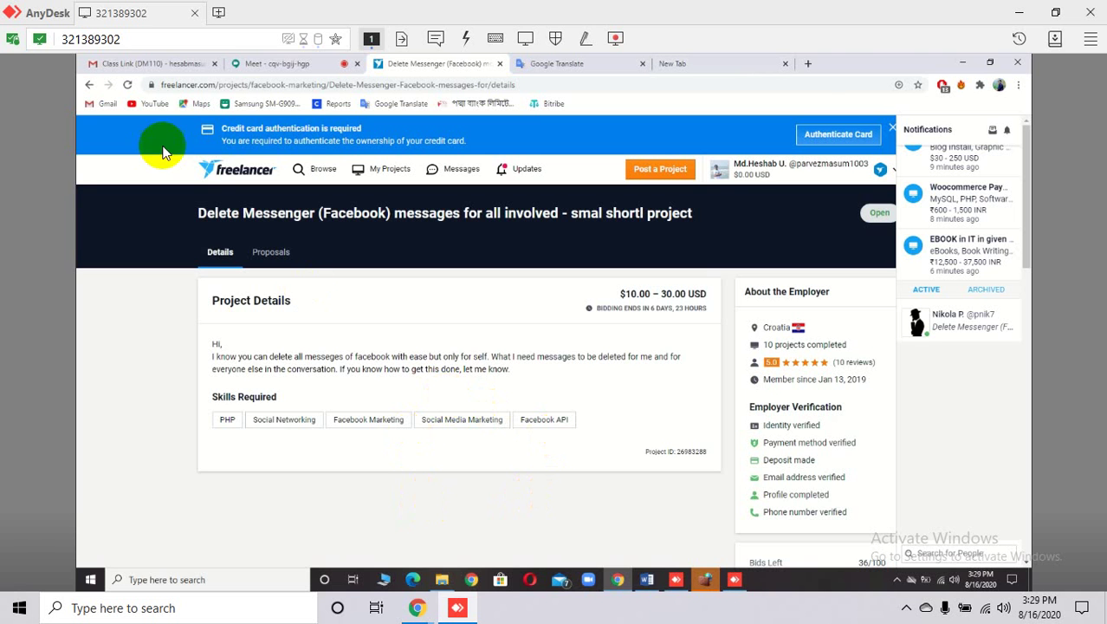
pyautogui.click(1020, 10)
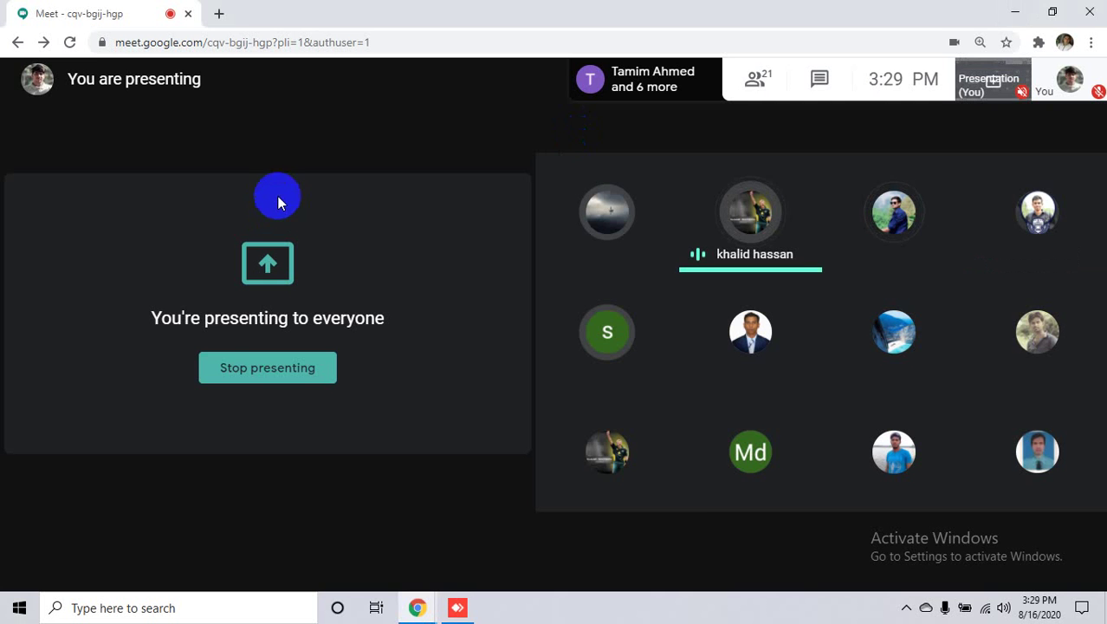
pyautogui.click(490, 552)
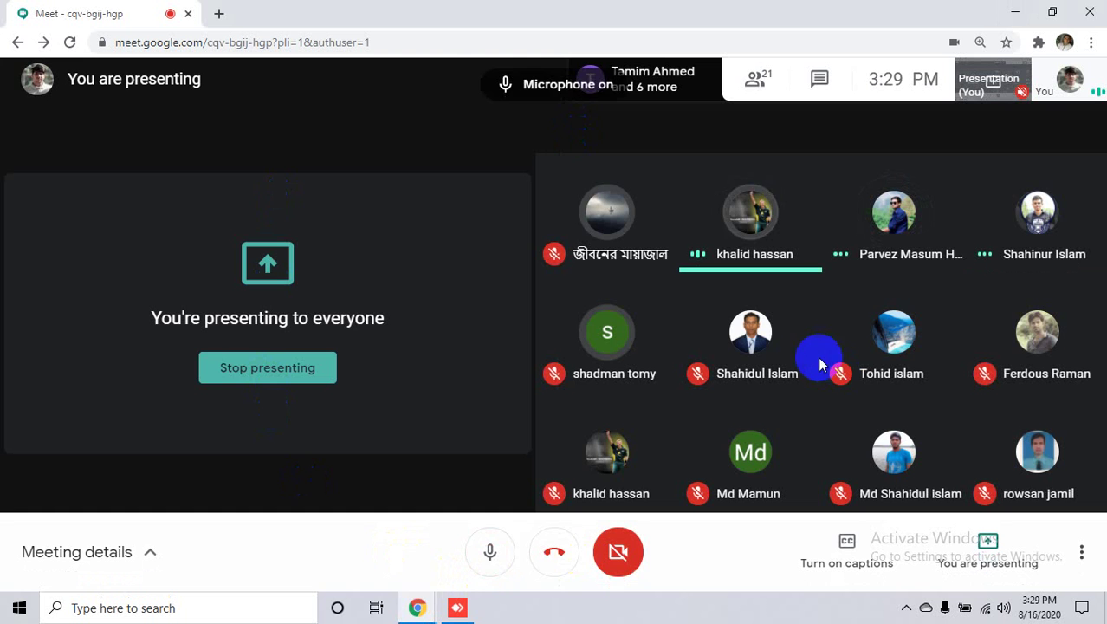
# - Switch to AnyDesk to read the employer's latest project chat message, then return to the Google Meet call
pyautogui.click(458, 607)
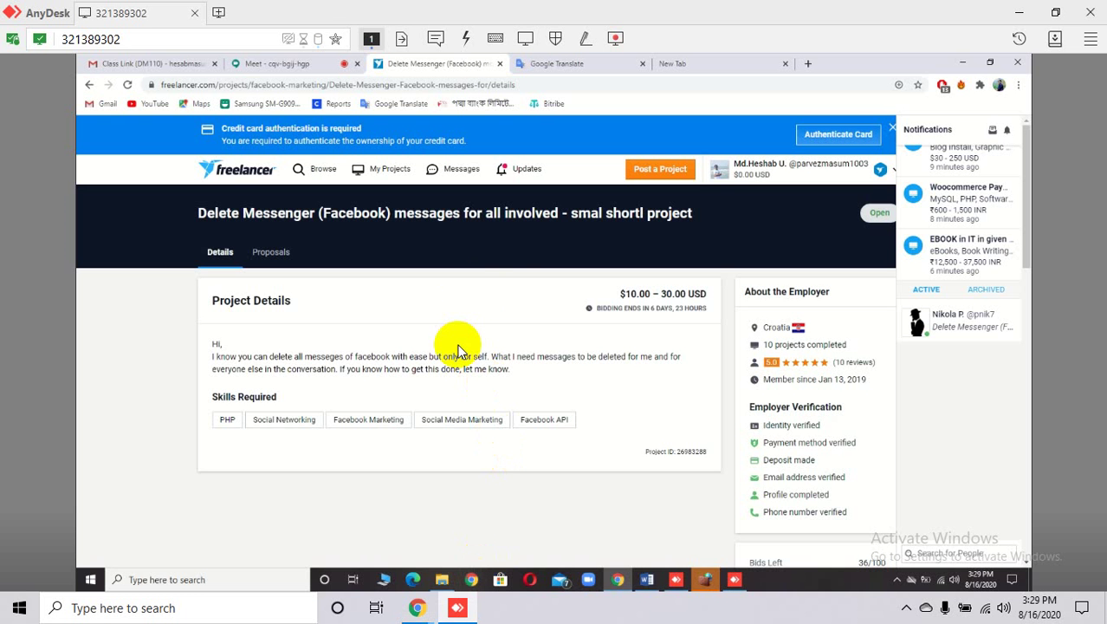
pyautogui.click(638, 310)
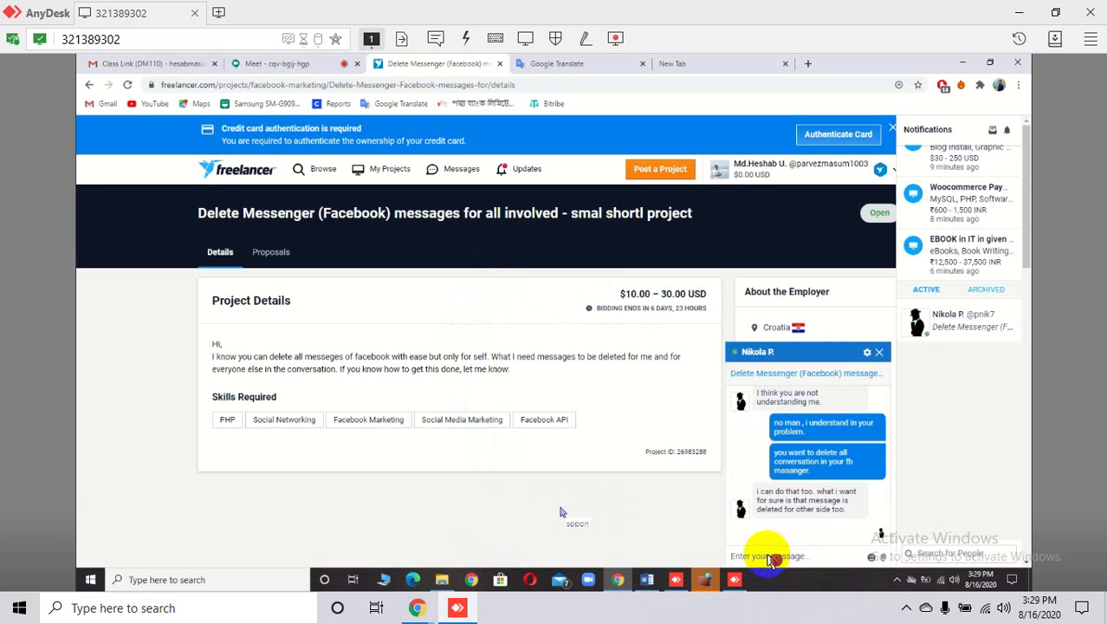
pyautogui.moveTo(426, 609)
pyautogui.click(390, 574)
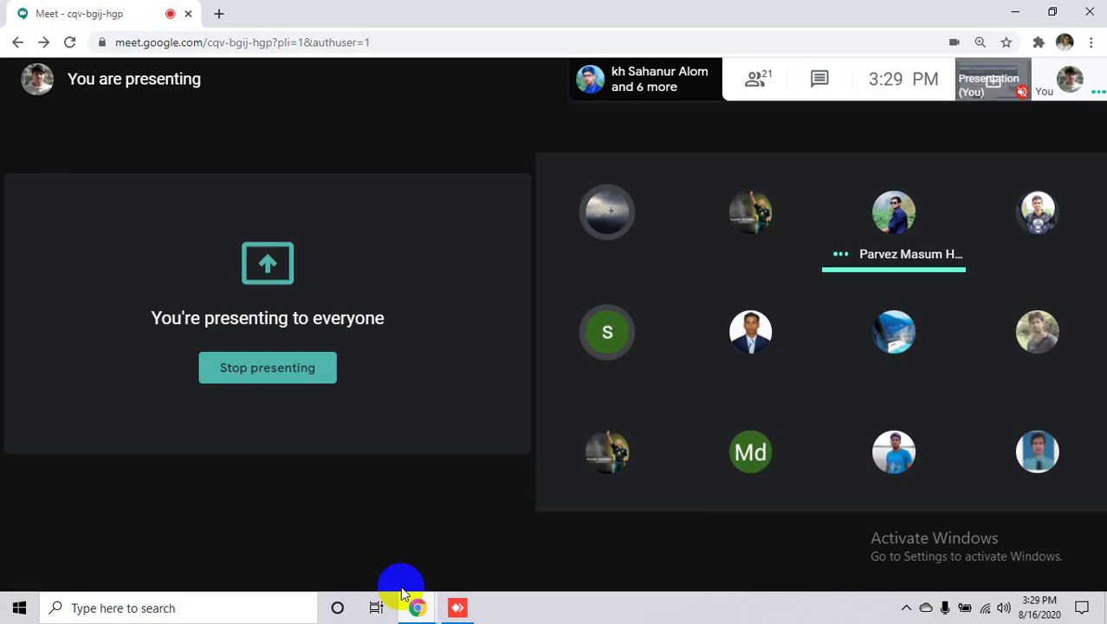
# - Leave the meeting and rejoin it with microphone and camera off, then raise the speaker volume
pyautogui.click(487, 555)
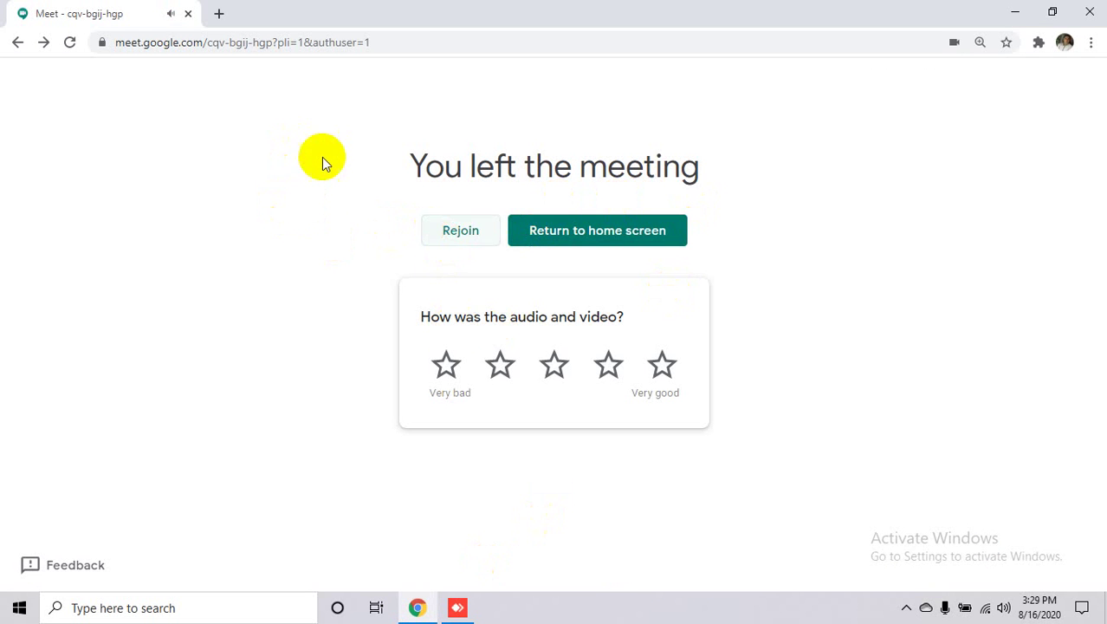
pyautogui.click(455, 229)
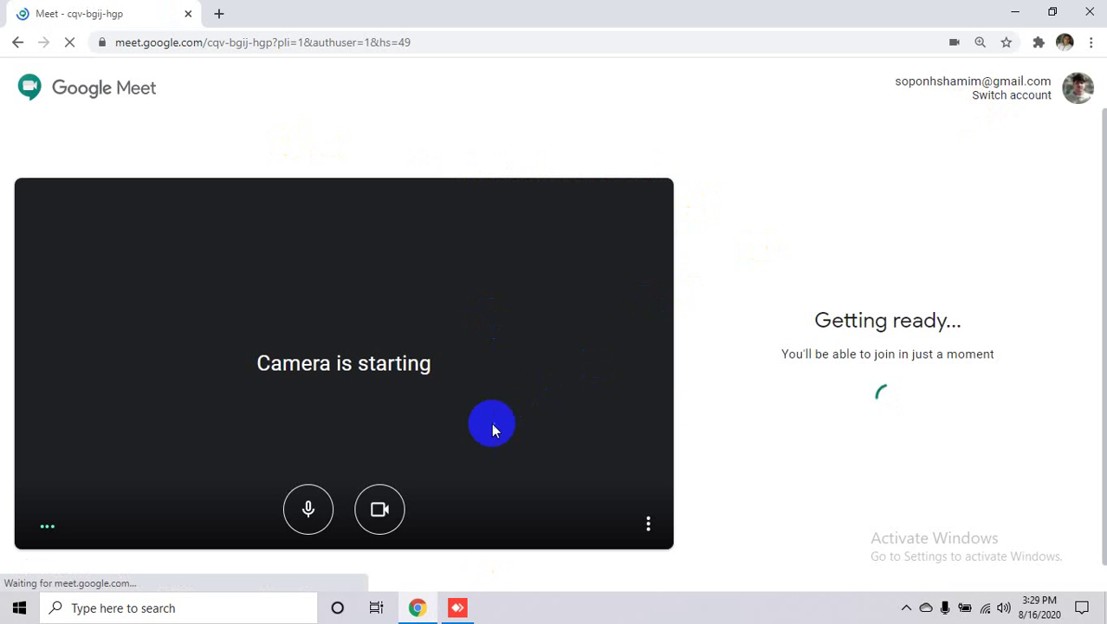
pyautogui.click(325, 527)
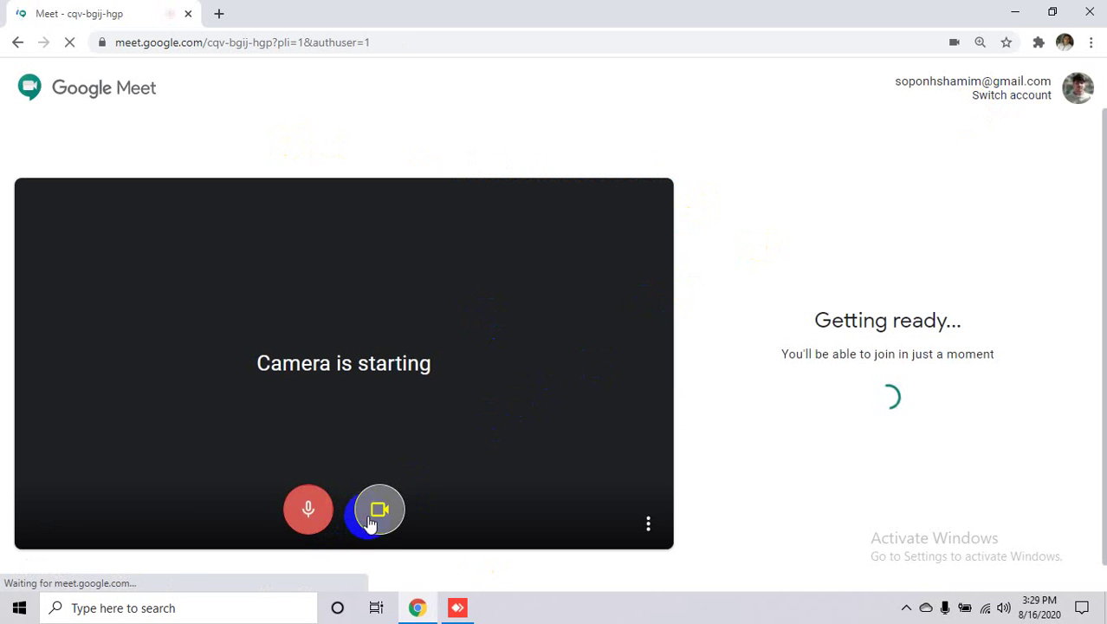
pyautogui.click(374, 518)
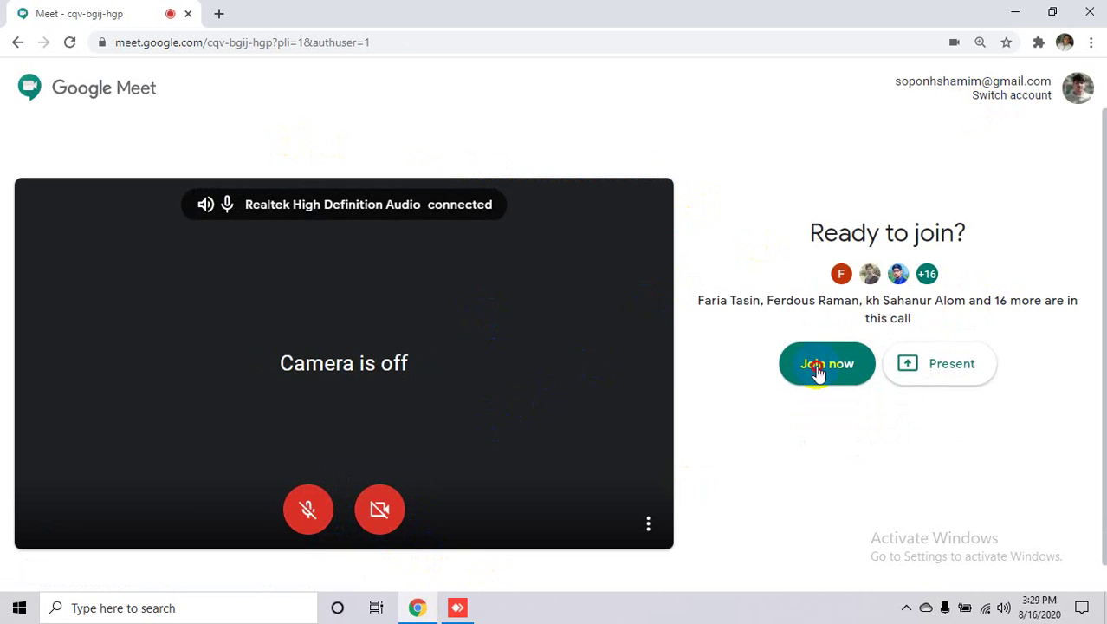
pyautogui.click(818, 368)
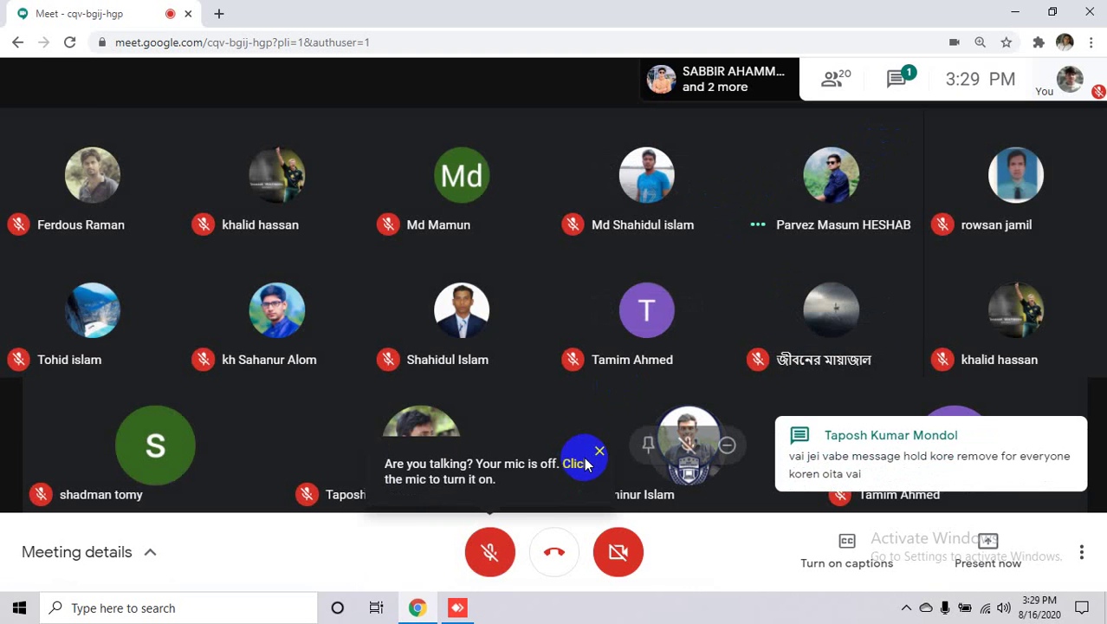
pyautogui.press('XF86AudioRaiseVolume')
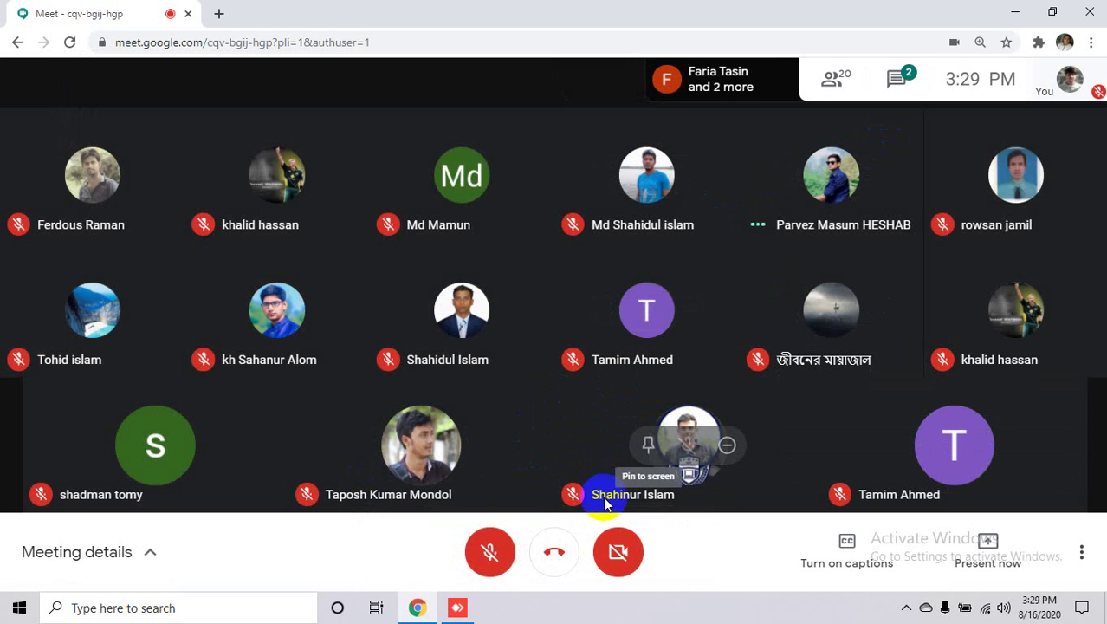
# - Switch to AnyDesk and review the Delete Messenger project's details and its submitted proposals
pyautogui.click(457, 608)
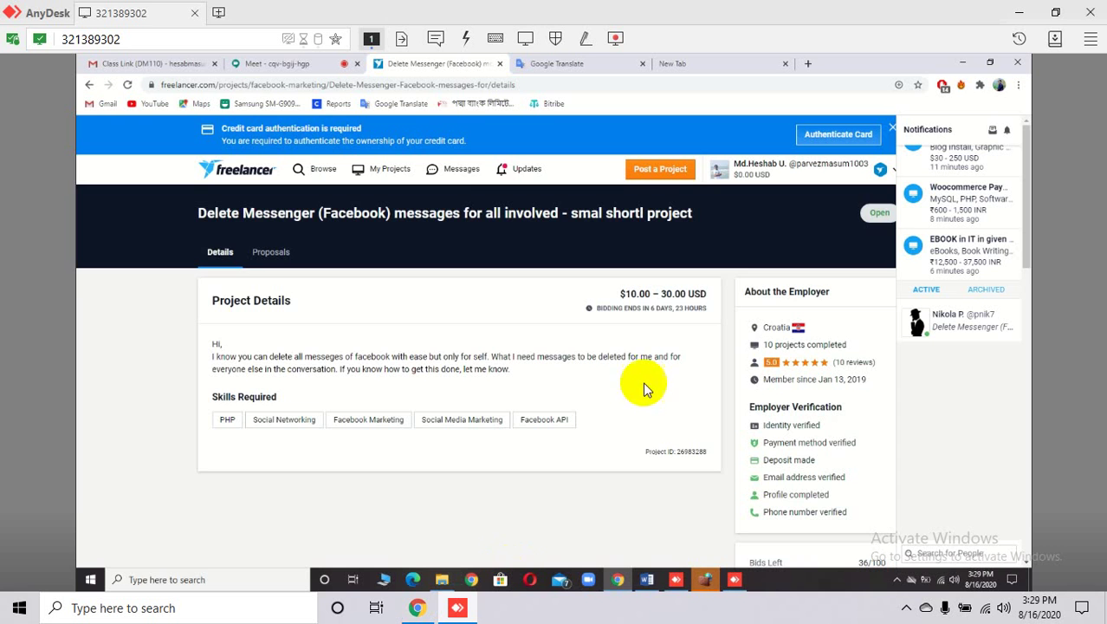
pyautogui.scroll(-5, 578, 396)
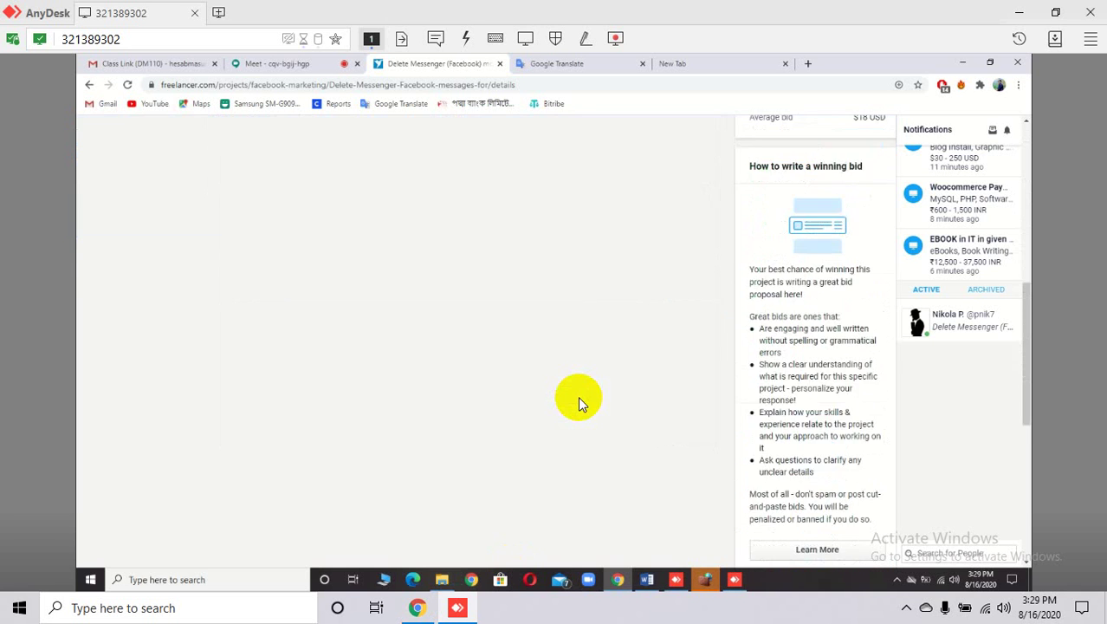
pyautogui.scroll(5, 577, 396)
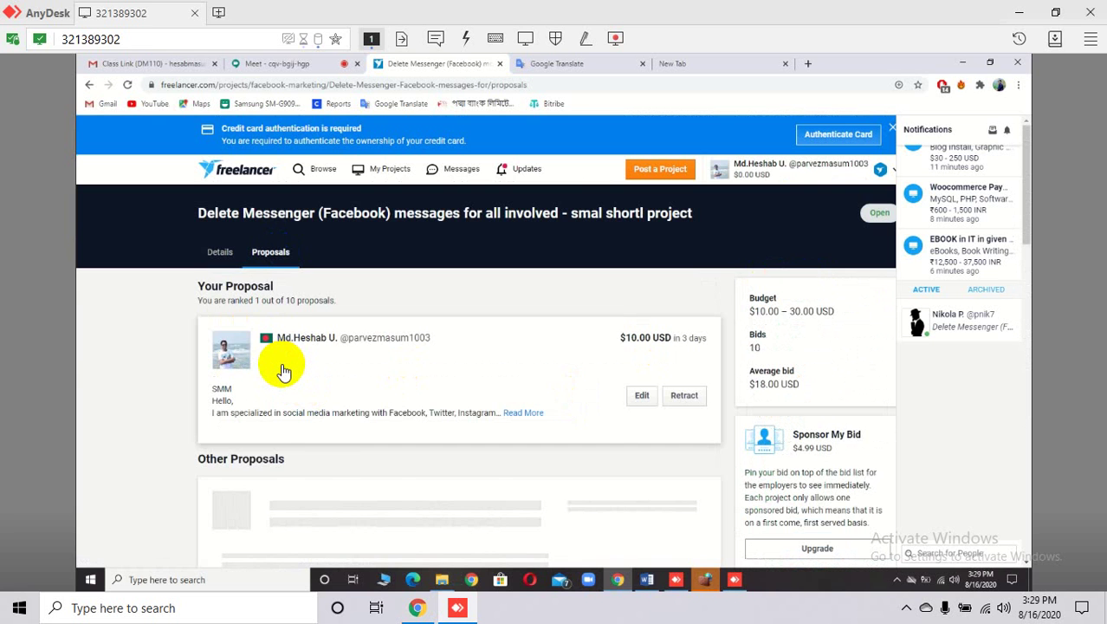
pyautogui.scroll(-3, 279, 366)
pyautogui.scroll(3, 279, 370)
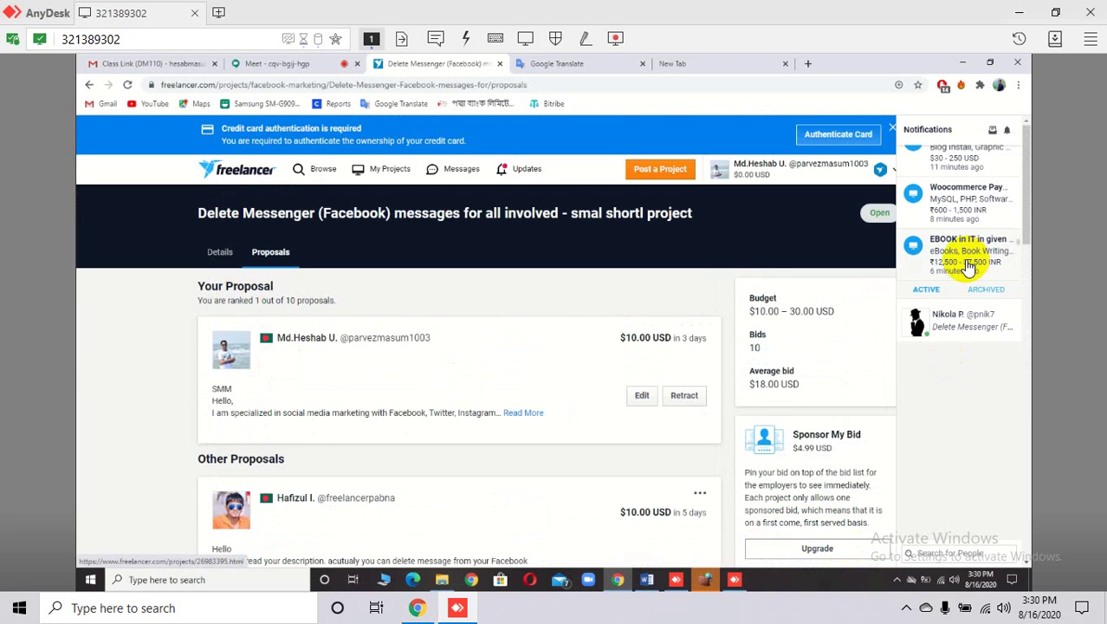
# - Zoom the remote proposals page to 110% and open the chat with the employer
pyautogui.hotkey('ctrl', '+')
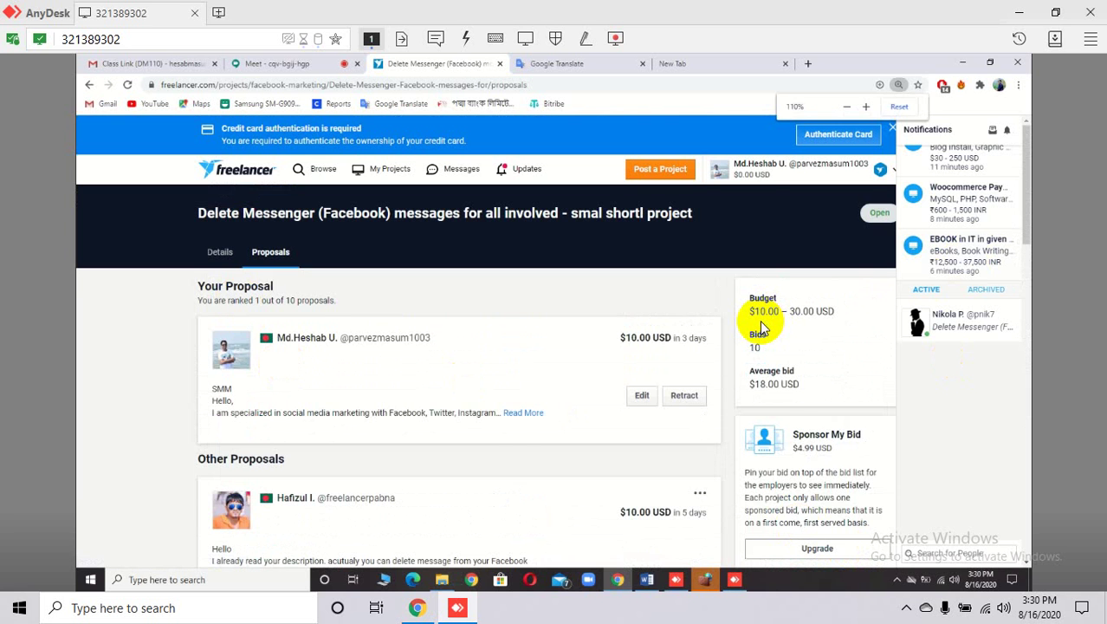
pyautogui.hotkey('ctrl', '+')
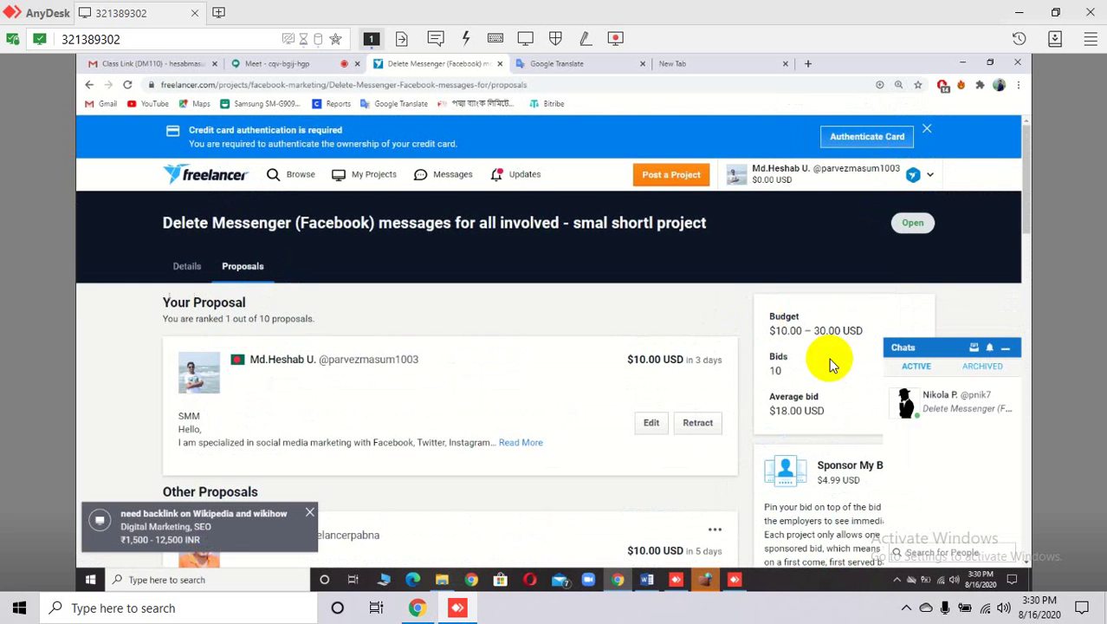
pyautogui.scroll(-1, 866, 381)
pyautogui.click(977, 406)
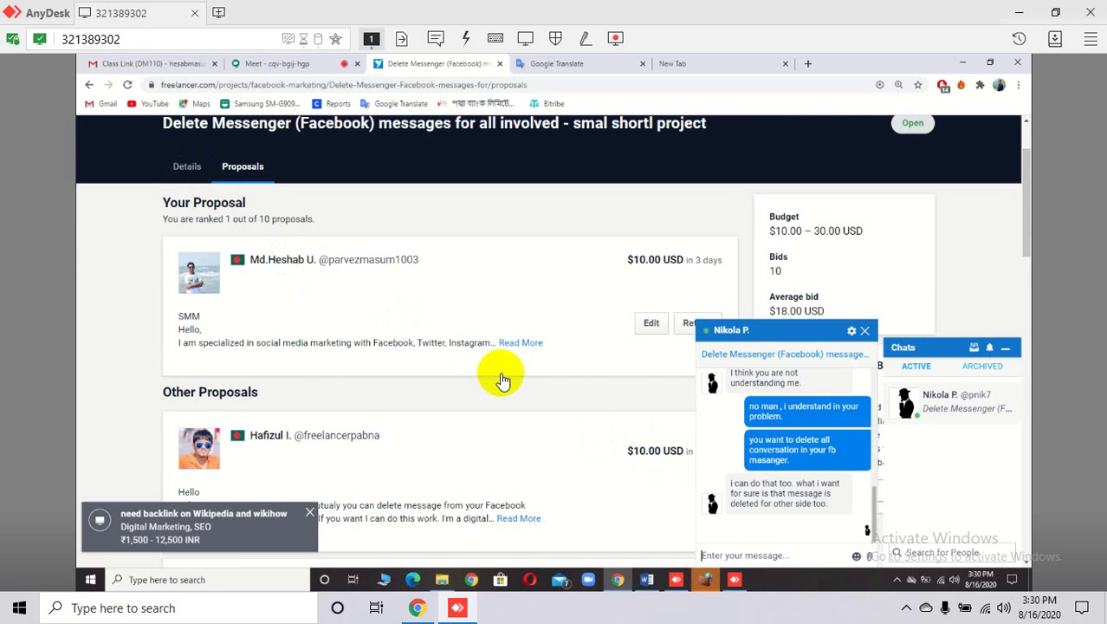
# - Present the entire screen in the Google Meet call, hide the sharing notice and switch back to AnyDesk
pyautogui.click(417, 607)
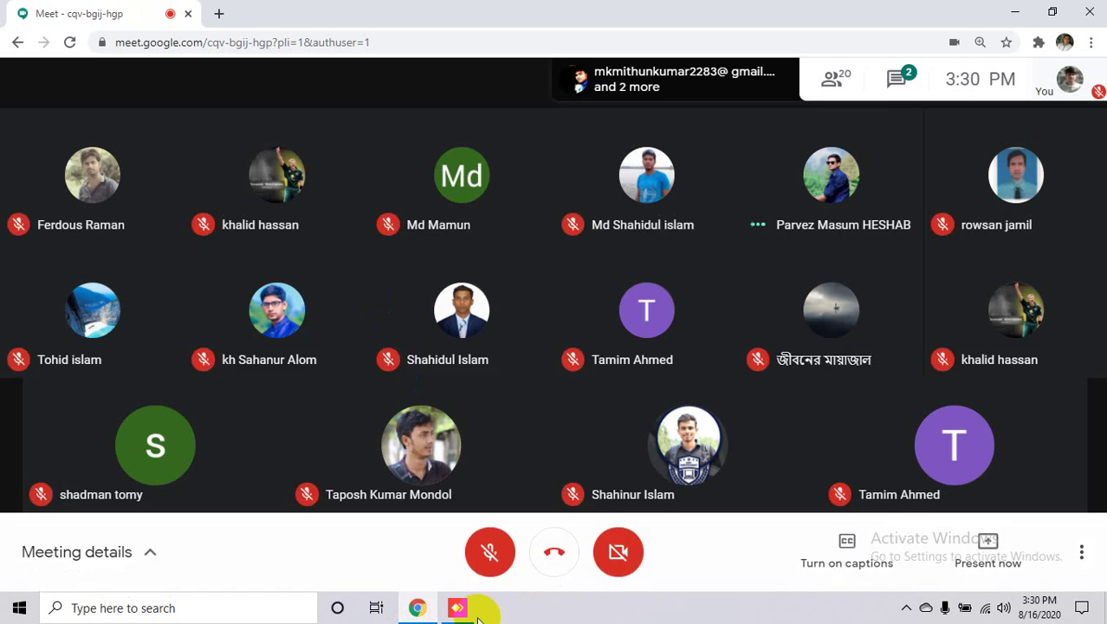
pyautogui.click(980, 571)
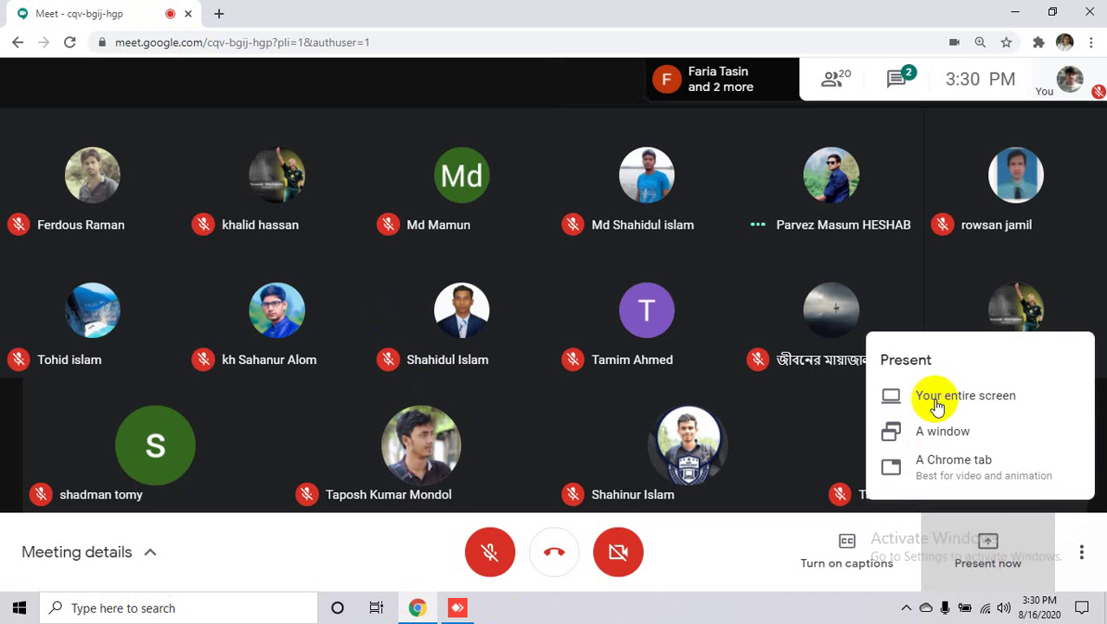
pyautogui.click(962, 395)
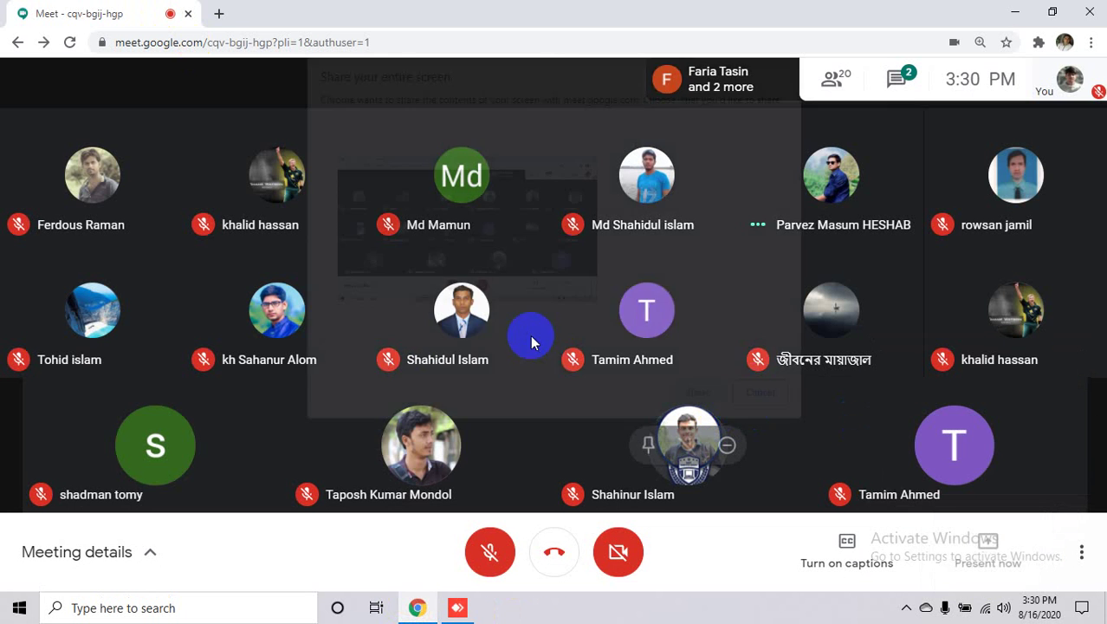
pyautogui.click(708, 396)
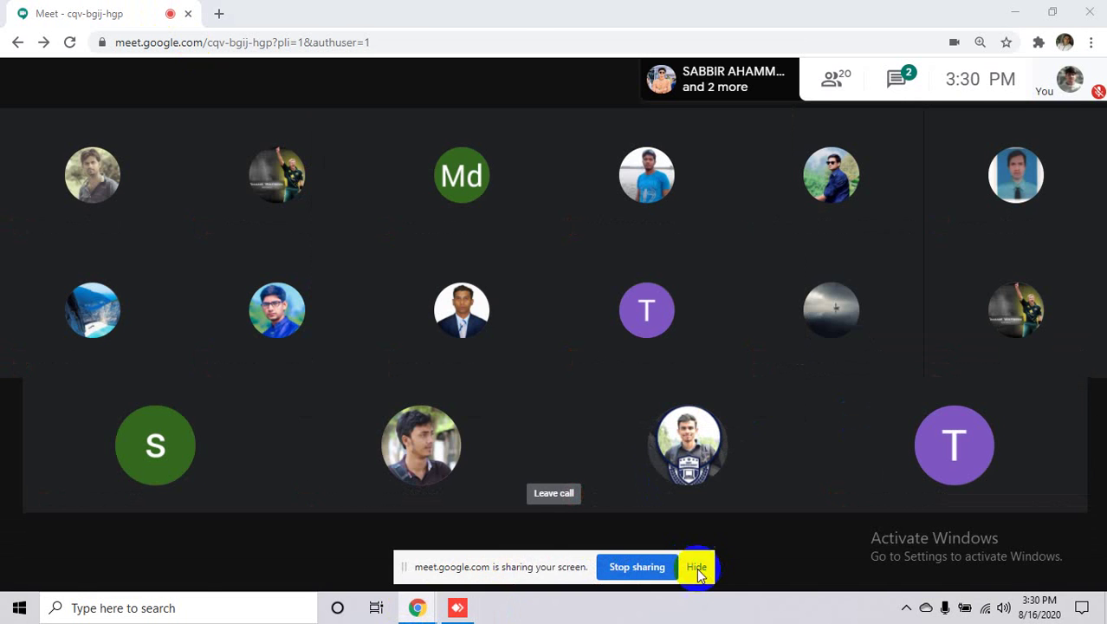
pyautogui.click(694, 566)
pyautogui.click(457, 607)
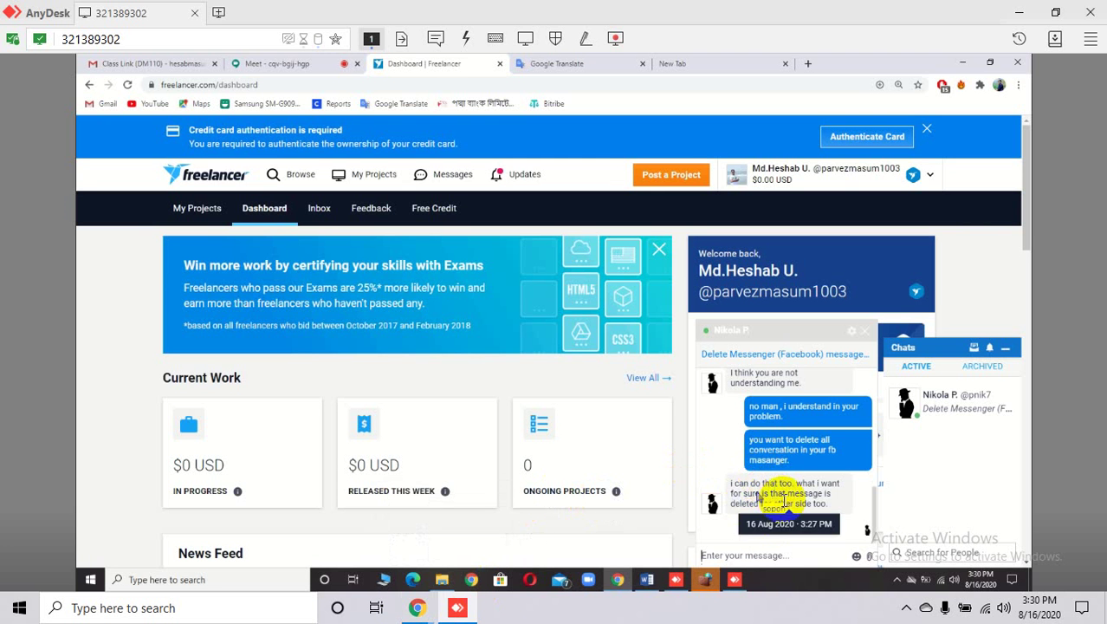
# - Review the earlier messages in the employer's project chat, briefly checking the remote Google Meet chat
pyautogui.scroll(10, 768, 485)
pyautogui.scroll(-5, 778, 480)
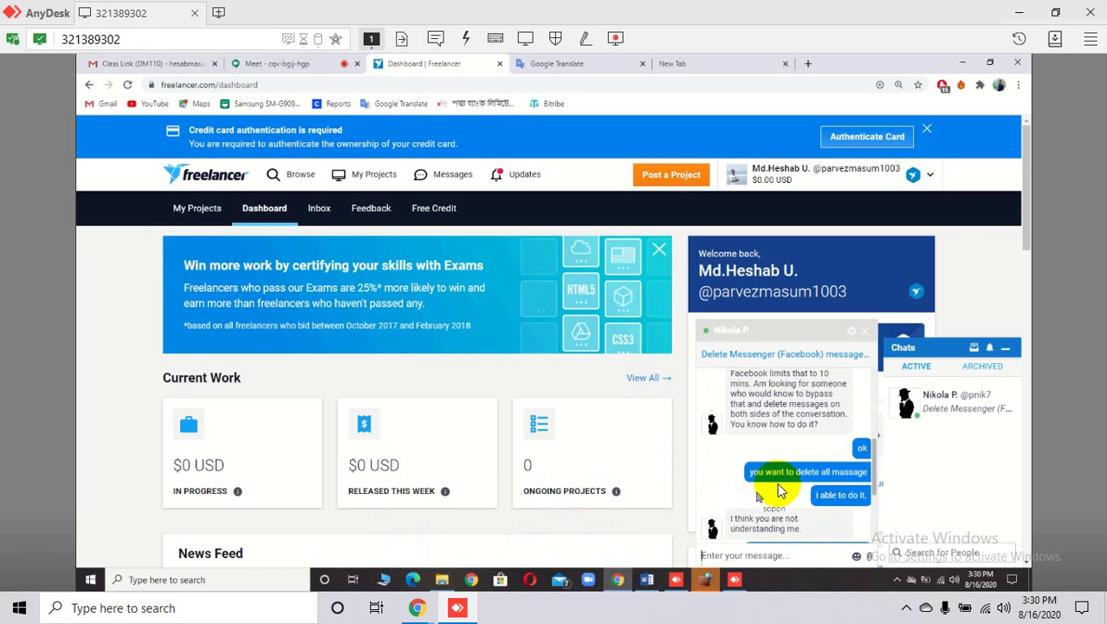
pyautogui.scroll(3, 779, 481)
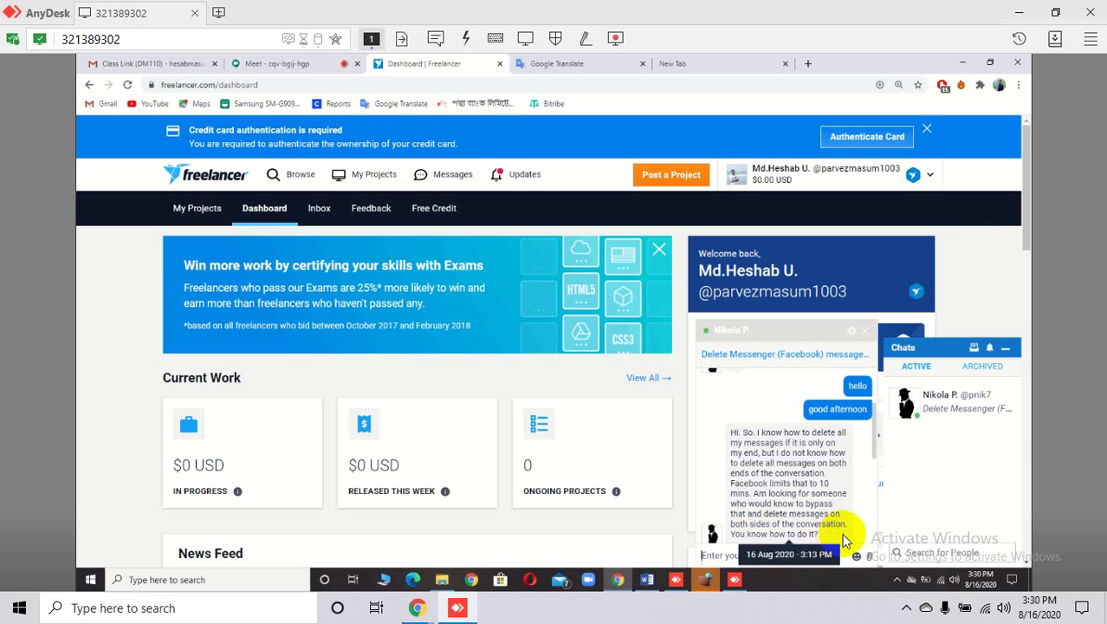
pyautogui.scroll(-2, 841, 533)
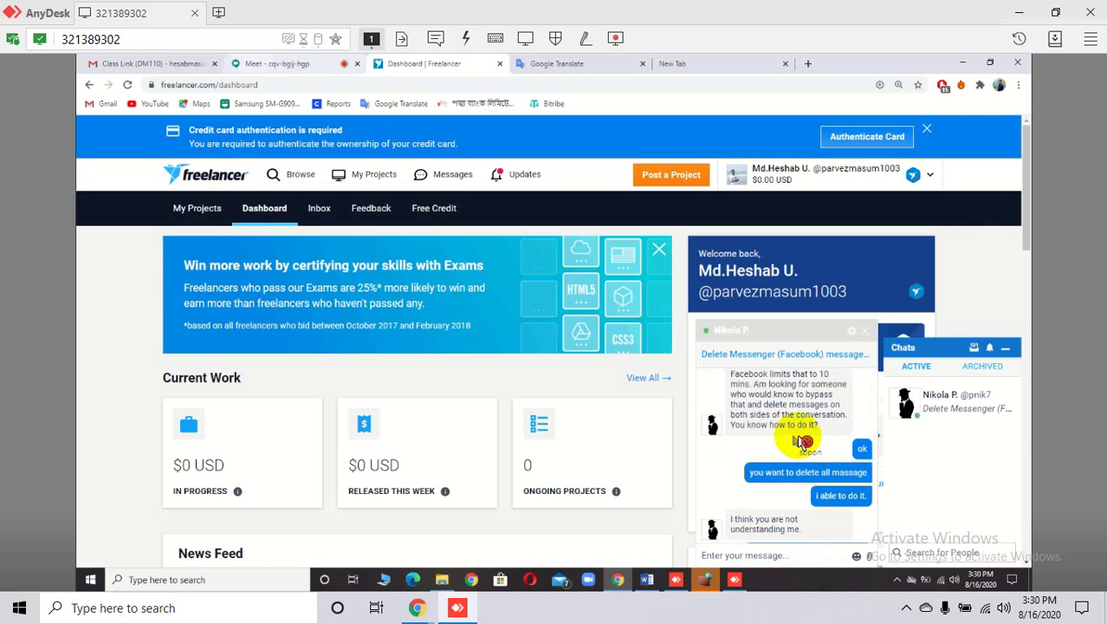
pyautogui.hotkey('ctrl', 'shift', 'Tab')
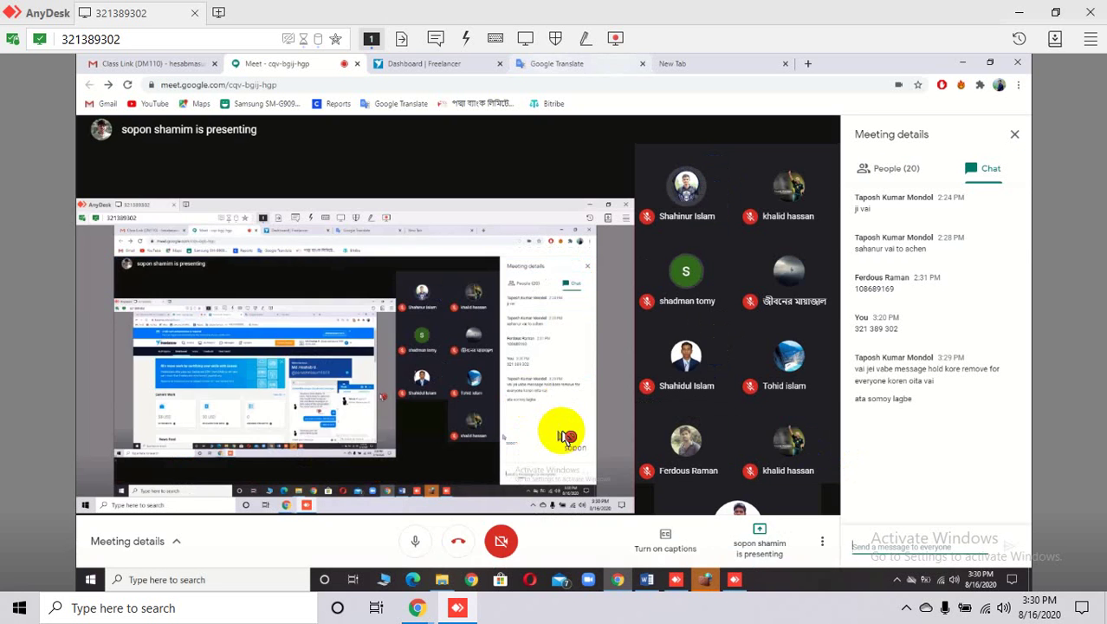
pyautogui.hotkey('ctrl', 'Tab')
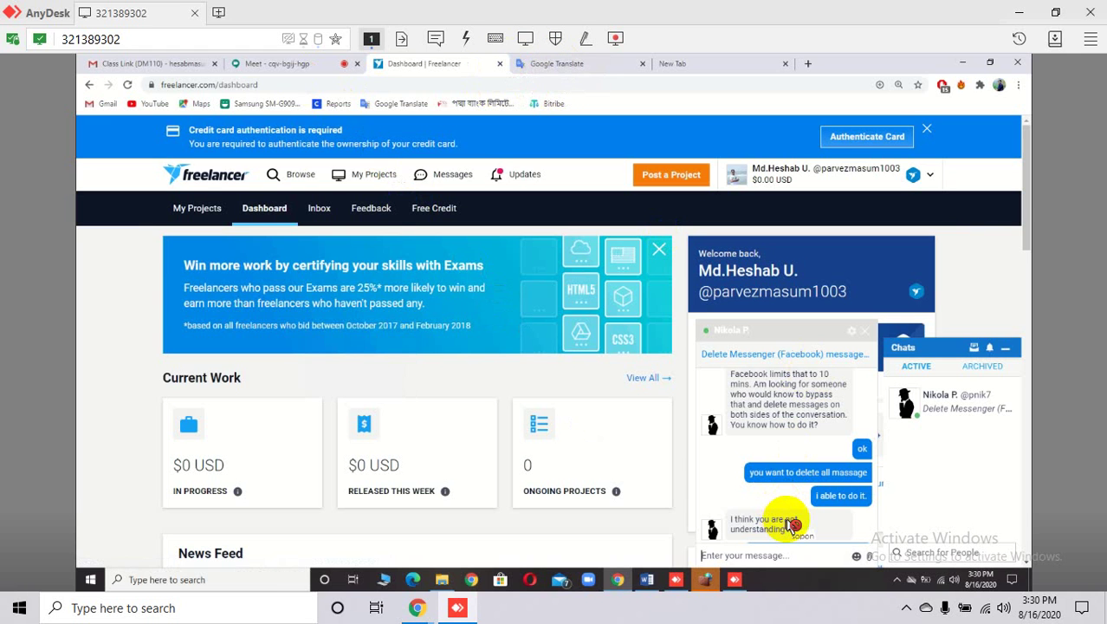
# - Close the Google Translate page in the remote browser, then return from AnyDesk to the Google Meet call
pyautogui.click(642, 63)
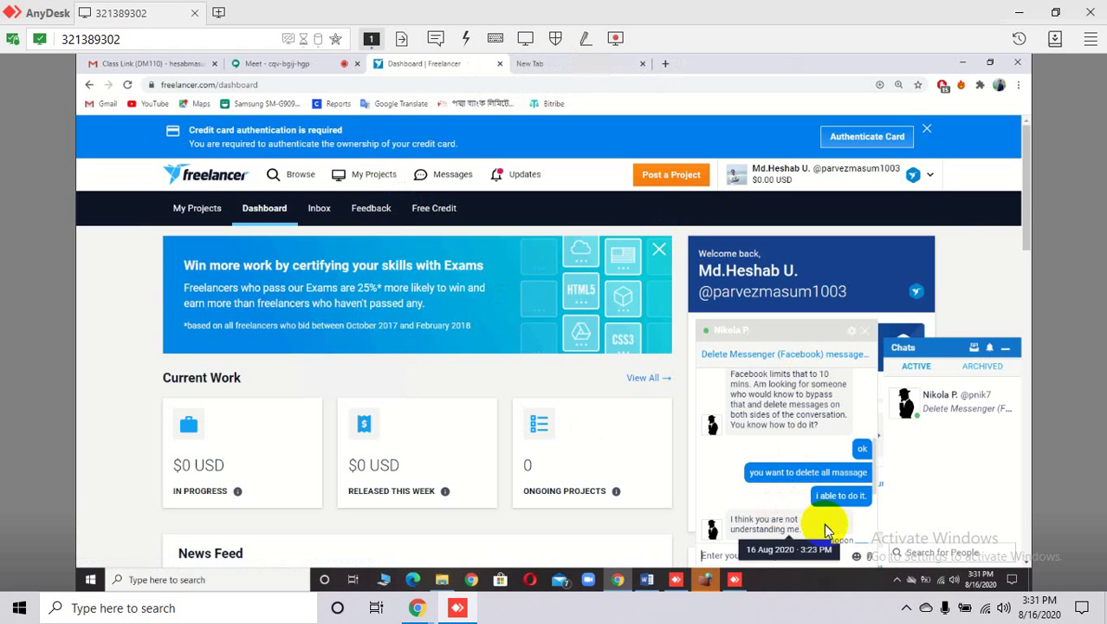
pyautogui.scroll(-3, 824, 523)
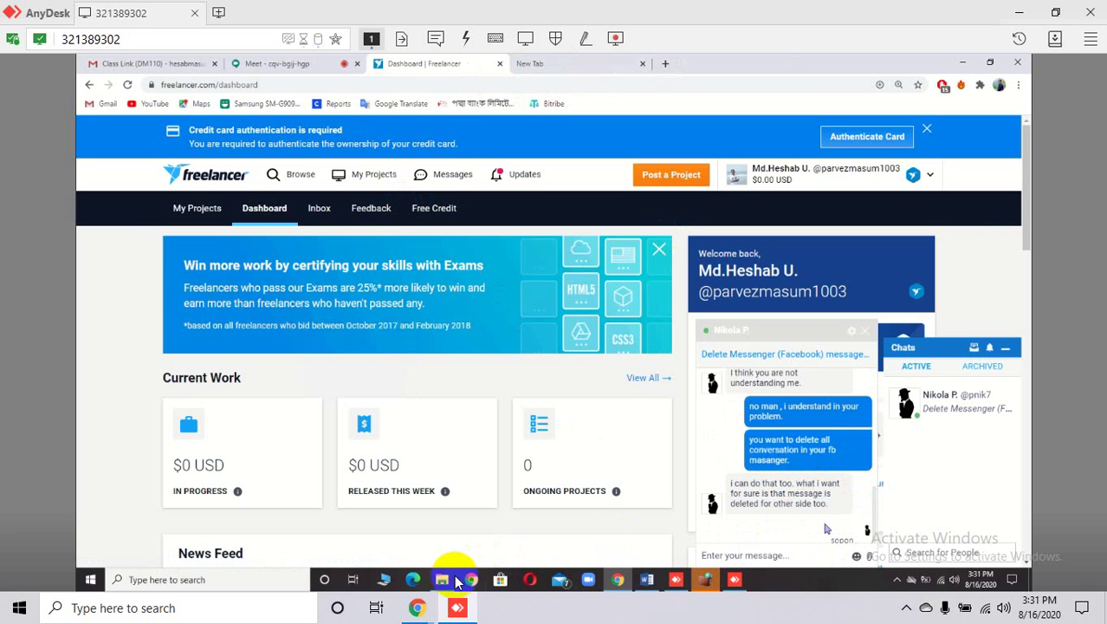
pyautogui.moveTo(417, 606)
pyautogui.click(344, 544)
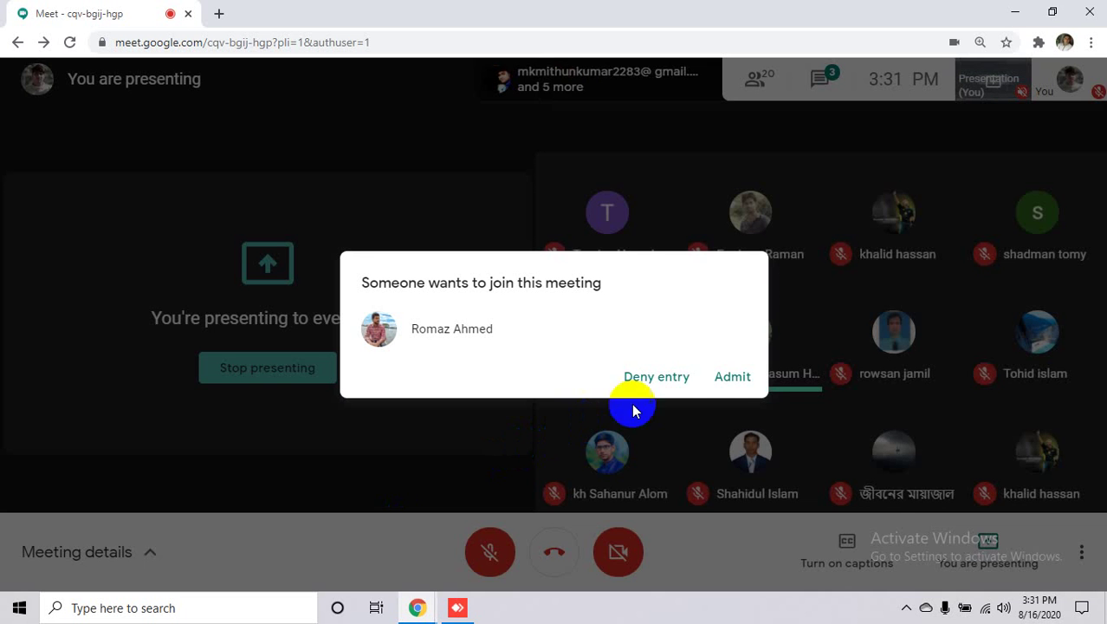
# - Admit the waiting participant to the Google Meet call, switch to AnyDesk and hide the screen-sharing notice
pyautogui.click(732, 375)
pyautogui.moveTo(417, 607)
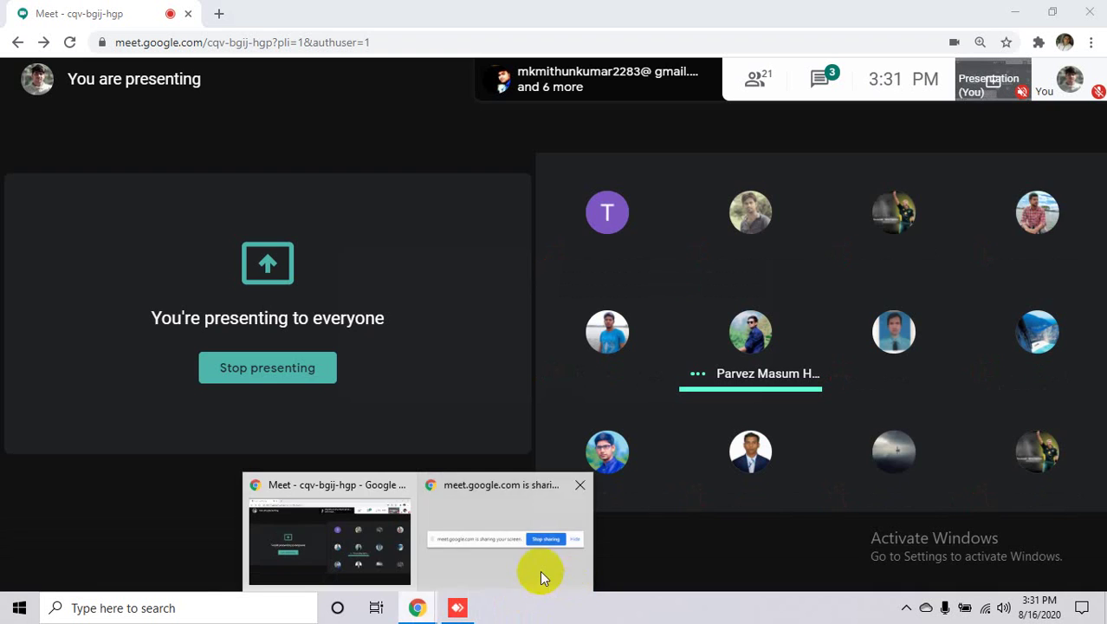
pyautogui.click(539, 575)
pyautogui.click(457, 607)
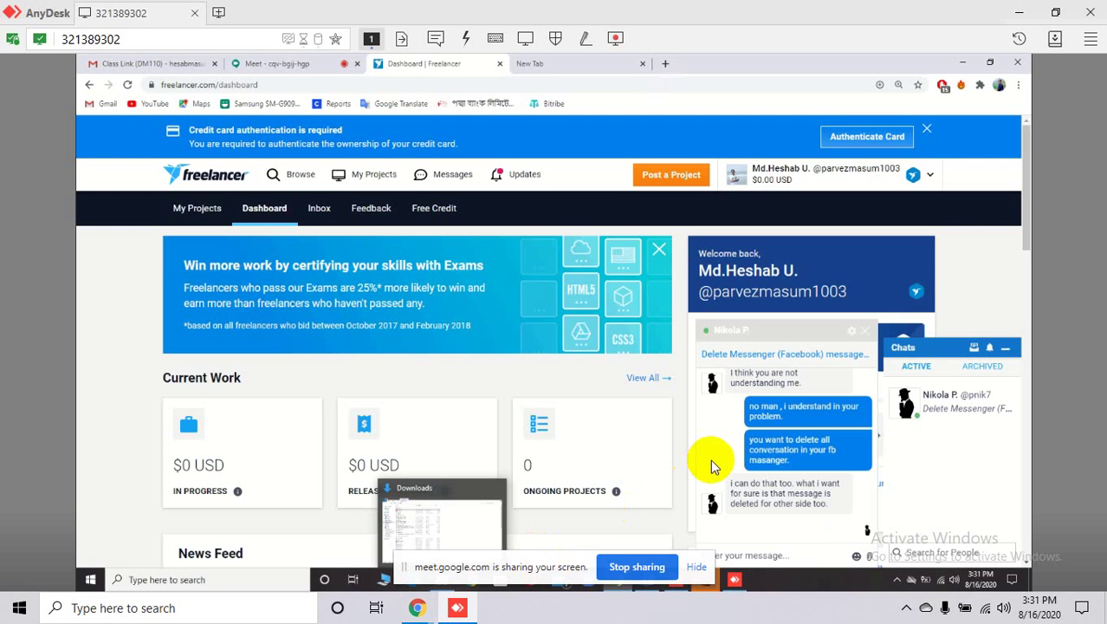
pyautogui.click(697, 567)
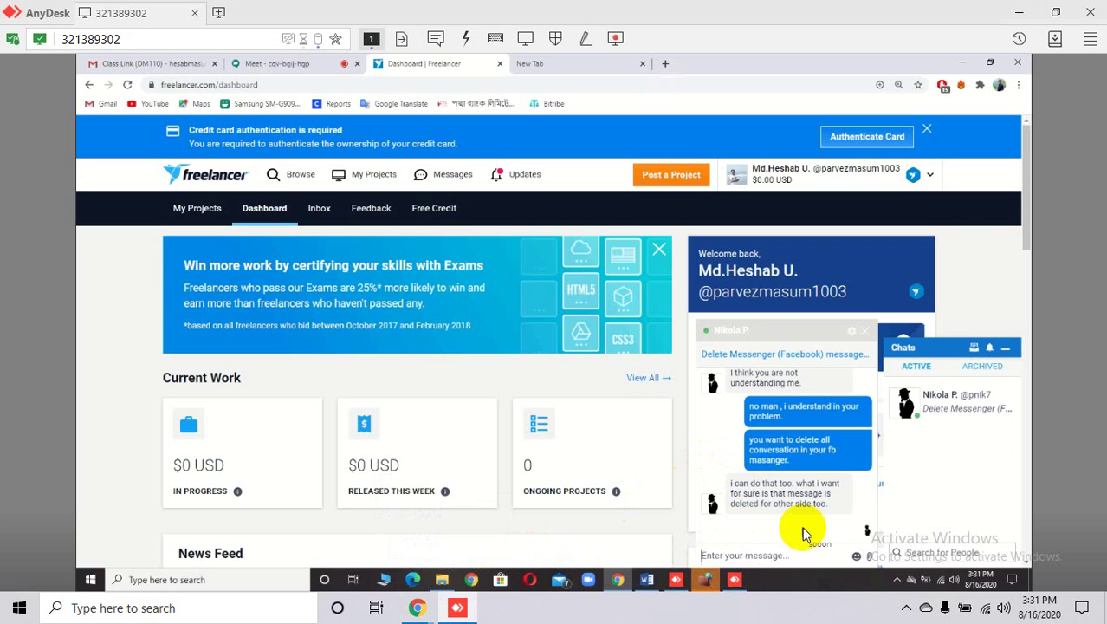
# - Open the Delete Messenger project page from the employer's chat, and unmute the microphone in Google Meet before returning to AnyDesk
pyautogui.click(742, 354)
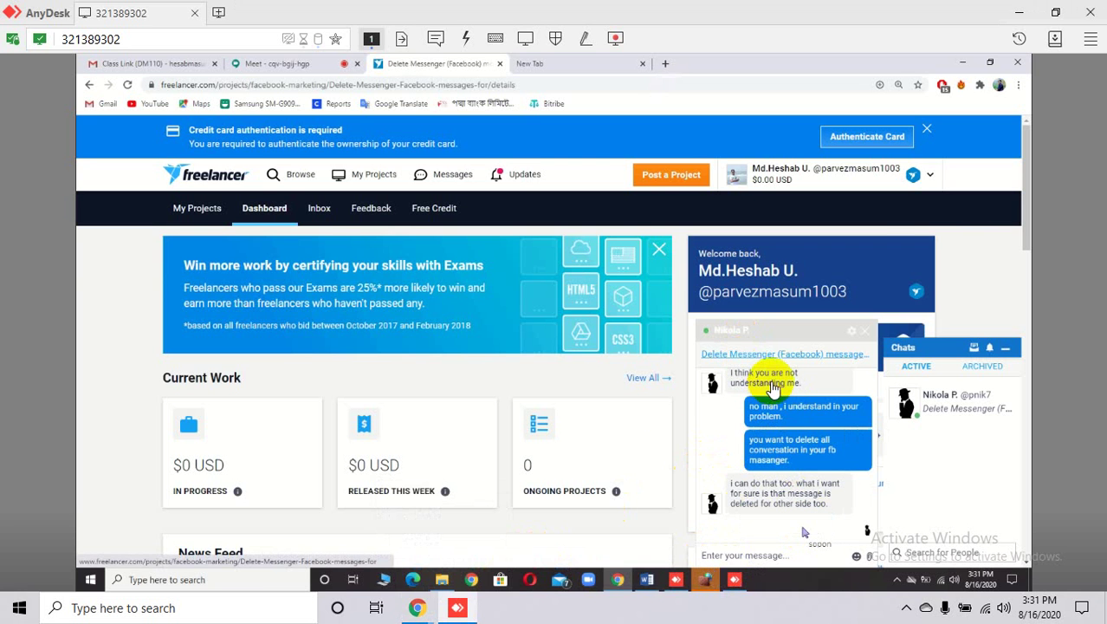
pyautogui.moveTo(417, 606)
pyautogui.click(333, 546)
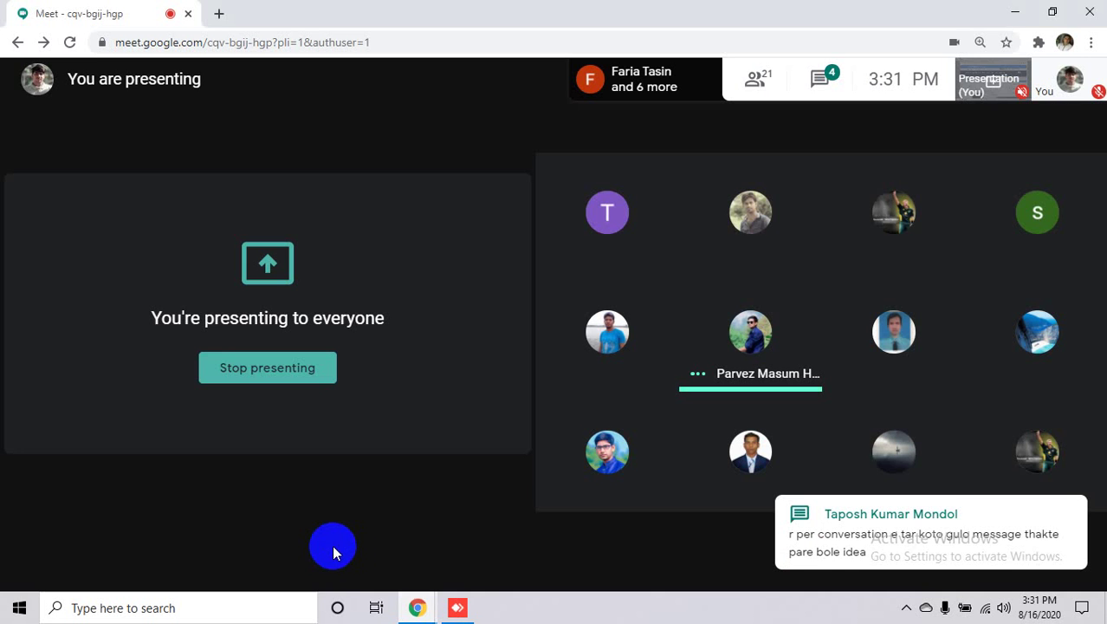
pyautogui.moveTo(531, 549)
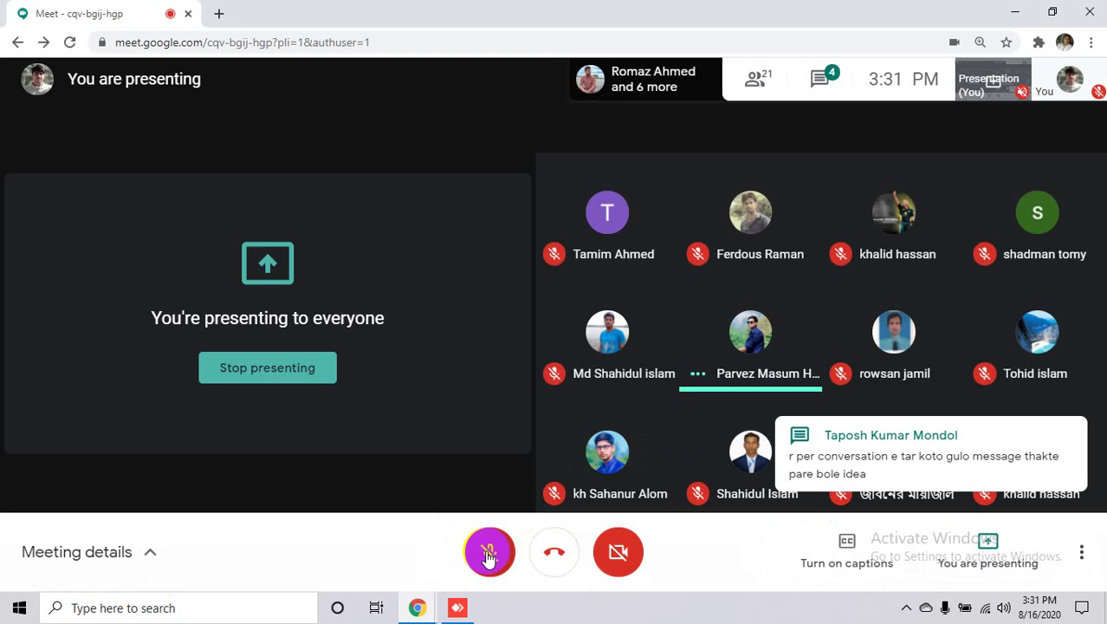
pyautogui.click(490, 557)
pyautogui.click(457, 607)
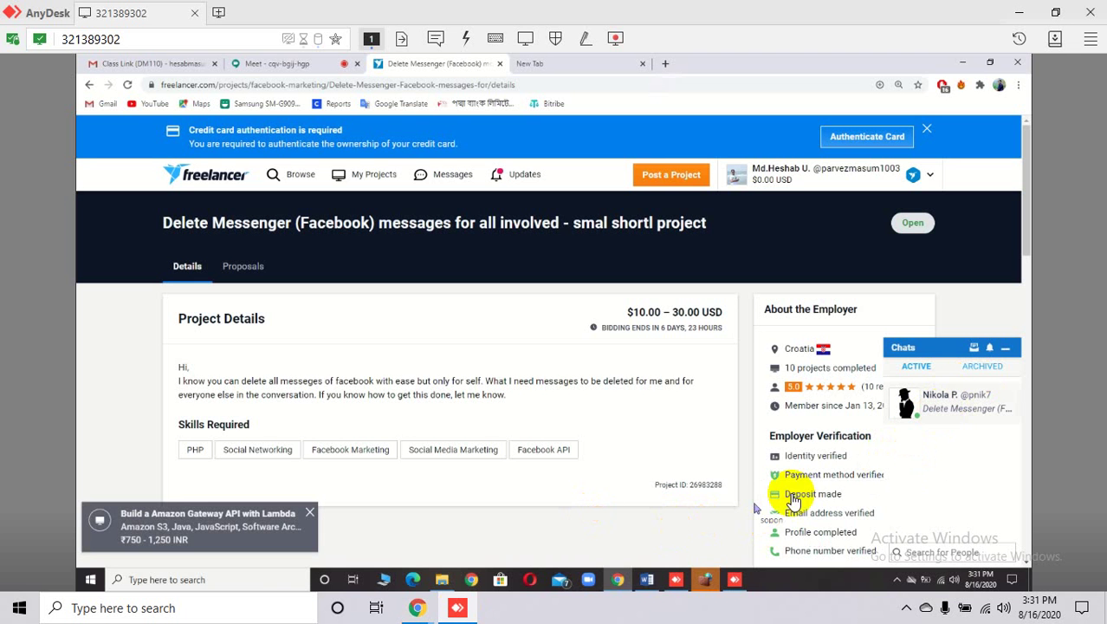
# - Examine the project description, required skills and employer chat on the remote project page, briefly checking the Google Meet call
pyautogui.click(778, 332)
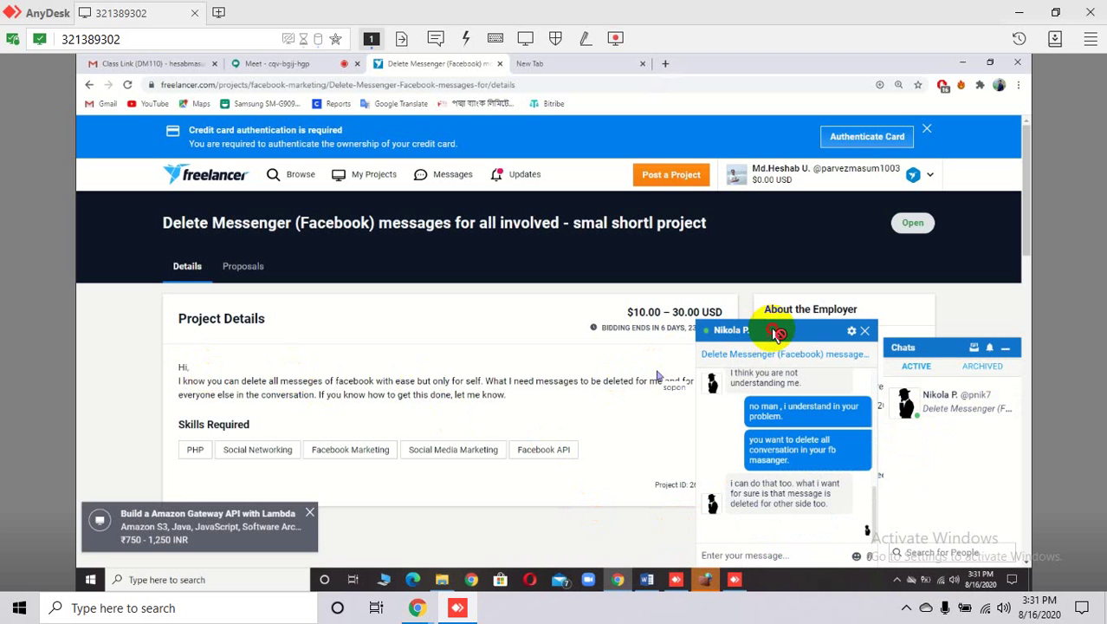
pyautogui.click(537, 409)
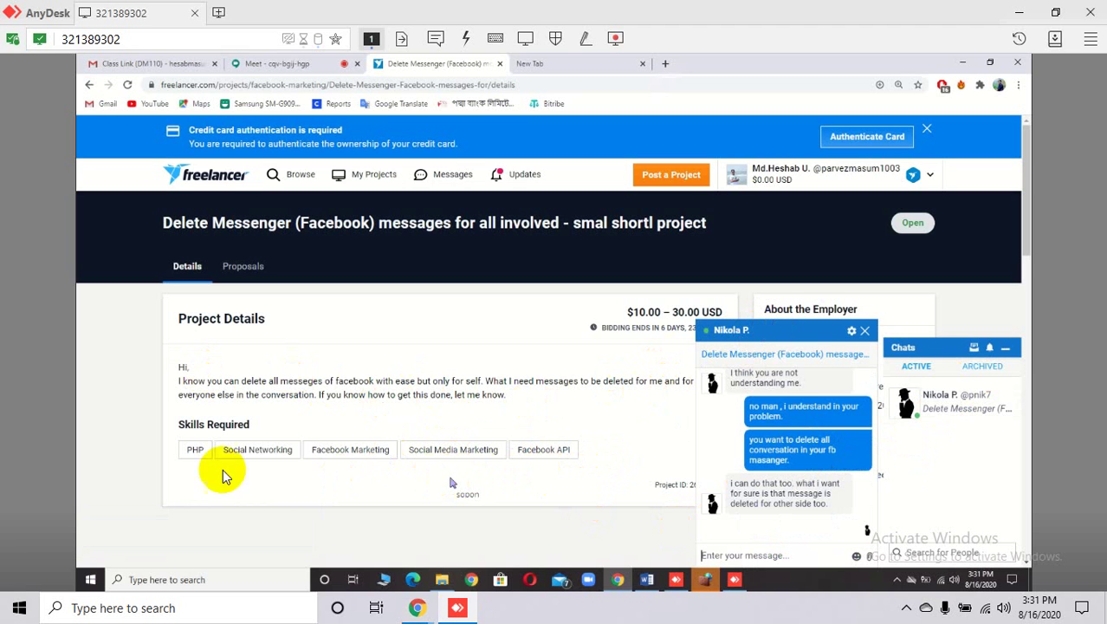
pyautogui.click(173, 452)
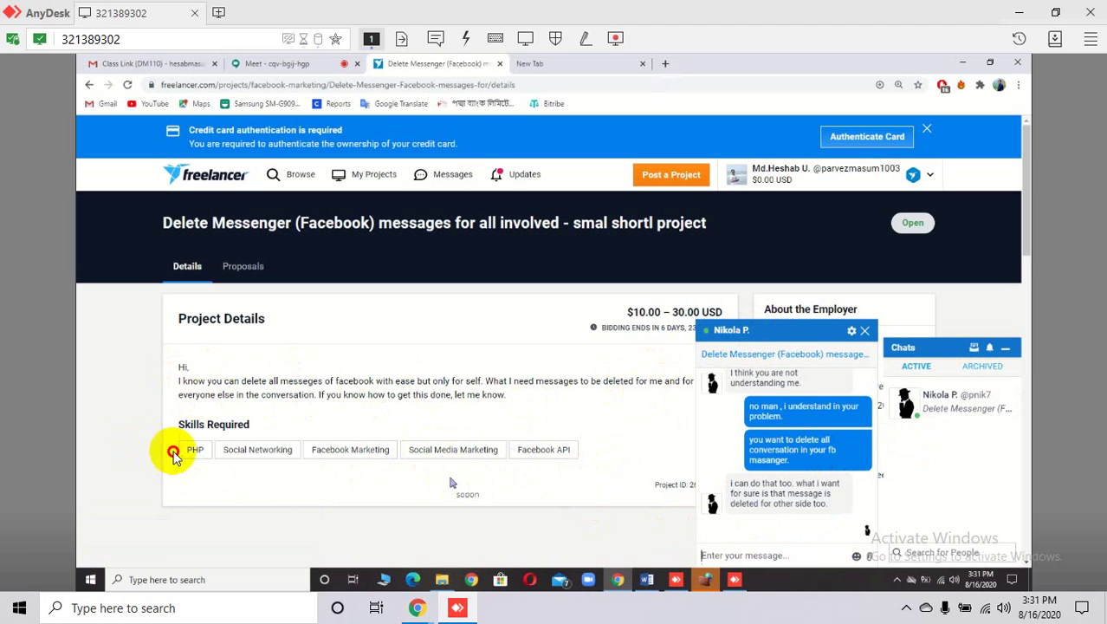
pyautogui.tripleClick(211, 447)
pyautogui.click(535, 386)
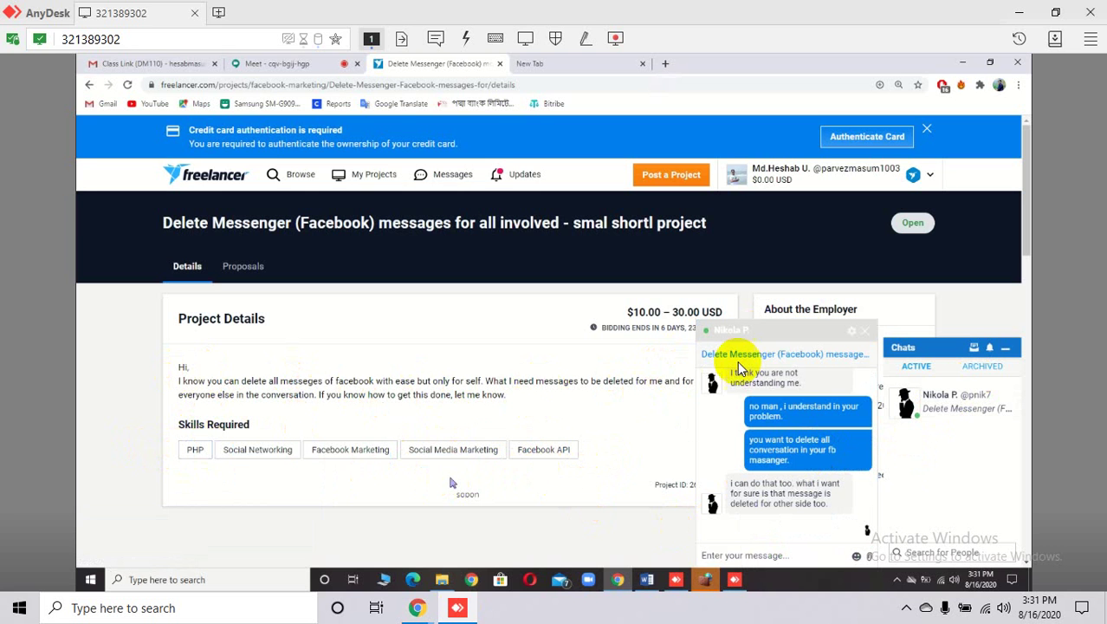
pyautogui.click(457, 608)
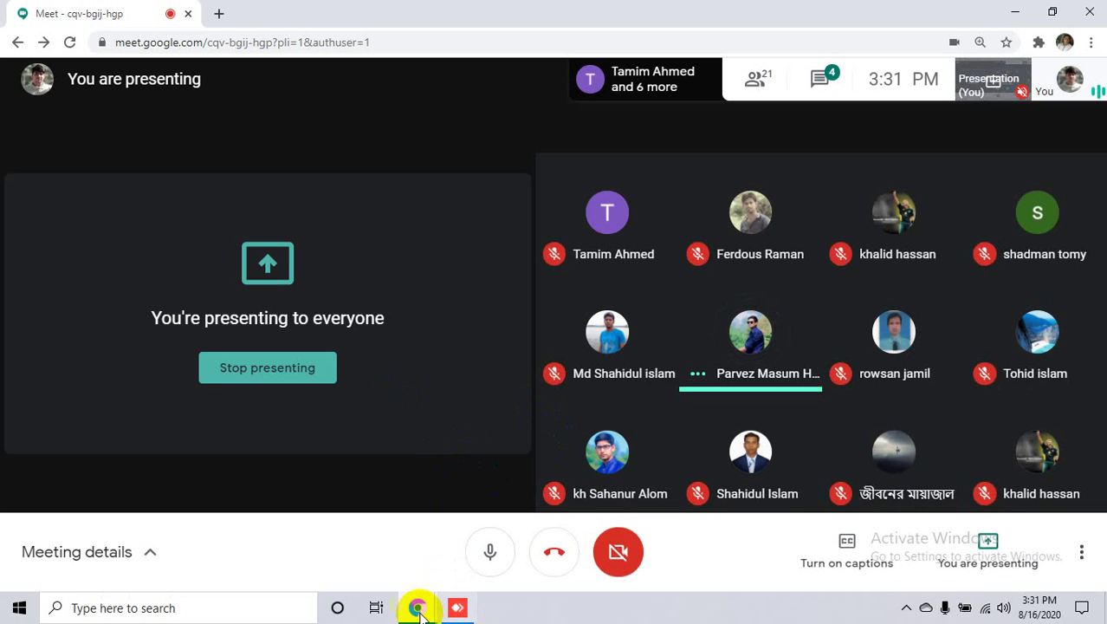
pyautogui.moveTo(418, 609)
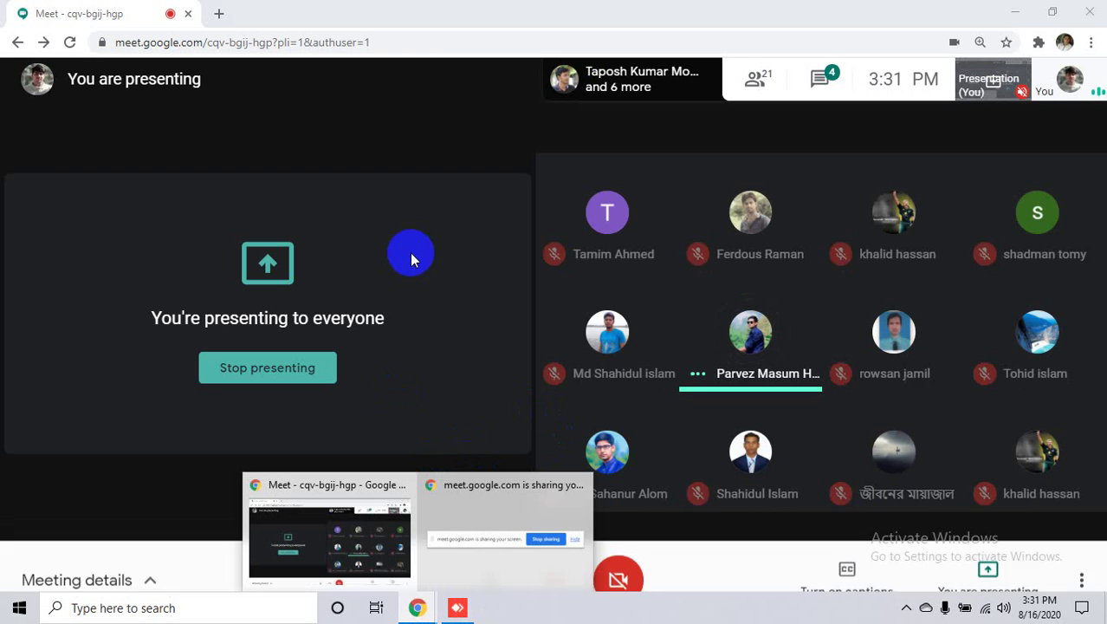
pyautogui.click(457, 607)
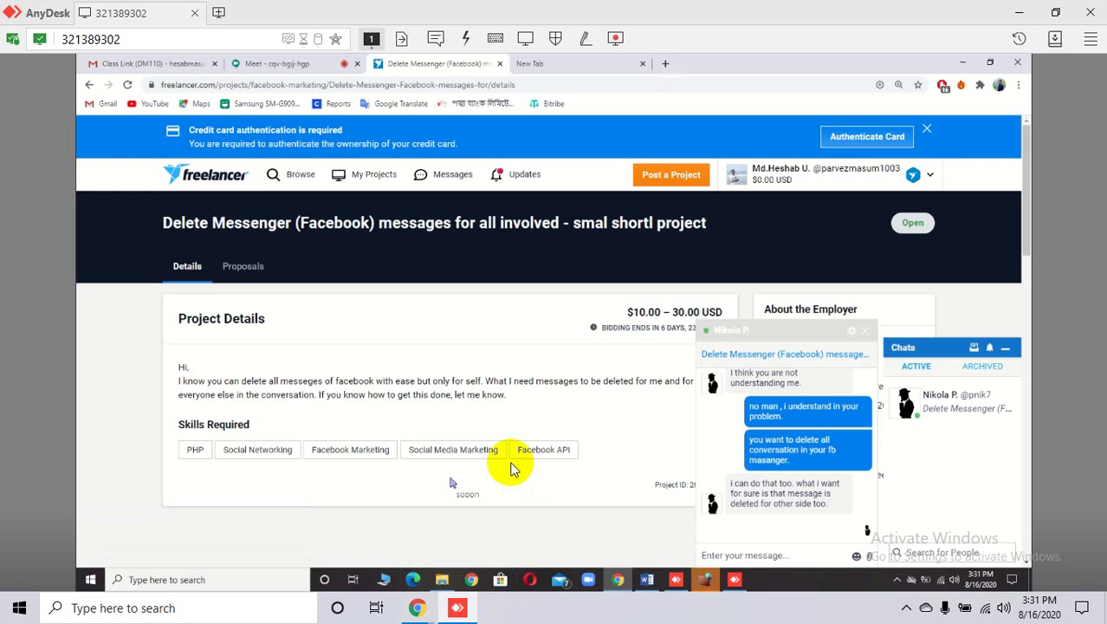
# - Disconnect the session from the remote computer's AnyDesk window, dismiss the session notice and switch to the Google Meet call
pyautogui.click(735, 579)
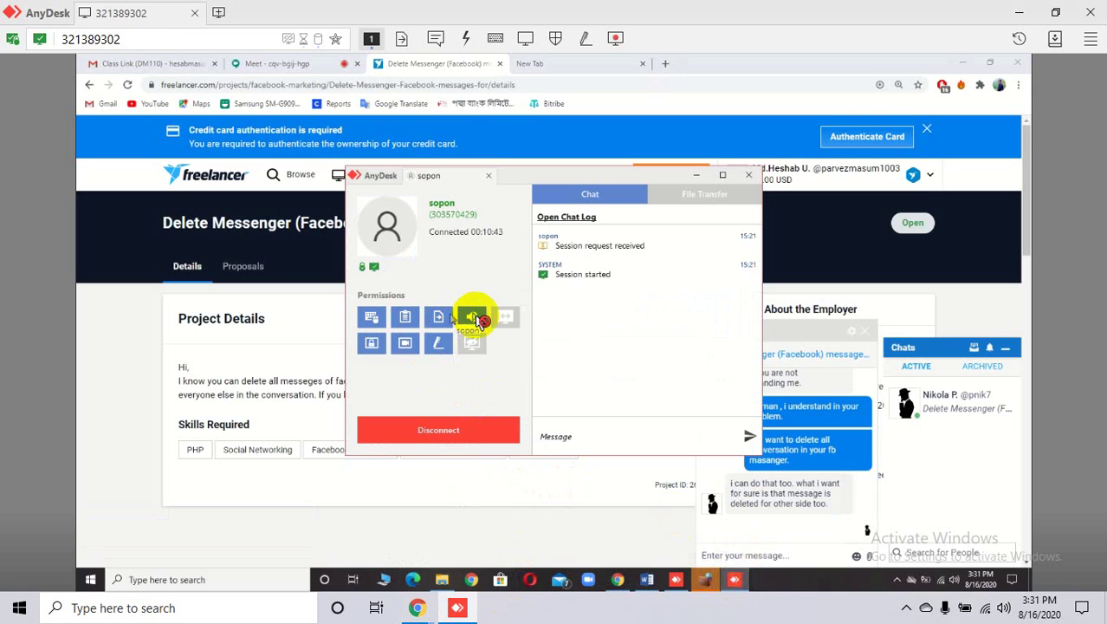
pyautogui.click(507, 430)
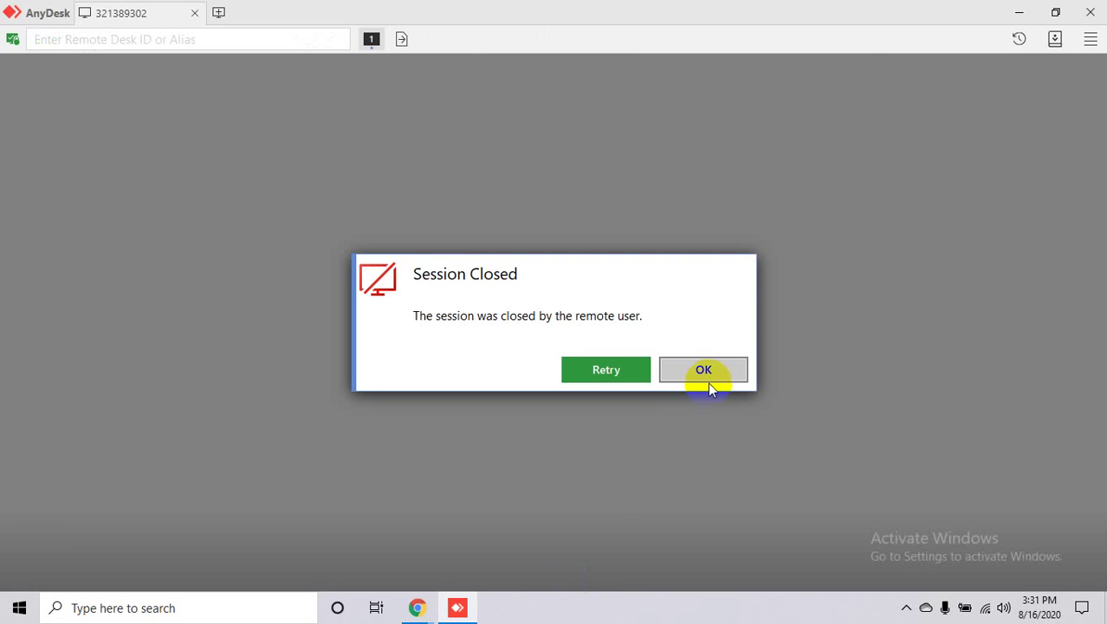
pyautogui.click(706, 379)
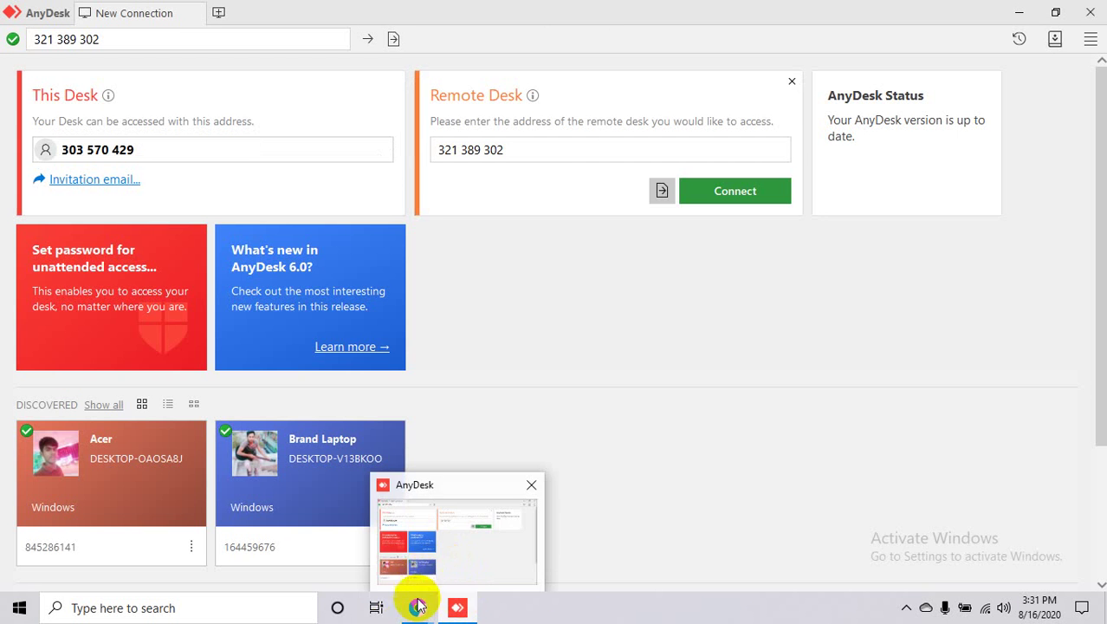
pyautogui.moveTo(417, 606)
pyautogui.click(387, 534)
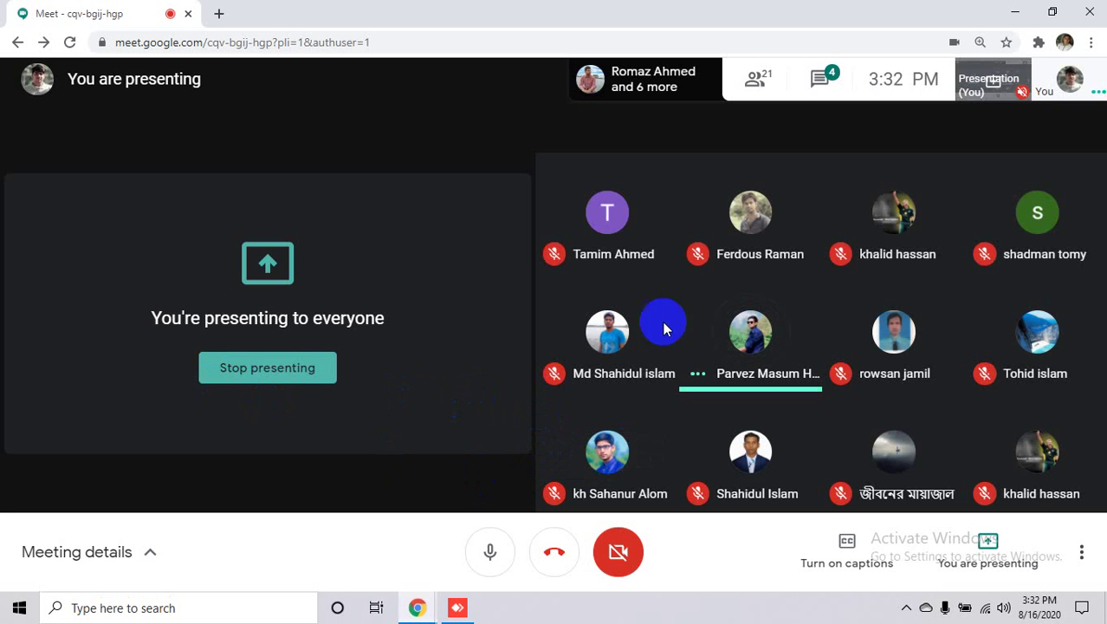
# - Open the meeting chat and copy the AnyDesk address posted by the participant
pyautogui.click(826, 73)
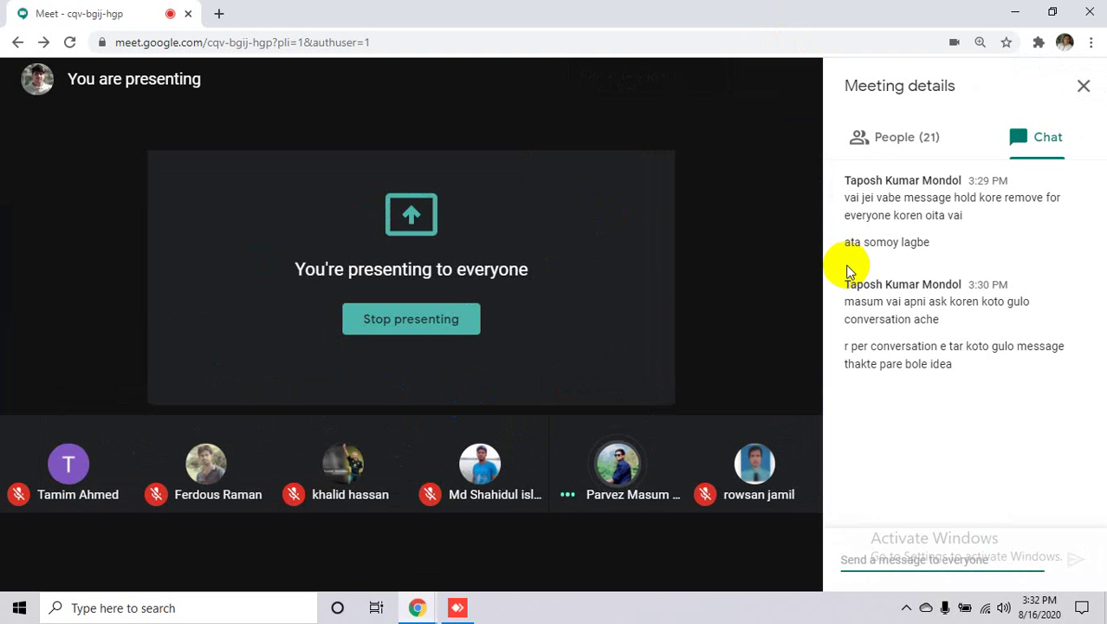
pyautogui.click(765, 275)
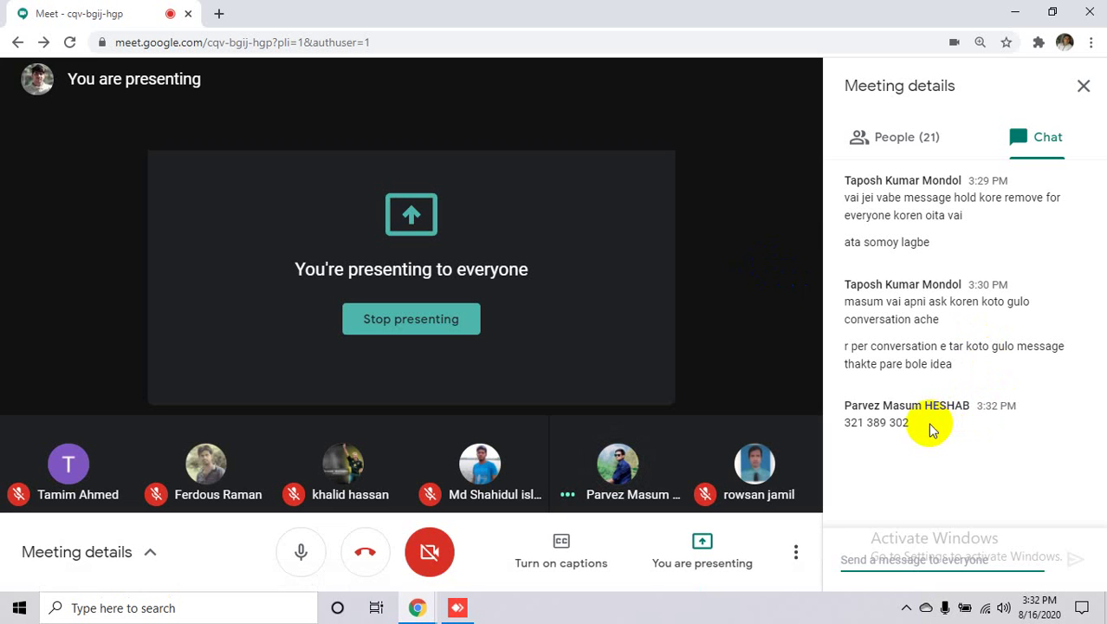
pyautogui.moveTo(923, 430); pyautogui.dragTo(843, 423)
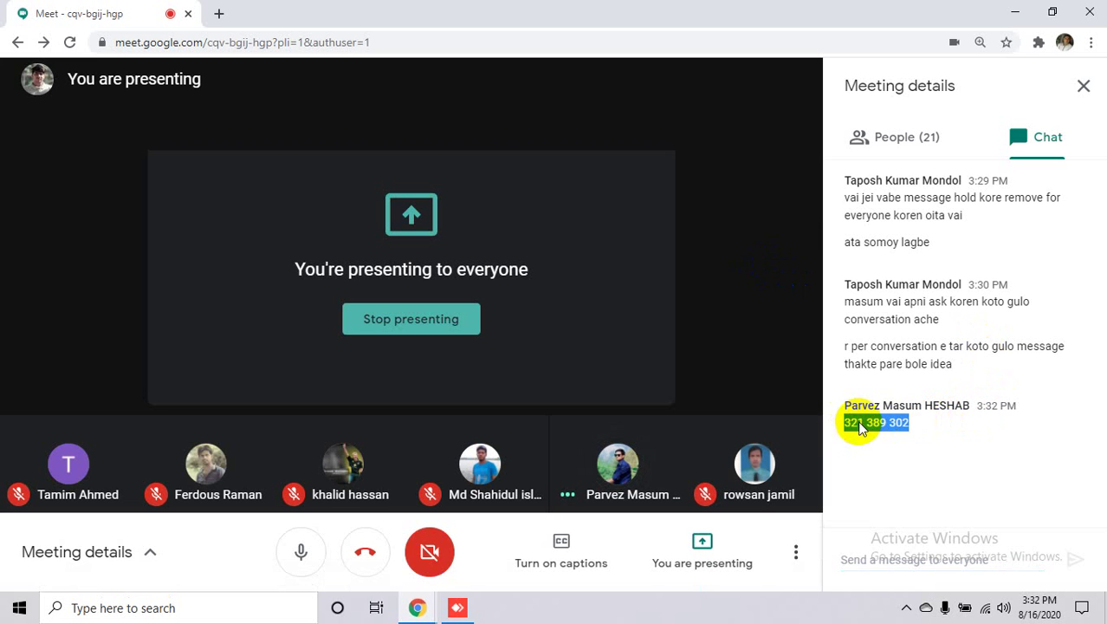
pyautogui.rightClick(860, 429)
pyautogui.click(897, 436)
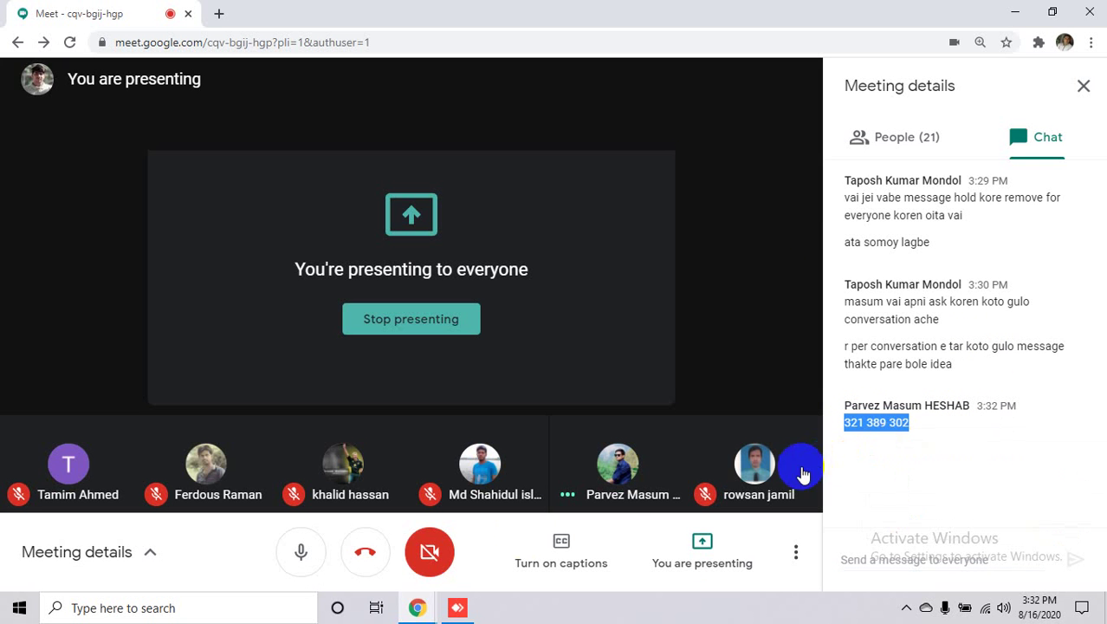
# - Switch to AnyDesk and reconnect to the participant's remote desk
pyautogui.moveTo(431, 612)
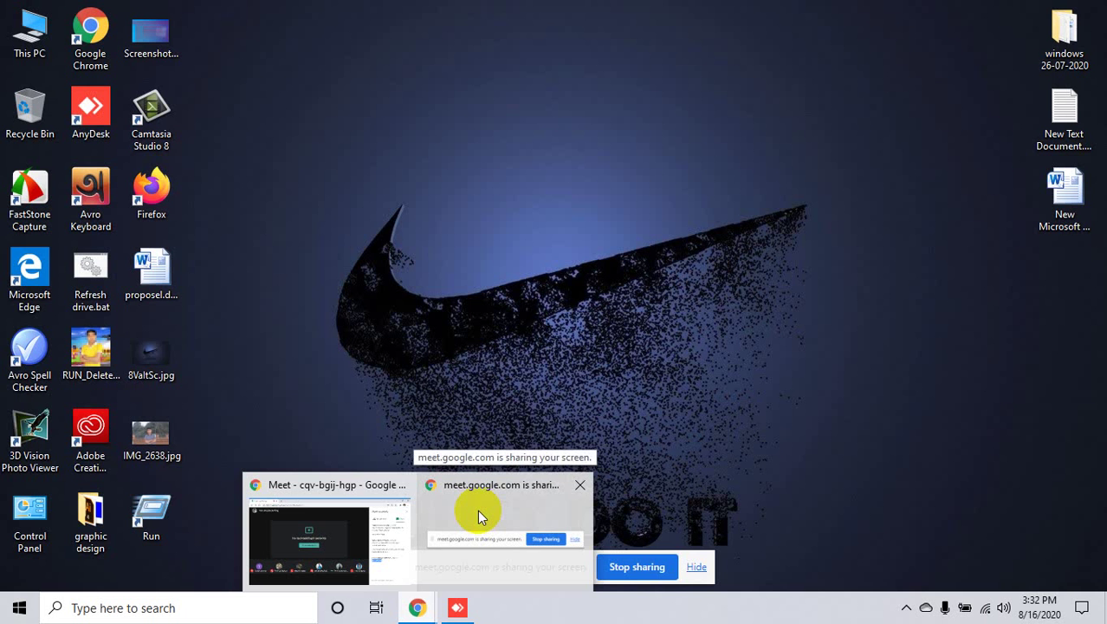
pyautogui.click(382, 532)
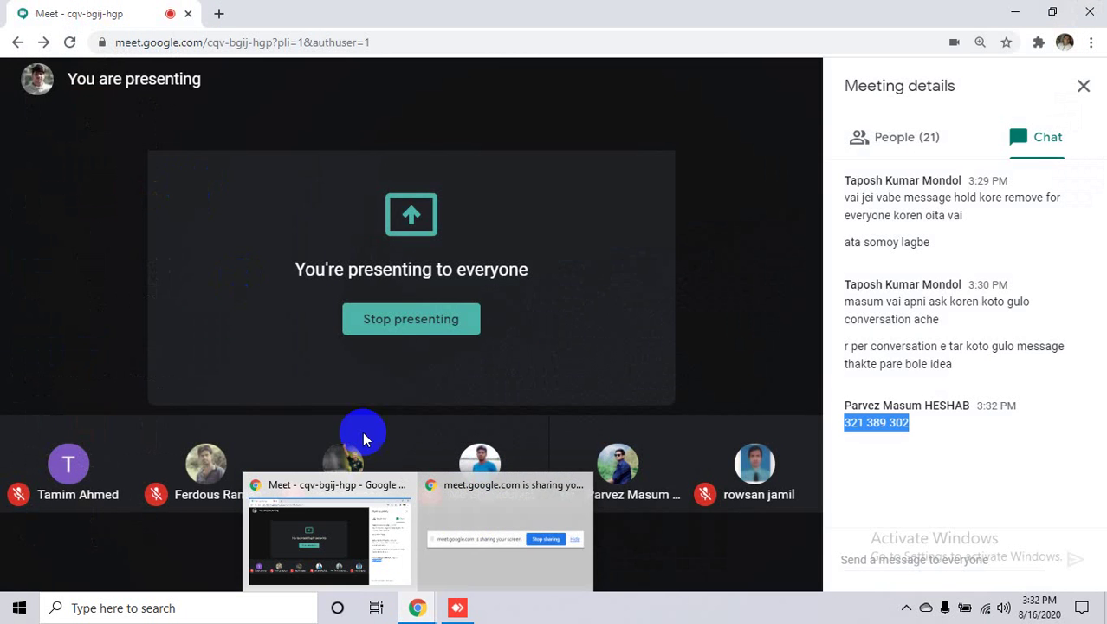
pyautogui.click(458, 607)
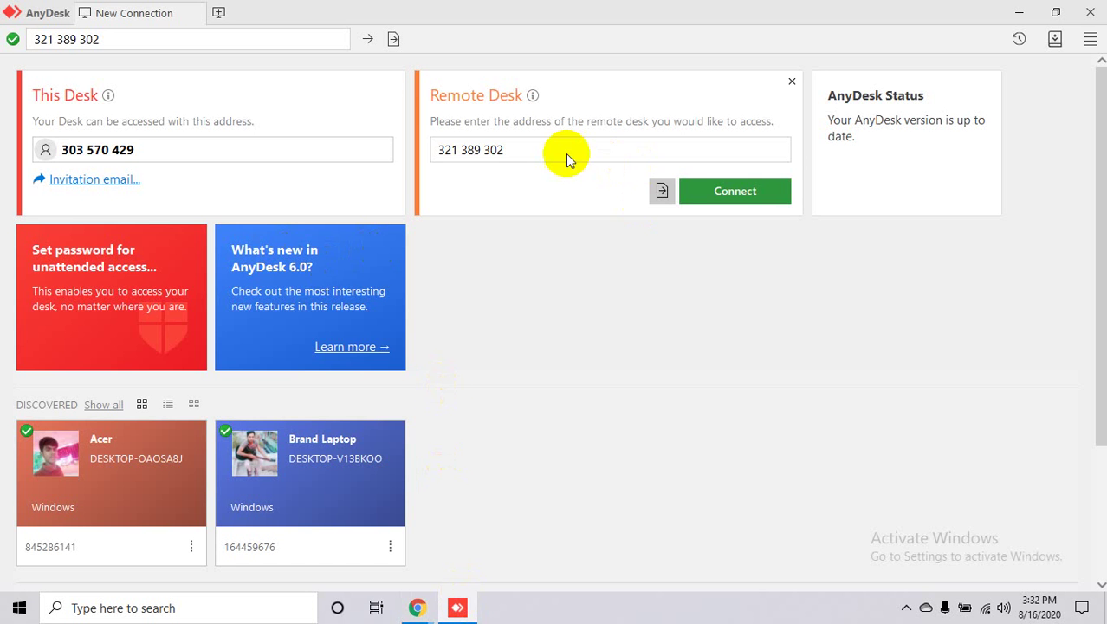
pyautogui.click(730, 191)
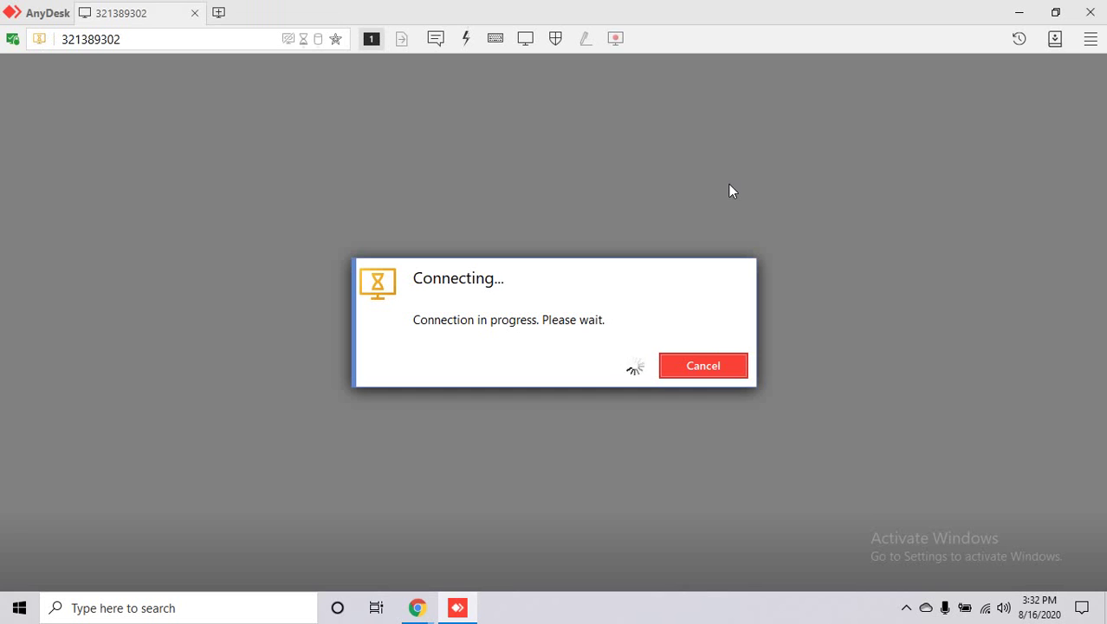
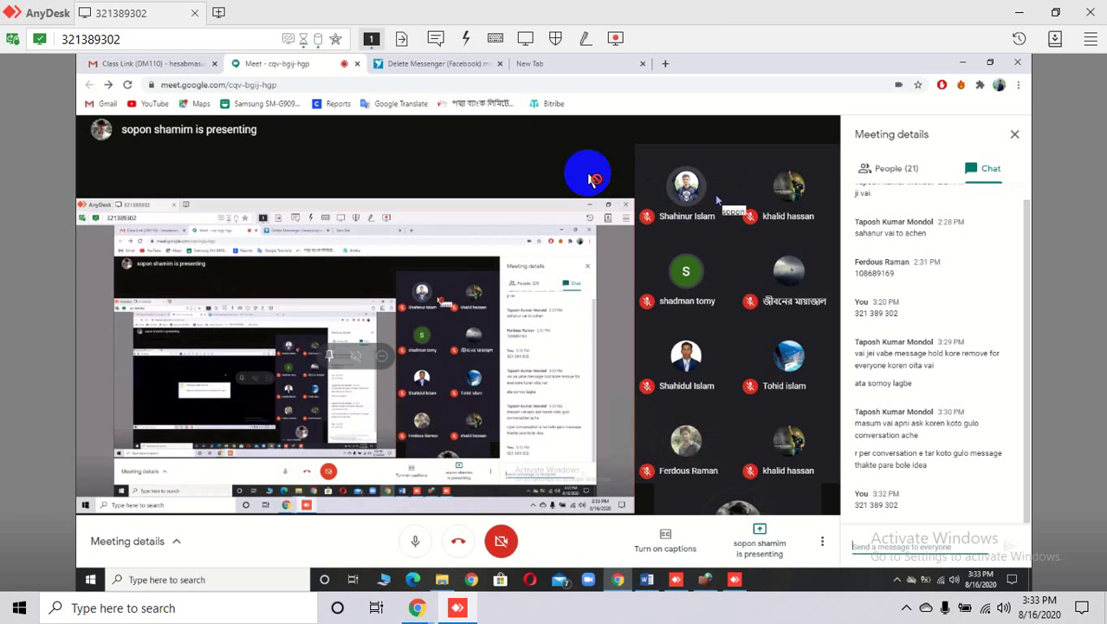
# - Switch the remote browser from the Google Meet call to the Freelancer project page with the employer's chat
pyautogui.click(463, 611)
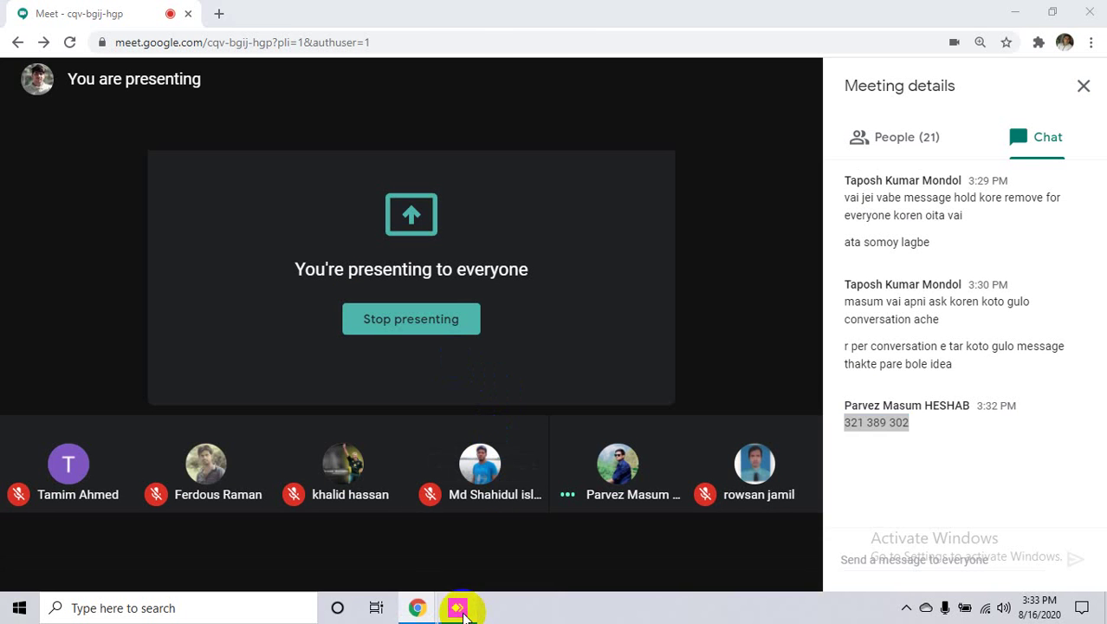
pyautogui.click(463, 611)
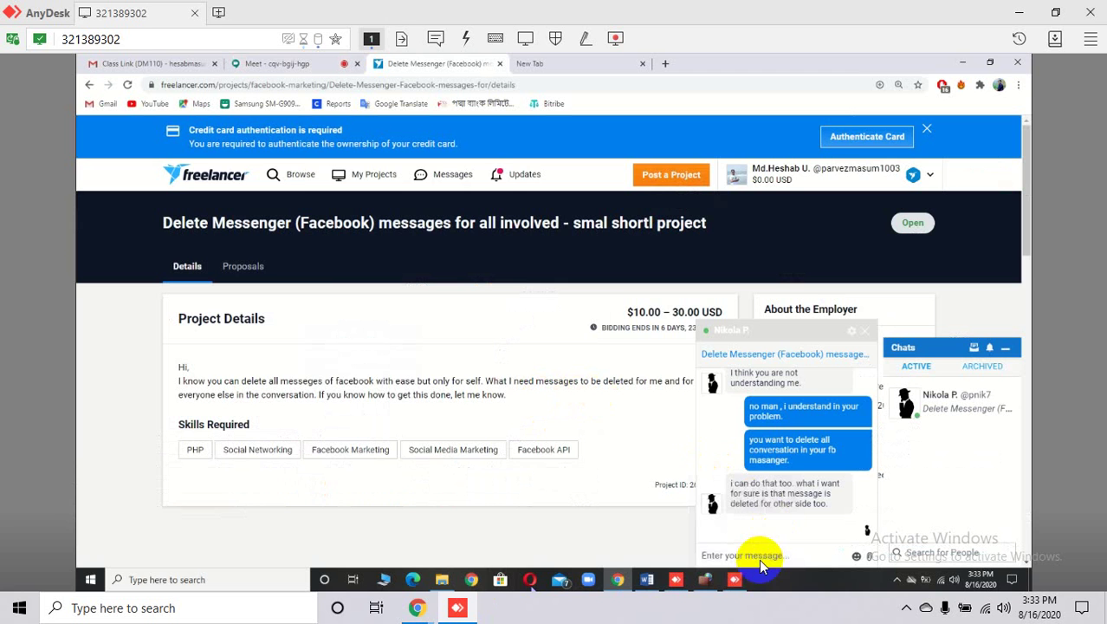
pyautogui.click(759, 559)
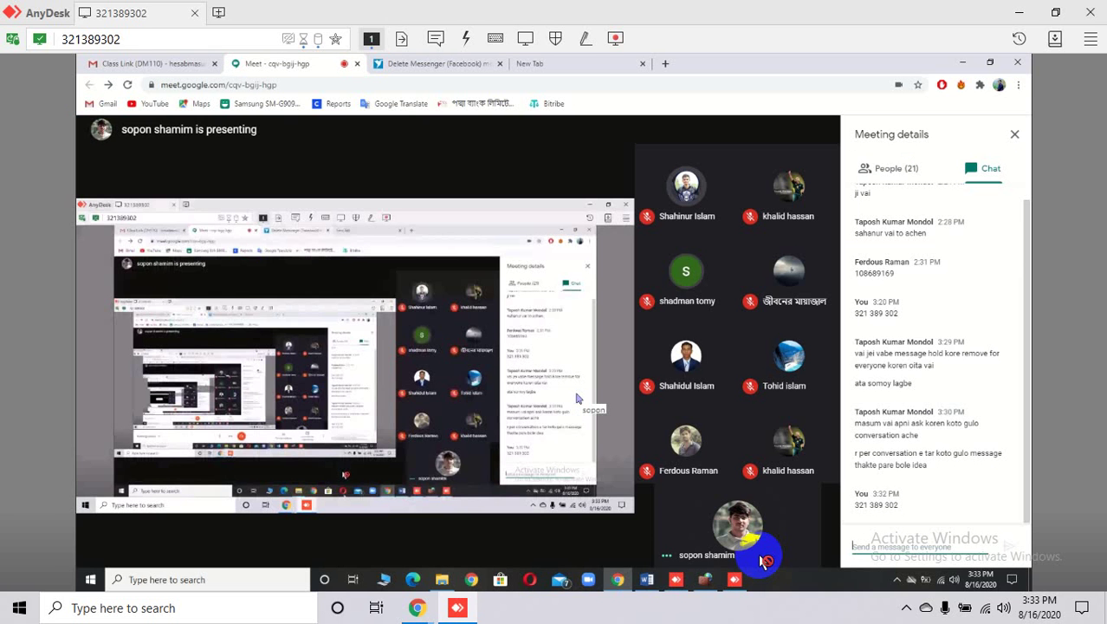
pyautogui.click(459, 609)
pyautogui.click(472, 606)
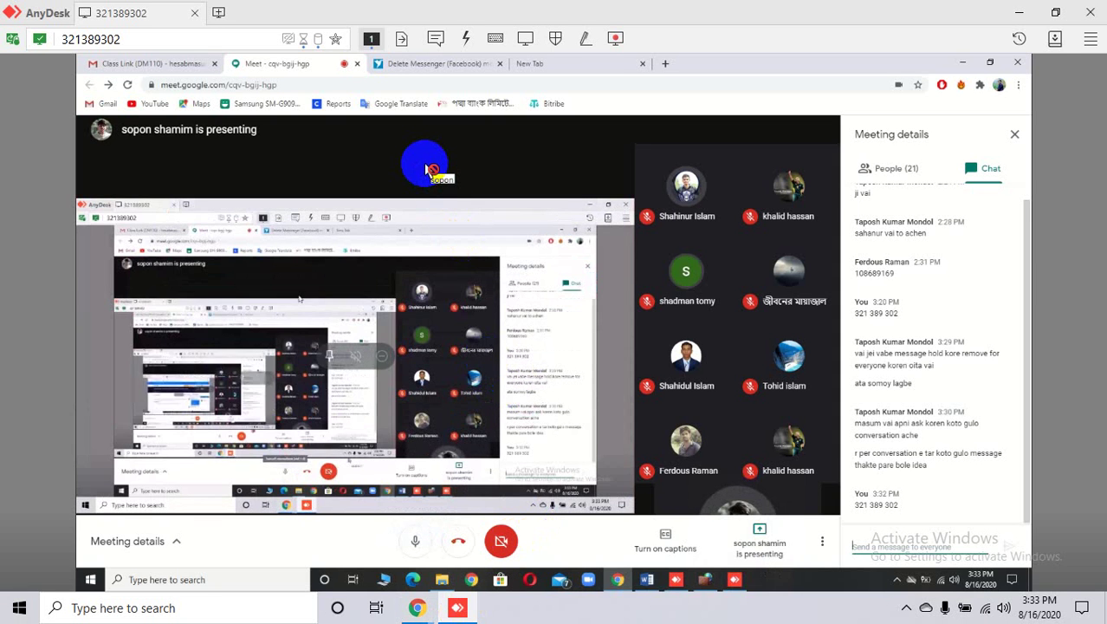
pyautogui.hotkey('ctrl', 'Tab')
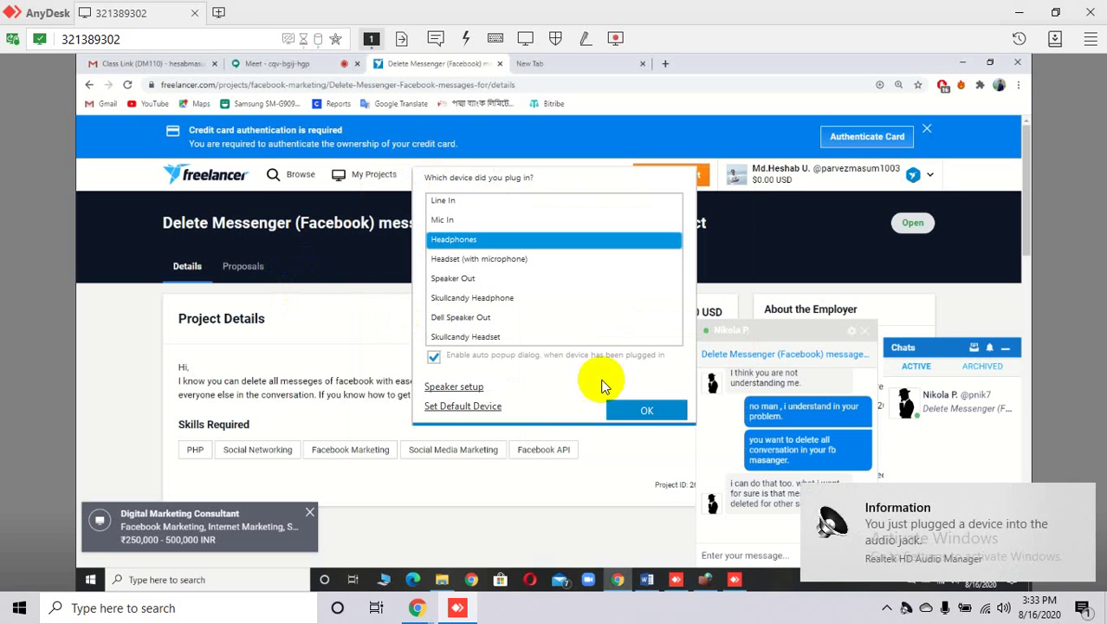
# - Dismiss the audio device prompts and draft a reply in the employer's chat about needing to delete all conversations
pyautogui.click(637, 409)
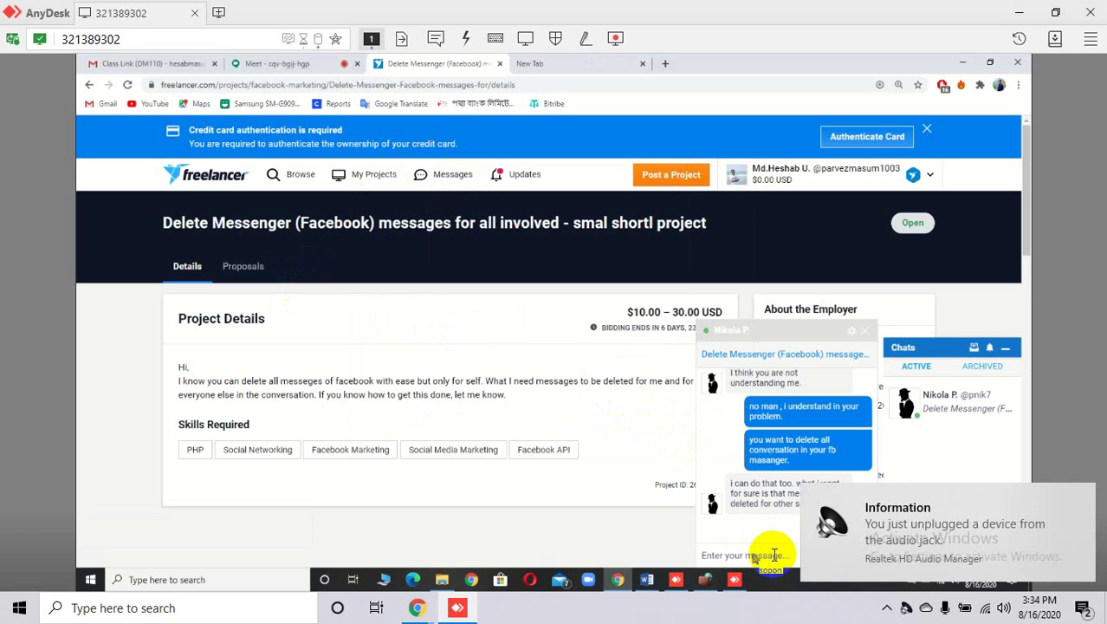
pyautogui.click(1078, 495)
pyautogui.click(773, 555)
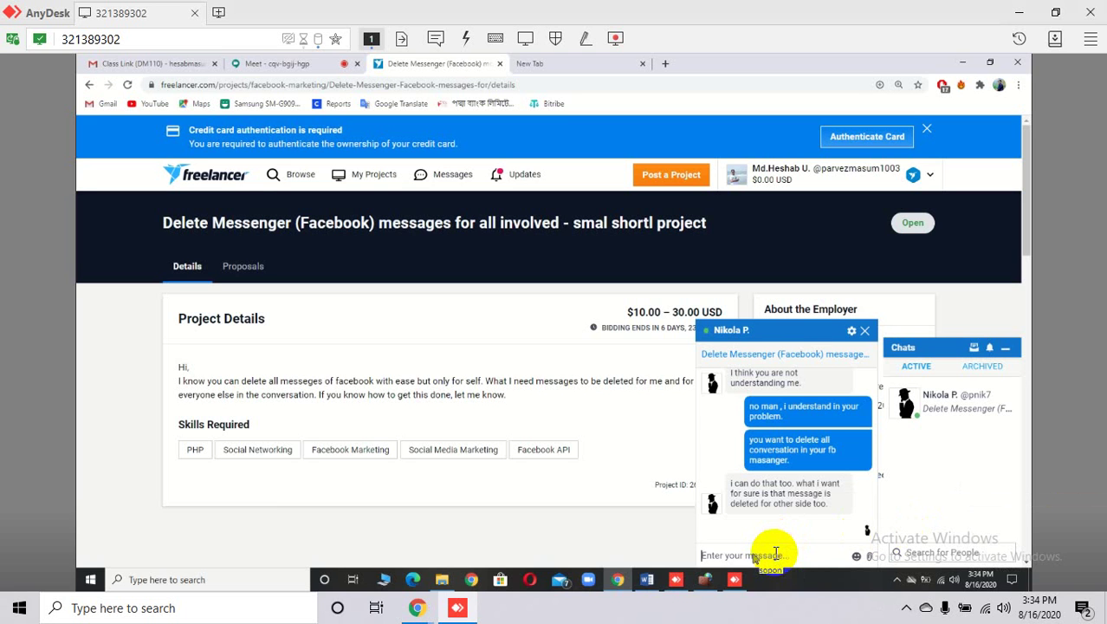
pyautogui.write('ok')
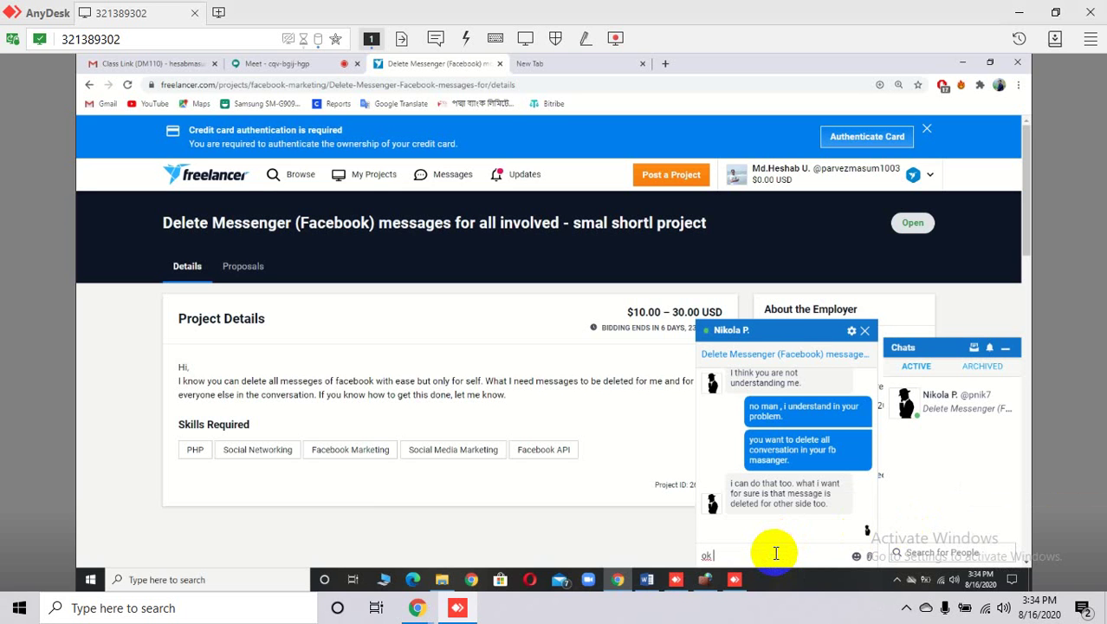
pyautogui.write(' you need to delete all con')
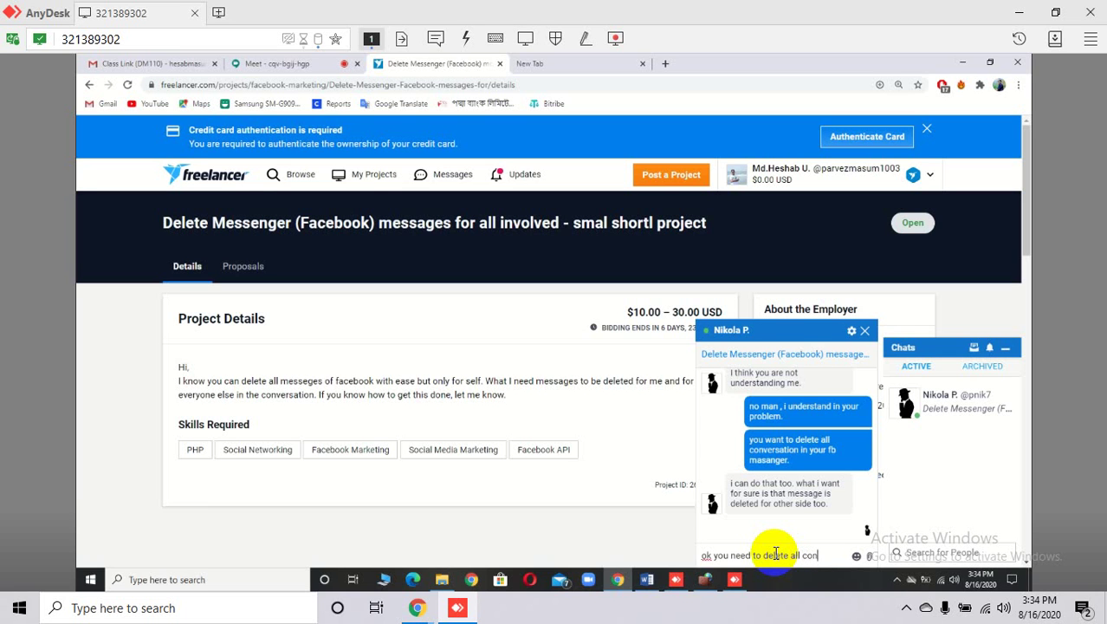
pyautogui.write('verstion')
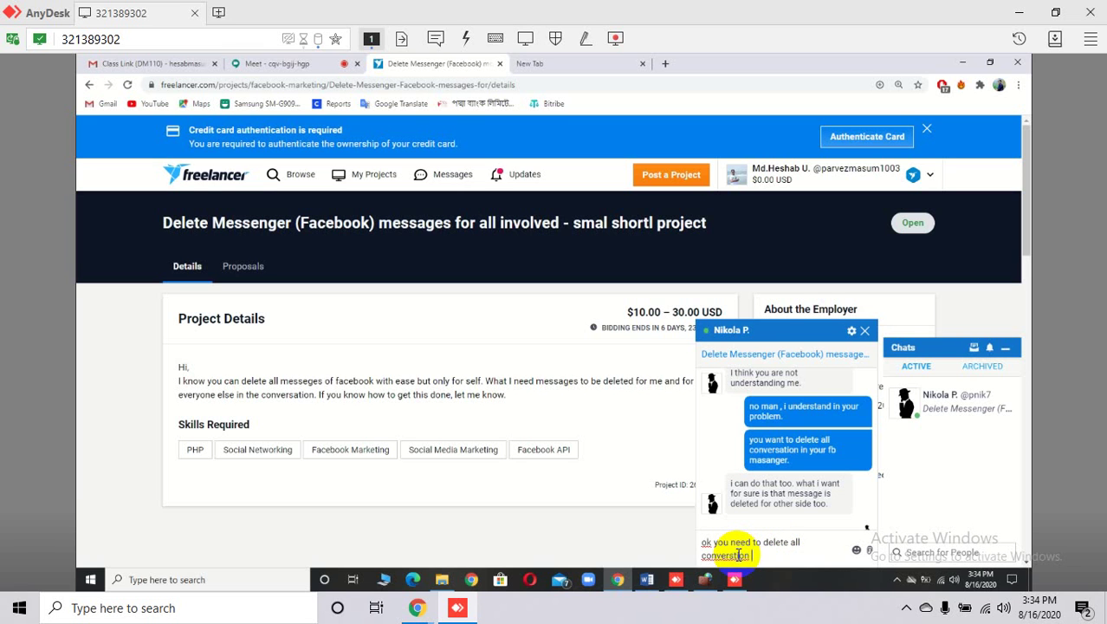
# - Correct the misspelled word to "conversion", add "who are seen." and send the reply to the employer
pyautogui.rightClick(737, 554)
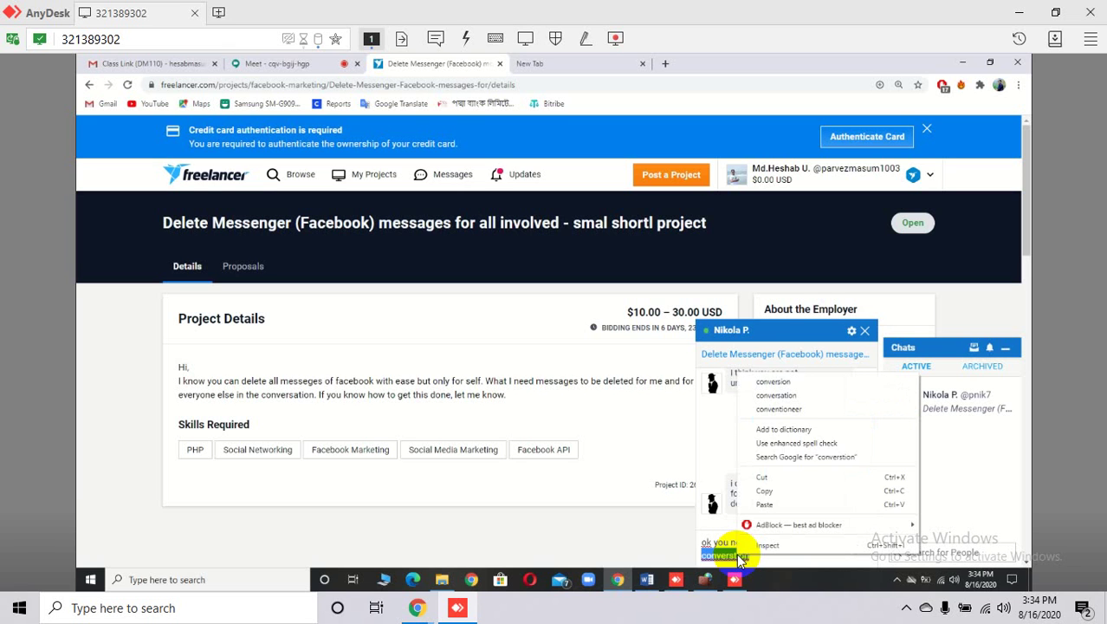
pyautogui.click(782, 381)
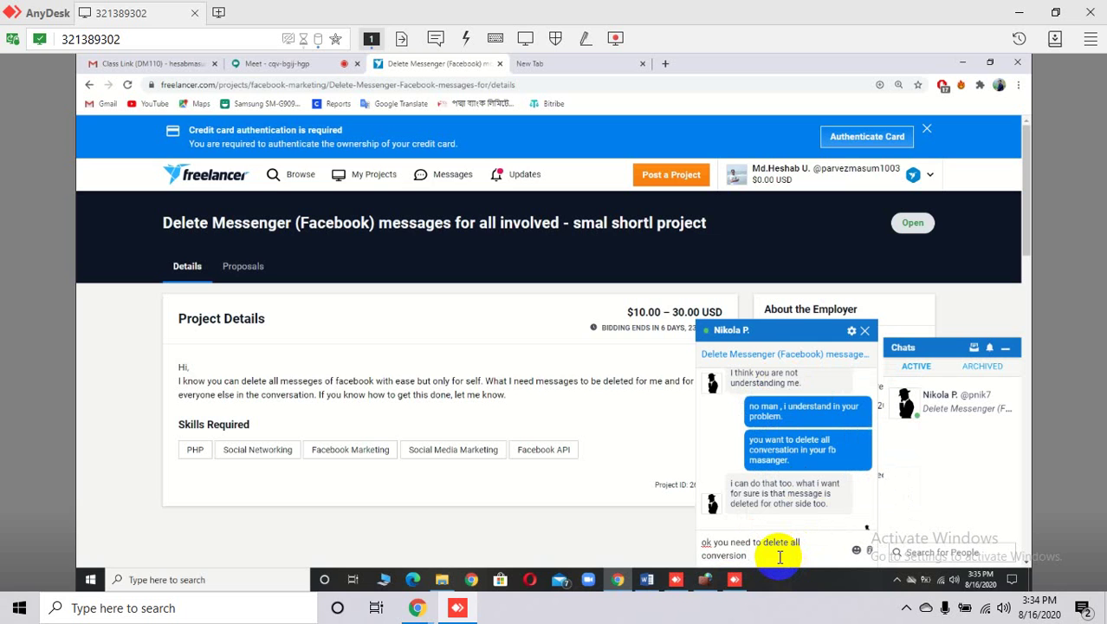
pyautogui.write('who are seen.')
pyautogui.press('Return')
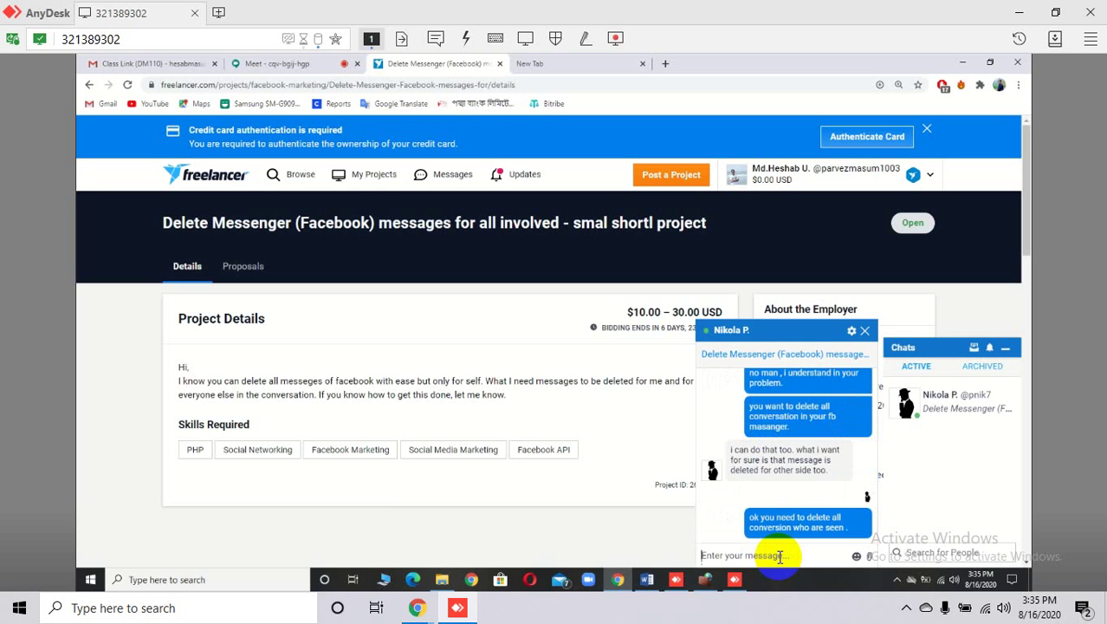
pyautogui.click(783, 561)
pyautogui.click(782, 560)
pyautogui.click(782, 560)
pyautogui.click(784, 561)
pyautogui.click(783, 563)
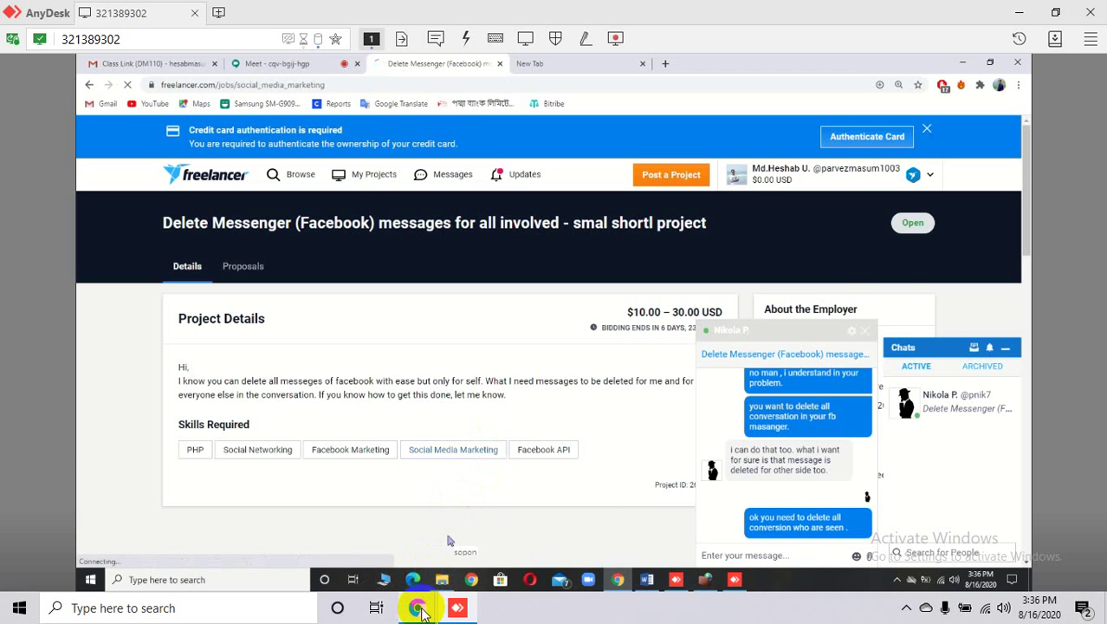
# - Switch to the Google Meet call, turn the microphone off and on for the discussion, and leave it muted
pyautogui.moveTo(417, 607)
pyautogui.click(359, 540)
pyautogui.moveTo(255, 381)
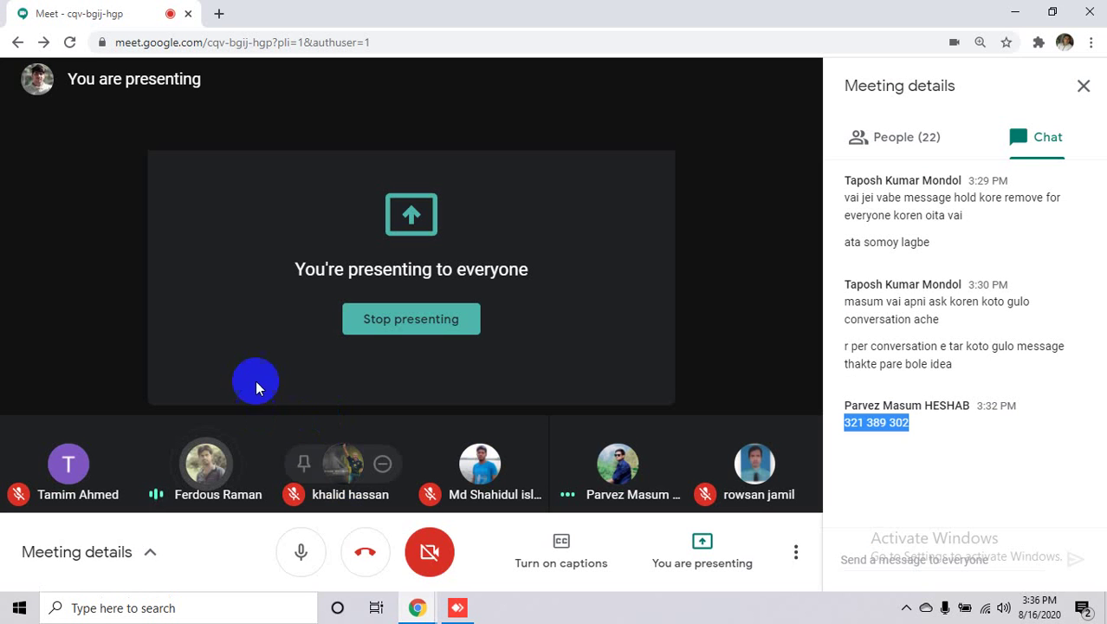
pyautogui.click(301, 553)
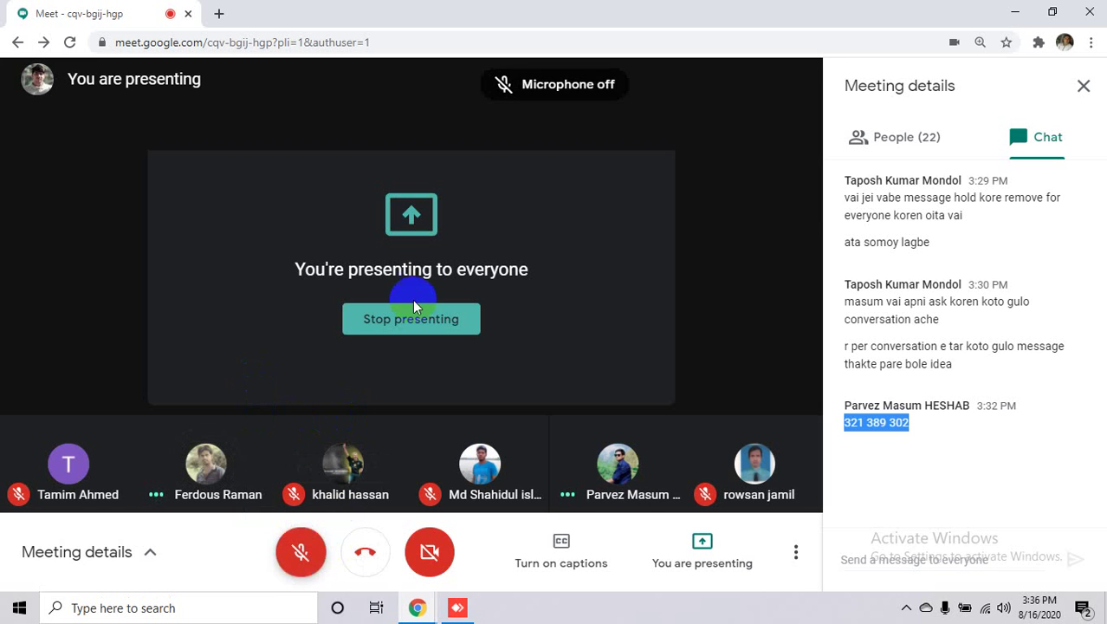
pyautogui.click(303, 552)
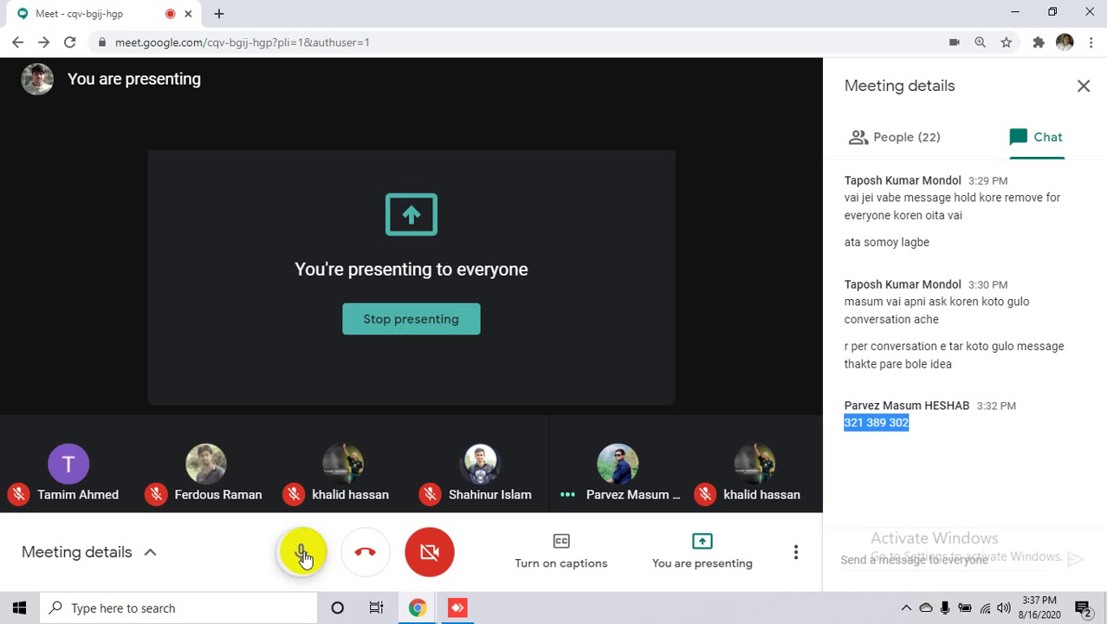
pyautogui.click(303, 555)
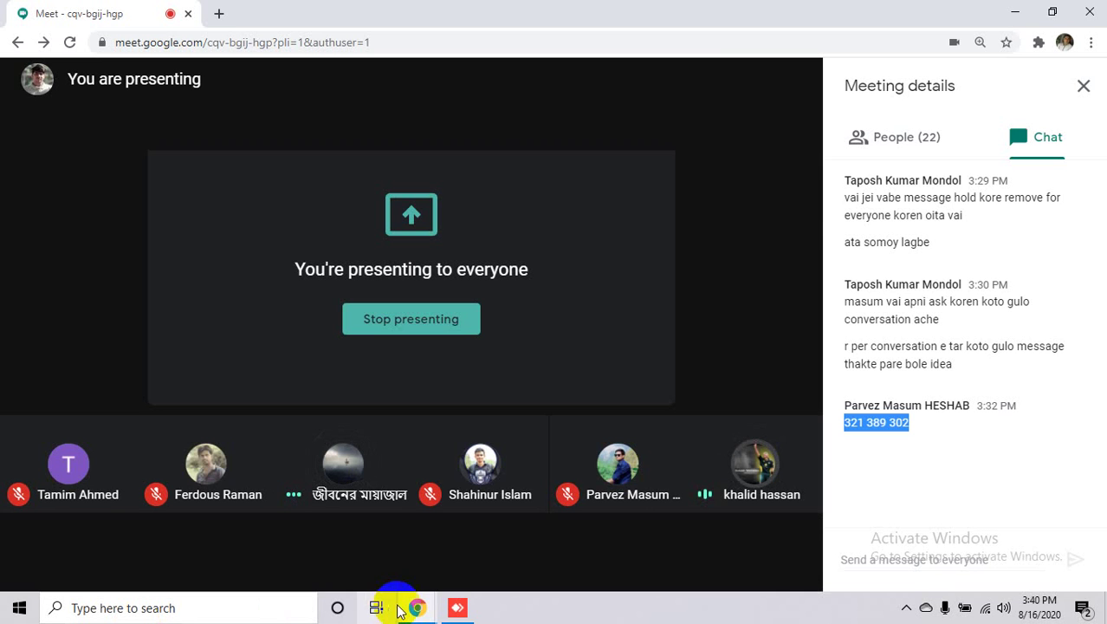
# - Switch to AnyDesk, dismiss the closed session notice and return to the Google Meet call
pyautogui.click(457, 609)
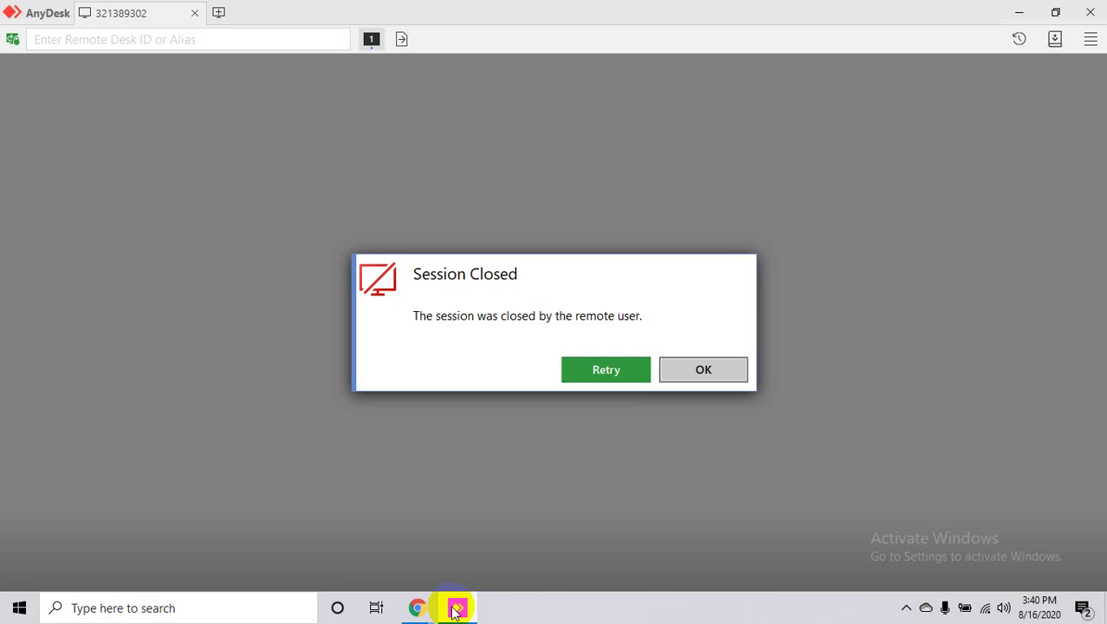
pyautogui.click(723, 370)
pyautogui.moveTo(418, 606)
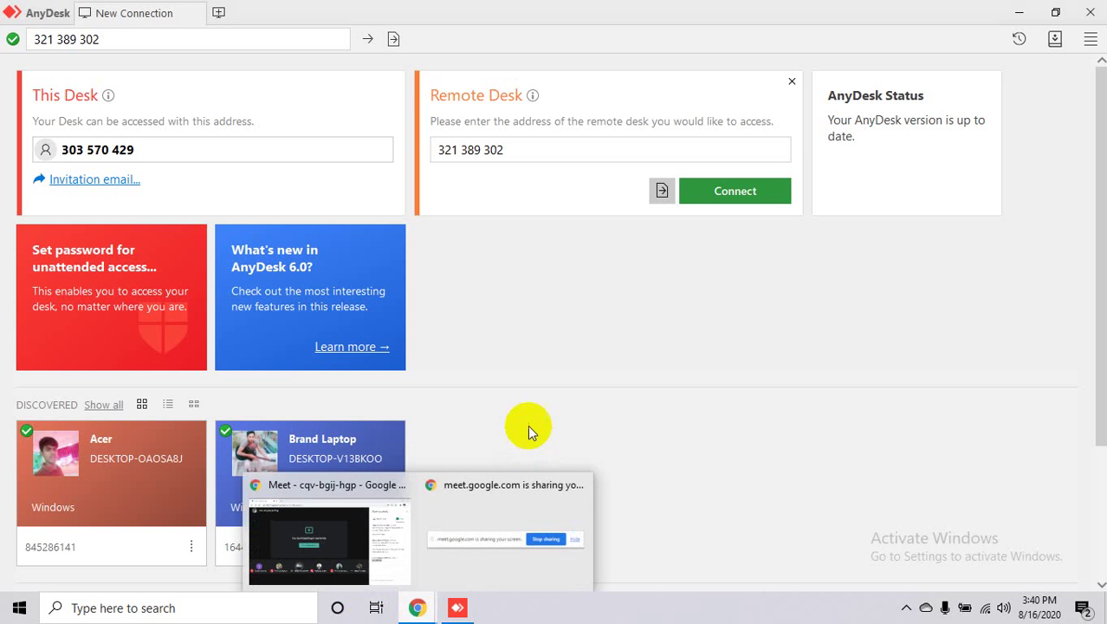
pyautogui.click(453, 539)
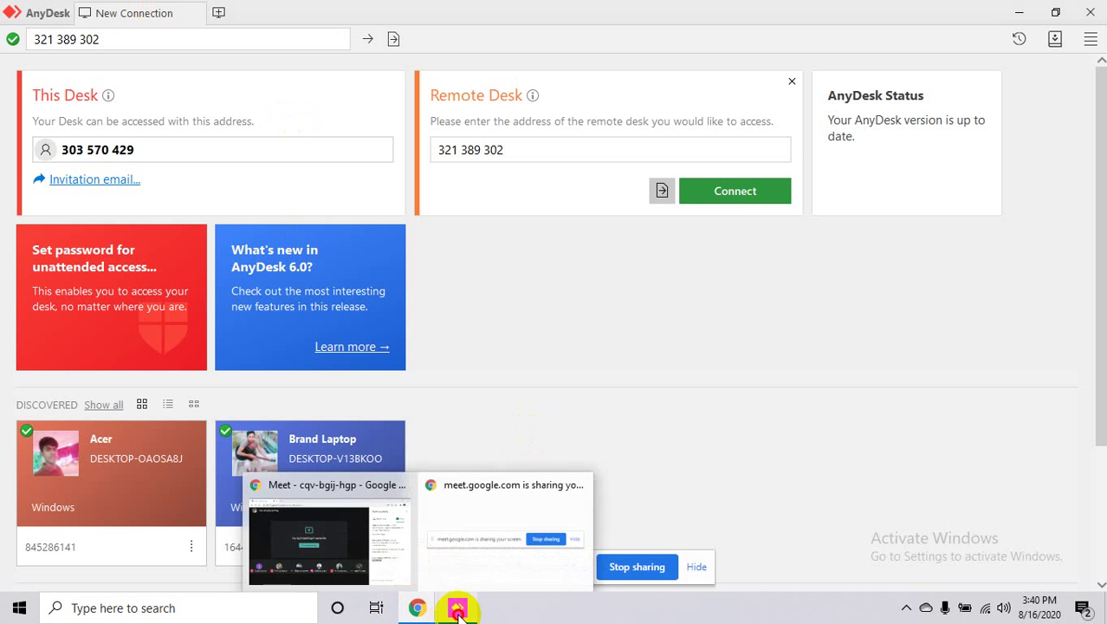
pyautogui.click(417, 607)
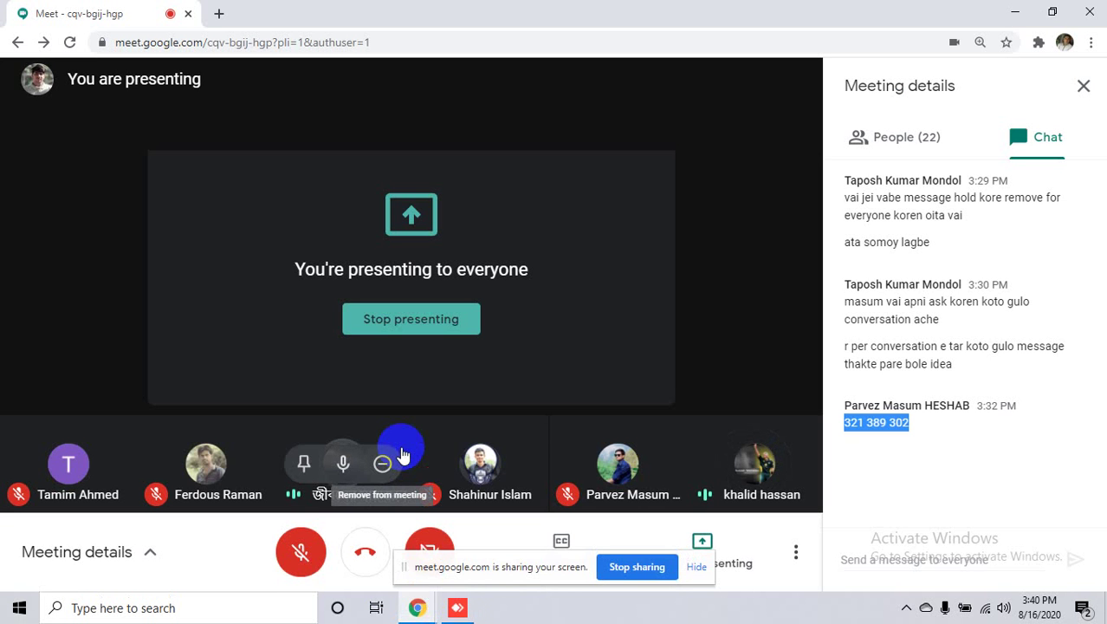
# - Unmute the microphone for the discussion, mute it again and stop presenting the screen in the call
pyautogui.click(302, 555)
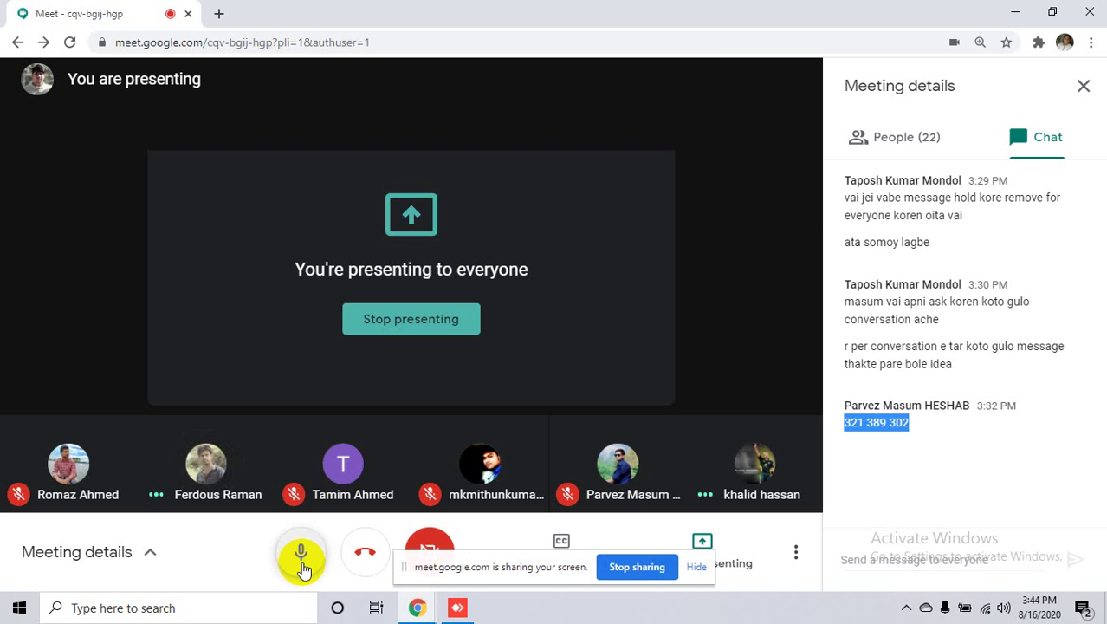
pyautogui.click(298, 556)
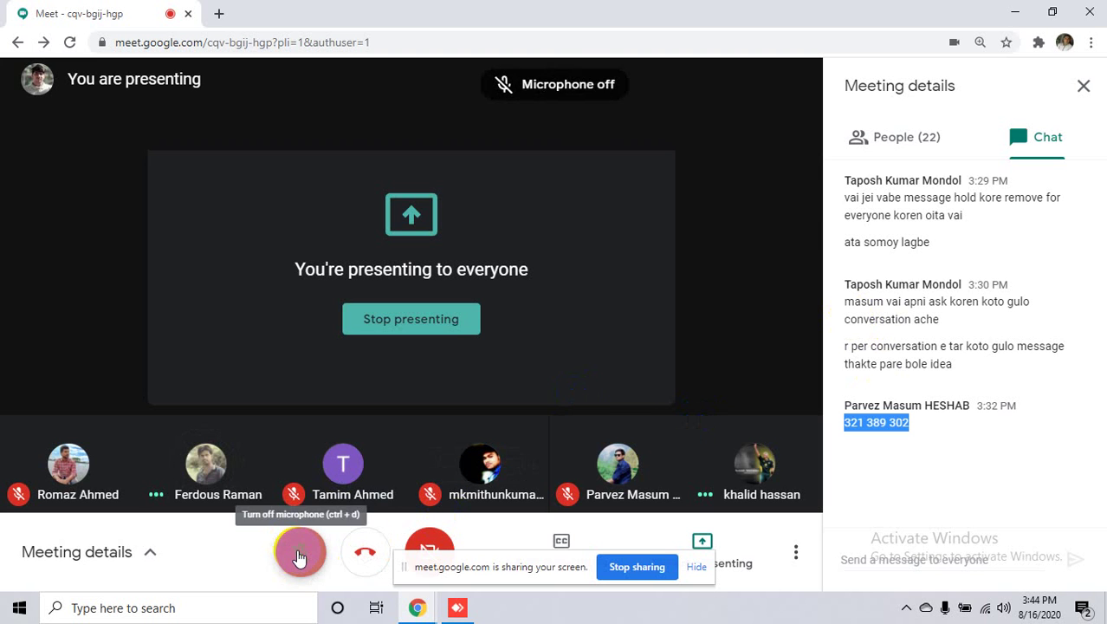
pyautogui.click(298, 556)
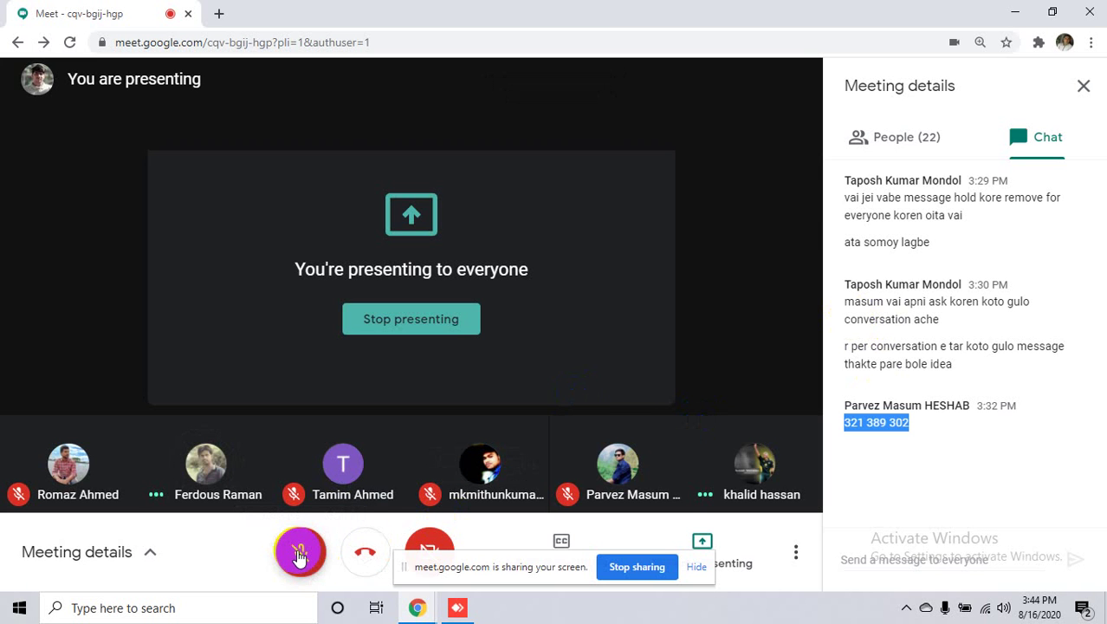
pyautogui.click(386, 322)
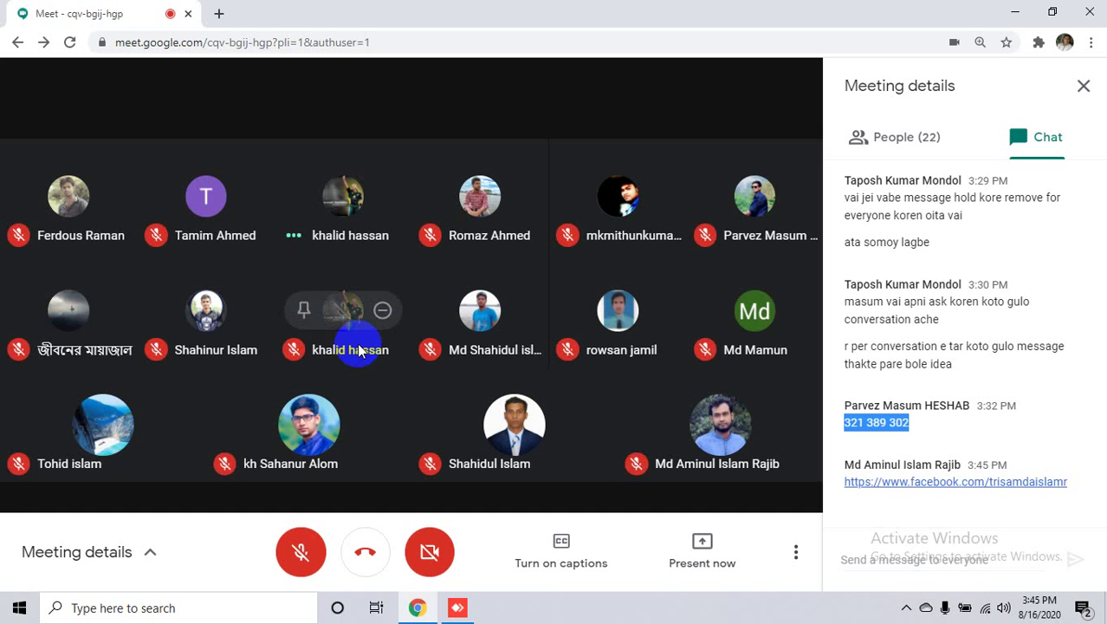
# - Lower the computer's sound volume while staying in the Google Meet call
pyautogui.press('XF86AudioLowerVolume')
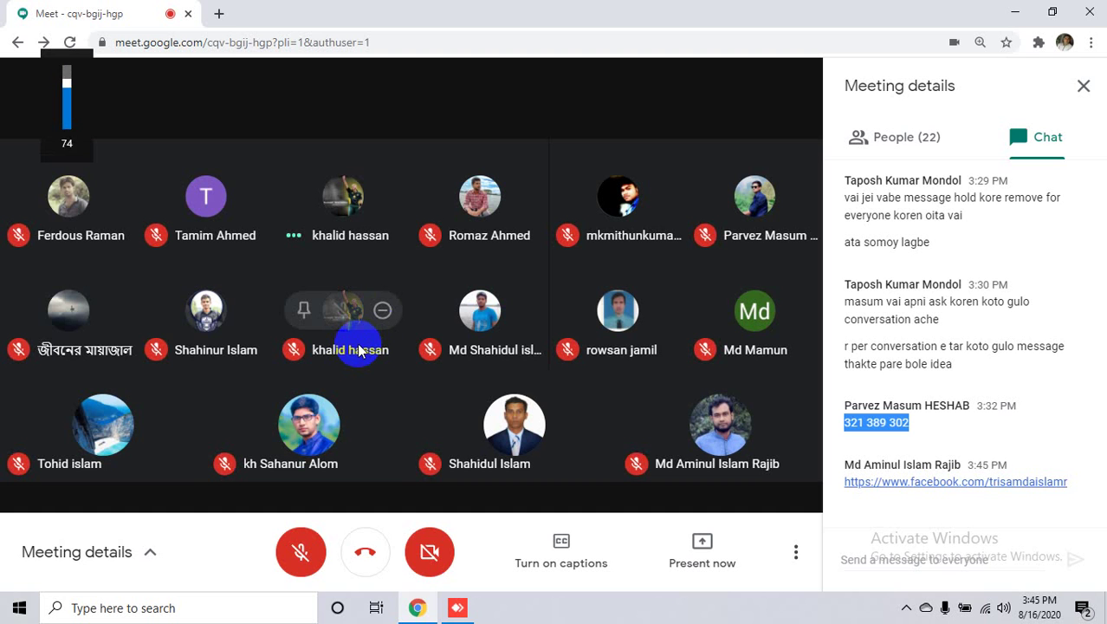
pyautogui.press('XF86AudioLowerVolume')
pyautogui.press('XF86AudioLowerVolume')
pyautogui.press('XF86AudioLowerVolume')
pyautogui.press('XF86AudioLowerVolume')
pyautogui.press('XF86AudioLowerVolume')
pyautogui.press('XF86AudioLowerVolume')
pyautogui.press('XF86AudioLowerVolume')
pyautogui.press('XF86AudioLowerVolume')
pyautogui.press('XF86AudioLowerVolume')
pyautogui.press('XF86AudioLowerVolume')
pyautogui.press('XF86AudioLowerVolume')
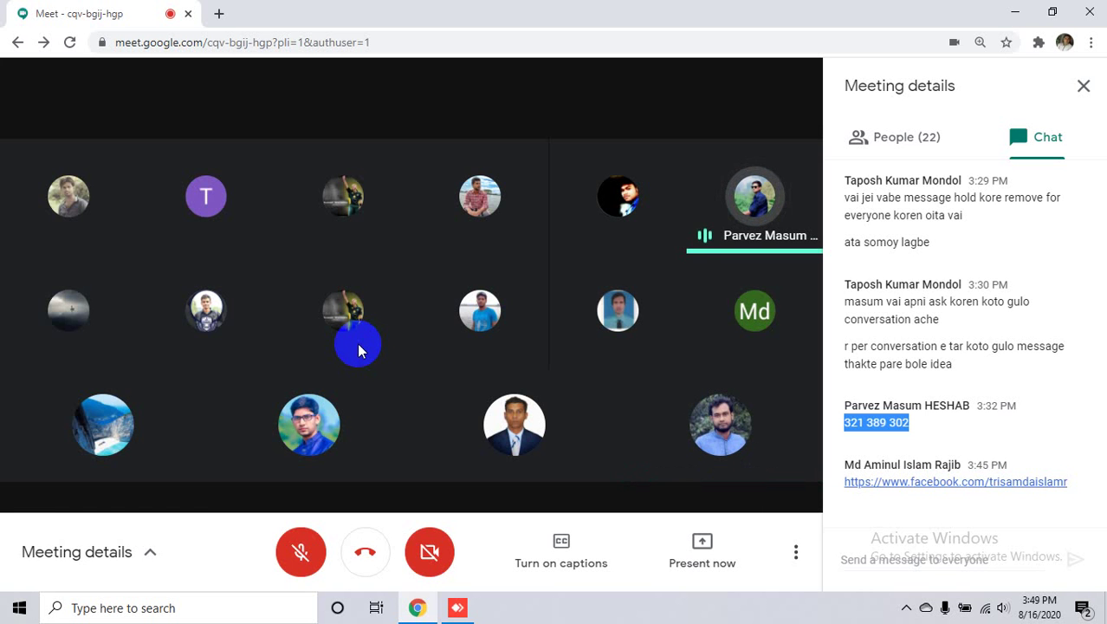
# - Switch to AnyDesk and try to connect to the participant's remote desk, retry the connection and cancel the attempts
pyautogui.click(458, 604)
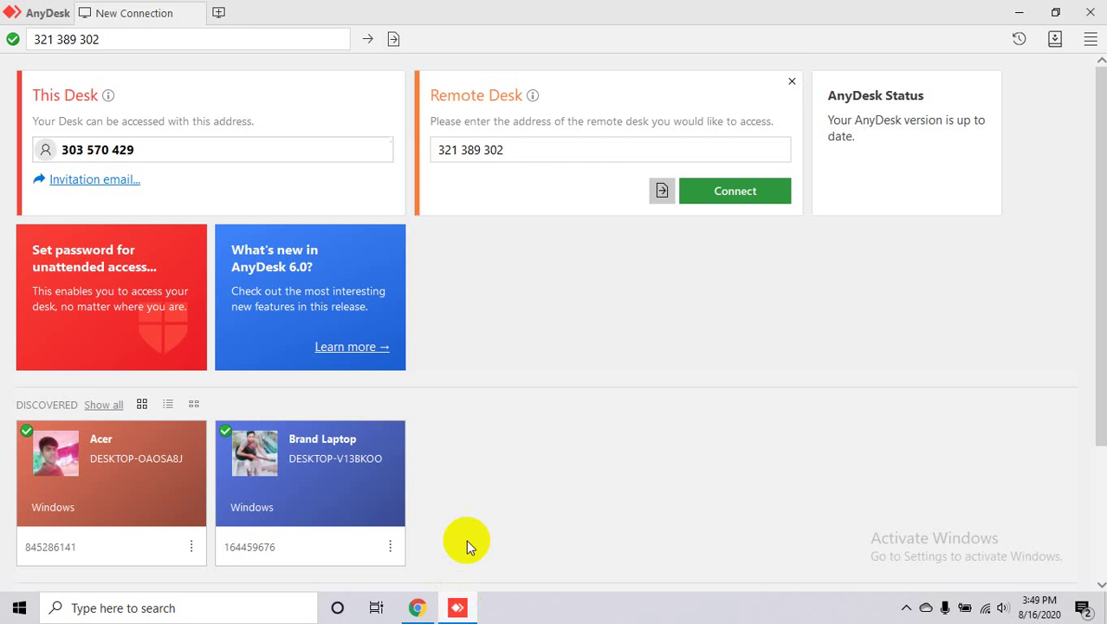
pyautogui.click(731, 189)
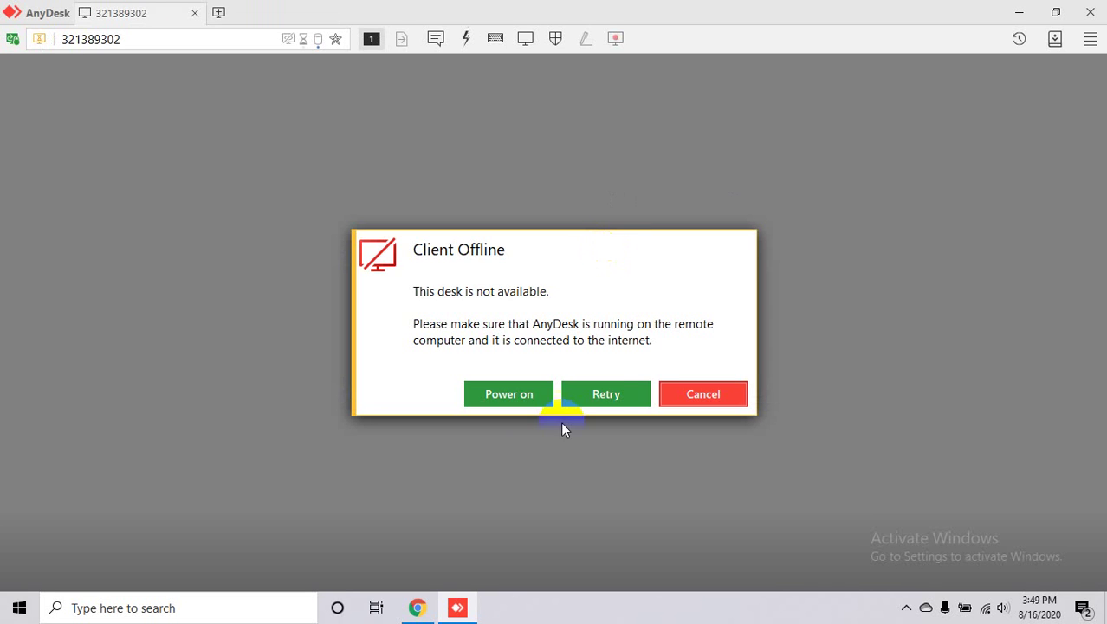
pyautogui.click(607, 394)
pyautogui.click(605, 394)
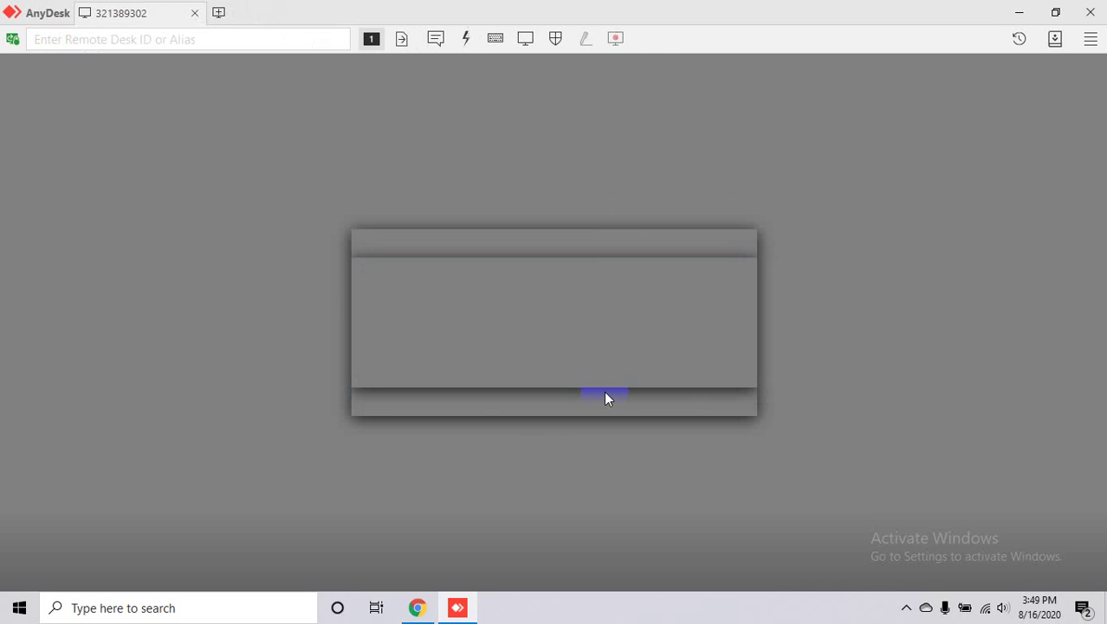
pyautogui.click(713, 394)
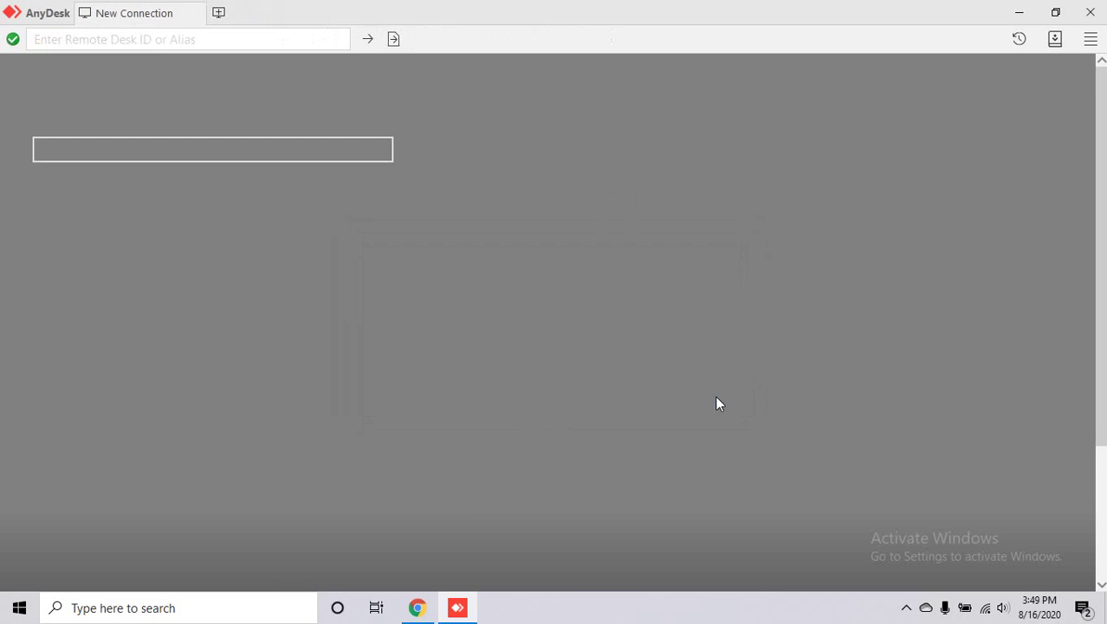
pyautogui.click(734, 192)
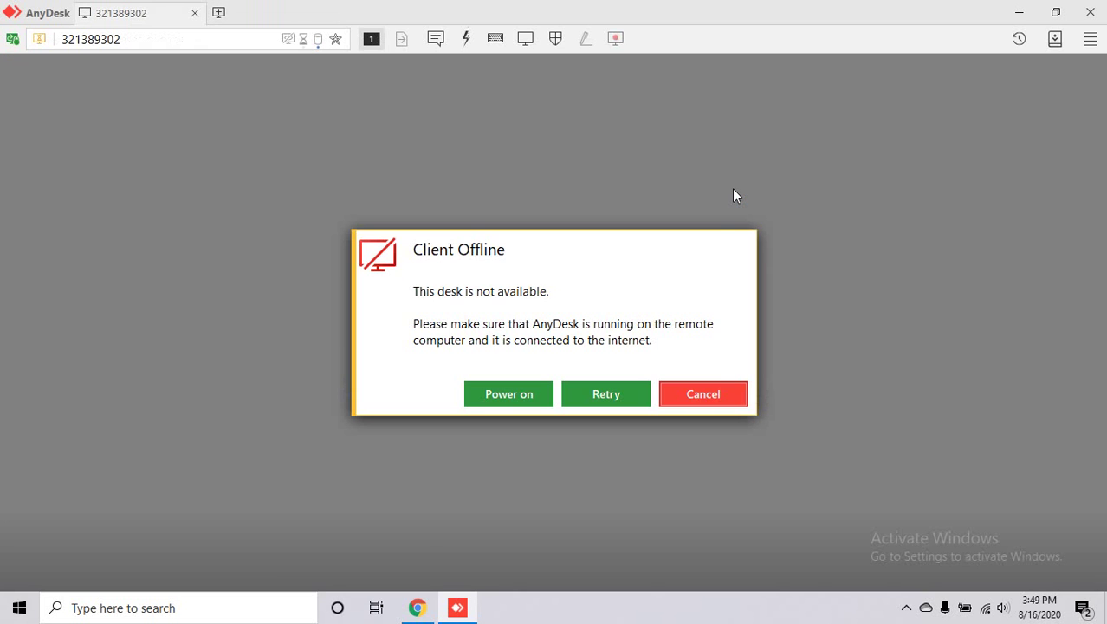
pyautogui.click(712, 394)
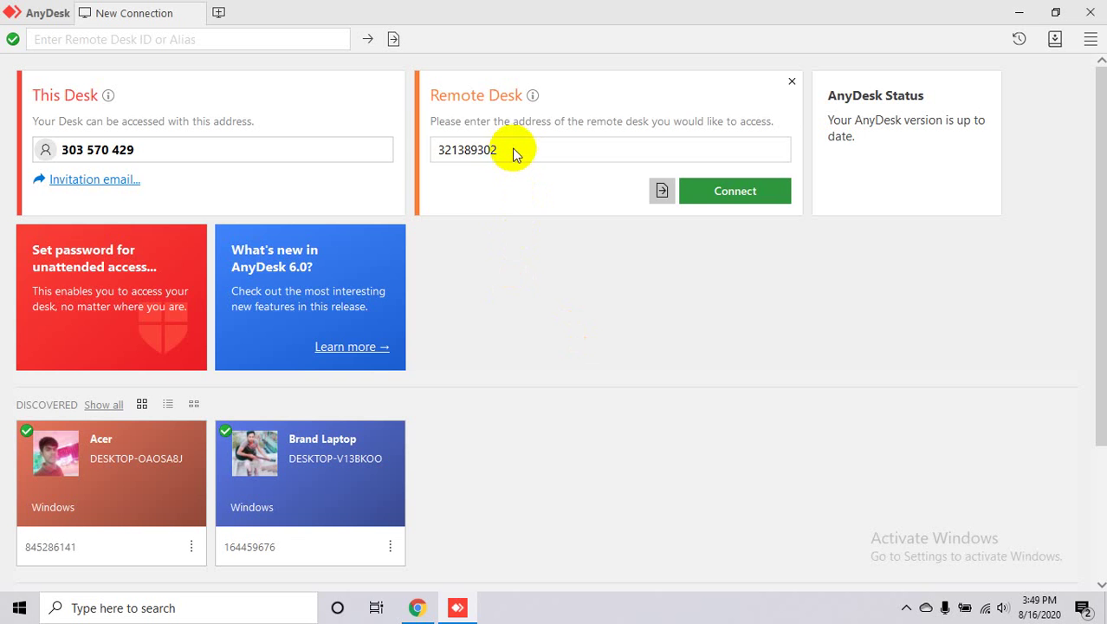
# - Connect to the participant's remote desk from the suggested address and switch the remote browser to the Freelancer project page
pyautogui.click(519, 147)
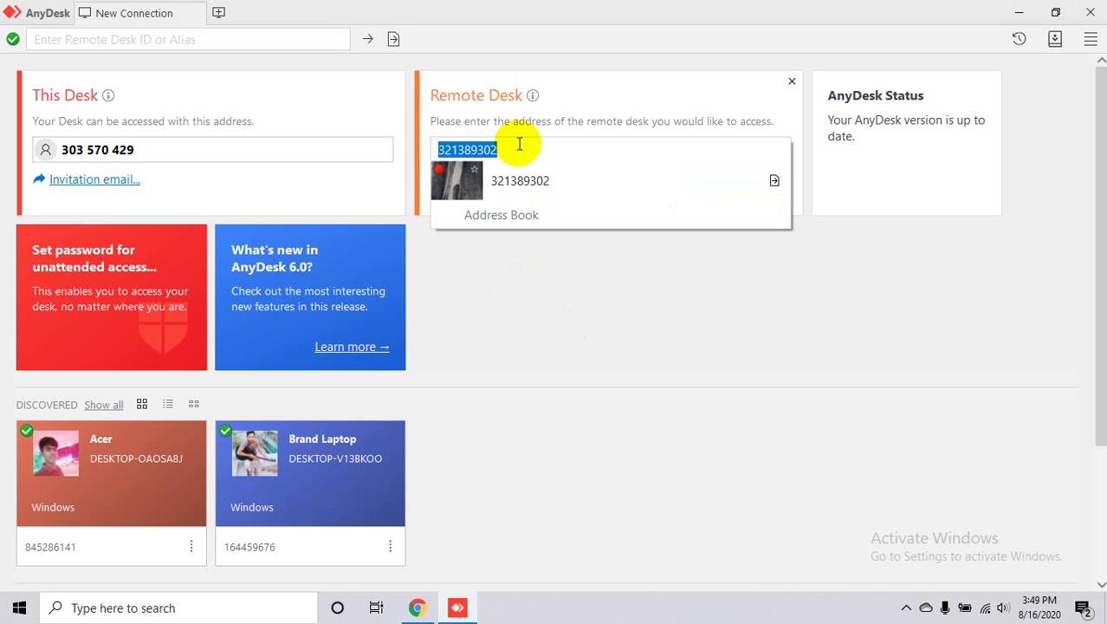
pyautogui.click(536, 178)
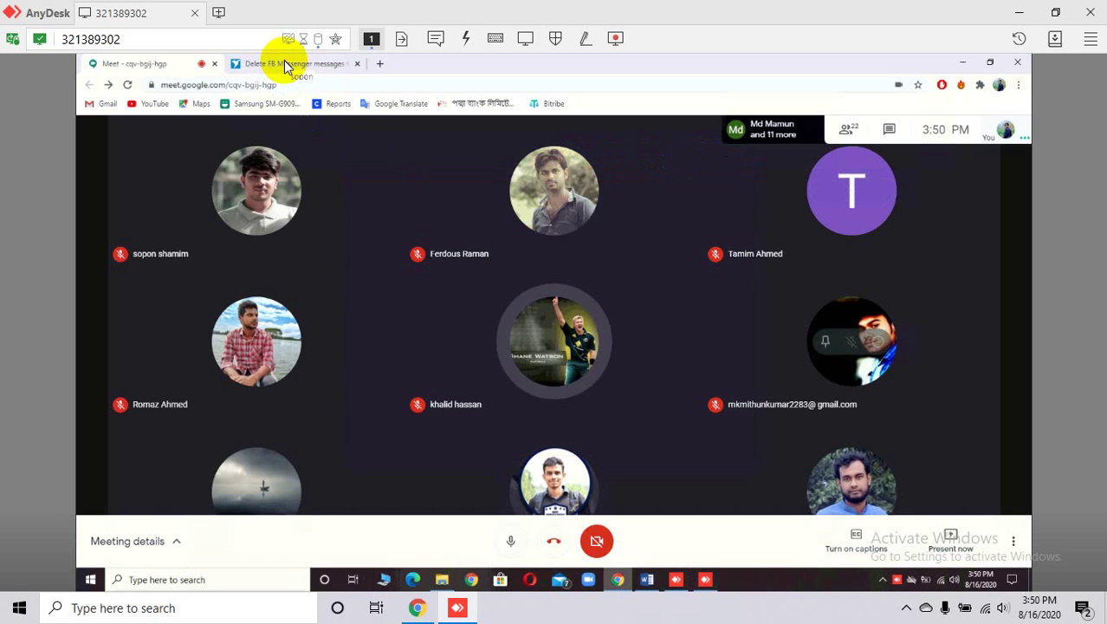
pyautogui.click(291, 66)
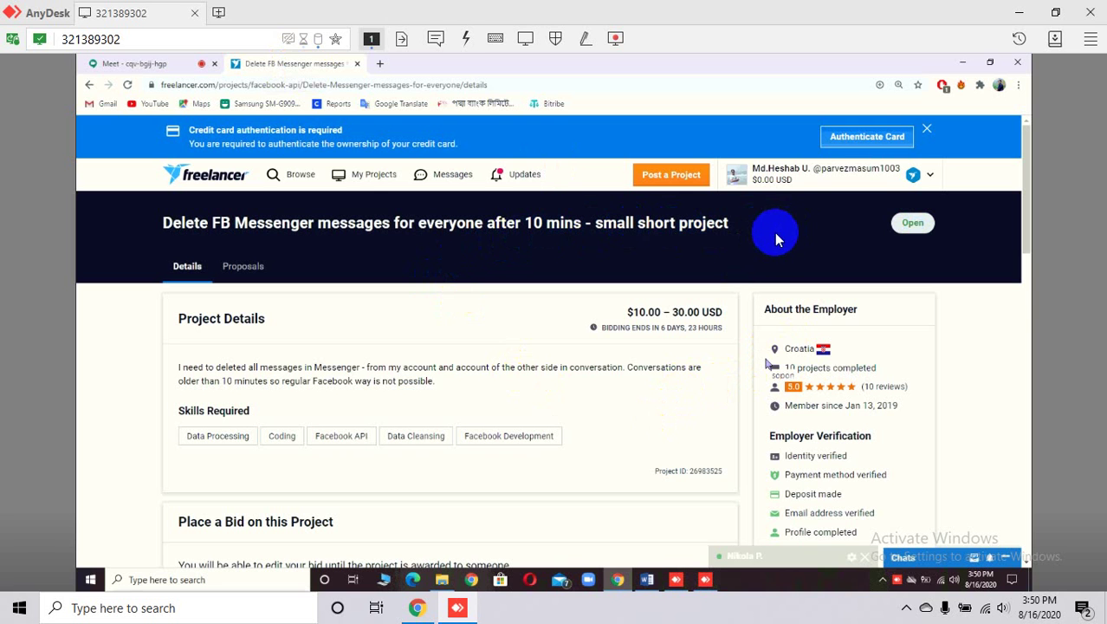
# - Look through the Messenger deletion project's page and open the employer's chat to review the conversation
pyautogui.scroll(-3, 765, 556)
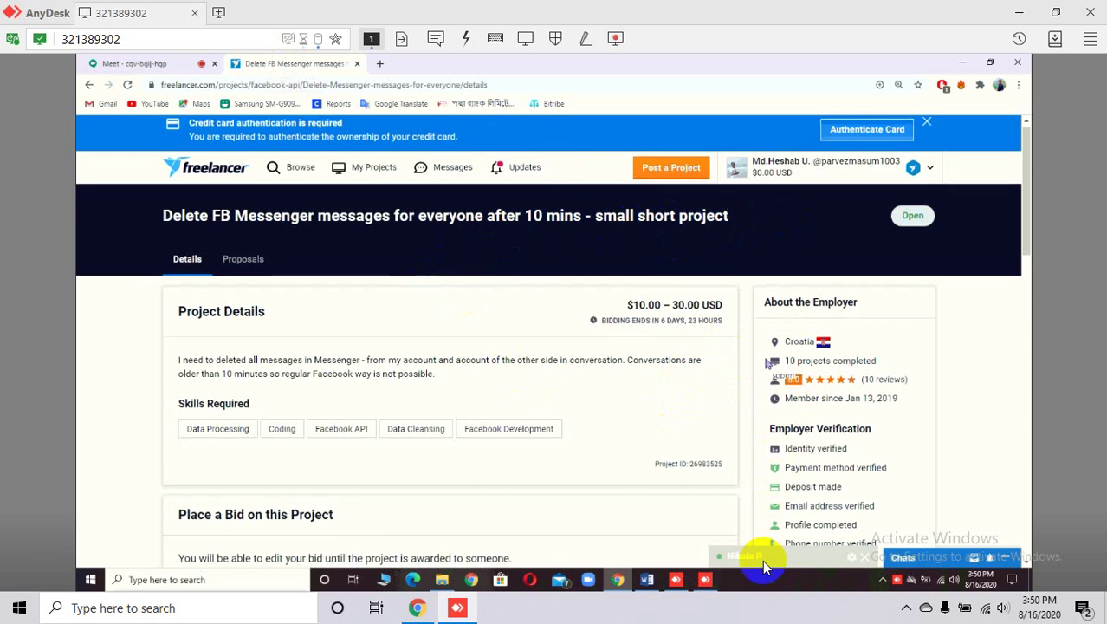
pyautogui.scroll(-1, 787, 563)
pyautogui.click(787, 561)
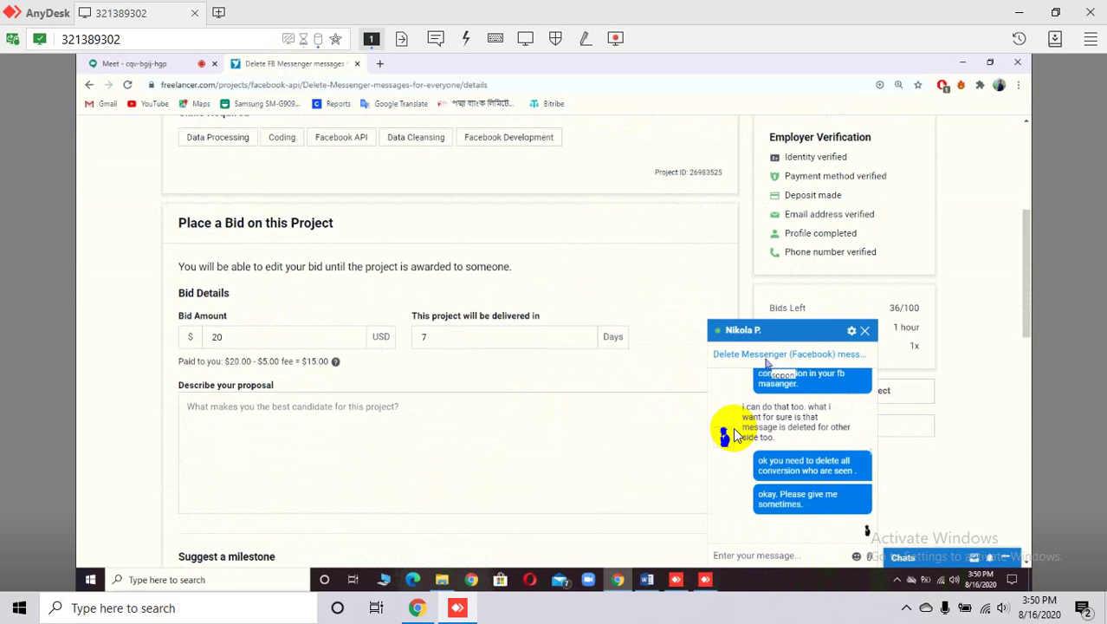
pyautogui.scroll(3, 480, 361)
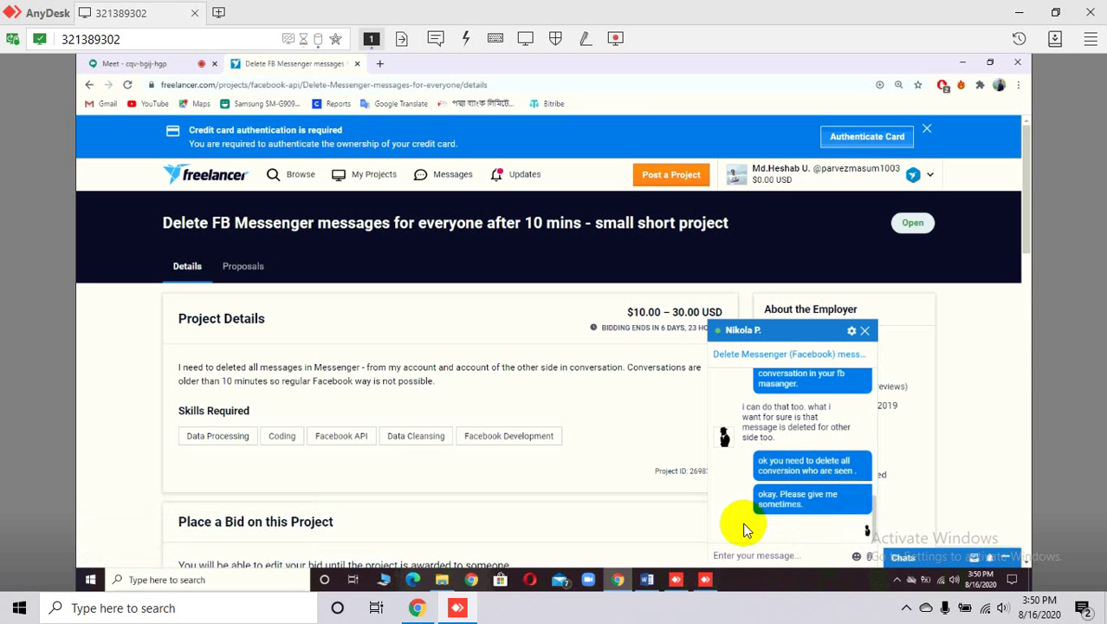
# - Send "are you there?" in the employer's chat and return to the project page's bid form
pyautogui.write('are you there?')
pyautogui.press('Return')
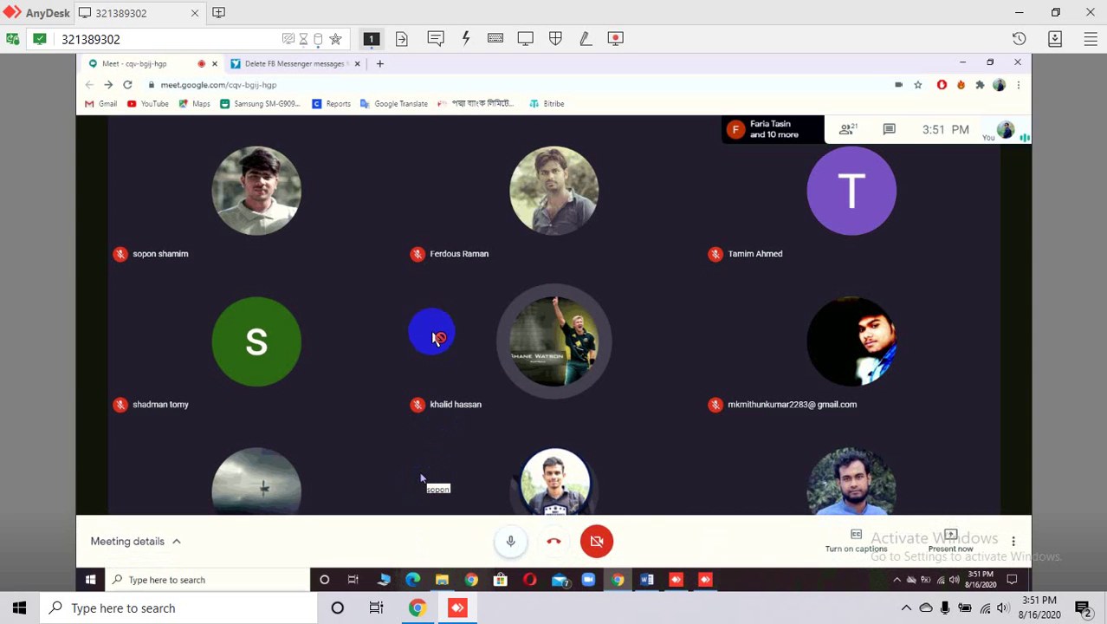
pyautogui.click(303, 66)
pyautogui.scroll(-3, 389, 345)
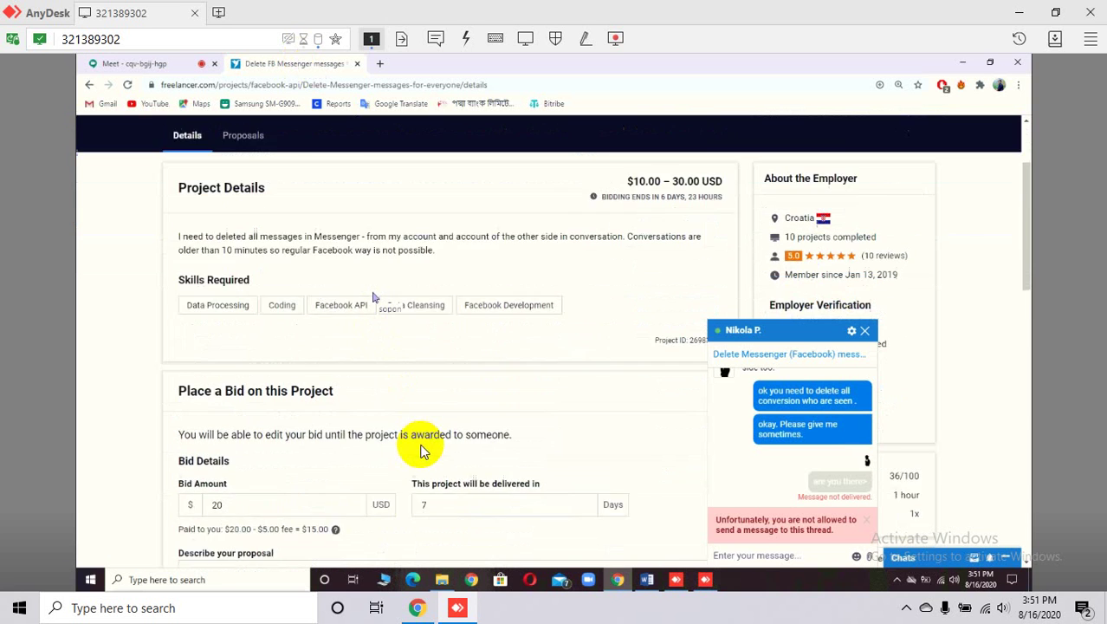
# - Fill the bid's proposal description with the social media marketing text from the Proposal-sample document, signed with the freelancer's name
pyautogui.click(401, 507)
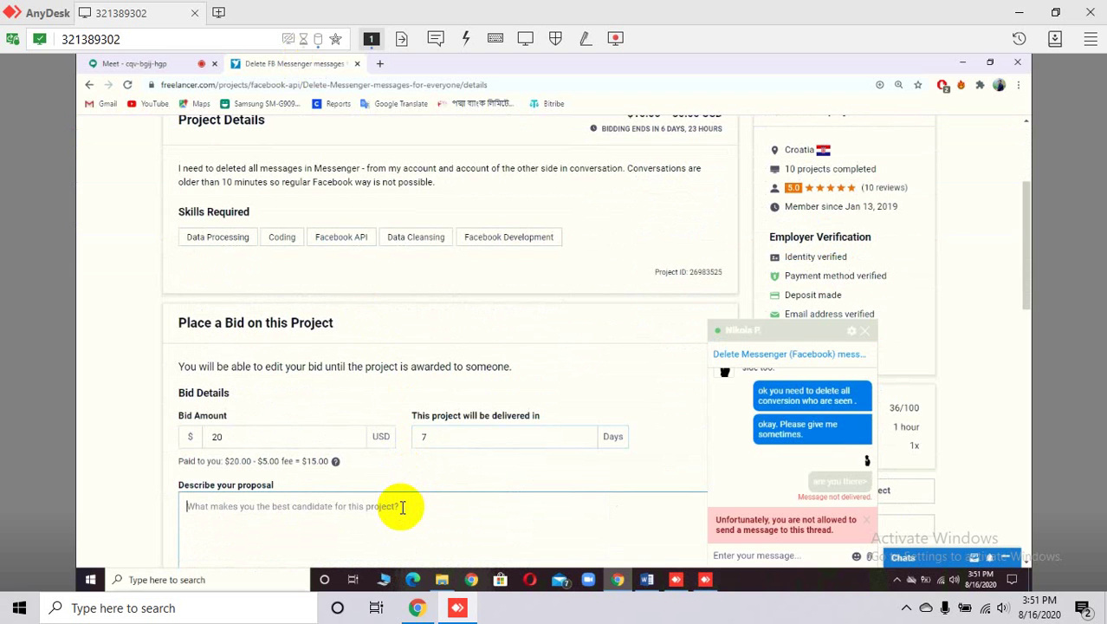
pyautogui.click(407, 512)
pyautogui.scroll(1, 400, 506)
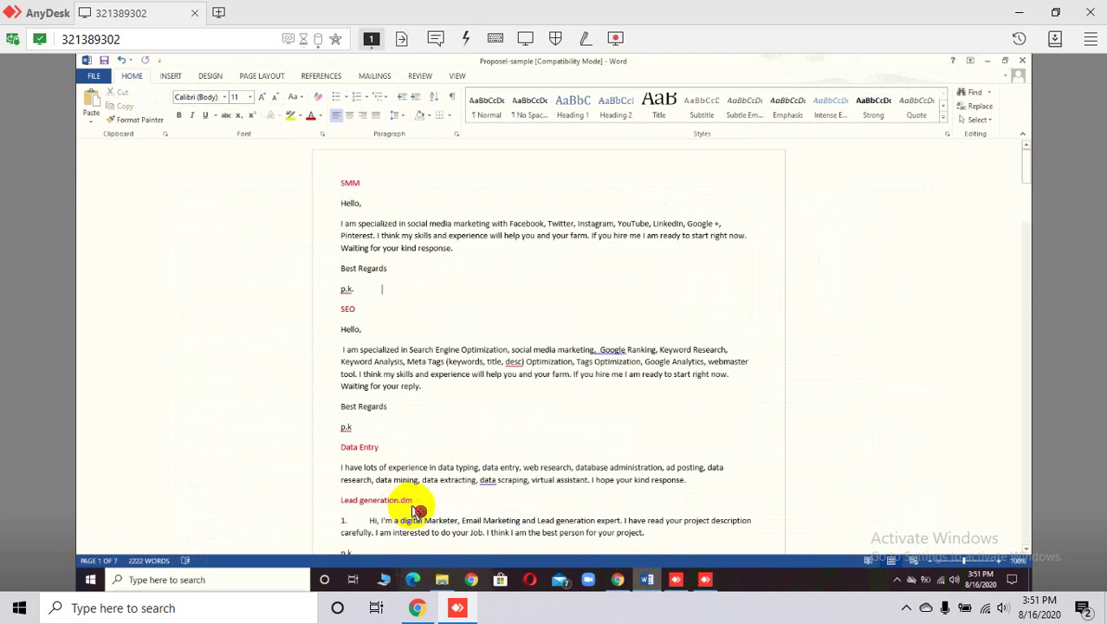
pyautogui.click(904, 609)
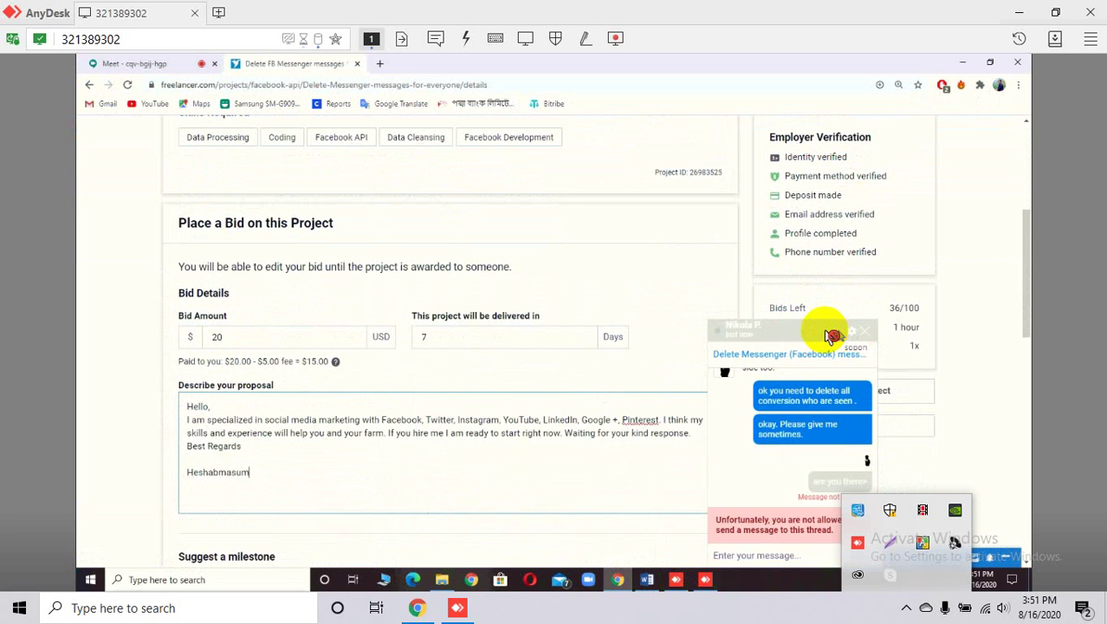
# - Set the bid's delivery time to 3 days
pyautogui.scroll(2, 438, 339)
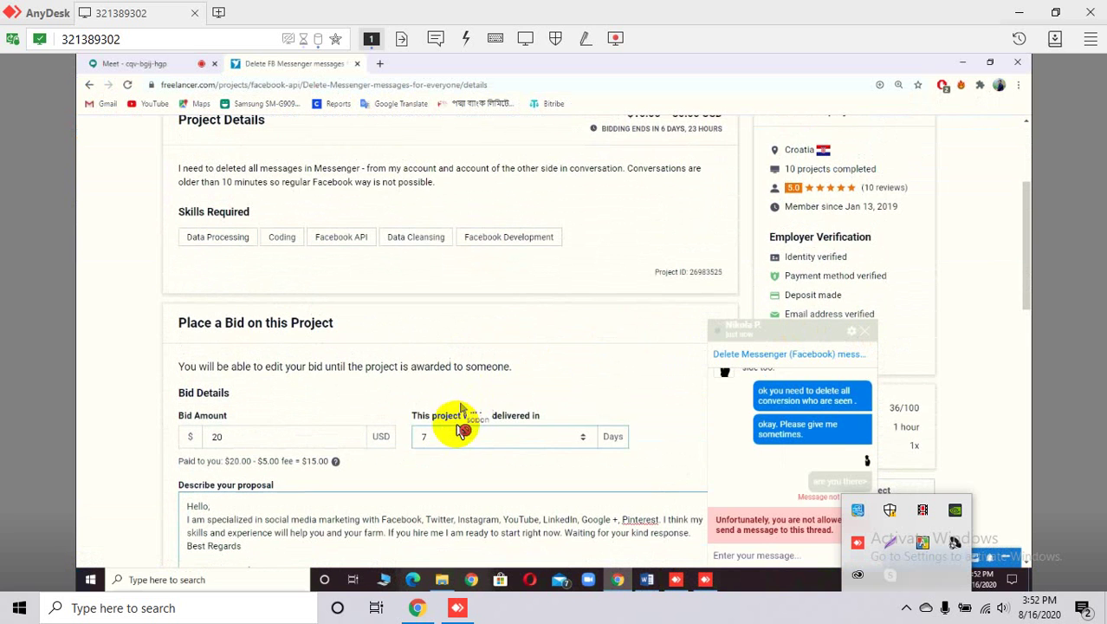
pyautogui.click(463, 433)
pyautogui.press('BackSpace')
pyautogui.scroll(-3, 441, 428)
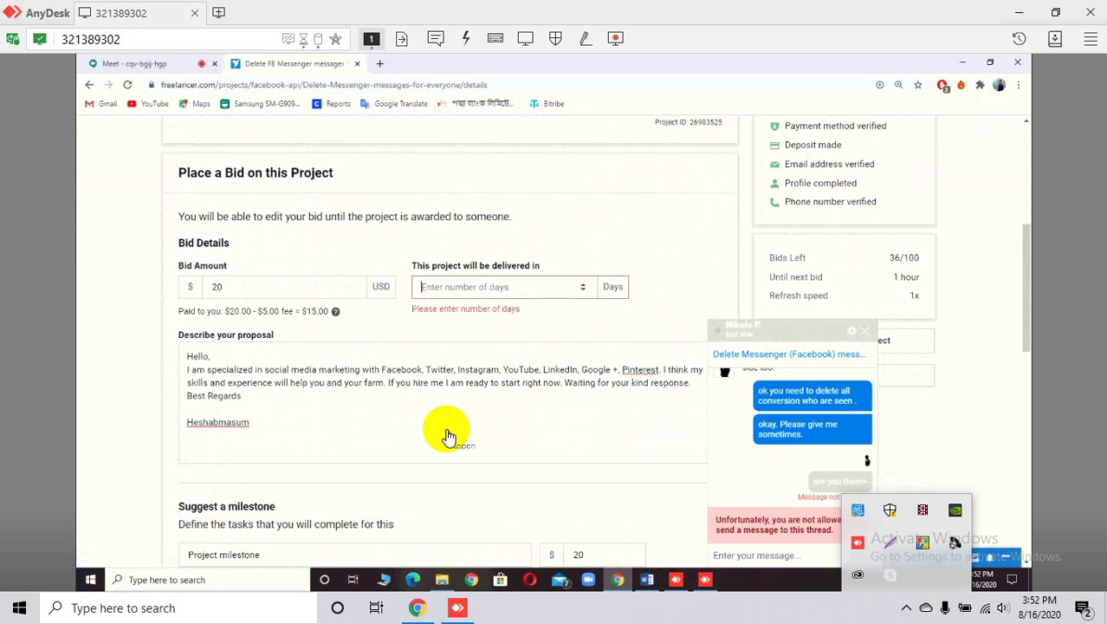
pyautogui.scroll(-4, 448, 436)
pyautogui.scroll(3, 450, 435)
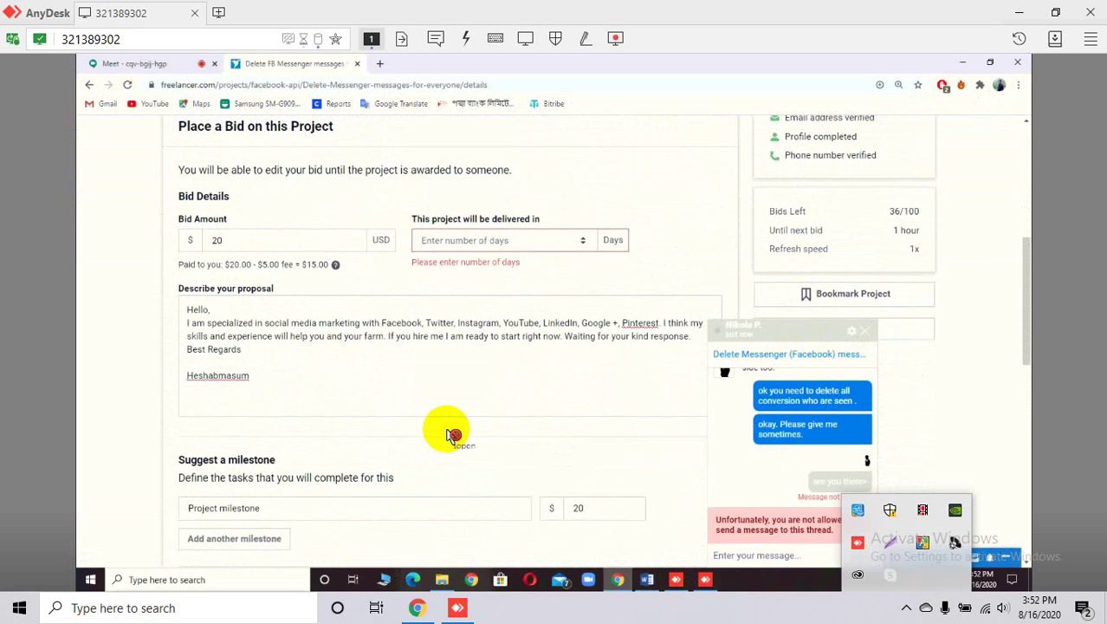
pyautogui.scroll(-5, 450, 434)
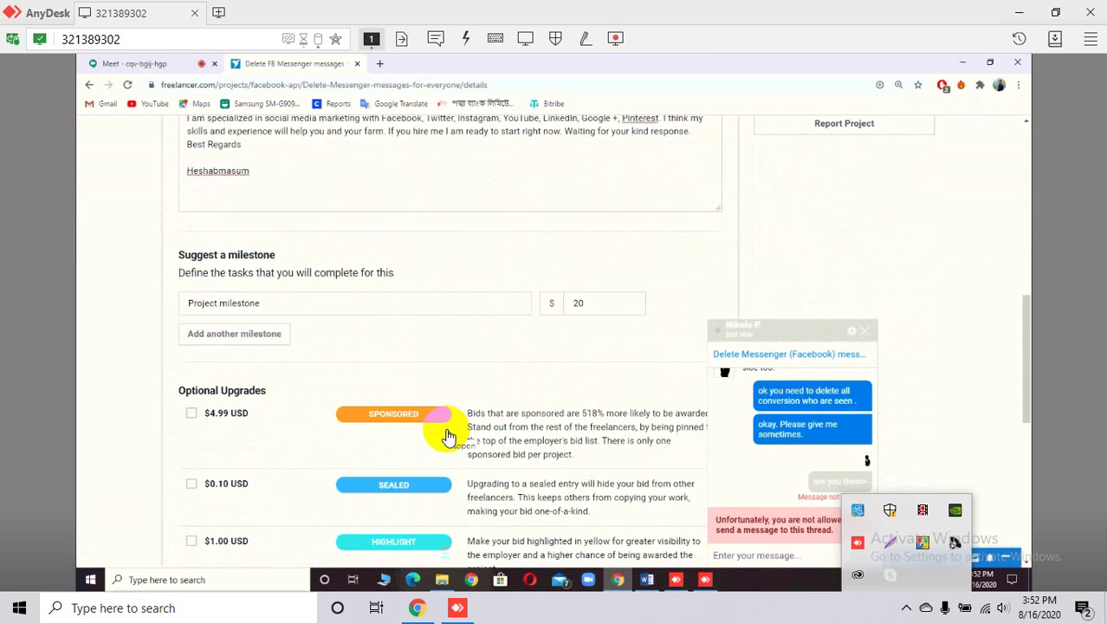
pyautogui.scroll(3, 450, 435)
pyautogui.scroll(5, 451, 435)
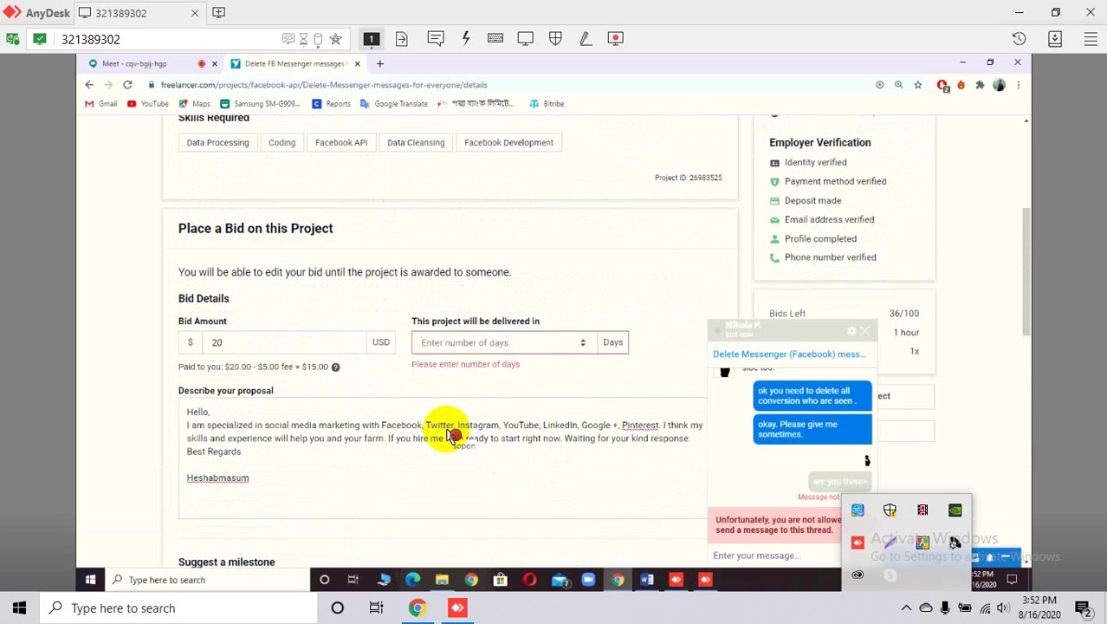
pyautogui.scroll(-6, 448, 436)
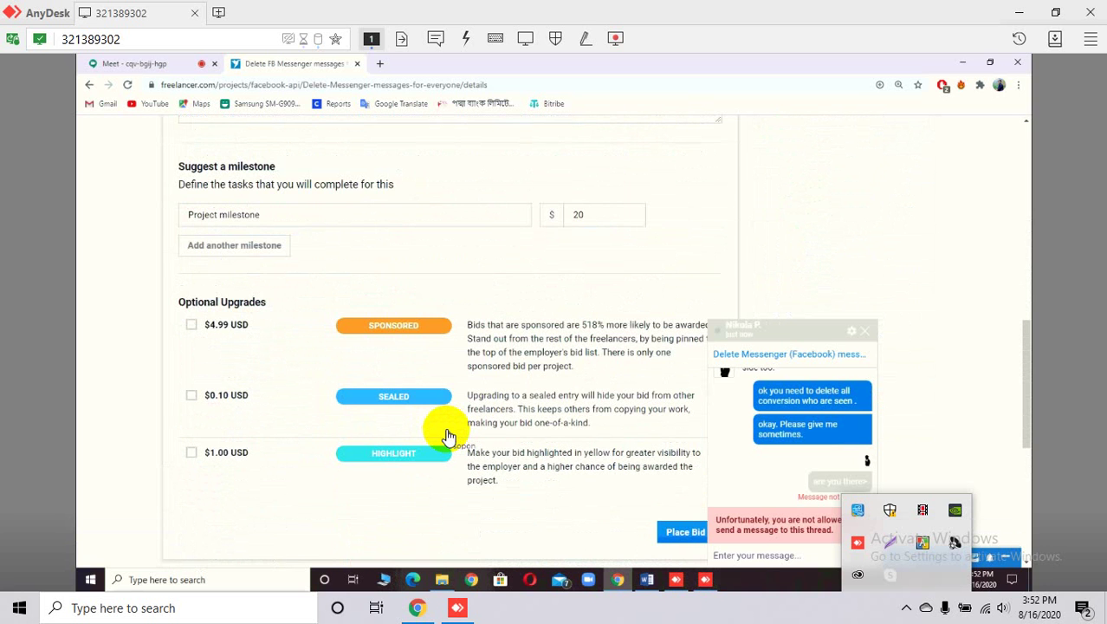
pyautogui.scroll(5, 449, 435)
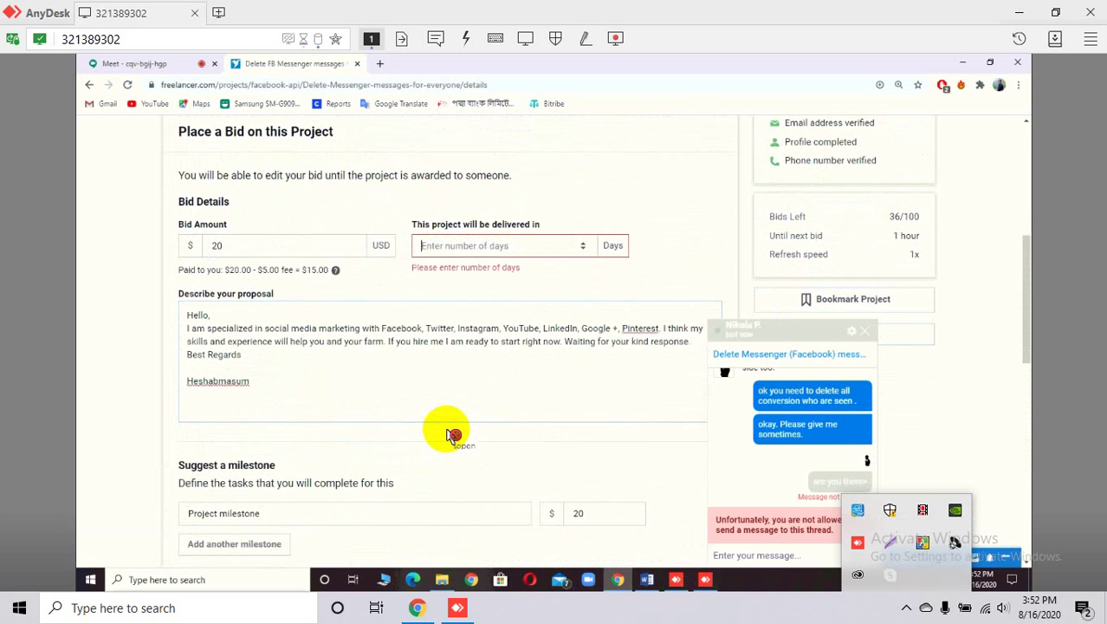
pyautogui.write('4')
# - Check the milestone and optional upgrades and try to place the bid on the Messenger deletion project
pyautogui.scroll(-3, 450, 434)
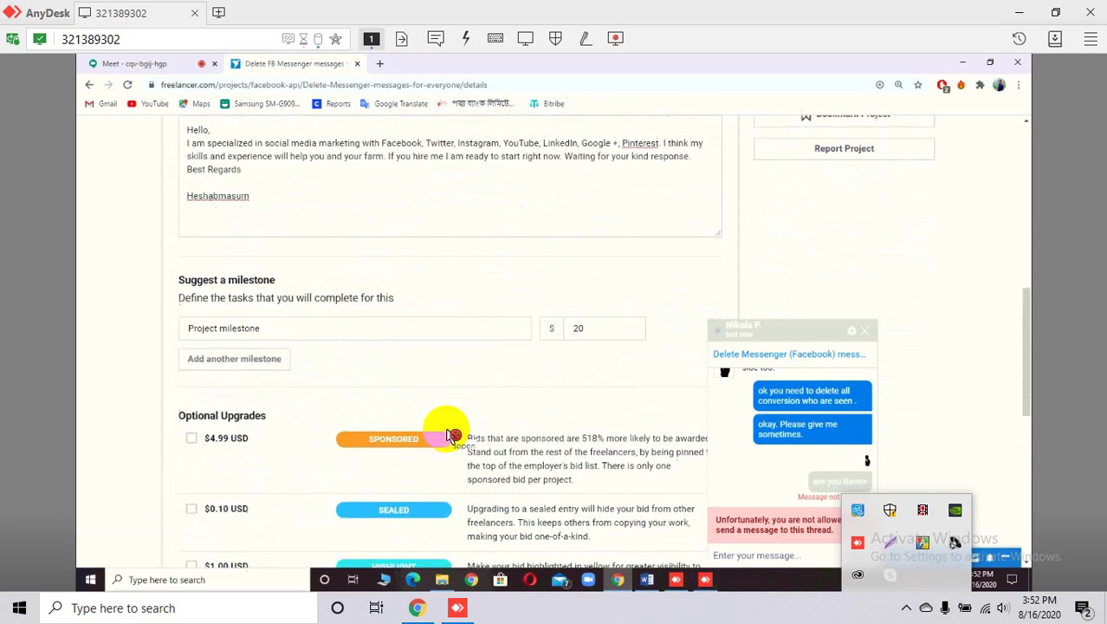
pyautogui.scroll(-3, 451, 435)
pyautogui.scroll(10, 451, 435)
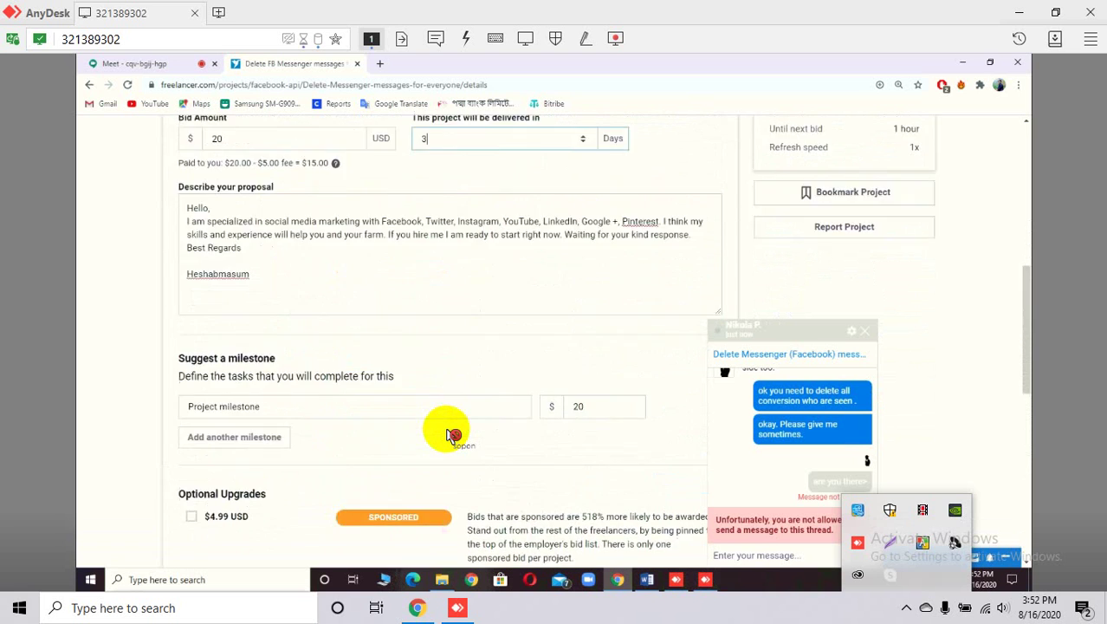
pyautogui.scroll(-8, 451, 435)
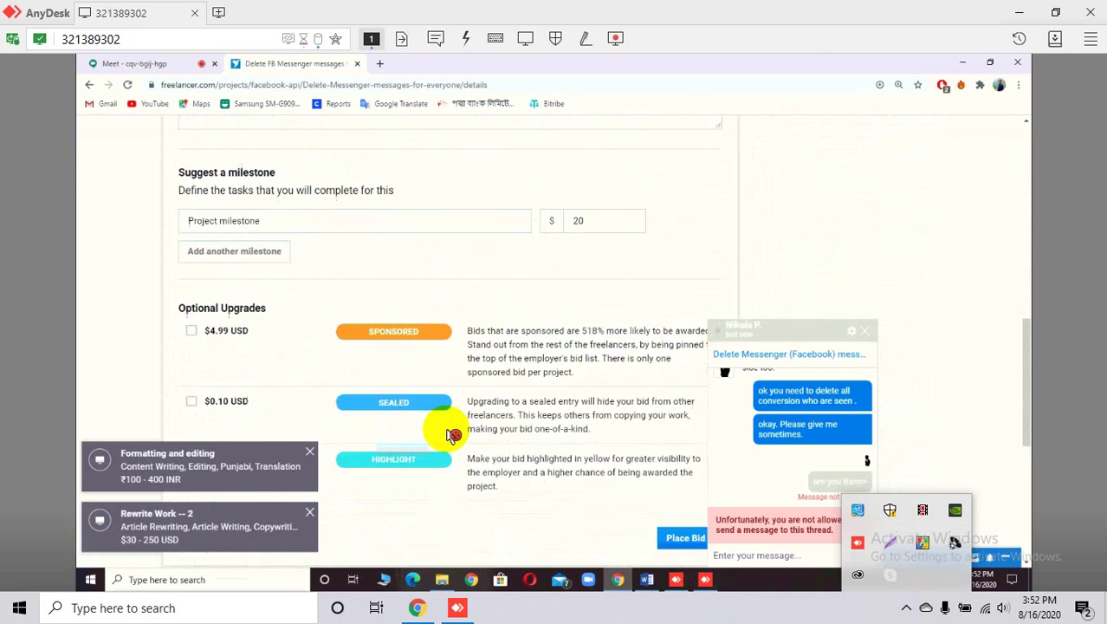
pyautogui.press('Return')
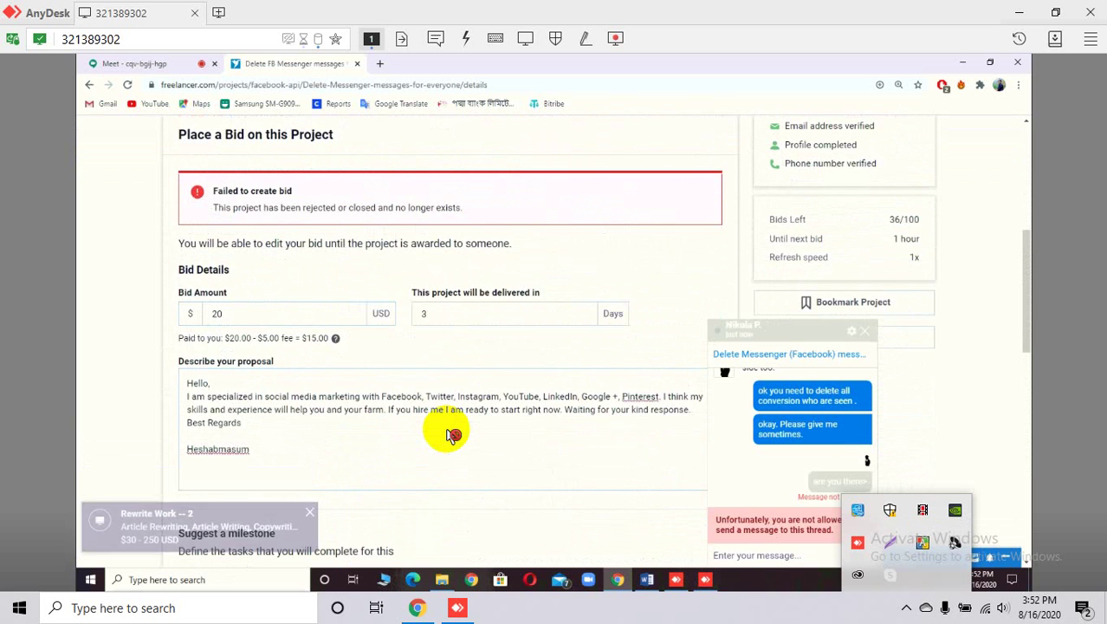
# - Look over the project page and open its proposals to check the bids
pyautogui.scroll(4, 451, 434)
pyautogui.scroll(-3, 450, 435)
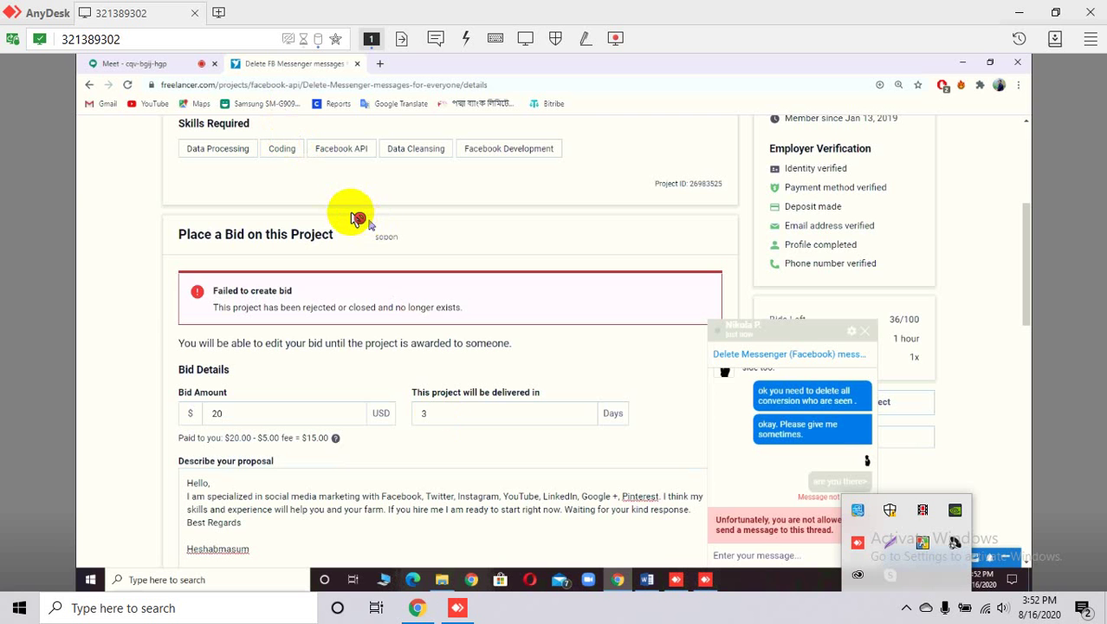
pyautogui.scroll(3, 368, 223)
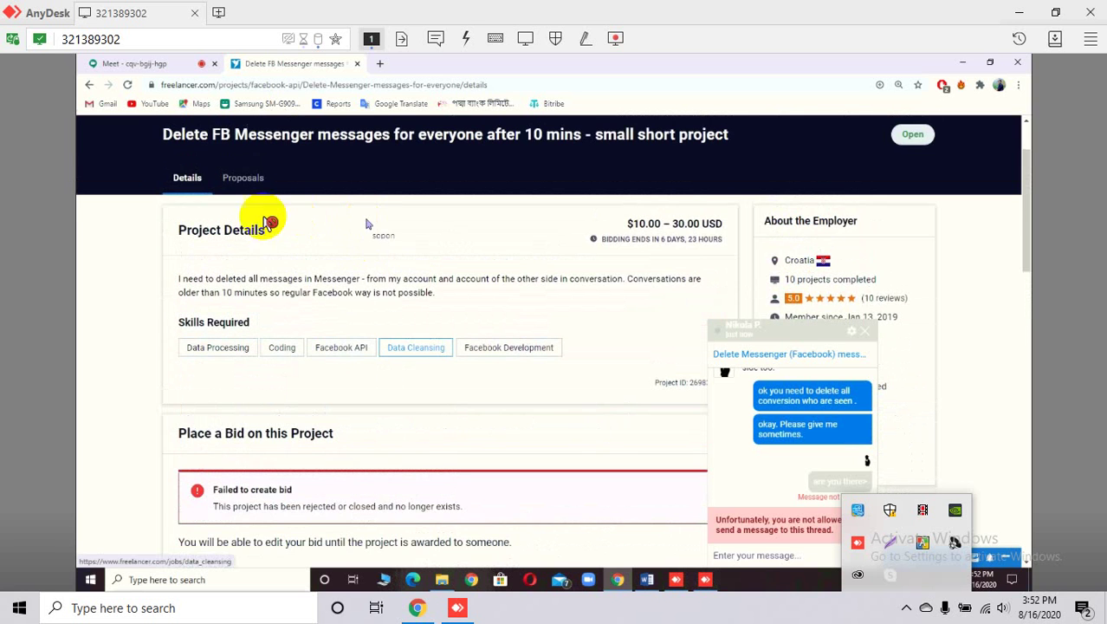
pyautogui.scroll(1, 230, 182)
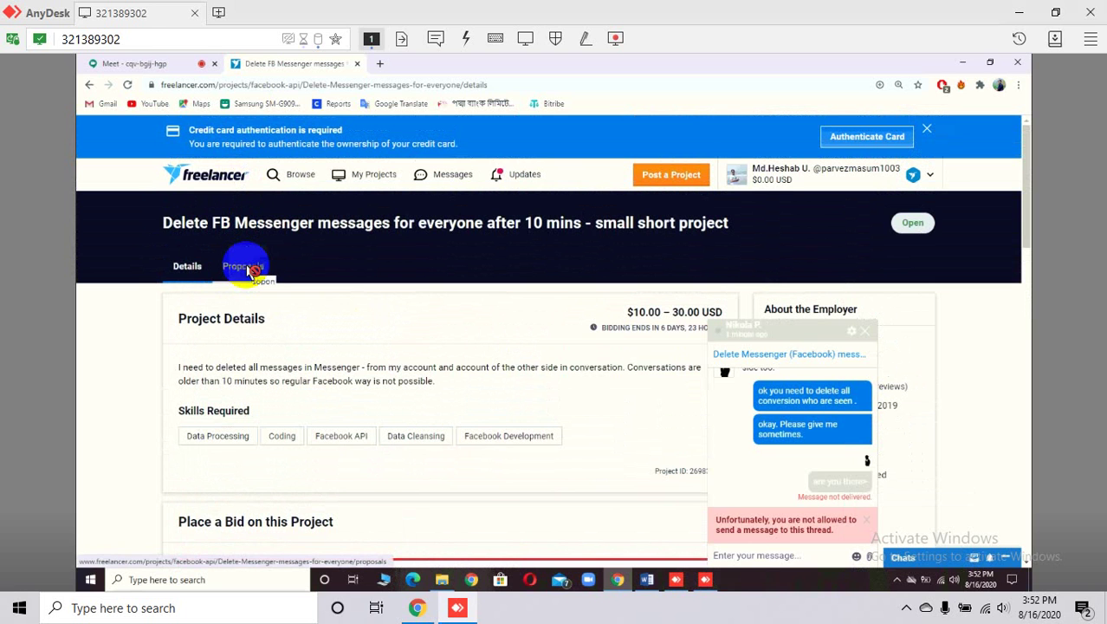
pyautogui.click(249, 268)
pyautogui.scroll(-1, 248, 269)
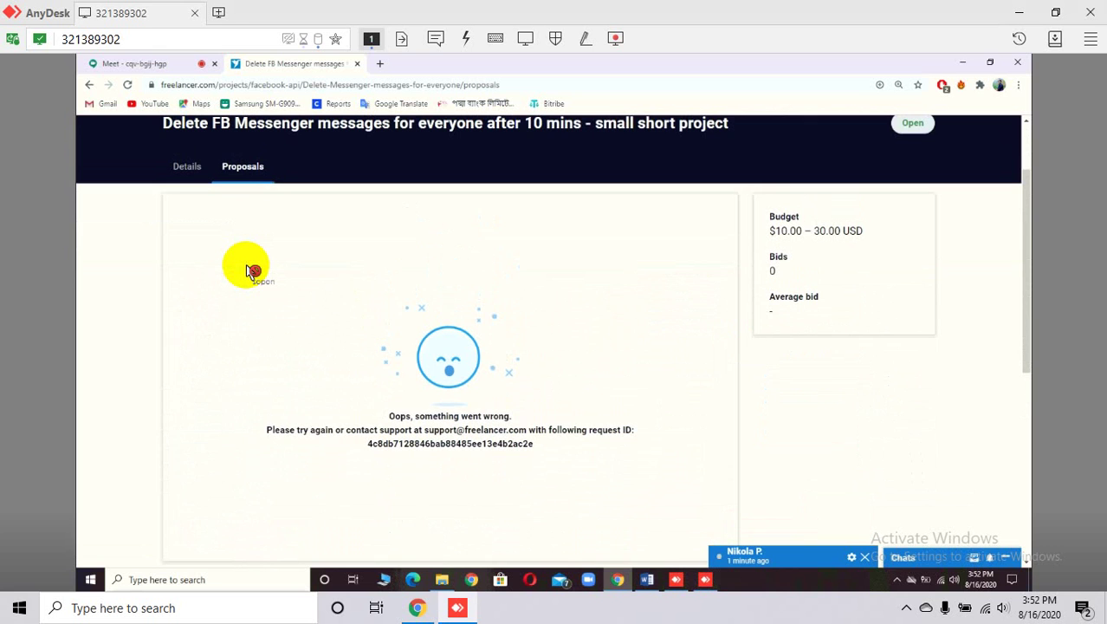
pyautogui.scroll(1, 247, 271)
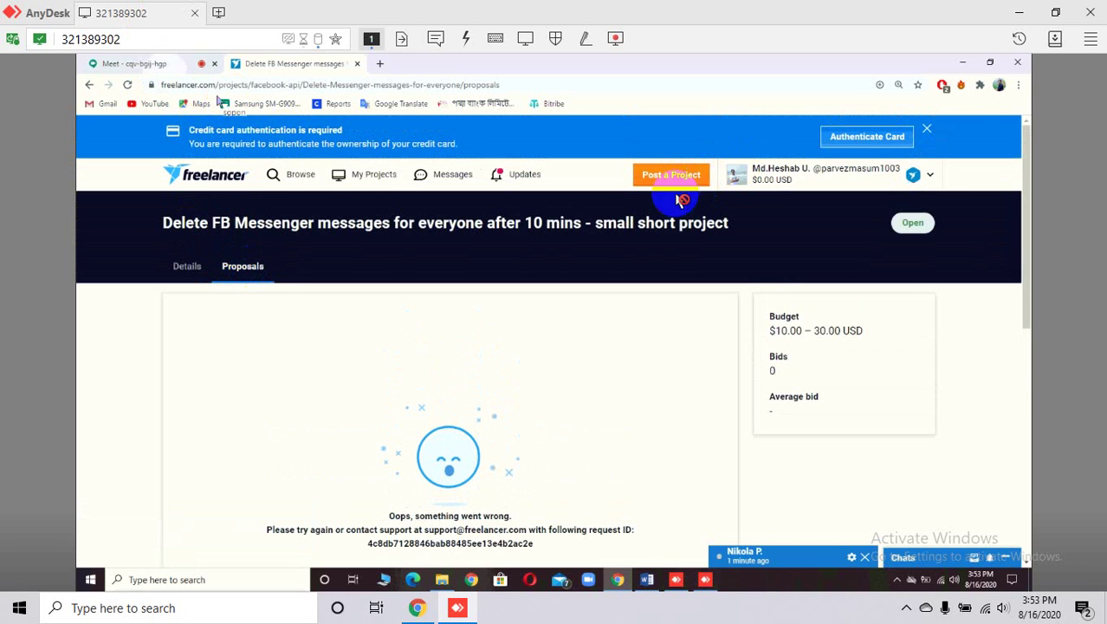
# - Close the AnyDesk session and show the list of people in the Google Meet call
pyautogui.click(1091, 15)
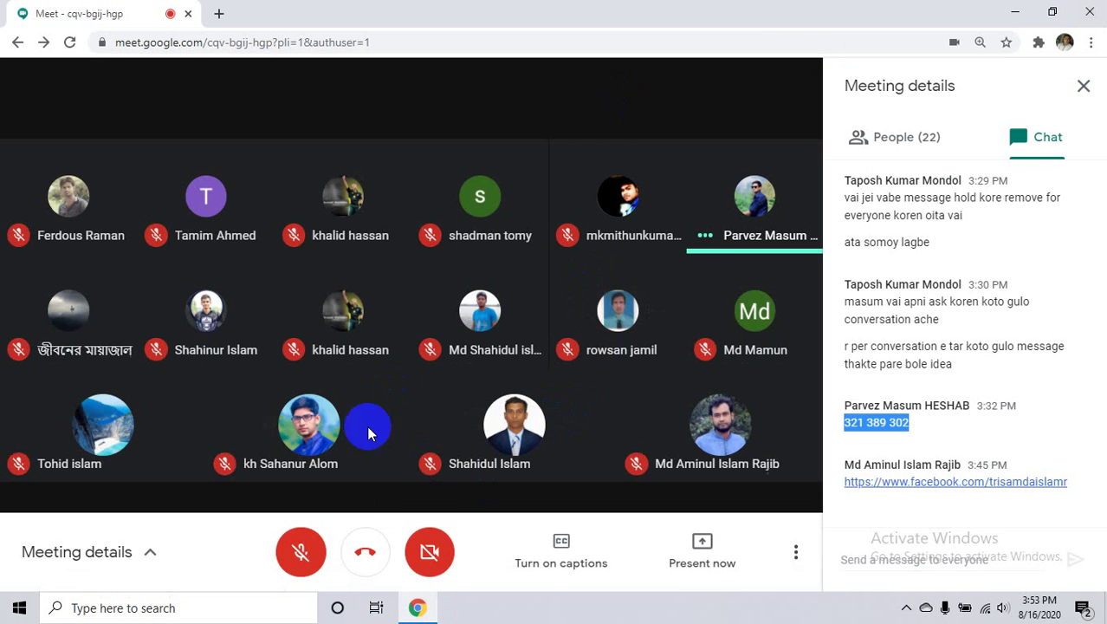
pyautogui.click(1016, 12)
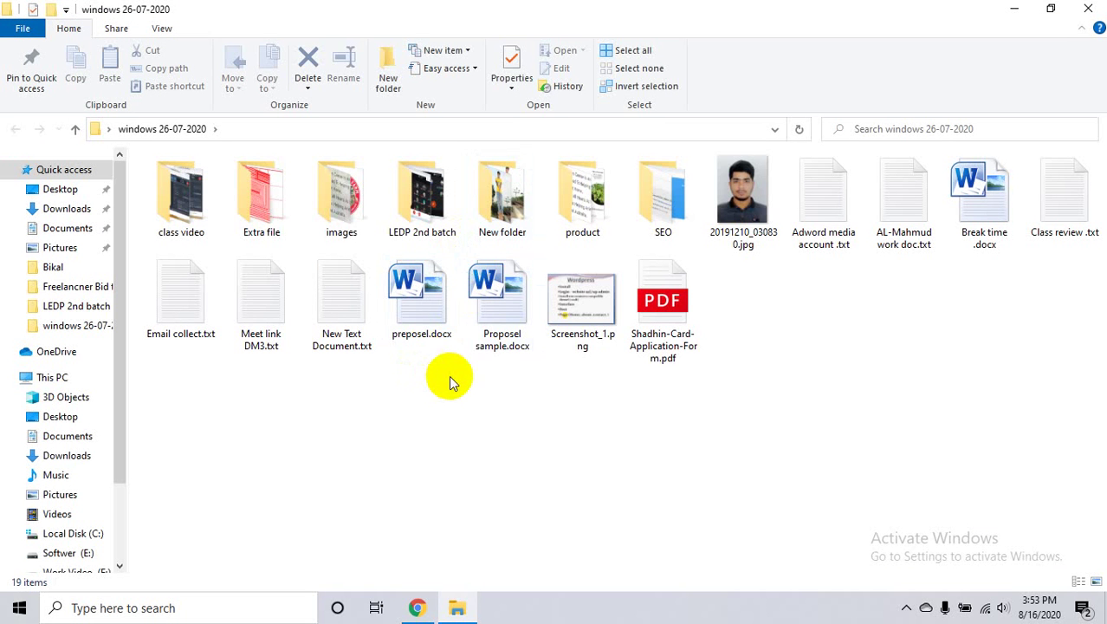
pyautogui.click(421, 610)
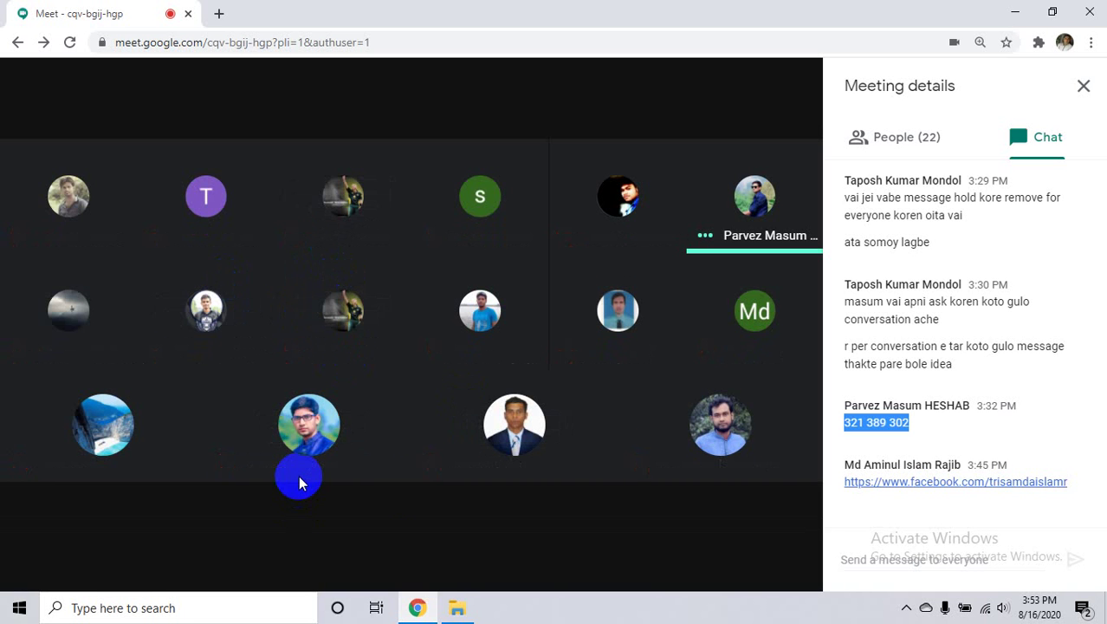
pyautogui.moveTo(745, 429)
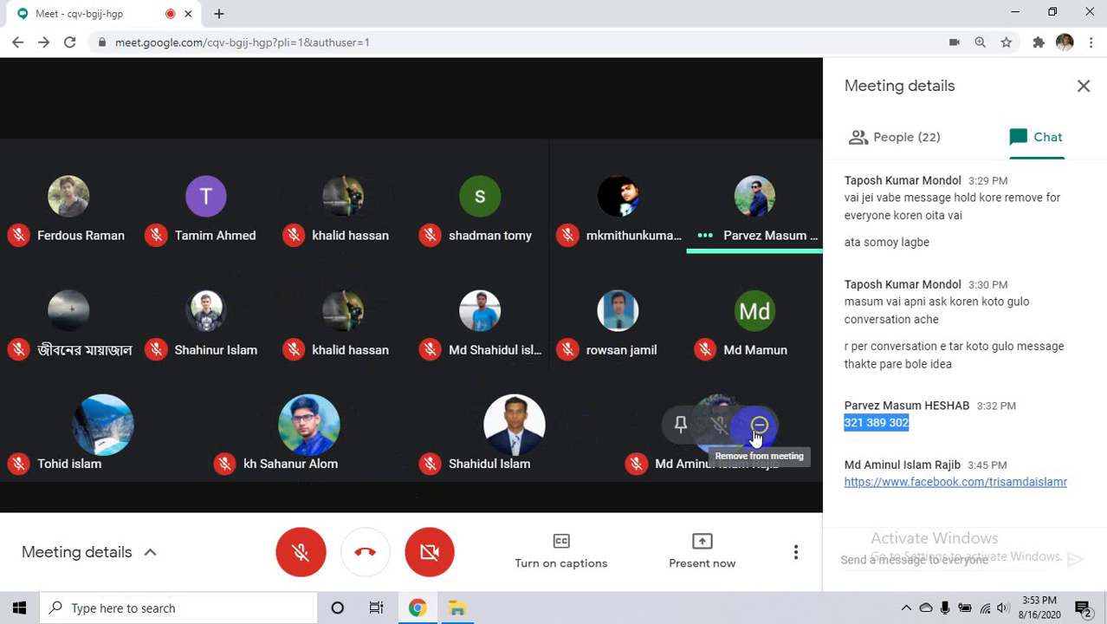
pyautogui.click(917, 148)
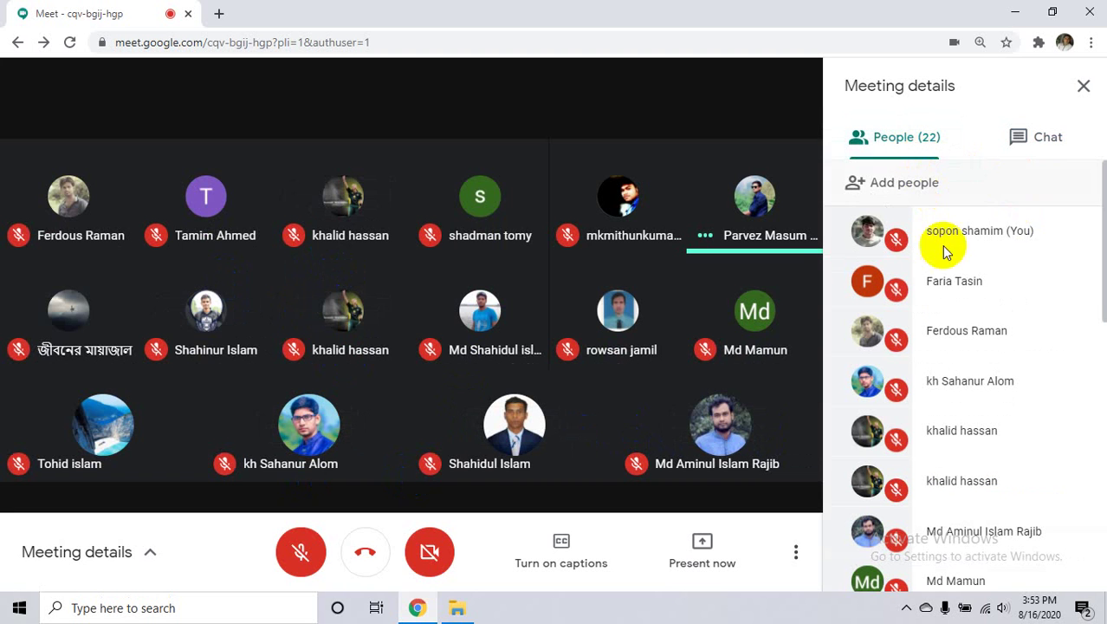
pyautogui.moveTo(927, 292)
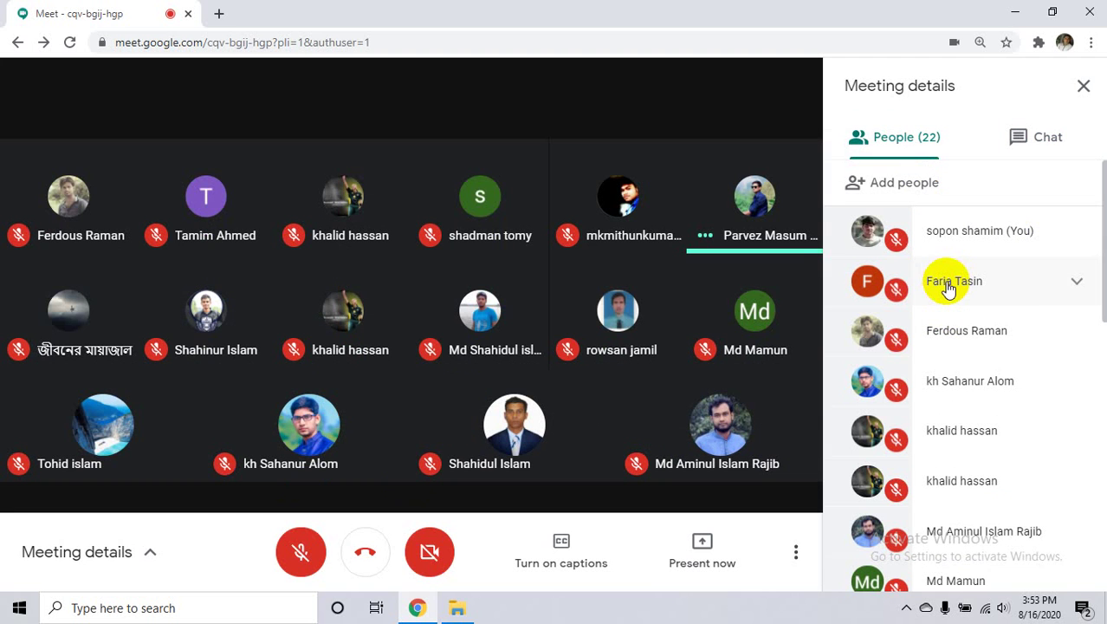
# - Capture a screenshot area covering nearly the whole screen with the Meet call and its participant list
pyautogui.moveTo(490, 314)
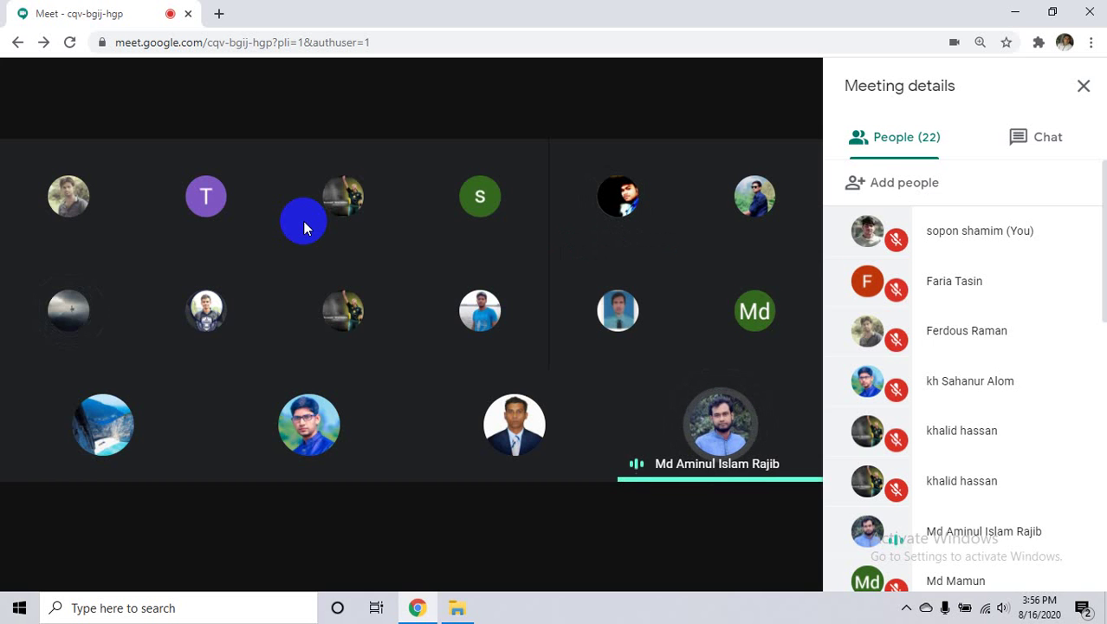
pyautogui.moveTo(303, 225)
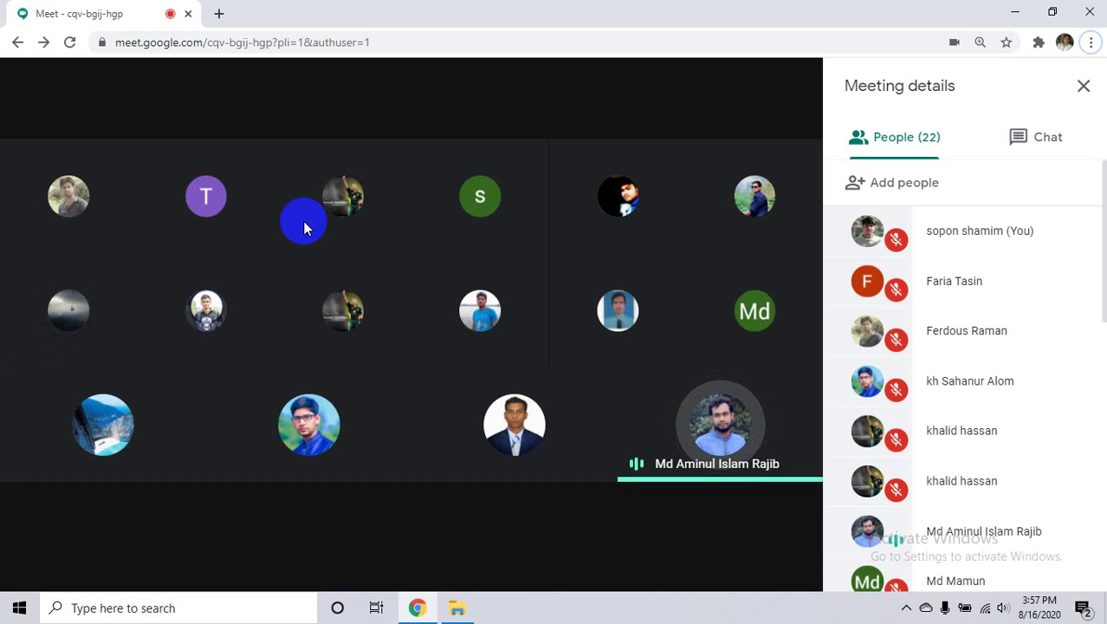
pyautogui.moveTo(321, 165)
pyautogui.press('Print')
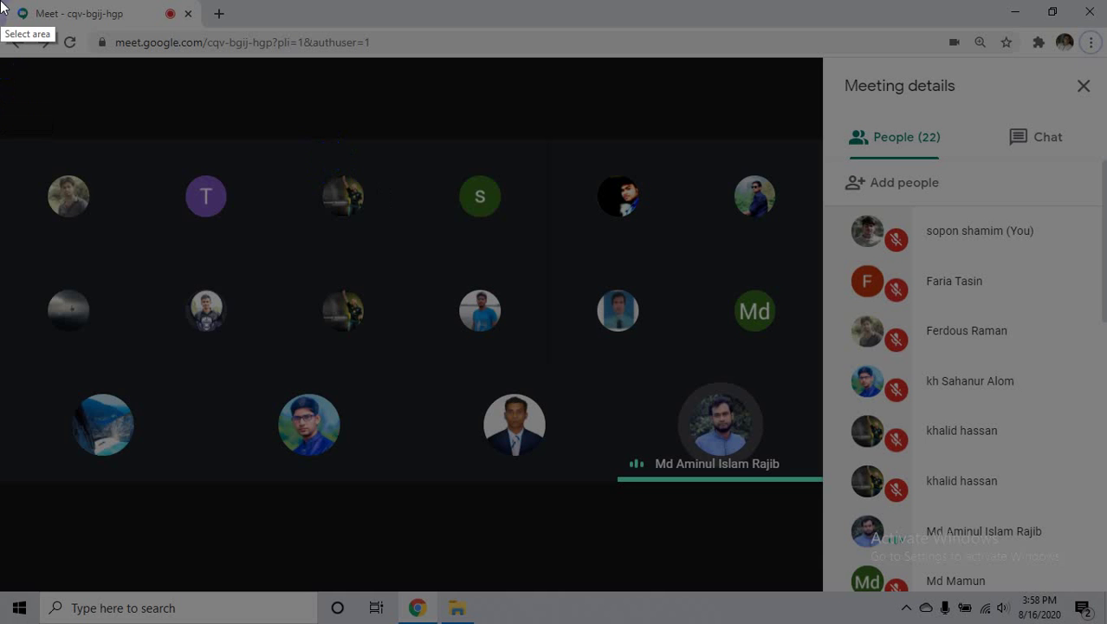
pyautogui.moveTo(0, 0); pyautogui.dragTo(1093, 609)
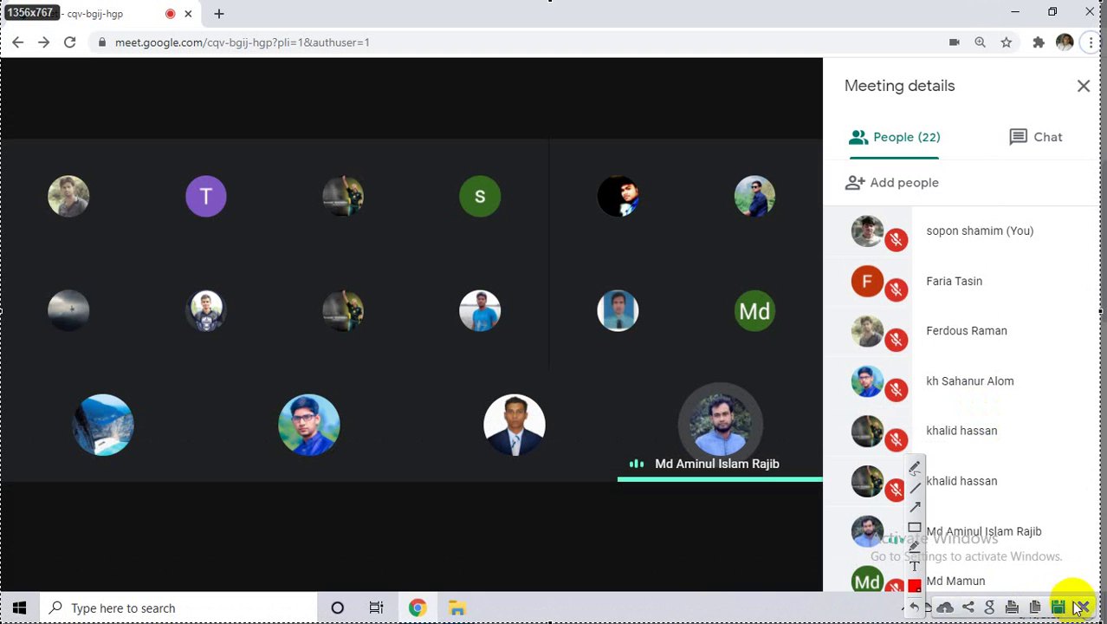
# - Choose the LEDP 2nd batch folder inside windows 26-07-2020 for saving the screenshot, and decline replacing the existing Screenshot_1.jpg
pyautogui.click(1059, 609)
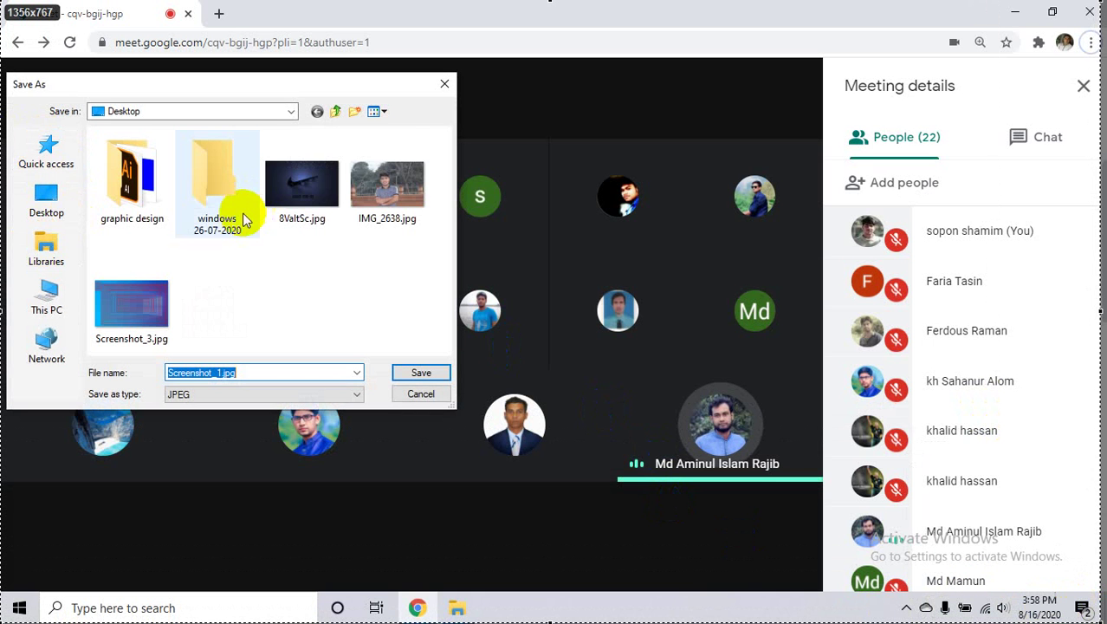
pyautogui.doubleClick(206, 182)
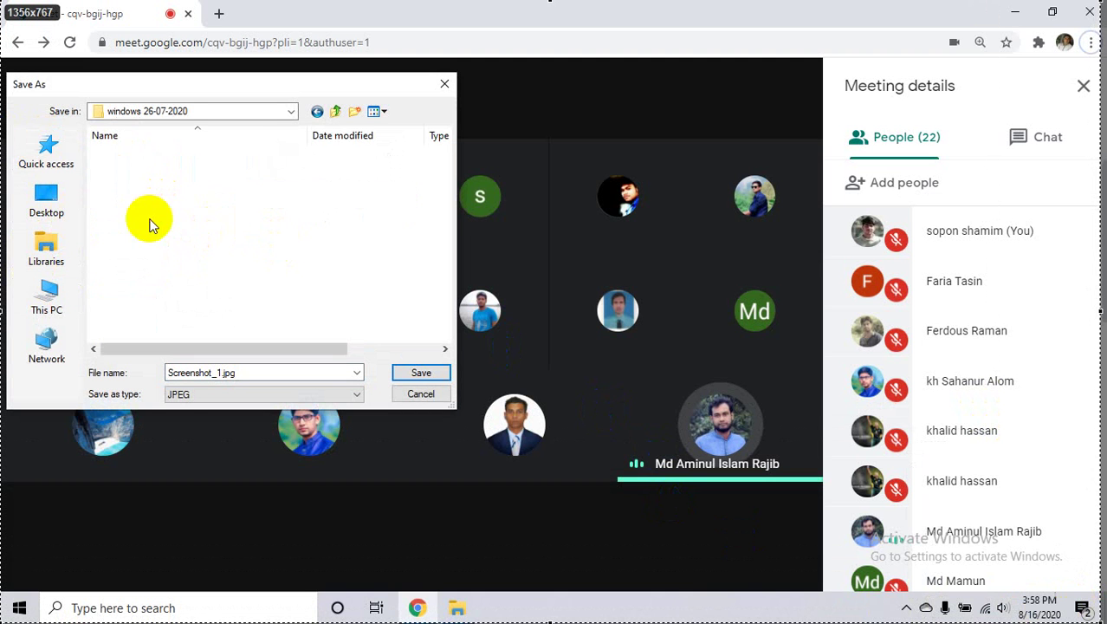
pyautogui.doubleClick(158, 197)
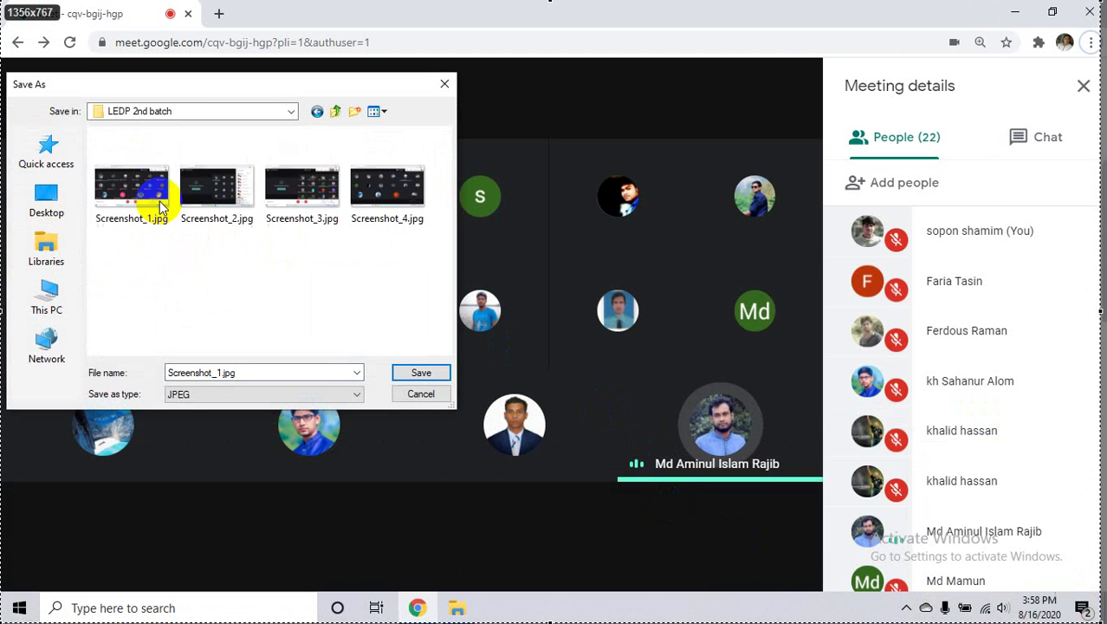
pyautogui.click(524, 329)
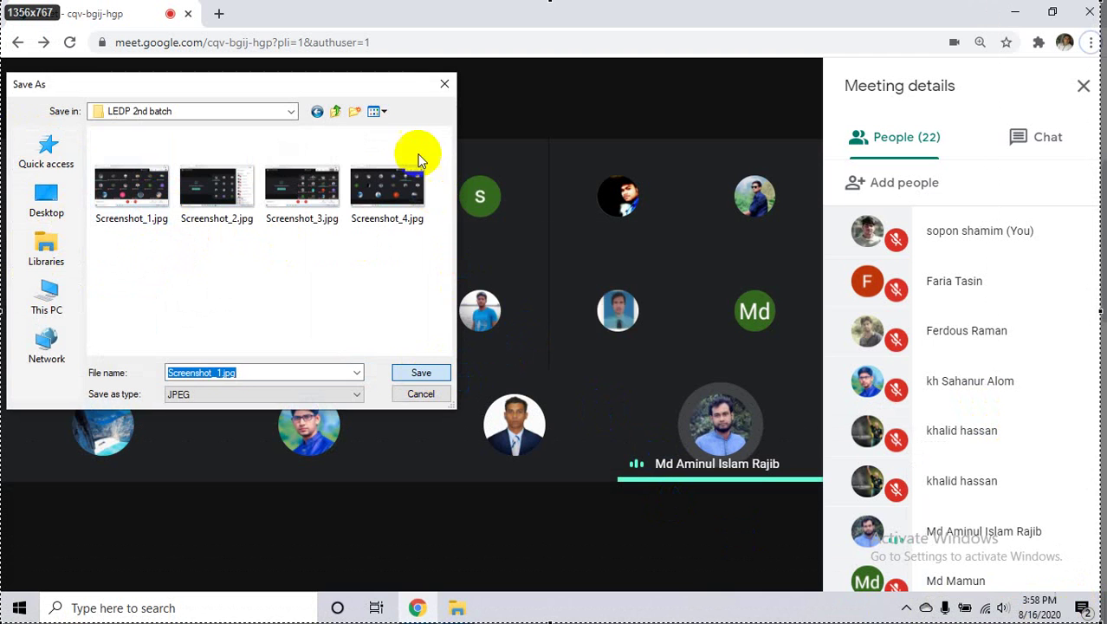
pyautogui.press('Return')
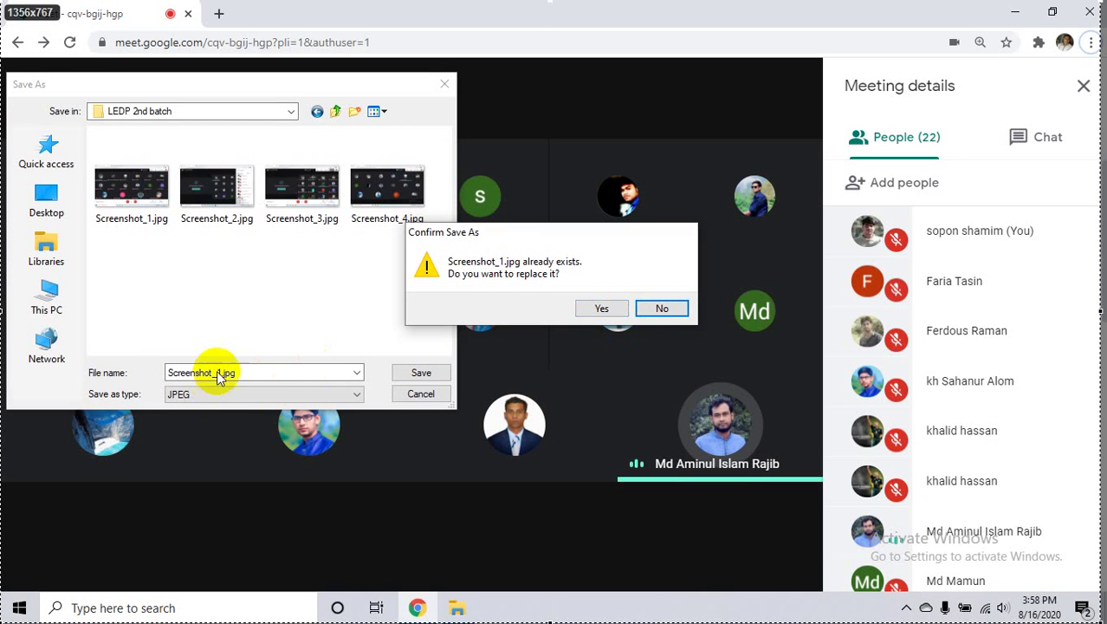
pyautogui.click(661, 309)
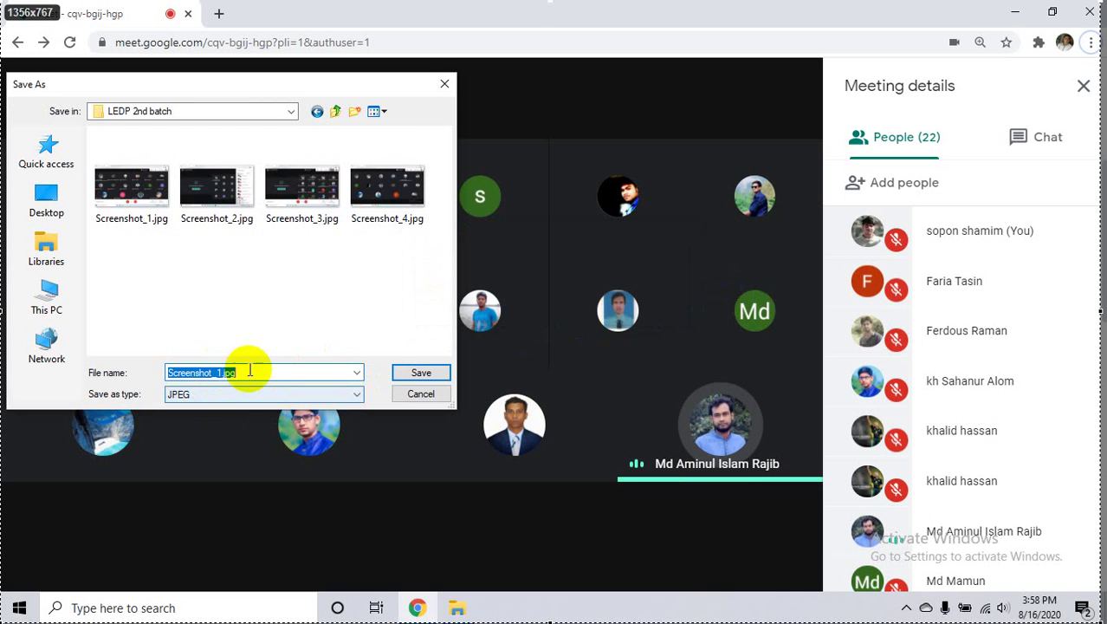
# - Rename the screenshot file to Screenshot_5.jpg and save it as a JPEG in the LEDP 2nd batch folder
pyautogui.click(222, 371)
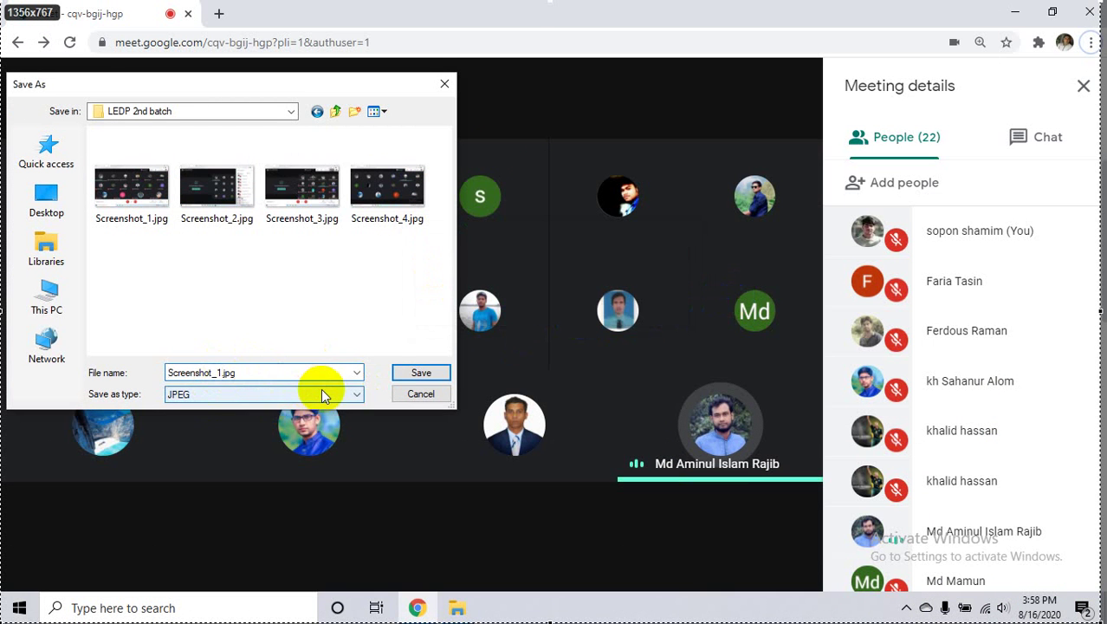
pyautogui.press('BackSpace')
pyautogui.write('5')
pyautogui.press('BackSpace')
pyautogui.write('5')
pyautogui.hotkey('ctrl', 'a')
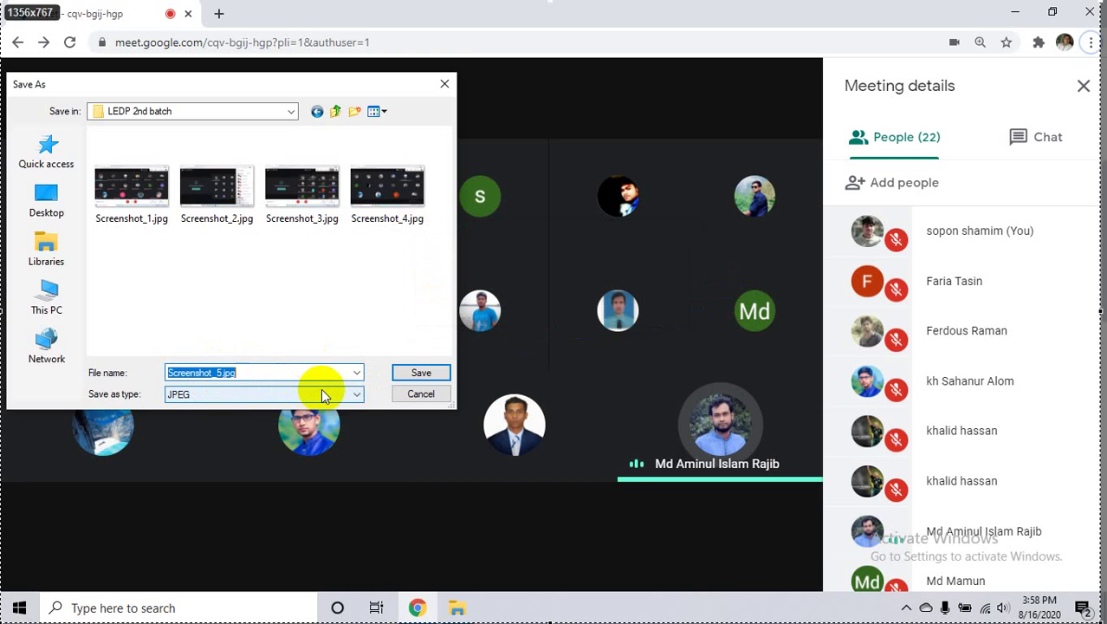
pyautogui.press('Return')
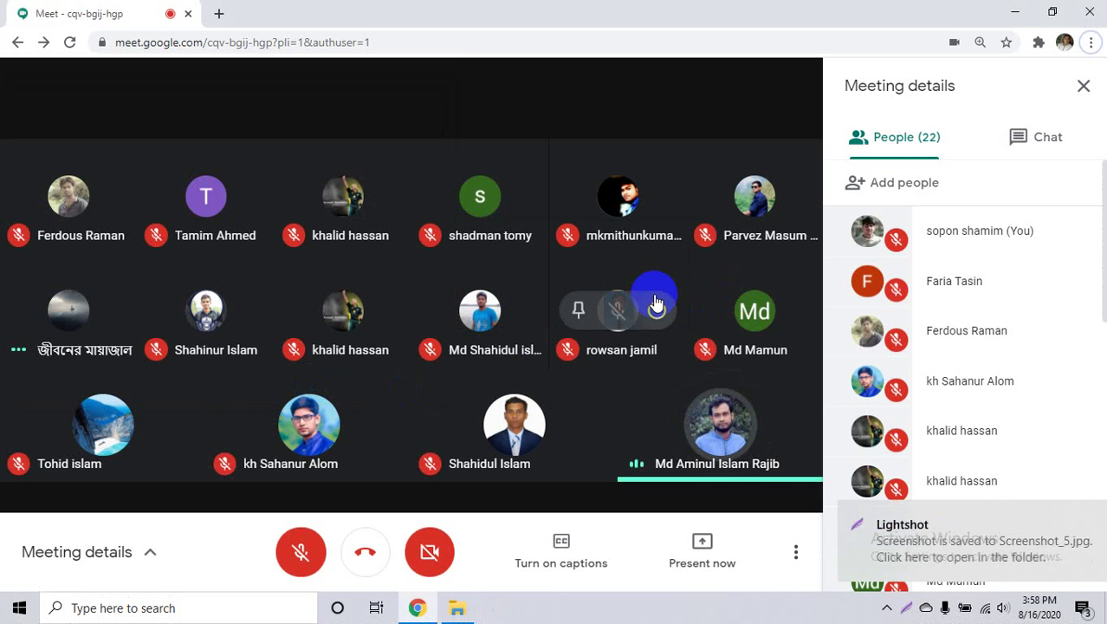
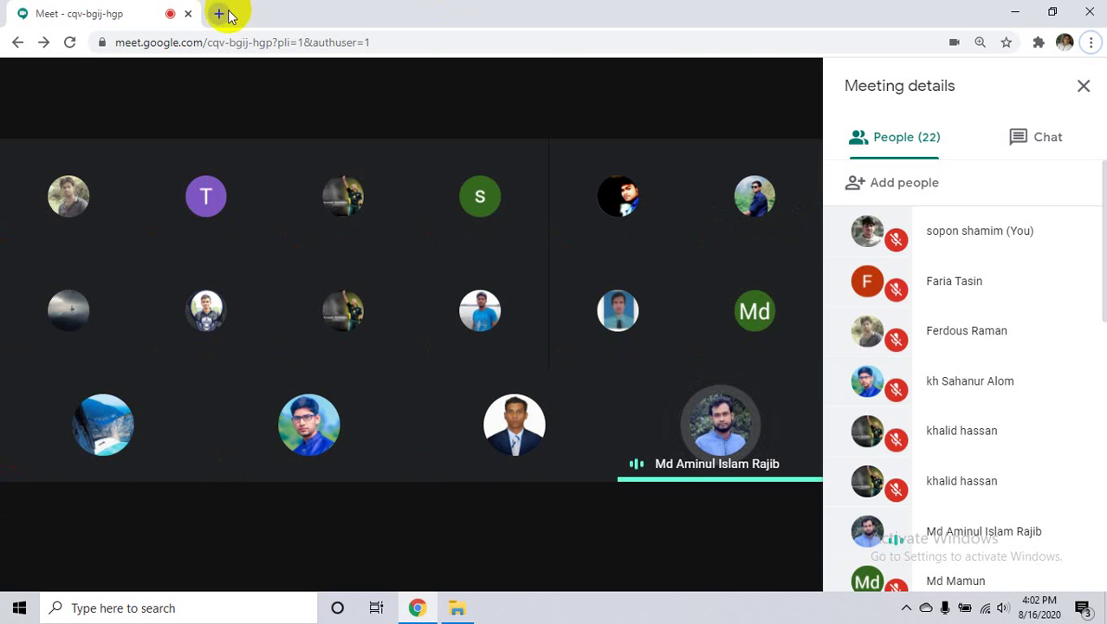
# - Present the entire screen to the participants of the Meet call
pyautogui.moveTo(458, 610)
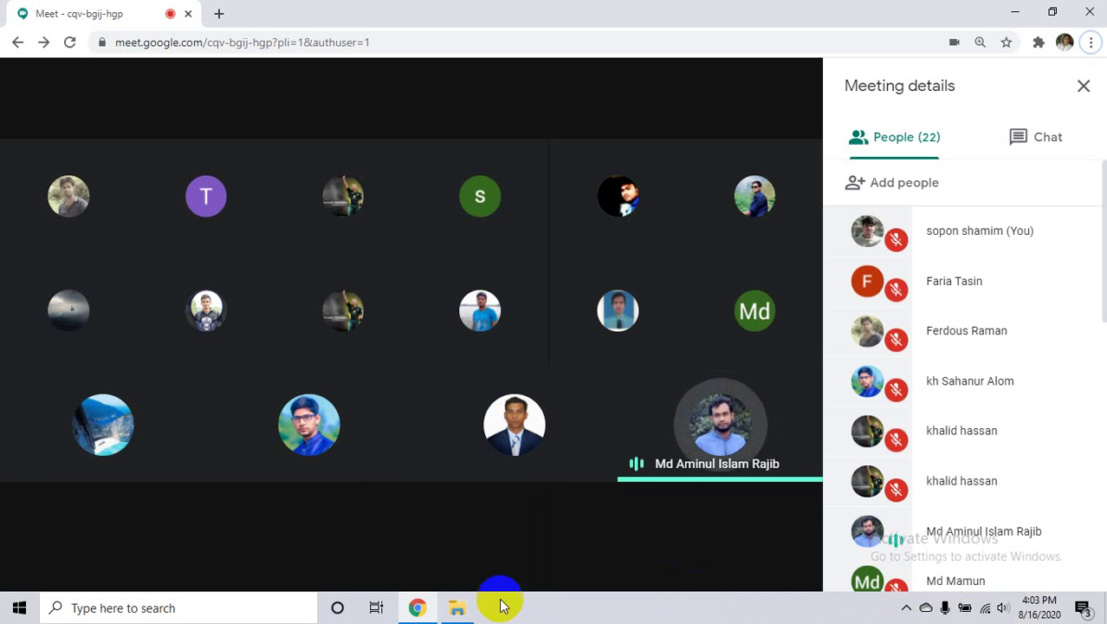
pyautogui.click(703, 556)
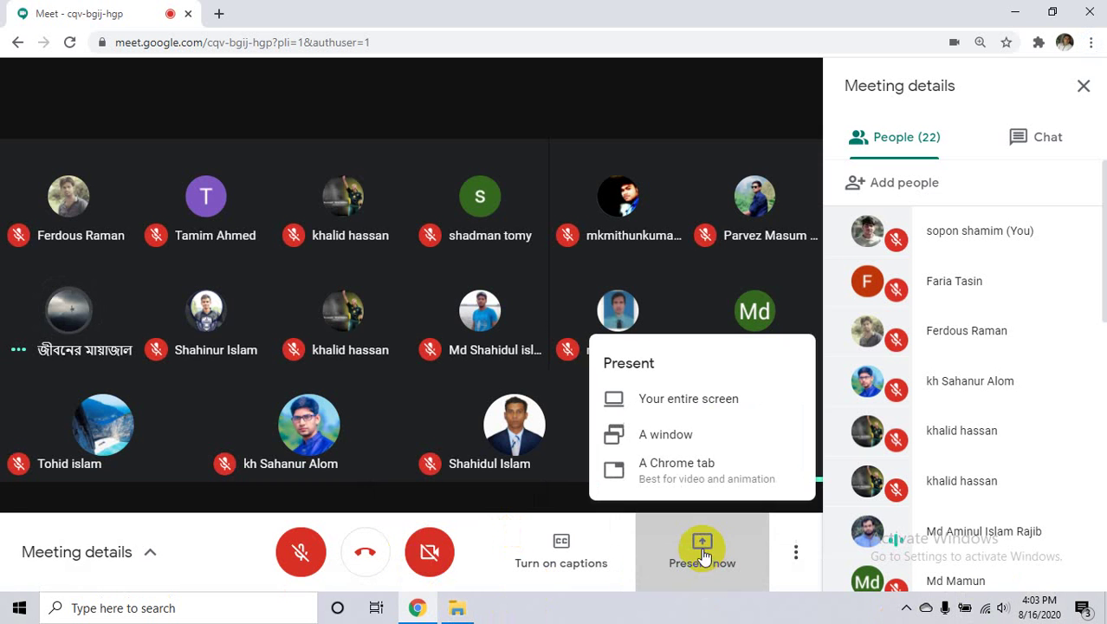
pyautogui.click(686, 397)
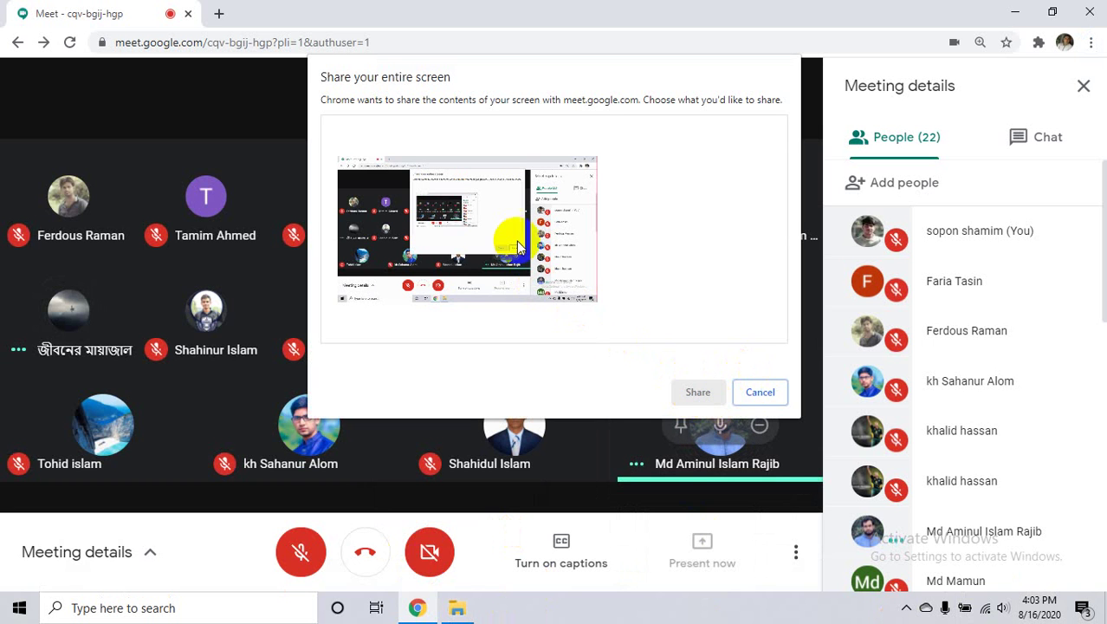
pyautogui.click(518, 246)
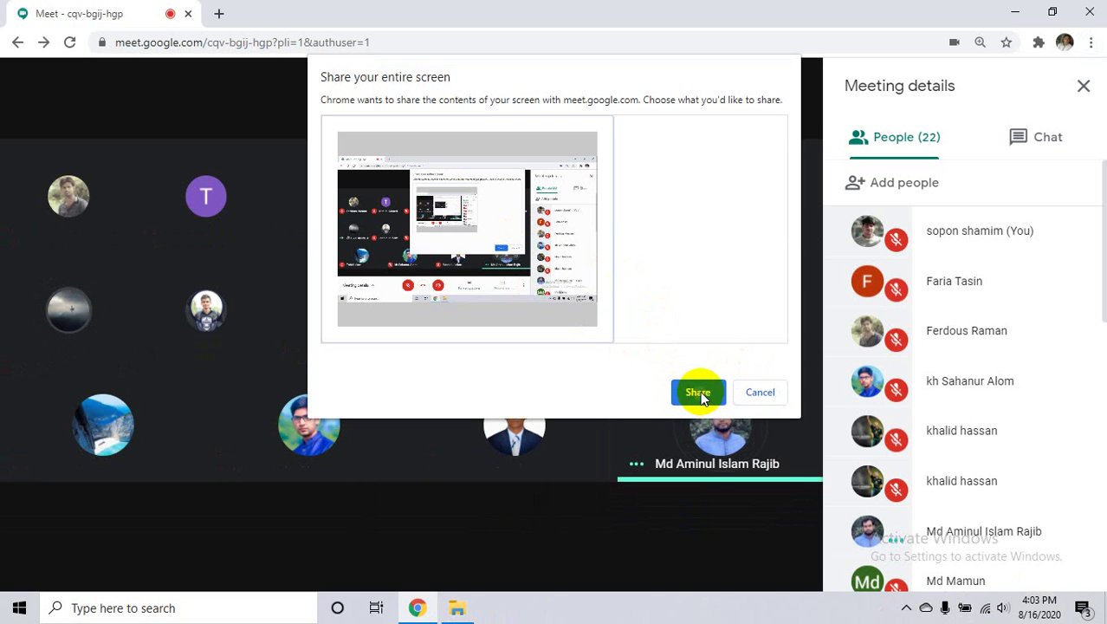
pyautogui.click(698, 392)
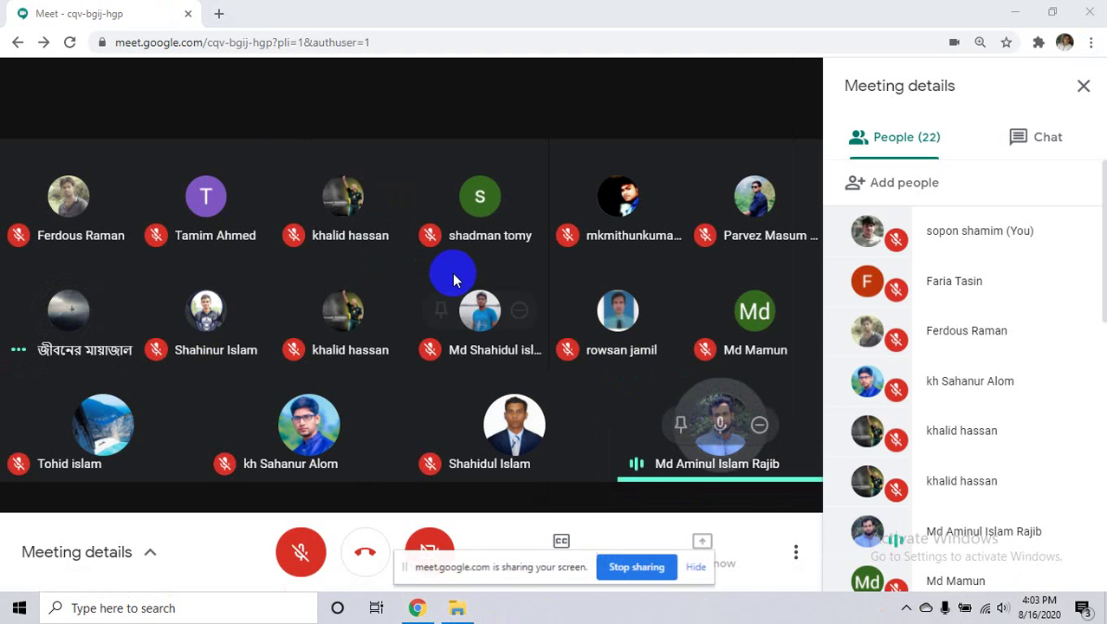
# - Open the Clear browsing data dialog from a new browser tab and set its basic time range to All time
pyautogui.click(219, 13)
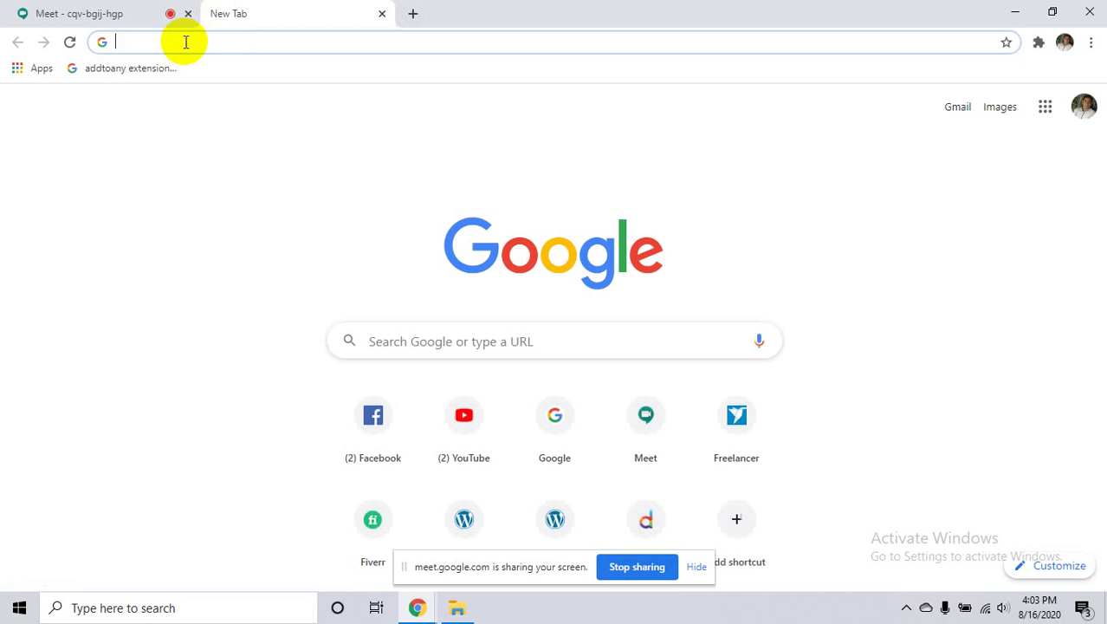
pyautogui.hotkey('ctrl', 'shift', 'Delete')
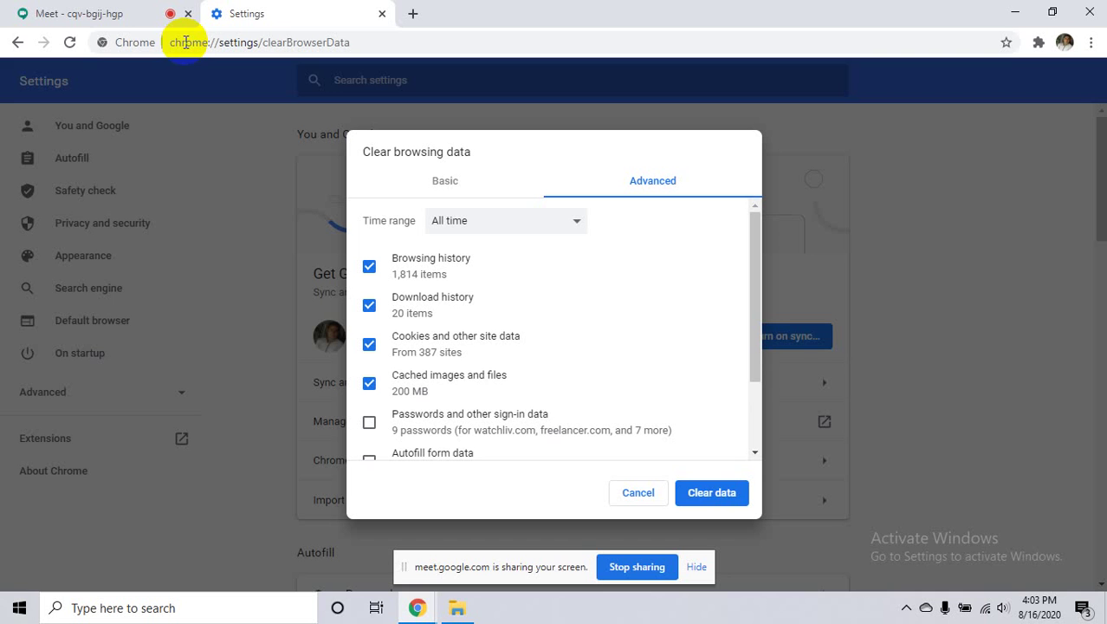
pyautogui.click(445, 181)
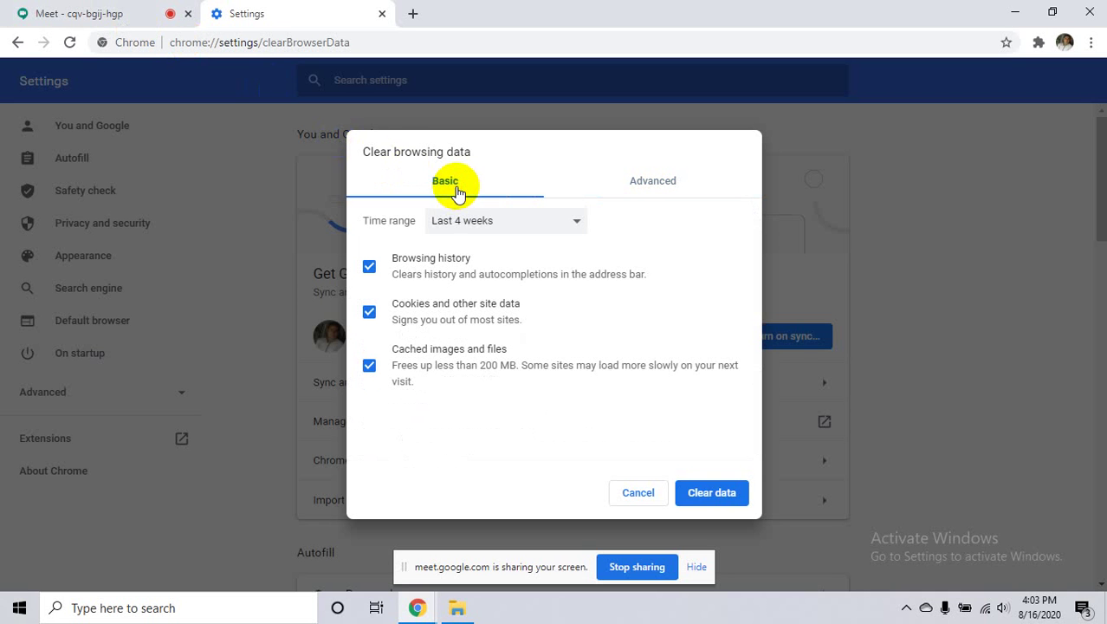
pyautogui.click(488, 225)
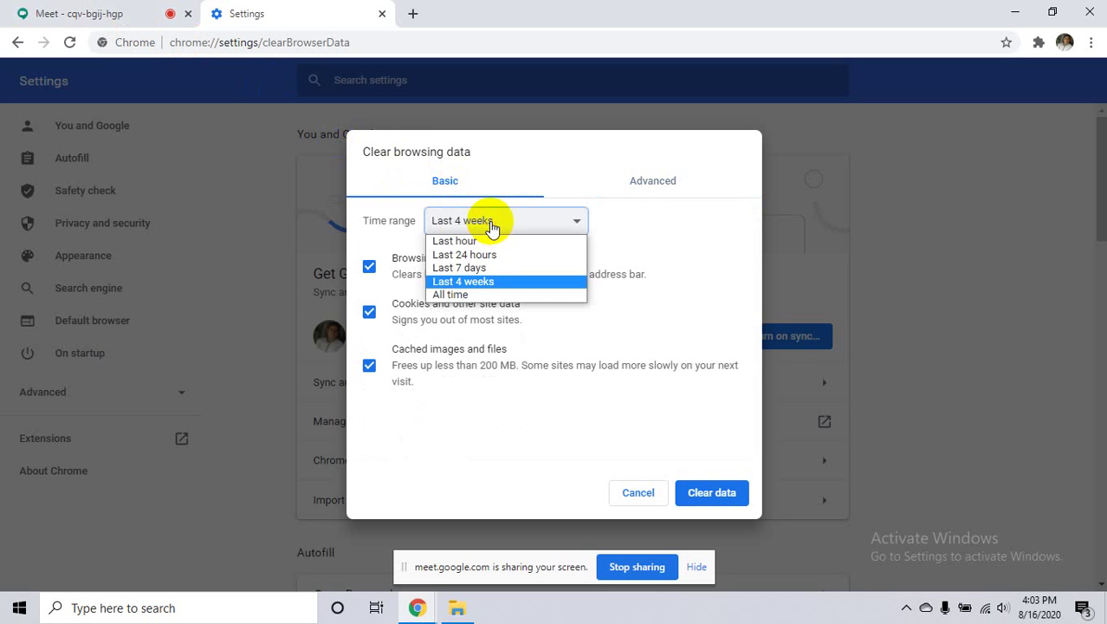
pyautogui.click(489, 295)
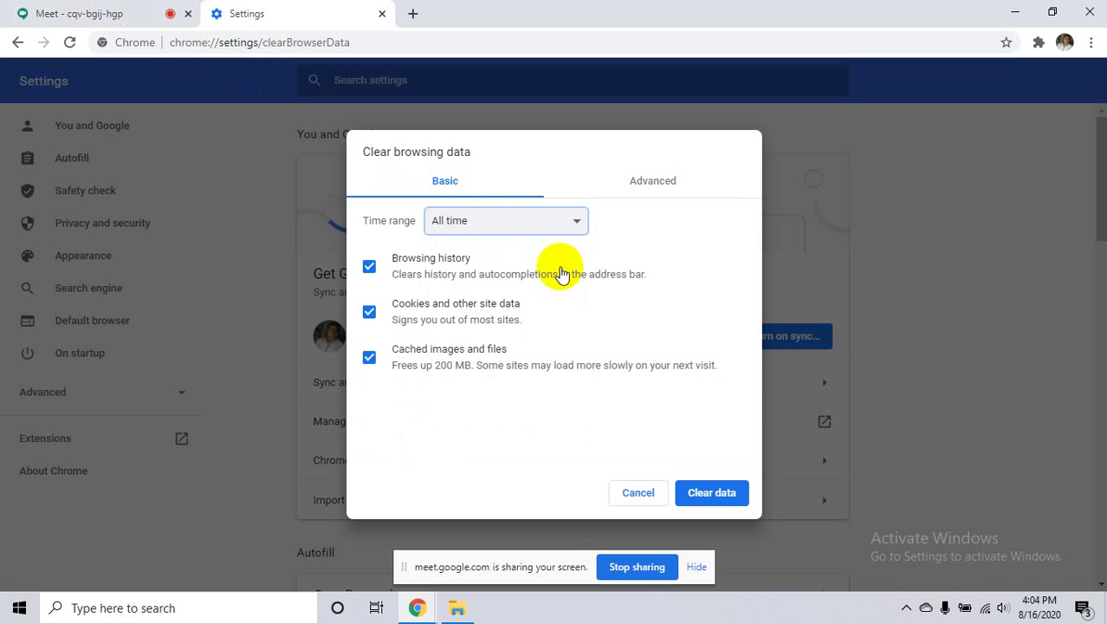
# - Review the advanced time range and data types that can be cleared, and close the dialog without clearing anything
pyautogui.click(633, 192)
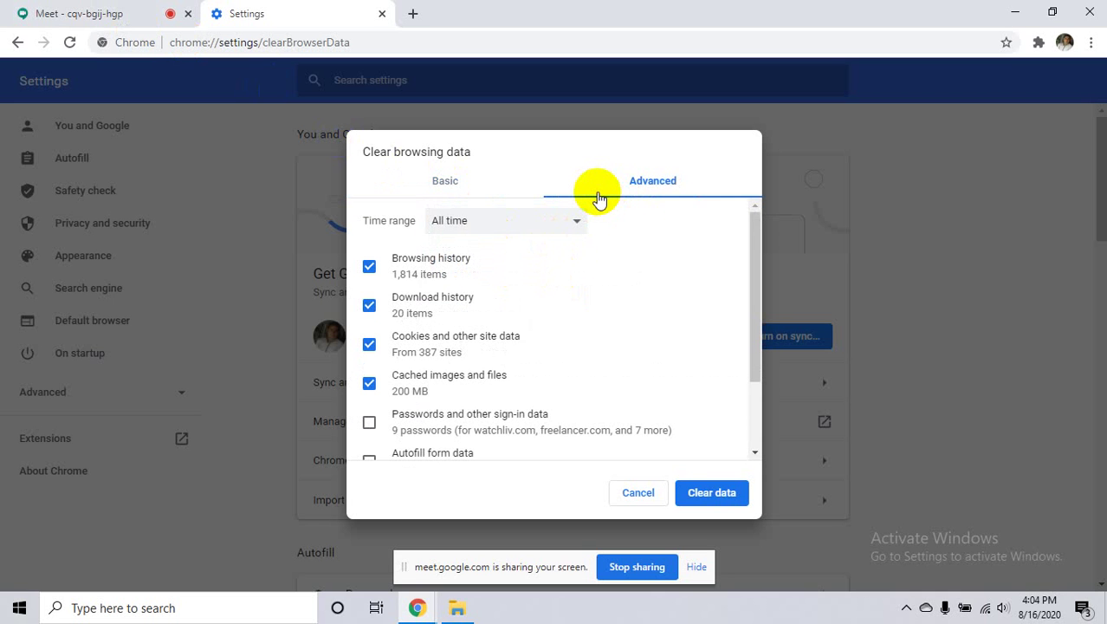
pyautogui.click(524, 227)
pyautogui.click(523, 223)
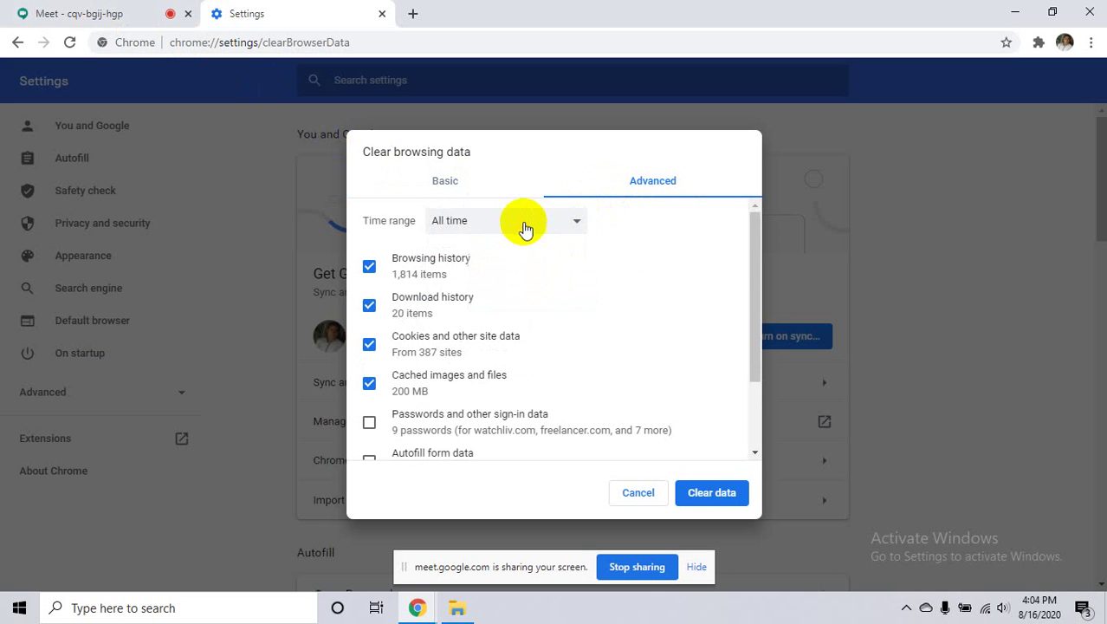
pyautogui.scroll(-2, 546, 247)
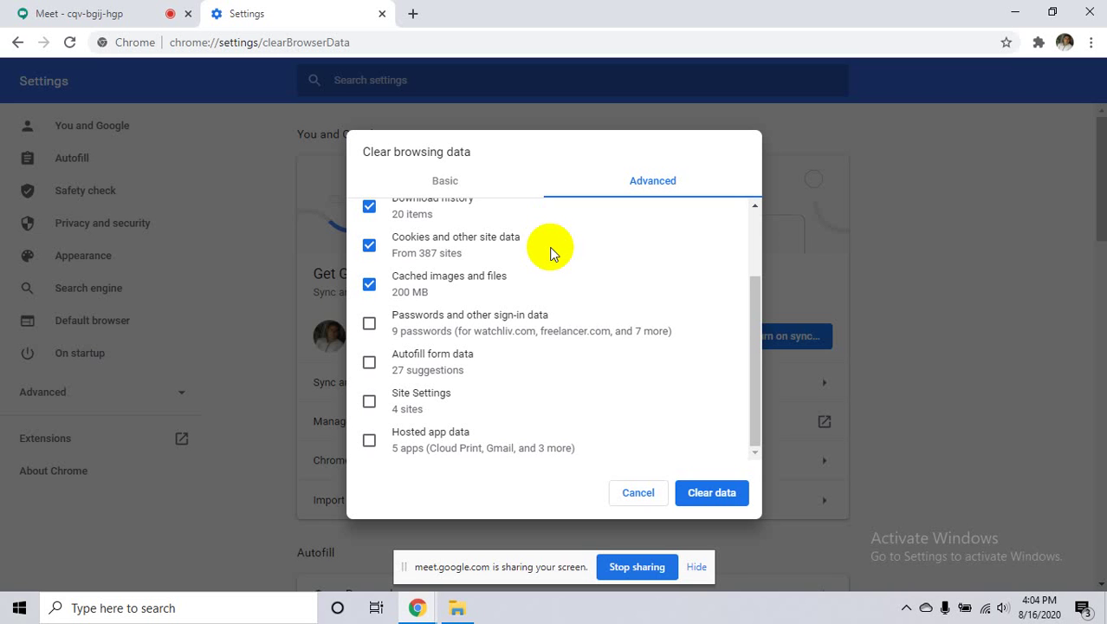
pyautogui.click(628, 499)
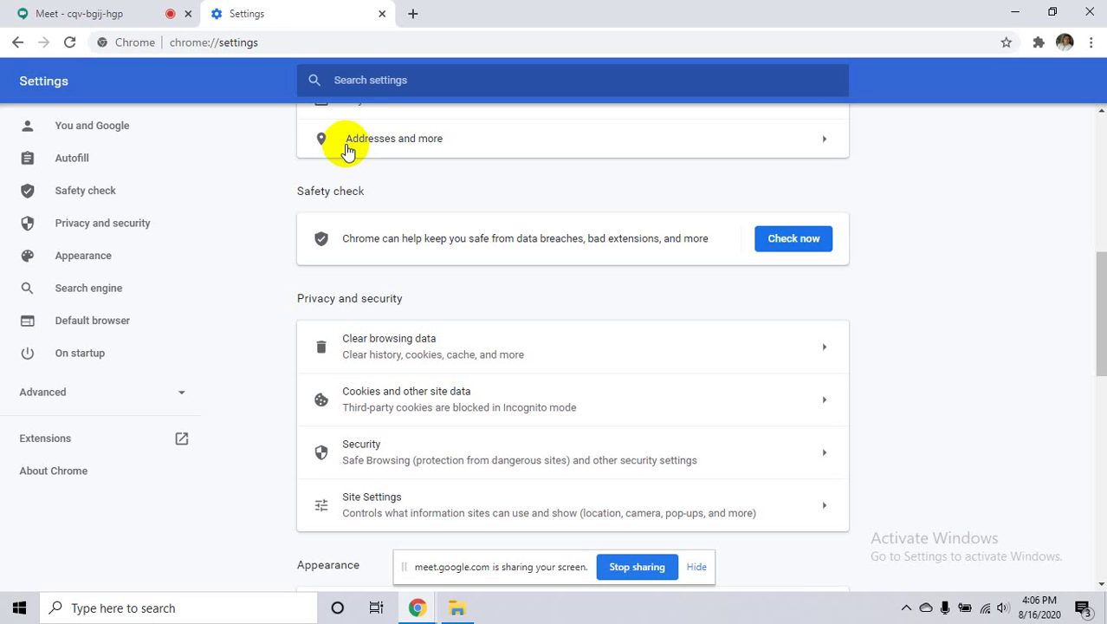
# - Return to the Google Meet call and bring up the choices for presenting to the meeting
pyautogui.click(78, 13)
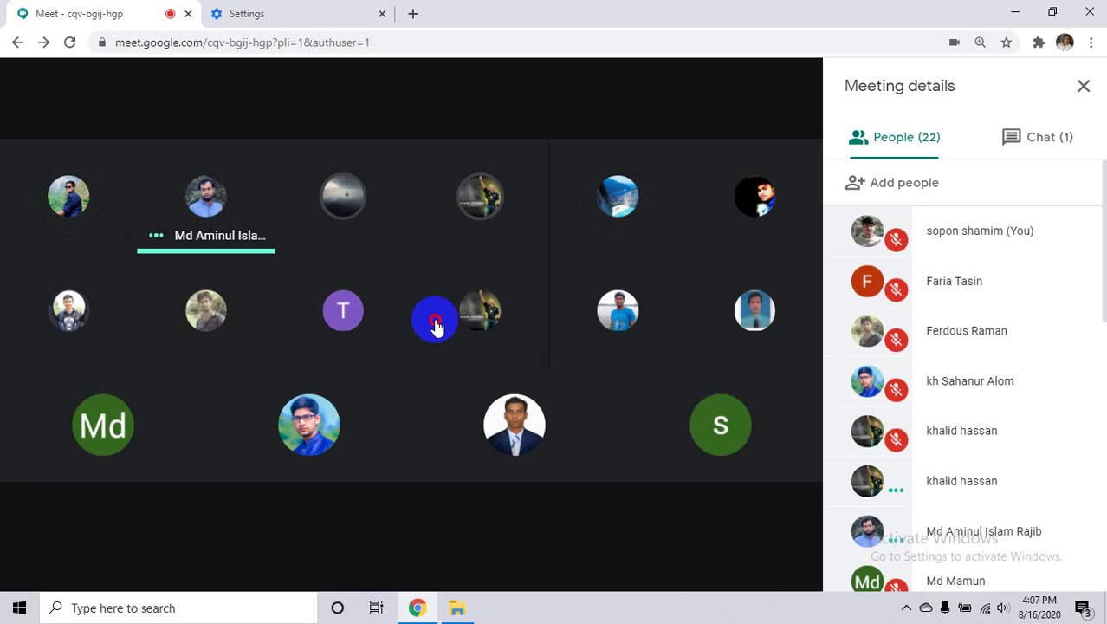
pyautogui.moveTo(438, 322)
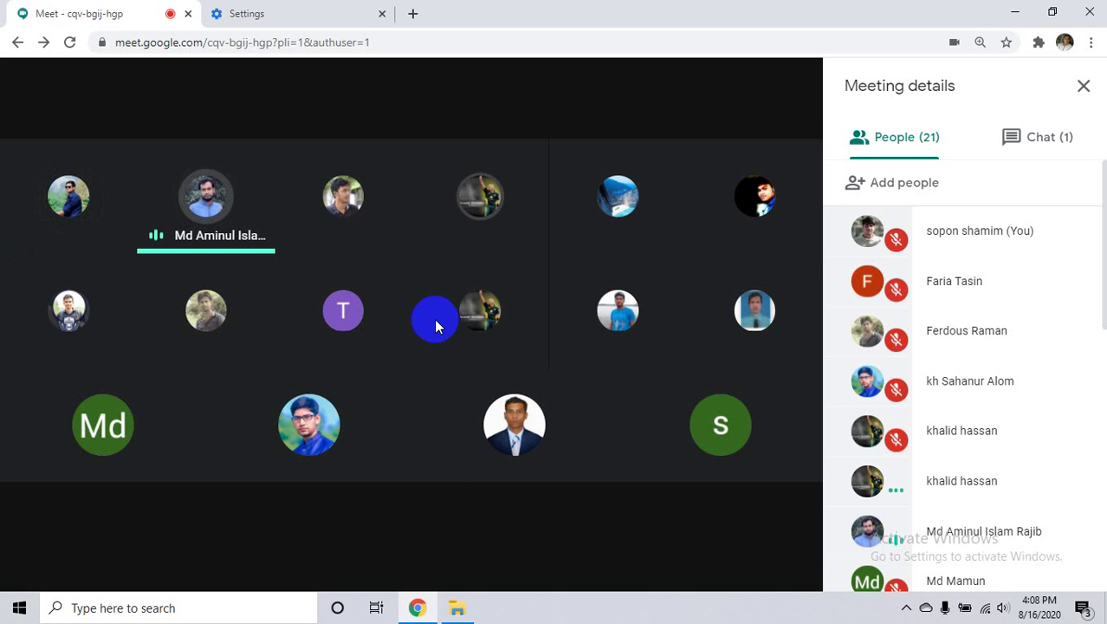
pyautogui.moveTo(537, 429)
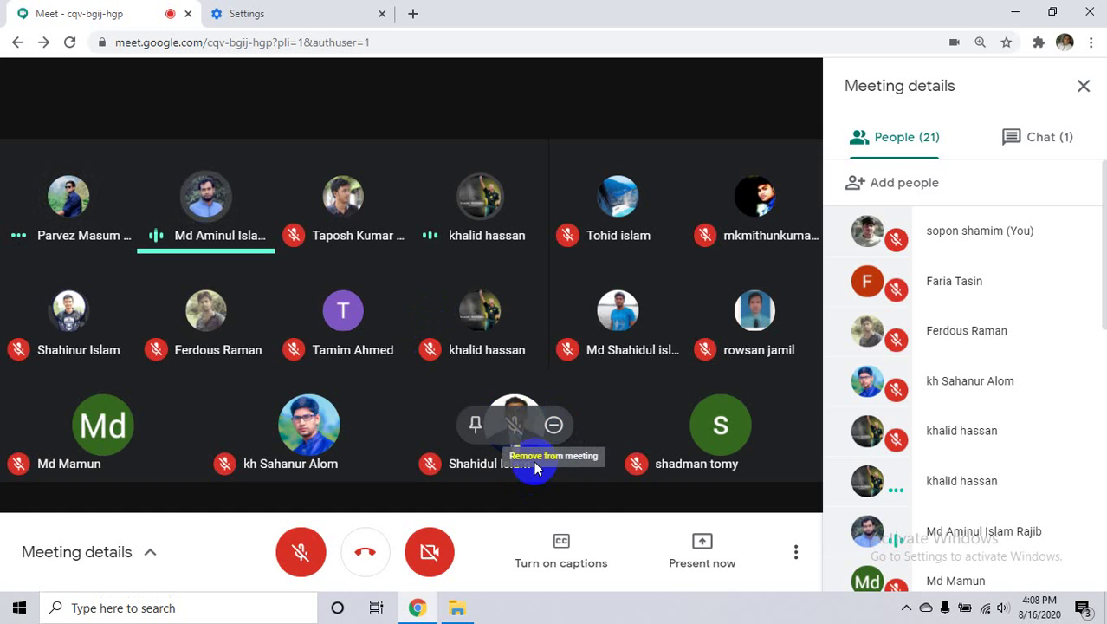
pyautogui.click(699, 558)
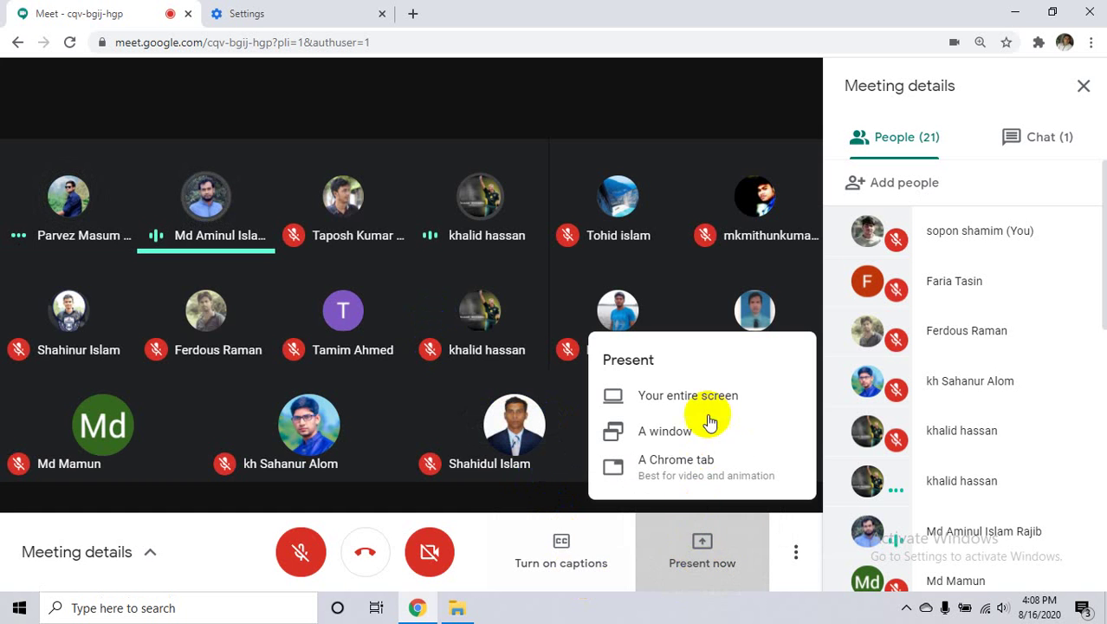
# - Open Break time .docx from the windows 26-07-2020 folder, maximize it and go to the Rajshahi batch's "Now our break time" notice
pyautogui.click(457, 607)
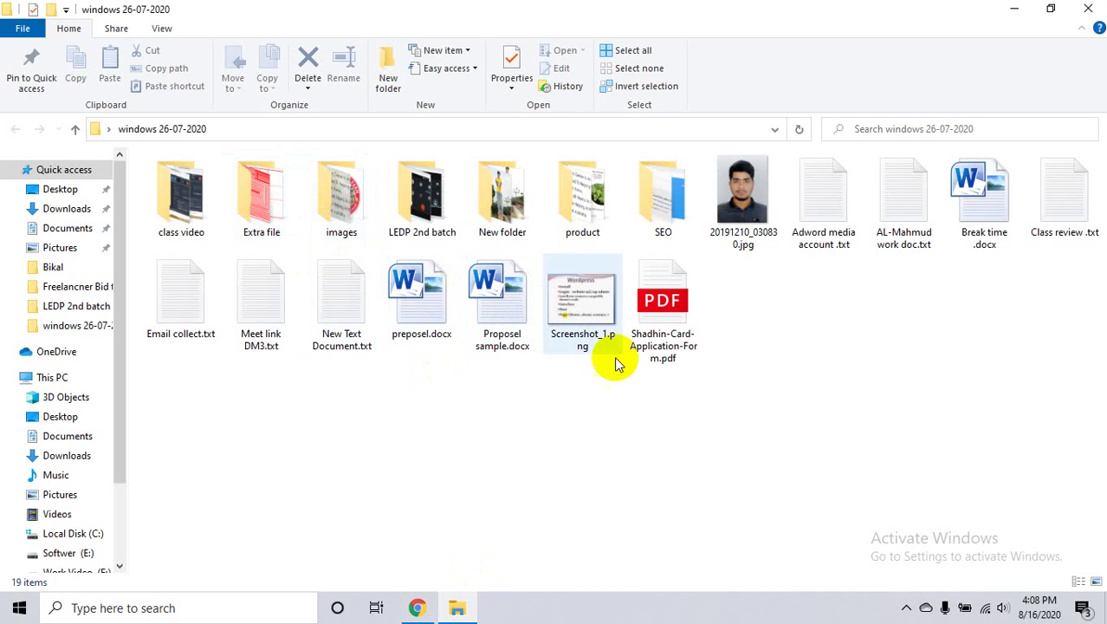
pyautogui.click(981, 186)
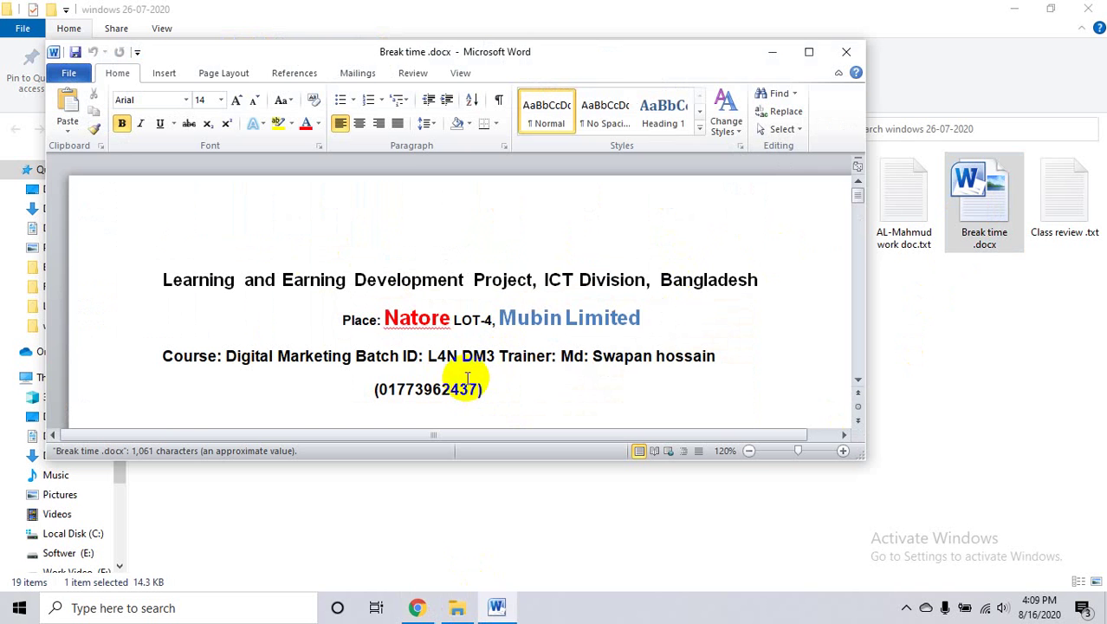
pyautogui.moveTo(483, 318); pyautogui.dragTo(492, 317)
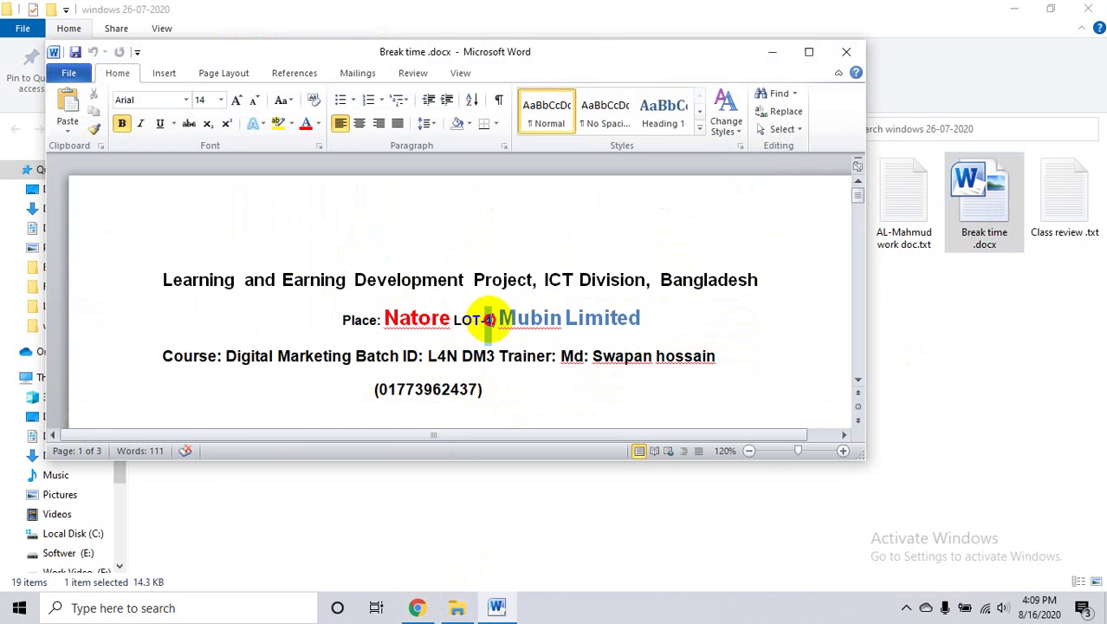
pyautogui.scroll(-1, 437, 374)
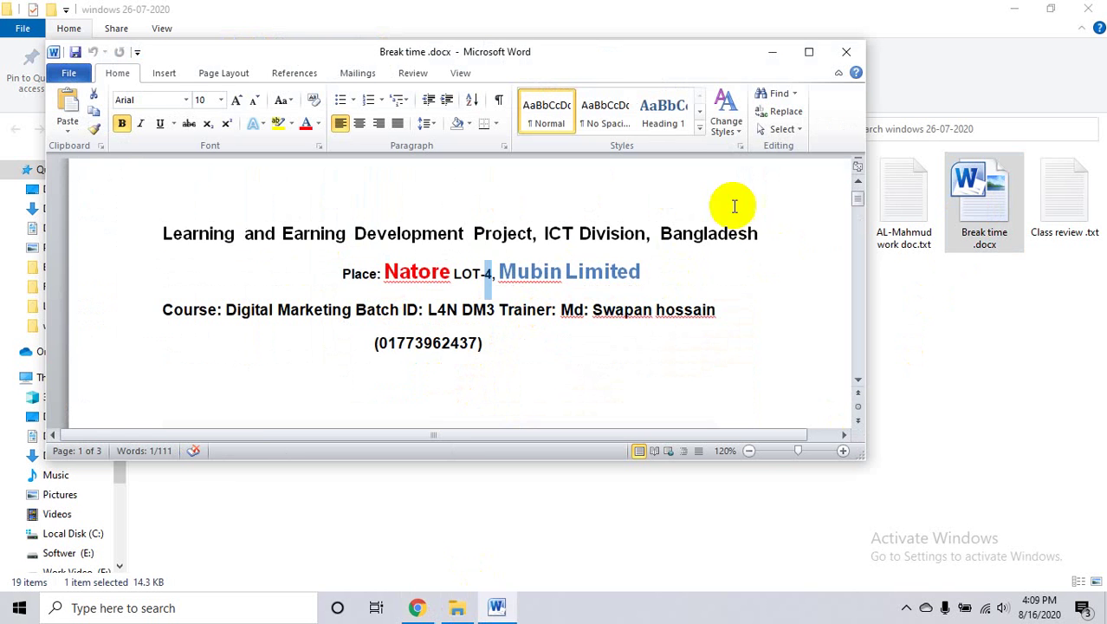
pyautogui.click(809, 52)
pyautogui.scroll(-2, 638, 293)
pyautogui.scroll(-1, 638, 293)
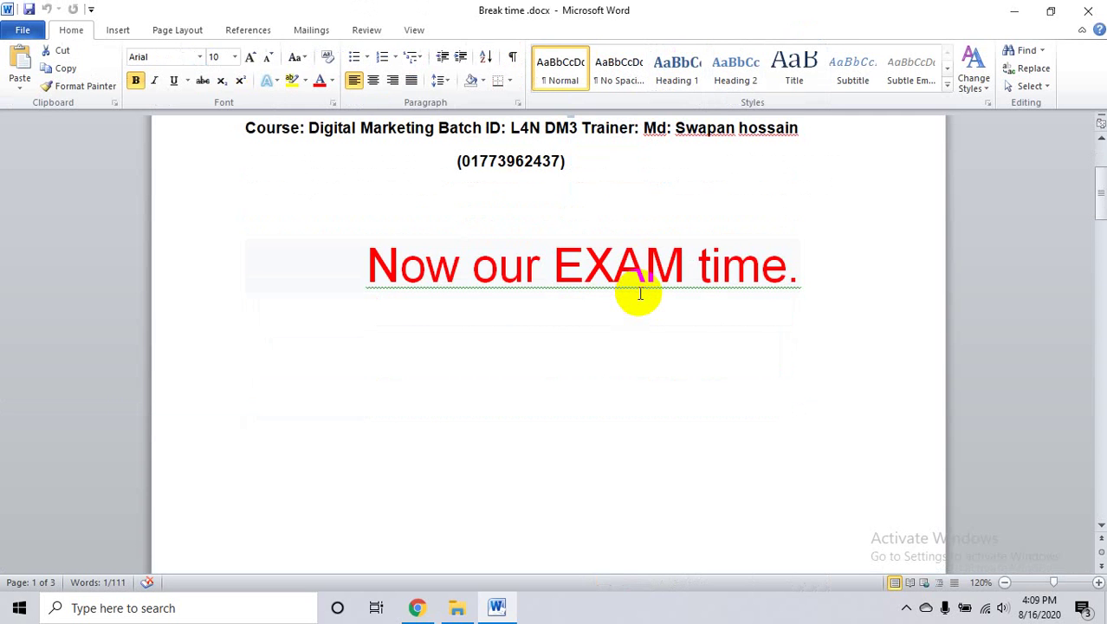
pyautogui.scroll(-20, 638, 292)
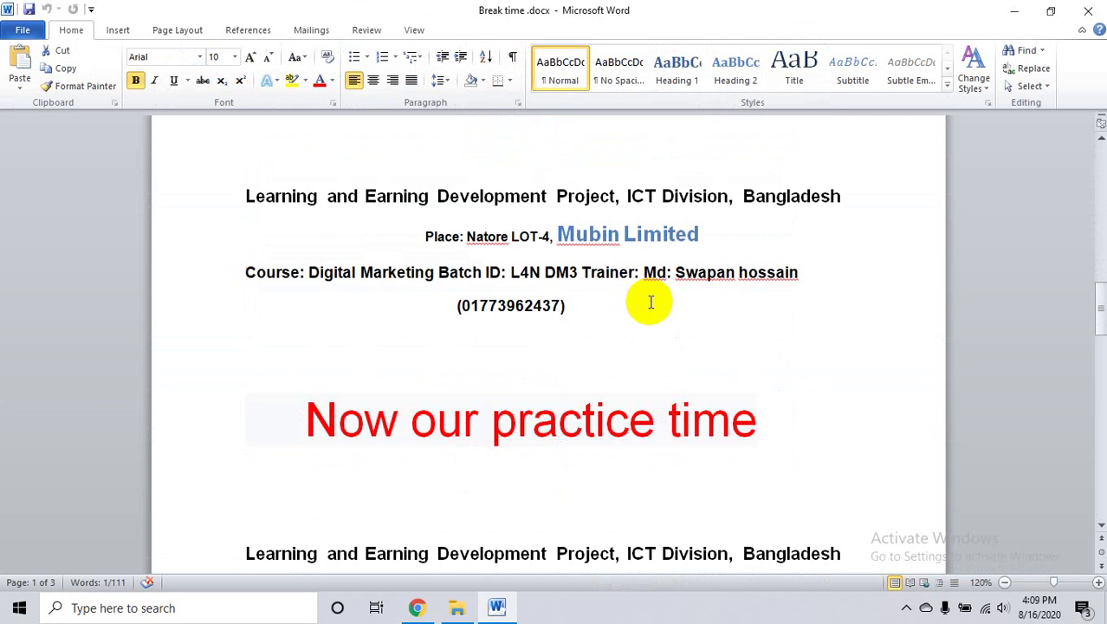
pyautogui.scroll(-1, 650, 302)
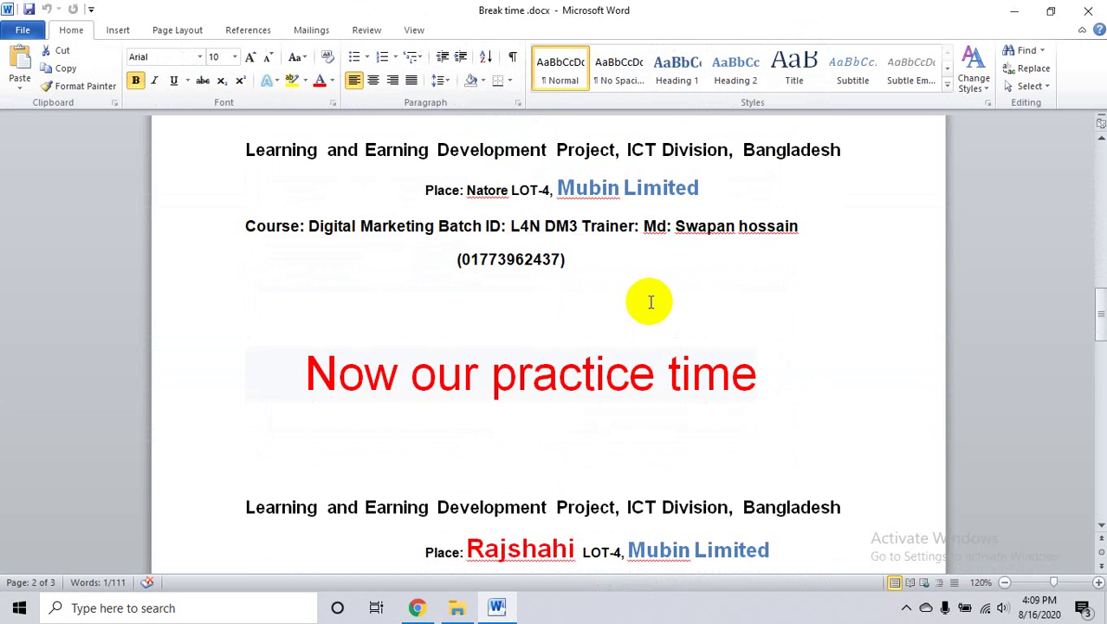
pyautogui.scroll(-5, 651, 303)
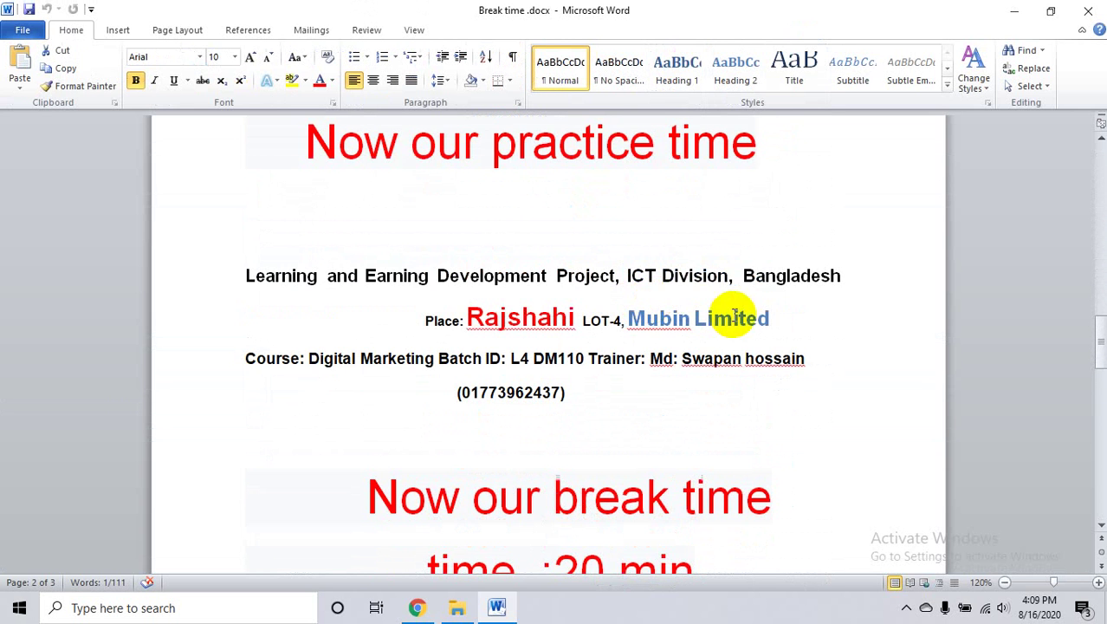
pyautogui.scroll(-2, 725, 336)
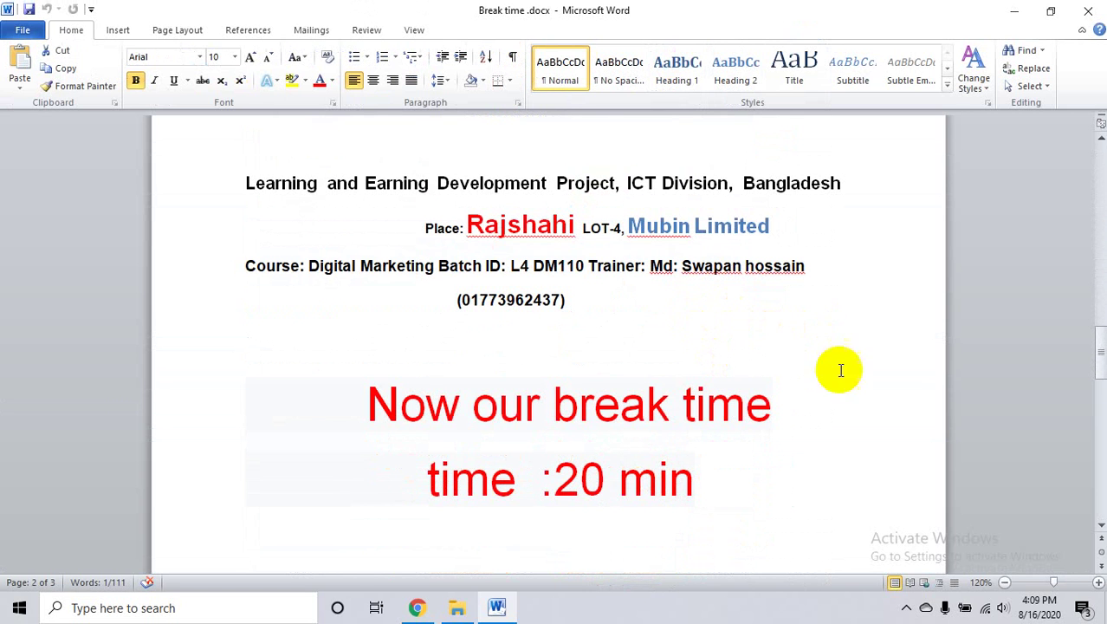
# - Share the entire screen in the Meet call and show the break time notice in Word
pyautogui.click(418, 607)
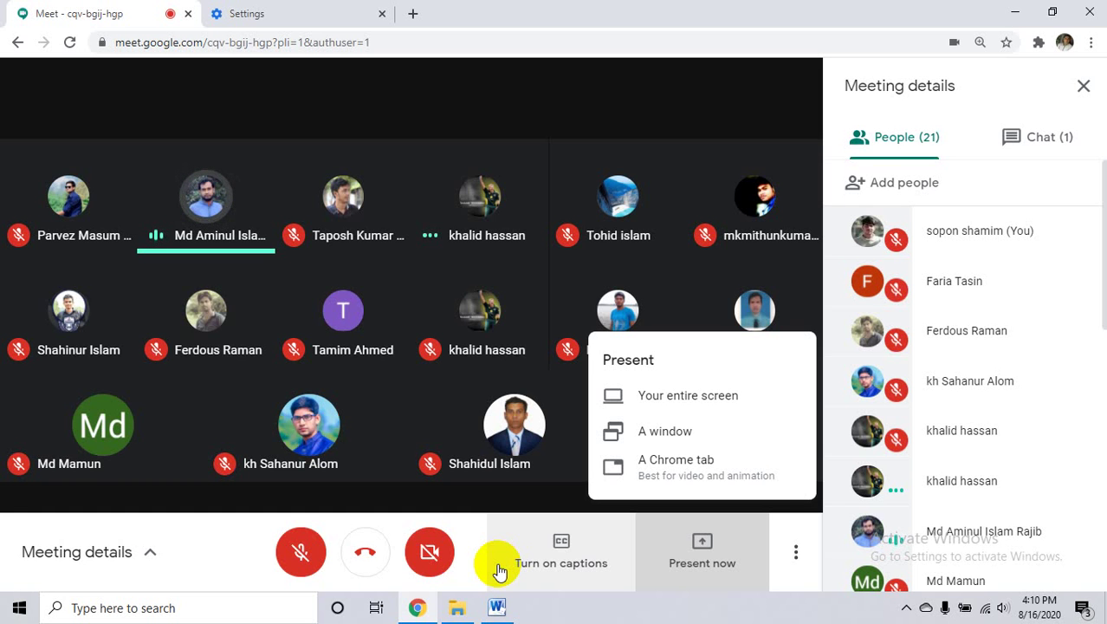
pyautogui.click(665, 405)
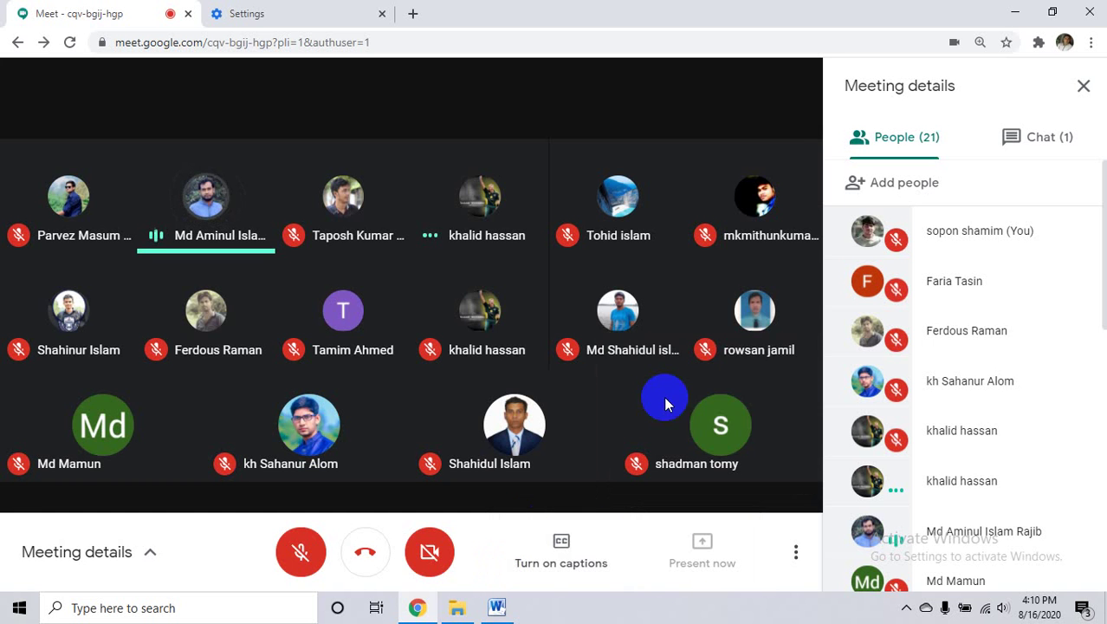
pyautogui.click(488, 237)
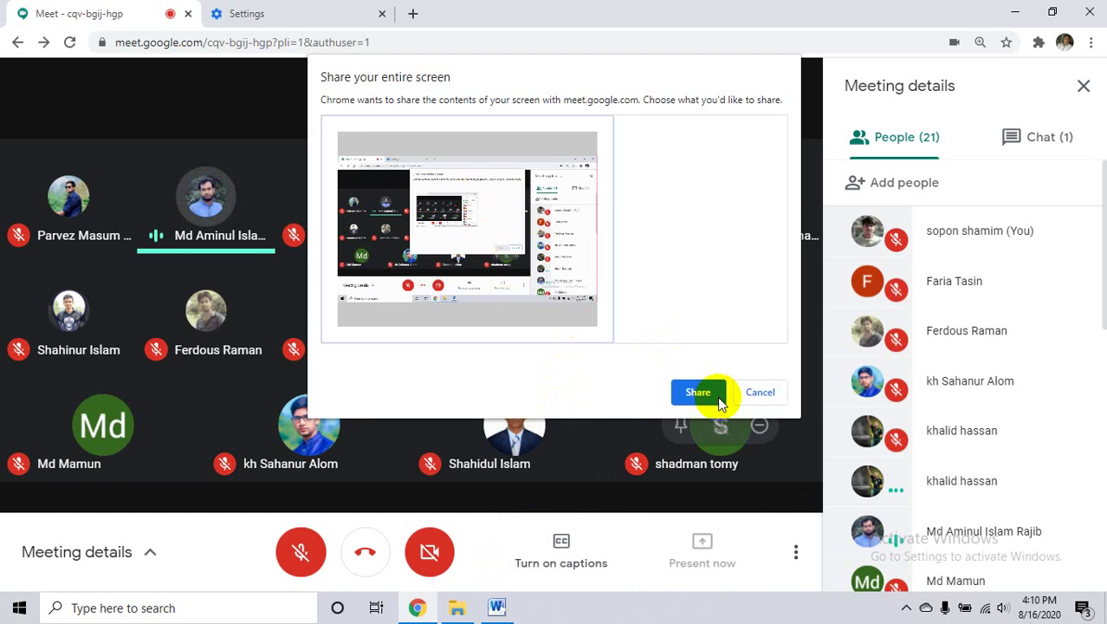
pyautogui.click(698, 391)
pyautogui.click(499, 611)
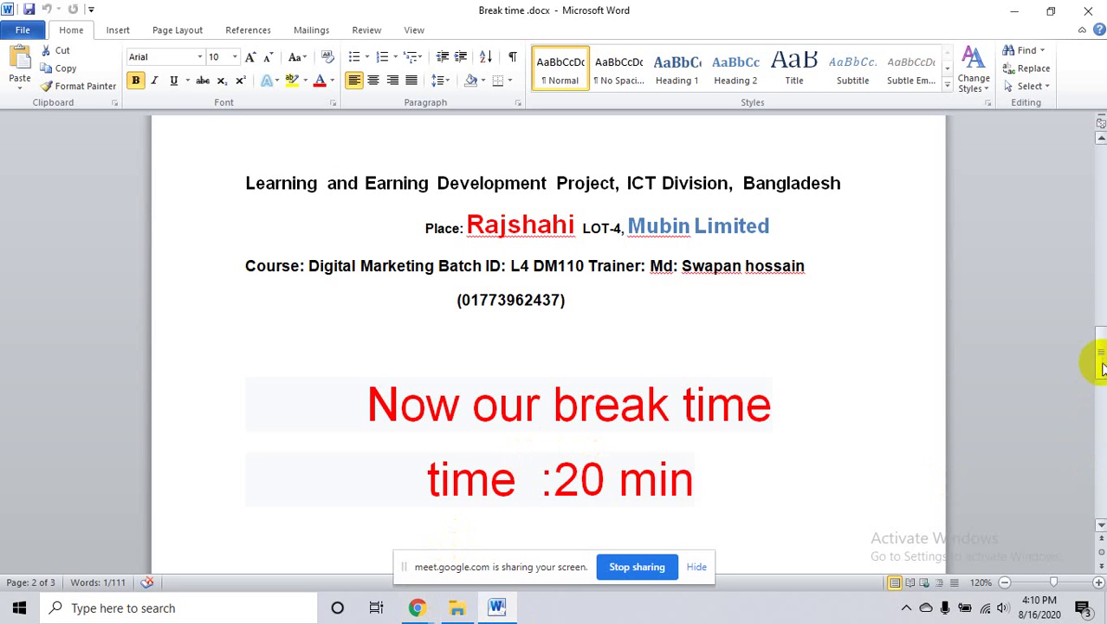
pyautogui.moveTo(1101, 351); pyautogui.dragTo(1101, 355)
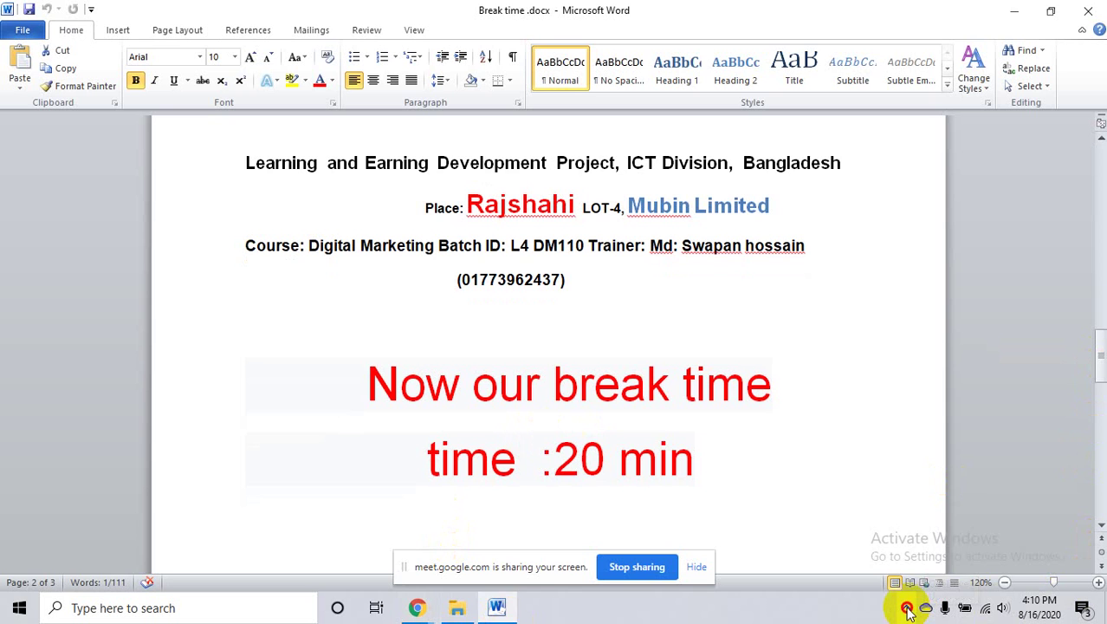
pyautogui.click(907, 610)
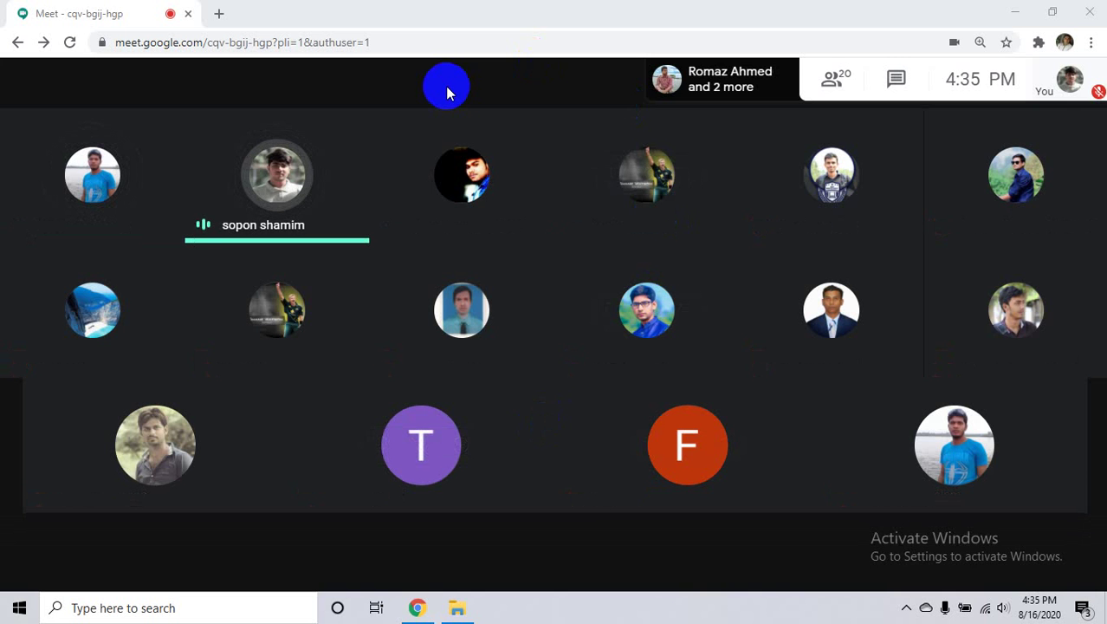
pyautogui.moveTo(610, 316)
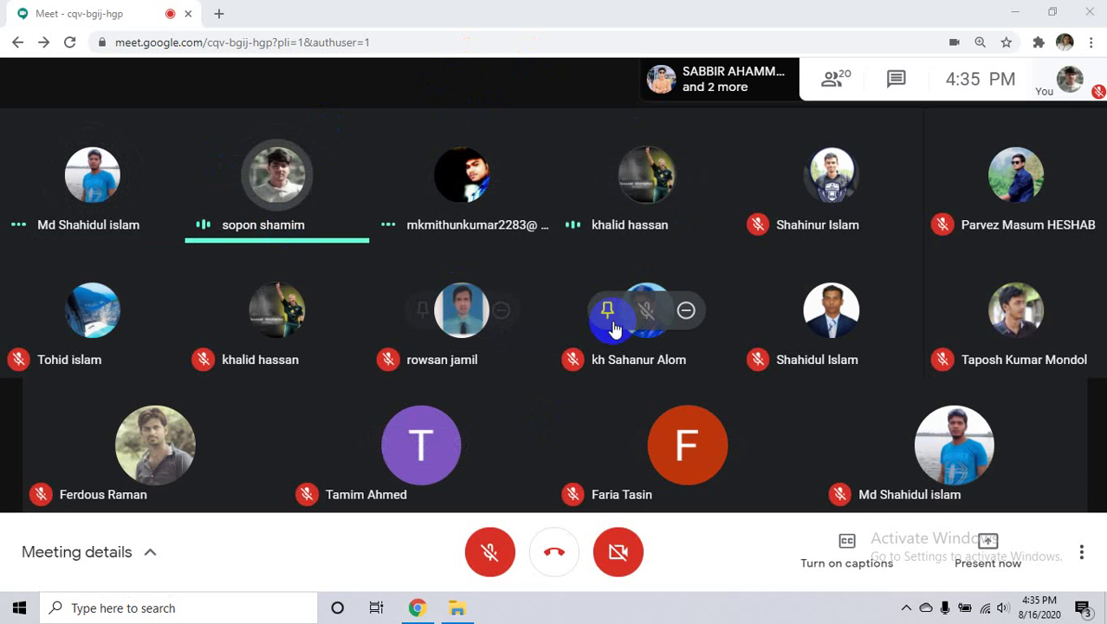
pyautogui.moveTo(240, 310)
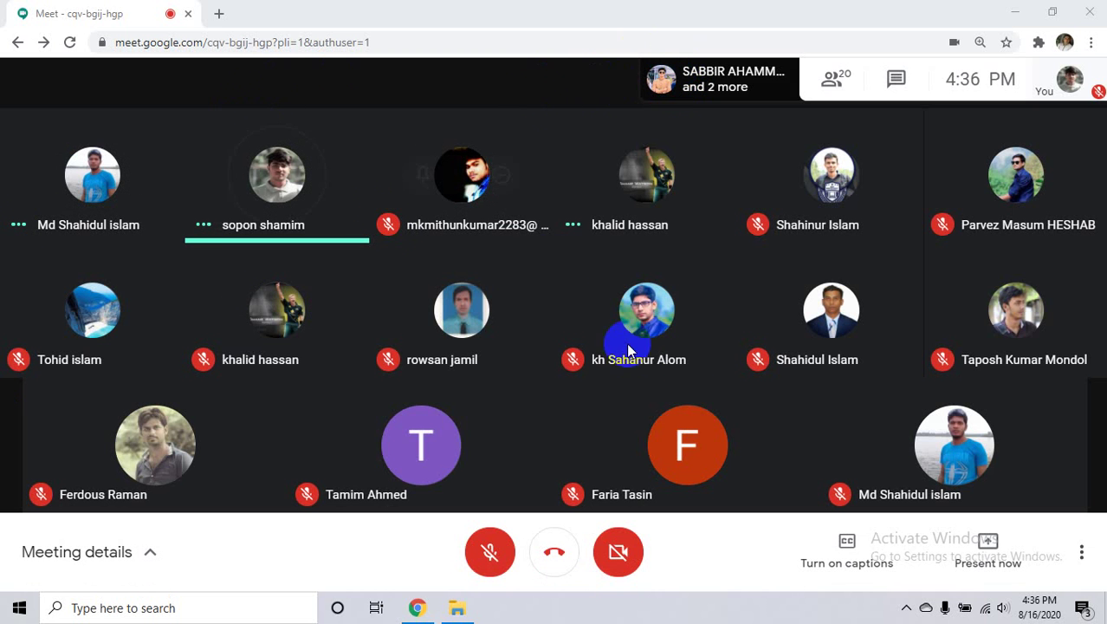
pyautogui.moveTo(972, 316)
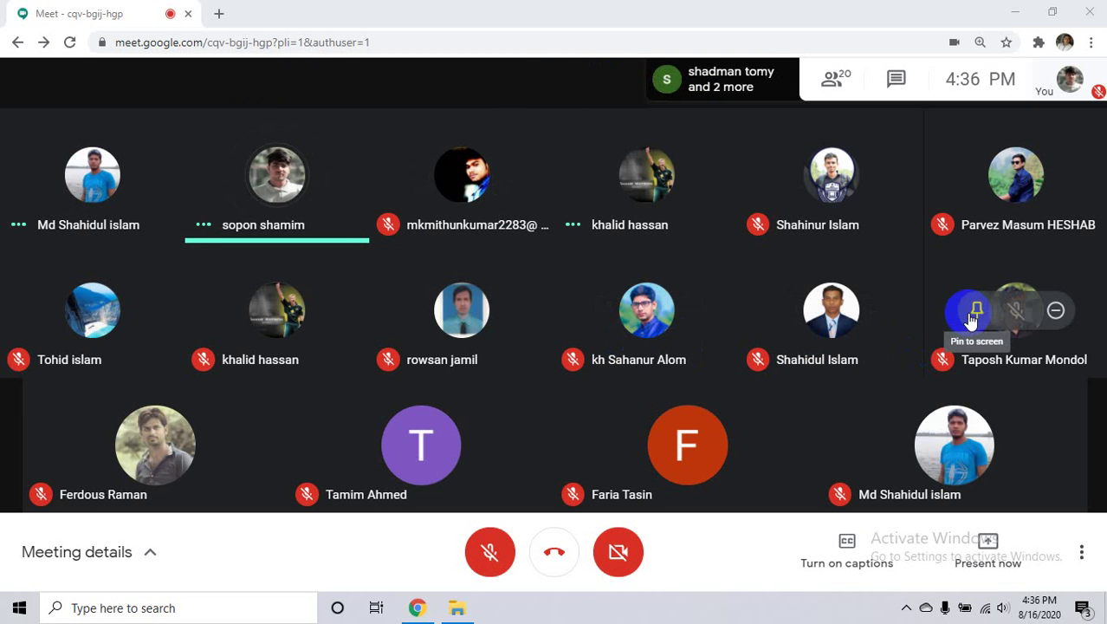
pyautogui.moveTo(505, 492)
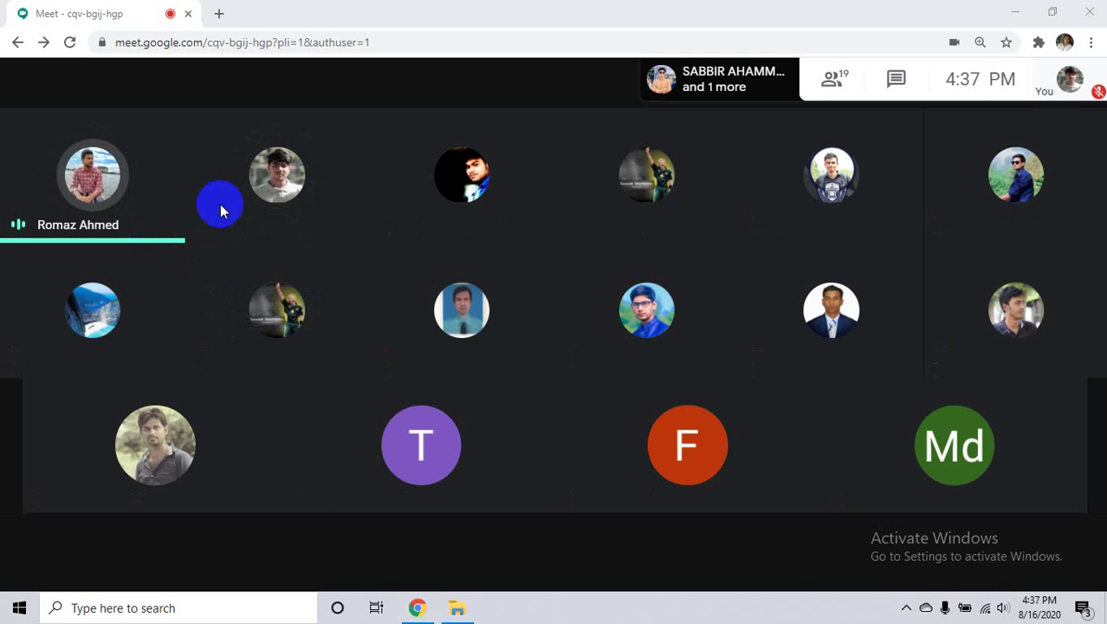
# - Mute the participant in the first tile of the meeting grid
pyautogui.moveTo(95, 199)
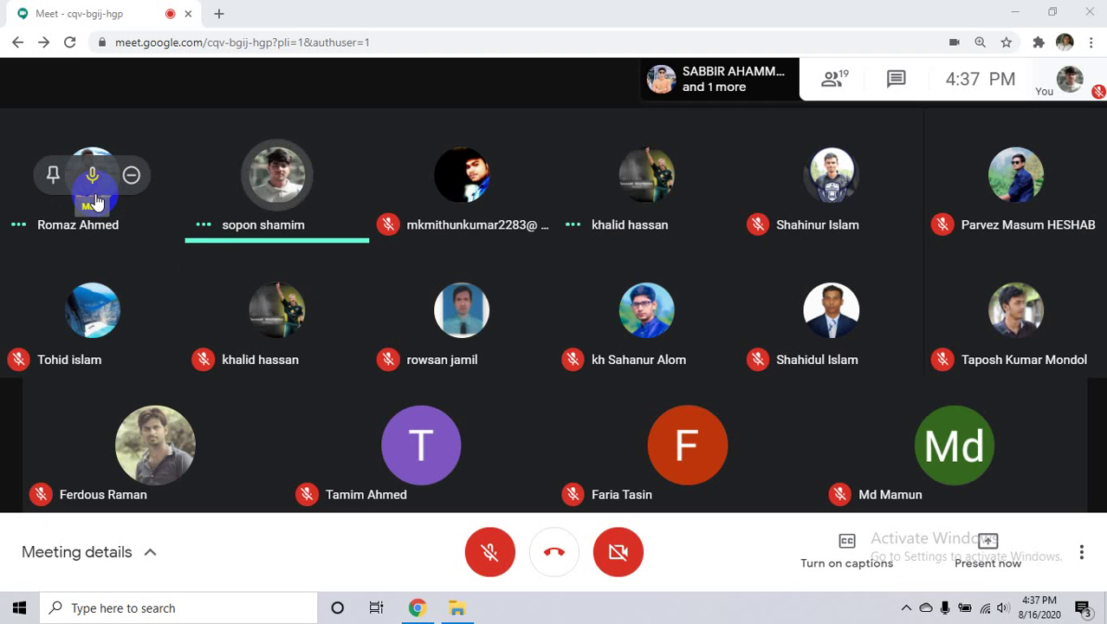
pyautogui.click(93, 192)
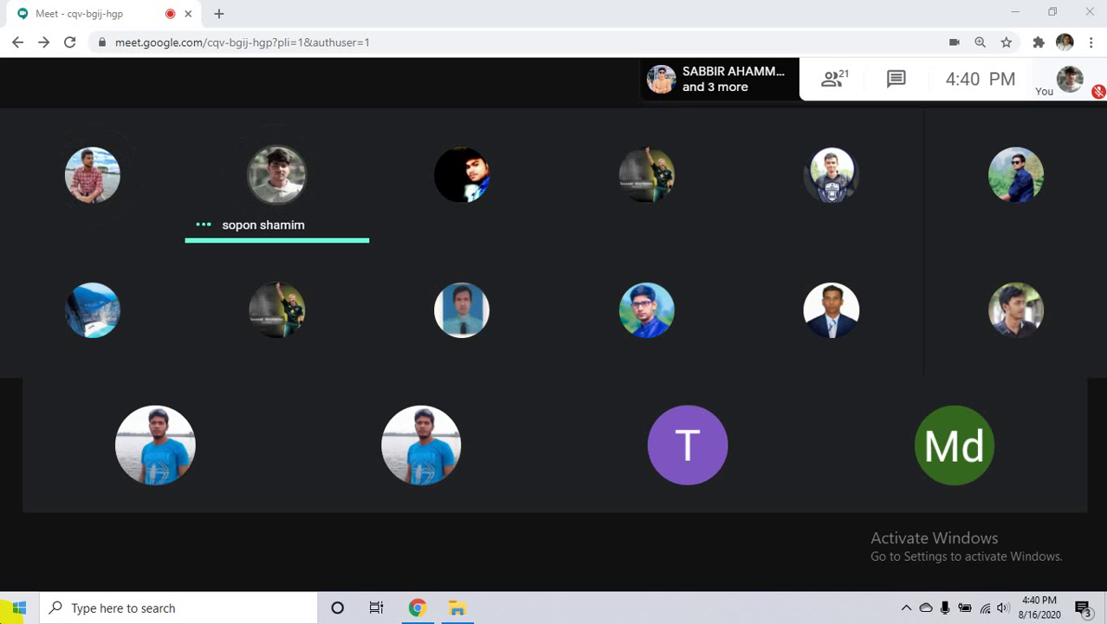
pyautogui.click(498, 544)
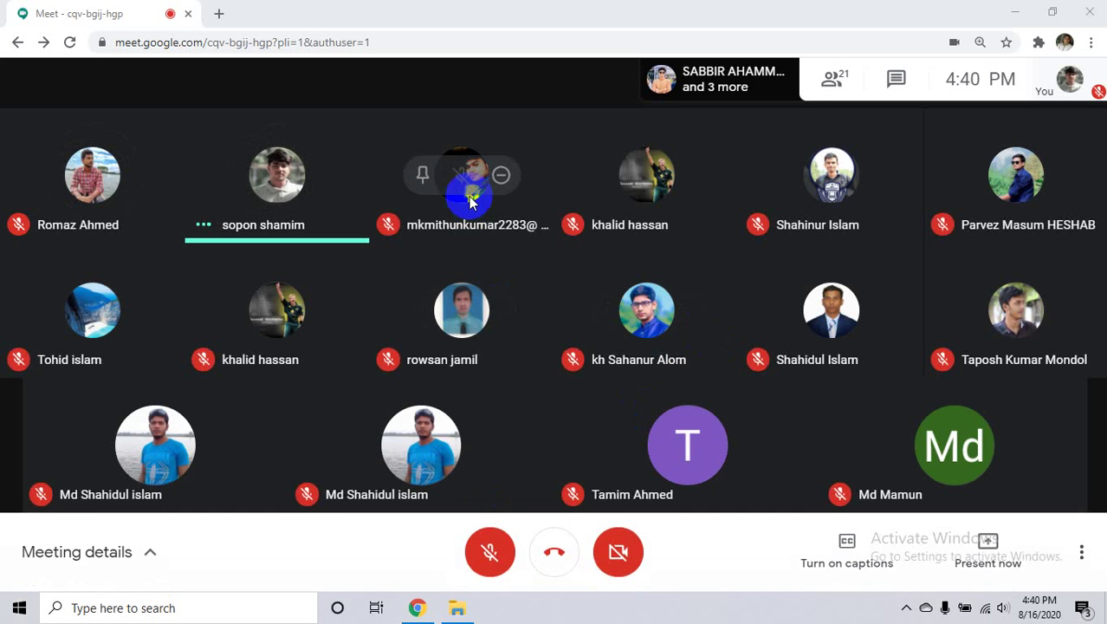
pyautogui.moveTo(420, 310)
pyautogui.moveTo(348, 267)
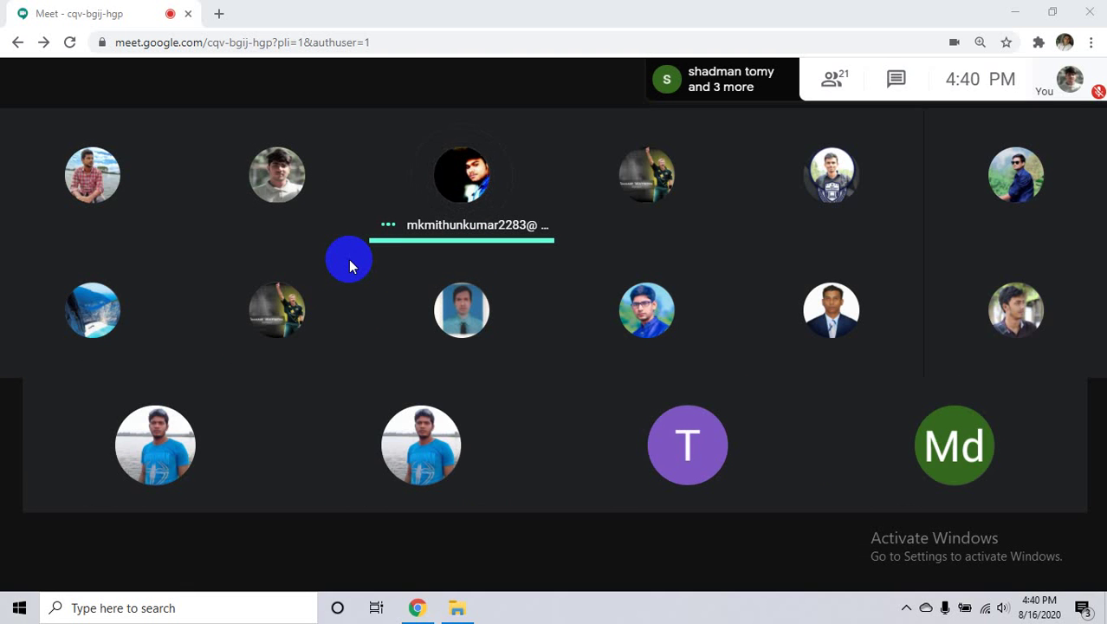
pyautogui.moveTo(268, 266)
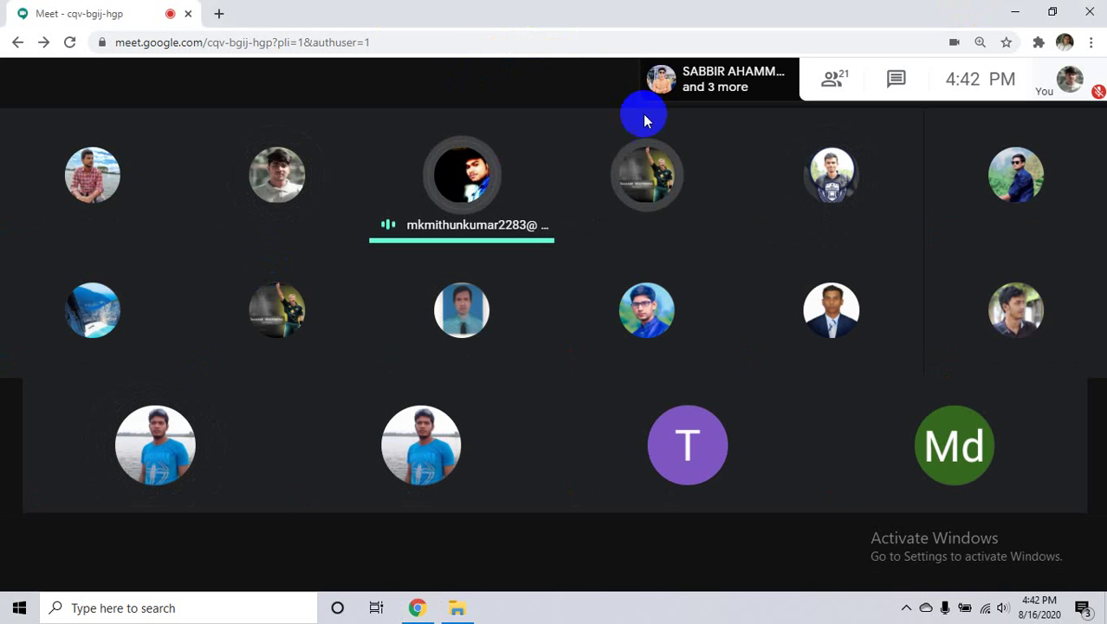
# - Close the windows 26-07-2020 folder window, launch AnyDesk from the desktop and minimize it to return to the Meet call
pyautogui.hotkey('alt', 'Tab')
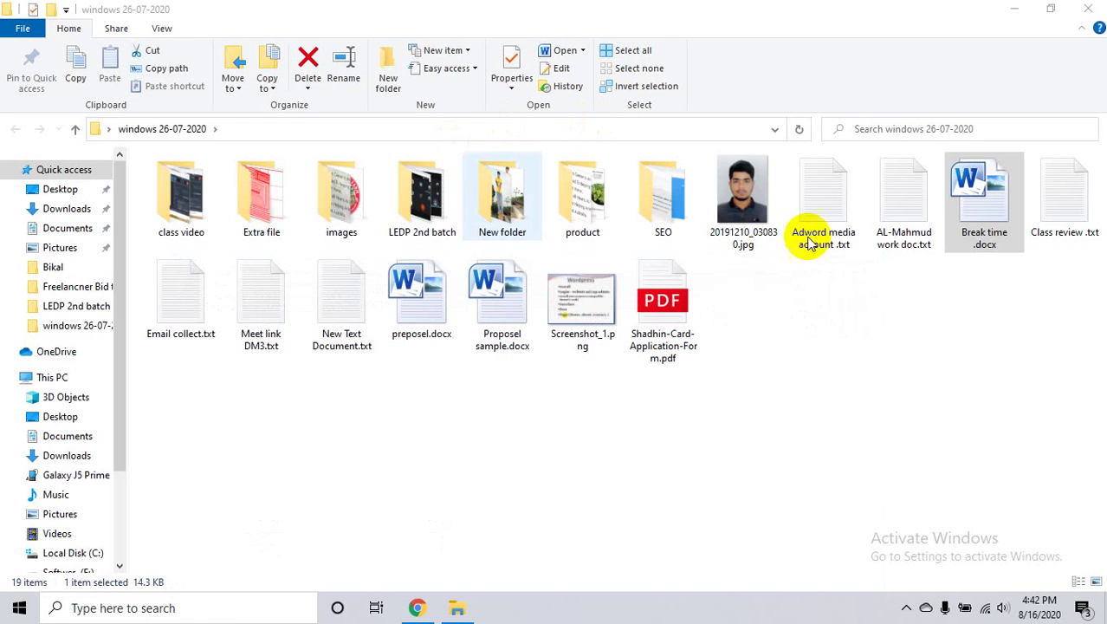
pyautogui.click(1089, 8)
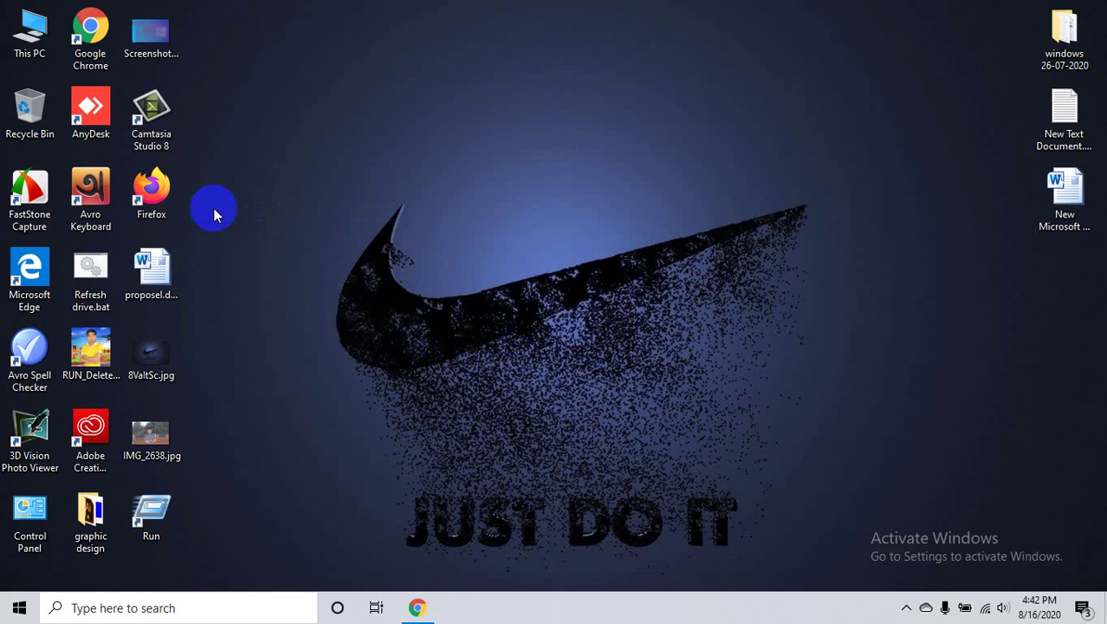
pyautogui.click(71, 104)
pyautogui.click(417, 607)
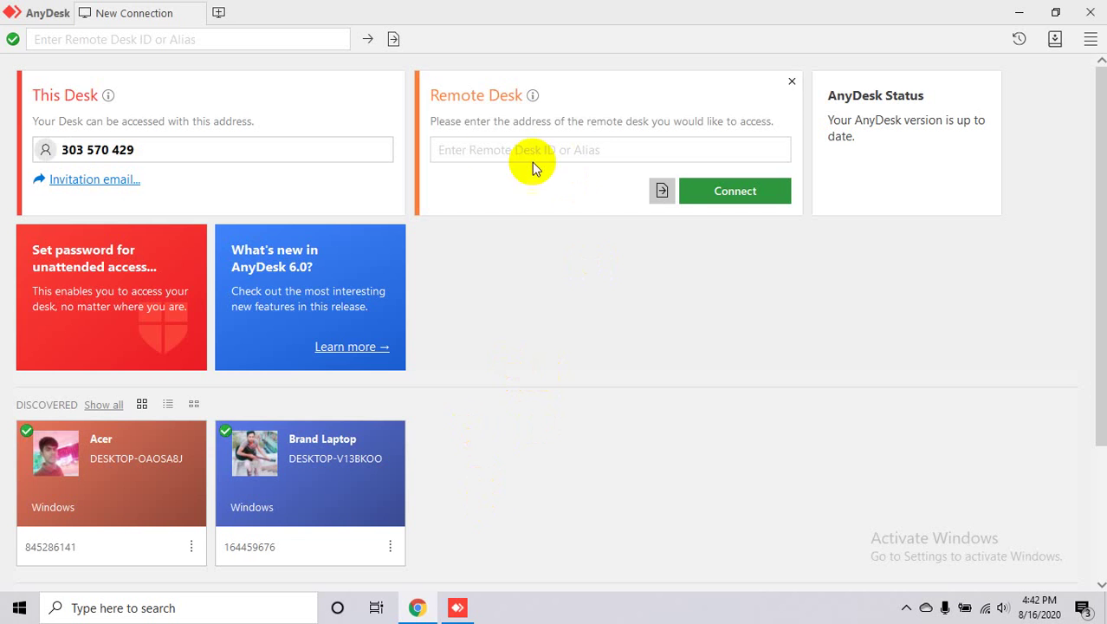
pyautogui.click(1019, 12)
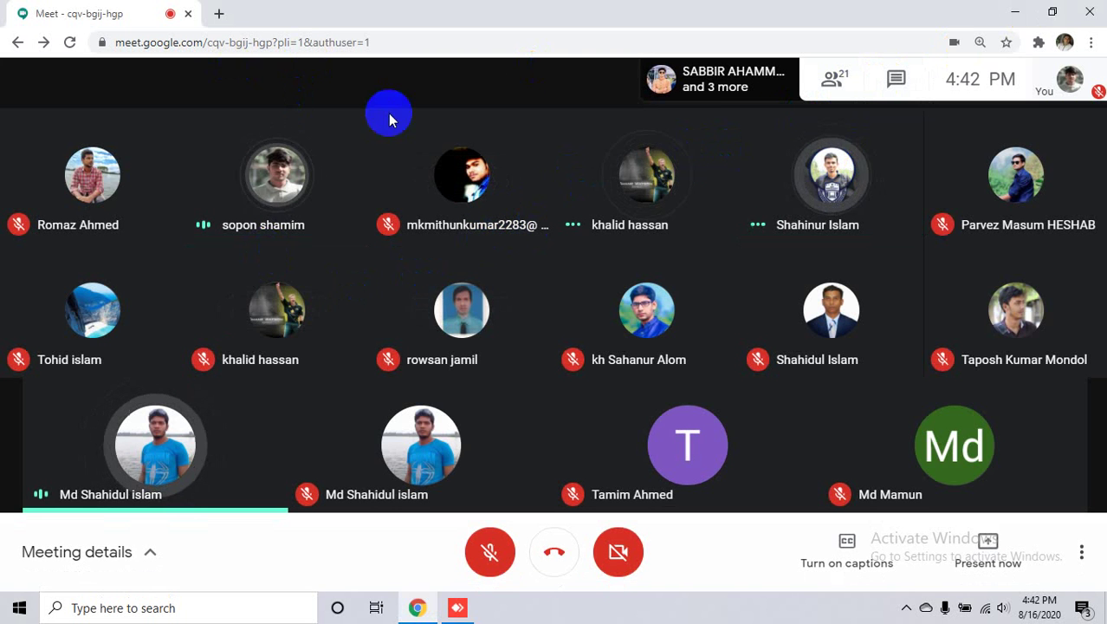
# - Check the meeting's chat messages and close the meeting details
pyautogui.moveTo(827, 197)
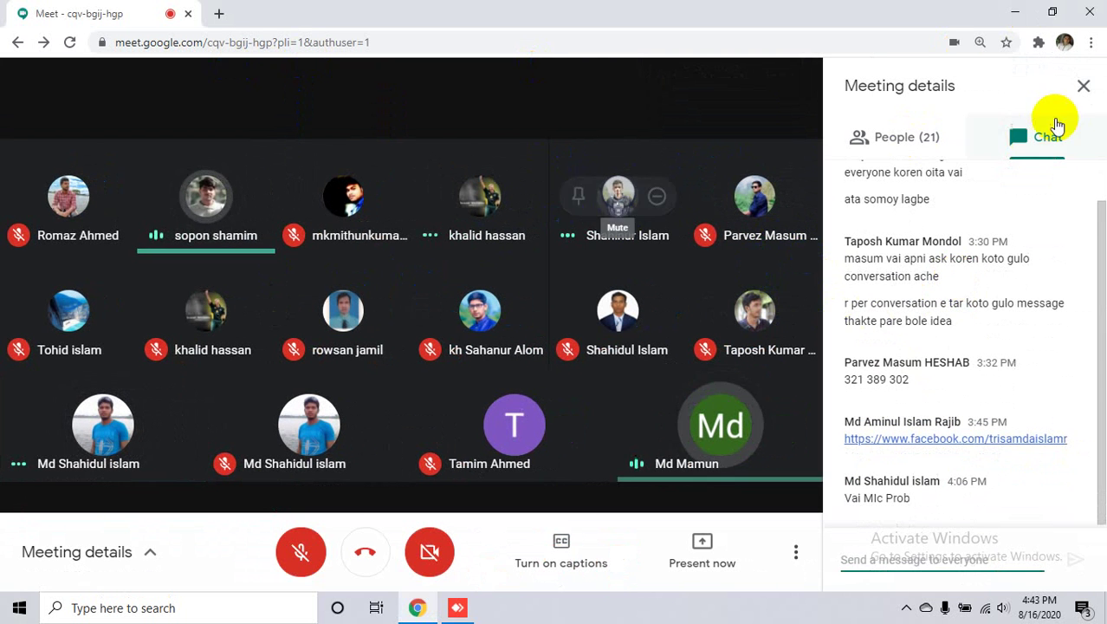
pyautogui.click(1083, 84)
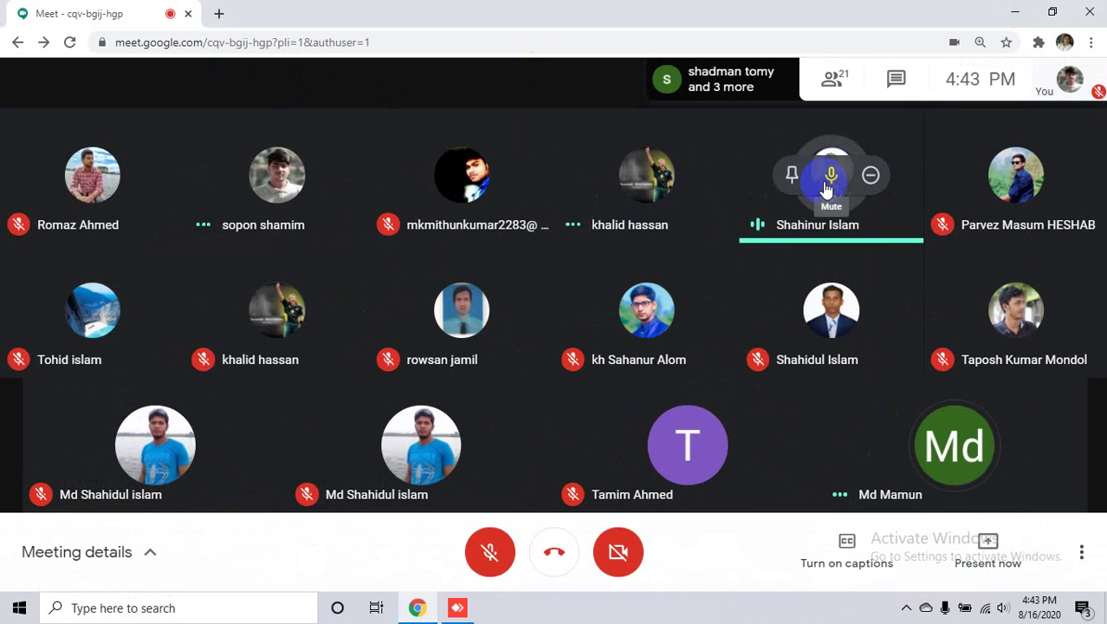
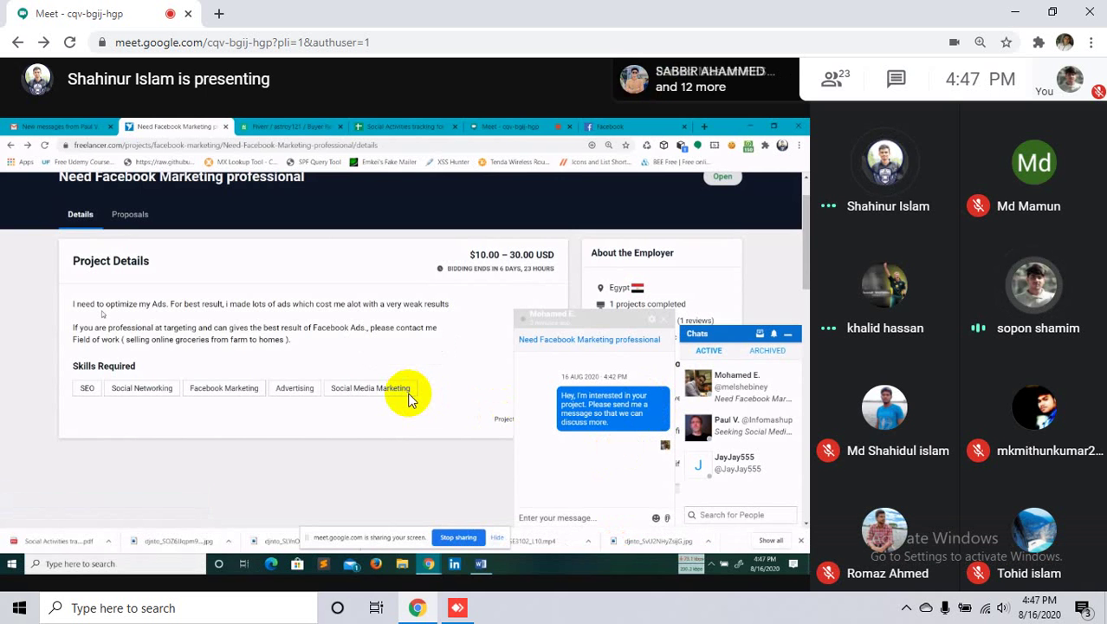
# - Dismiss the notice about talking while the microphone is off
pyautogui.moveTo(332, 359)
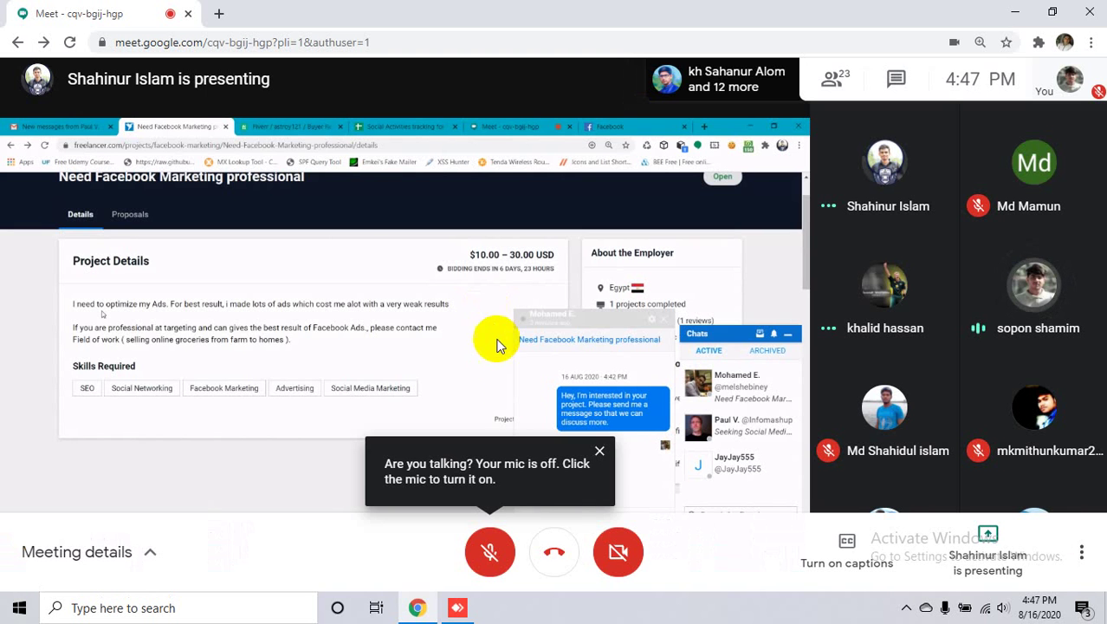
pyautogui.click(600, 451)
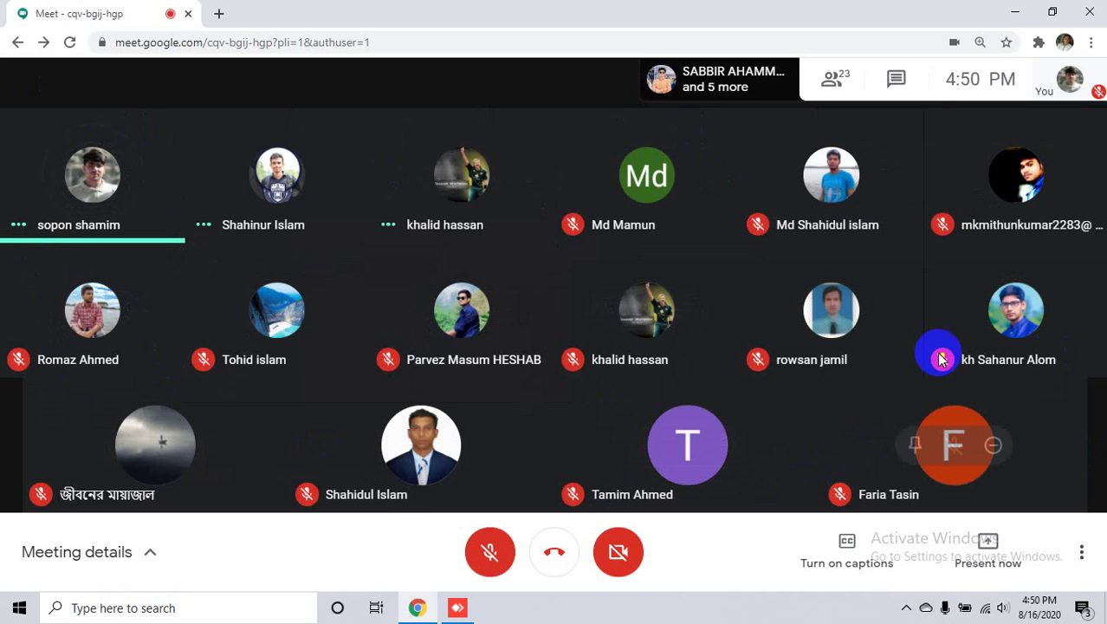
pyautogui.moveTo(944, 340)
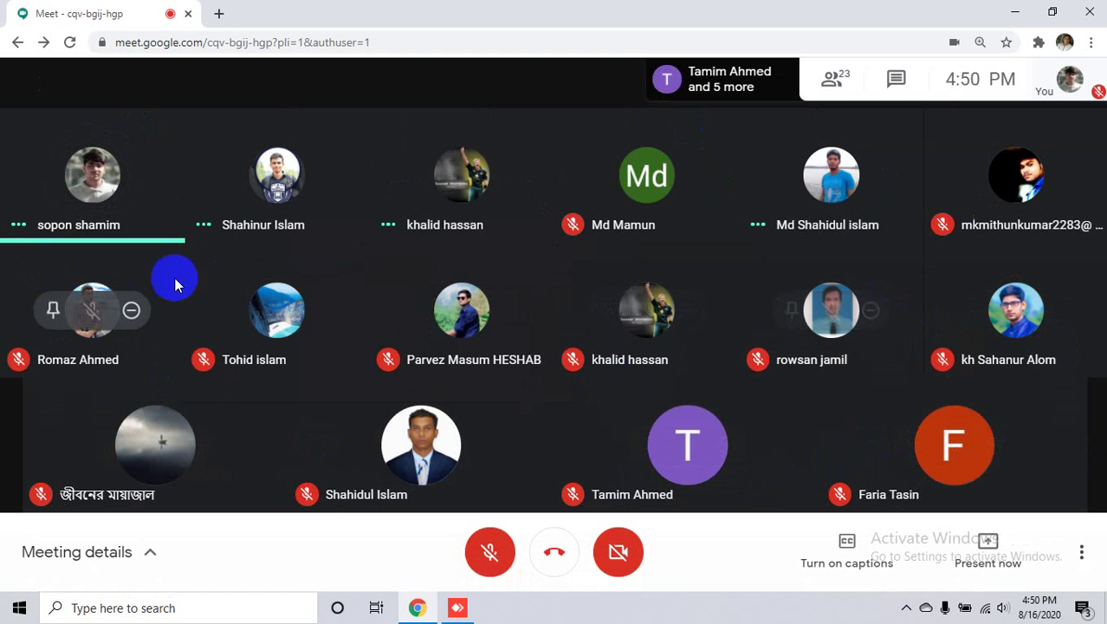
pyautogui.moveTo(317, 314)
pyautogui.moveTo(421, 311)
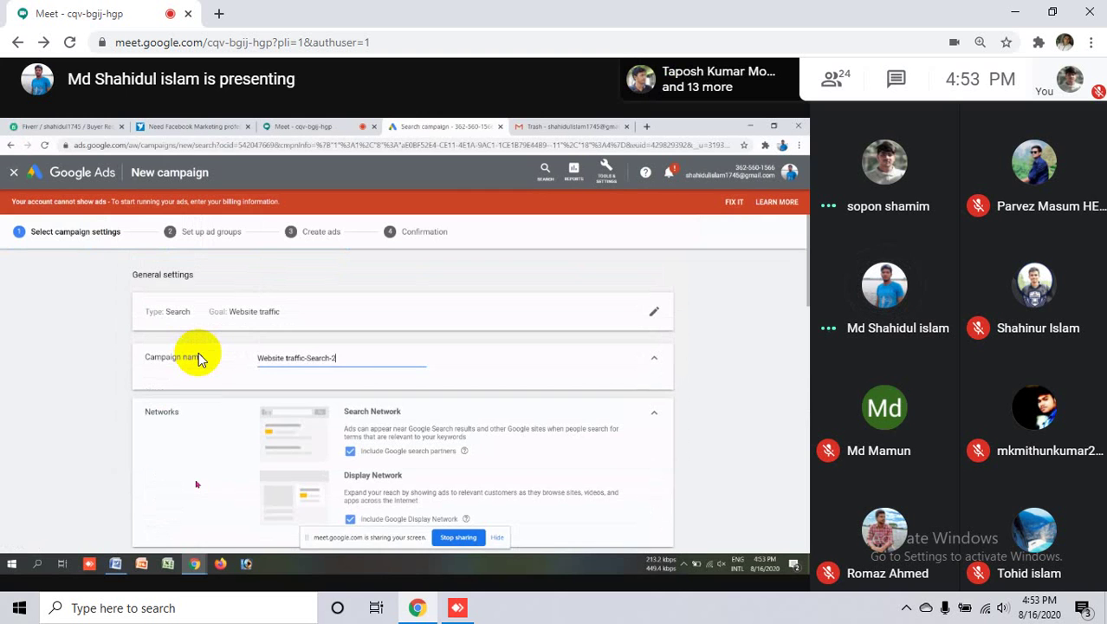
# - Change the meeting layout to Spotlight while the participant is presenting the Google Ads campaign setup
pyautogui.moveTo(350, 356)
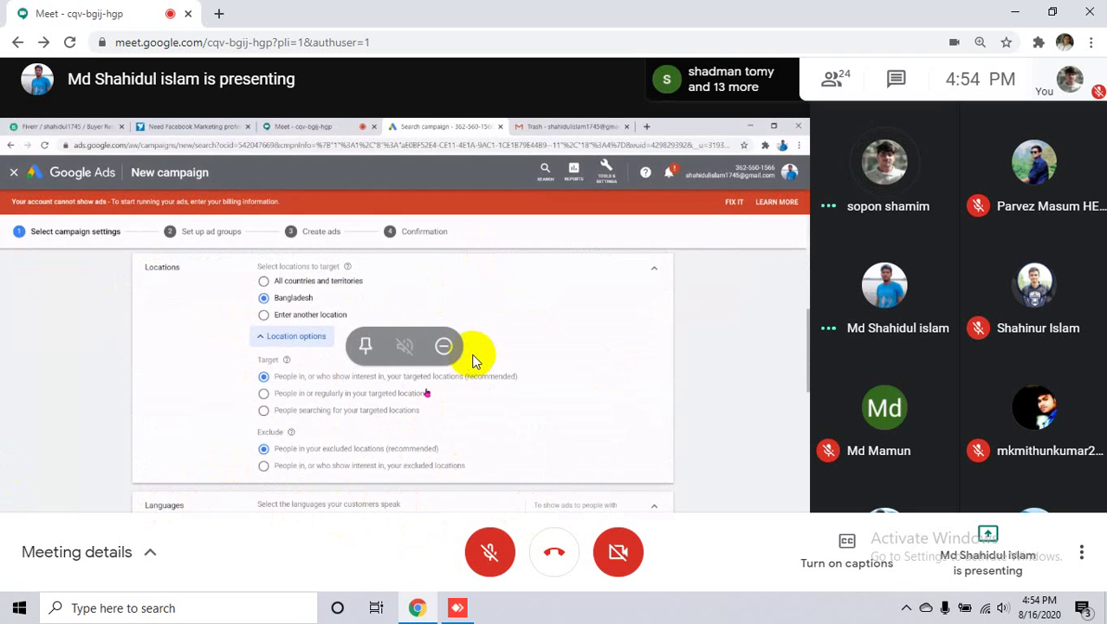
pyautogui.click(1081, 552)
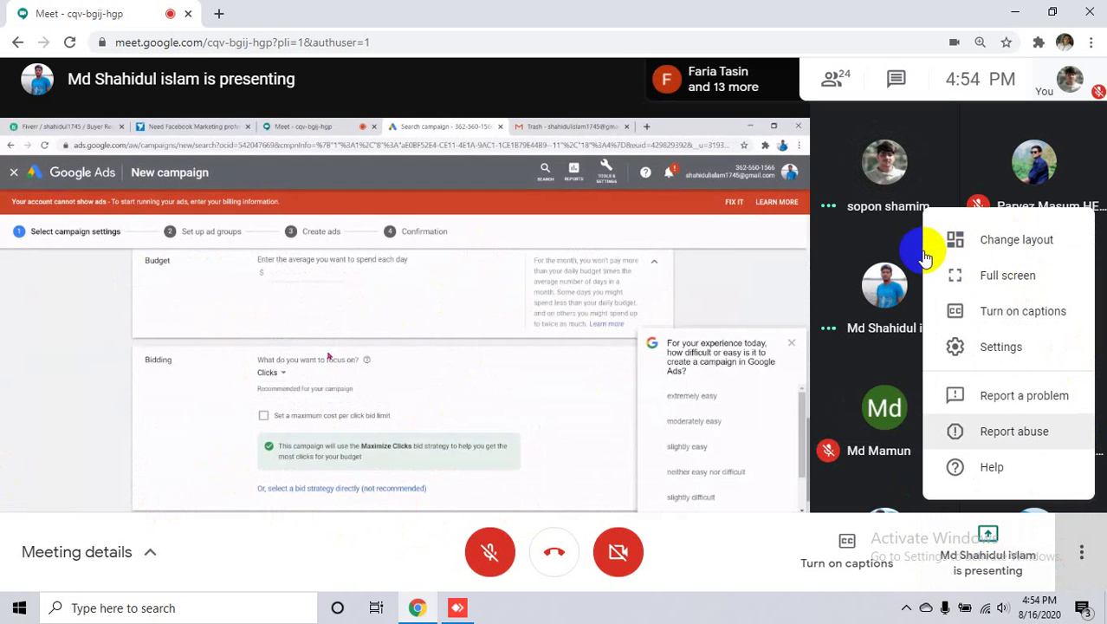
pyautogui.click(923, 250)
pyautogui.click(657, 300)
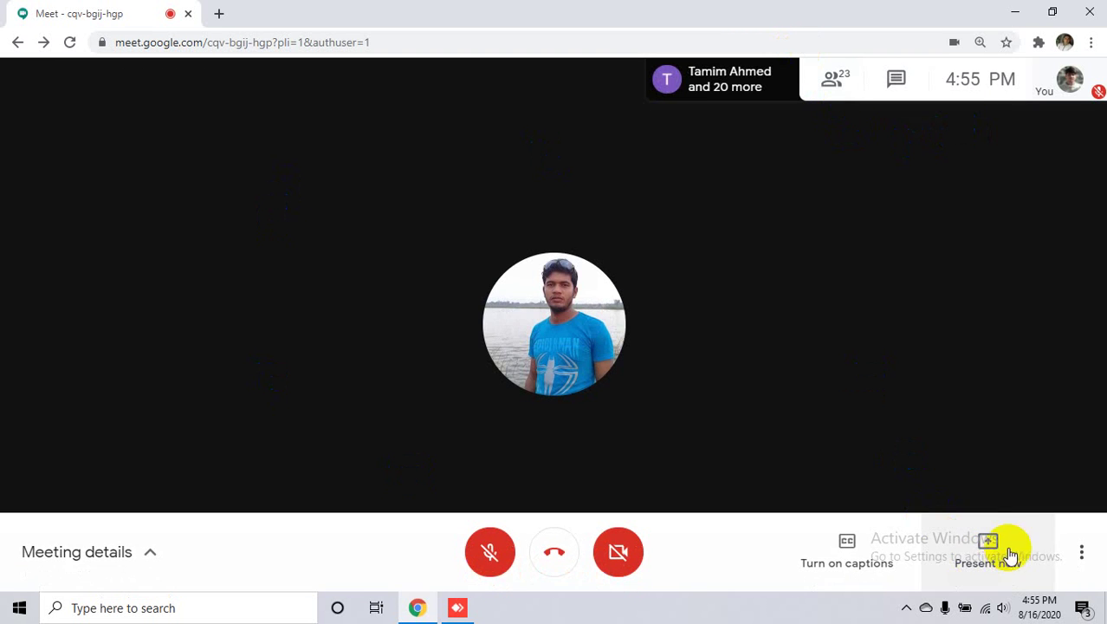
# - Change the meeting layout to Tiled to show the participants in a grid
pyautogui.click(1081, 551)
pyautogui.click(1041, 249)
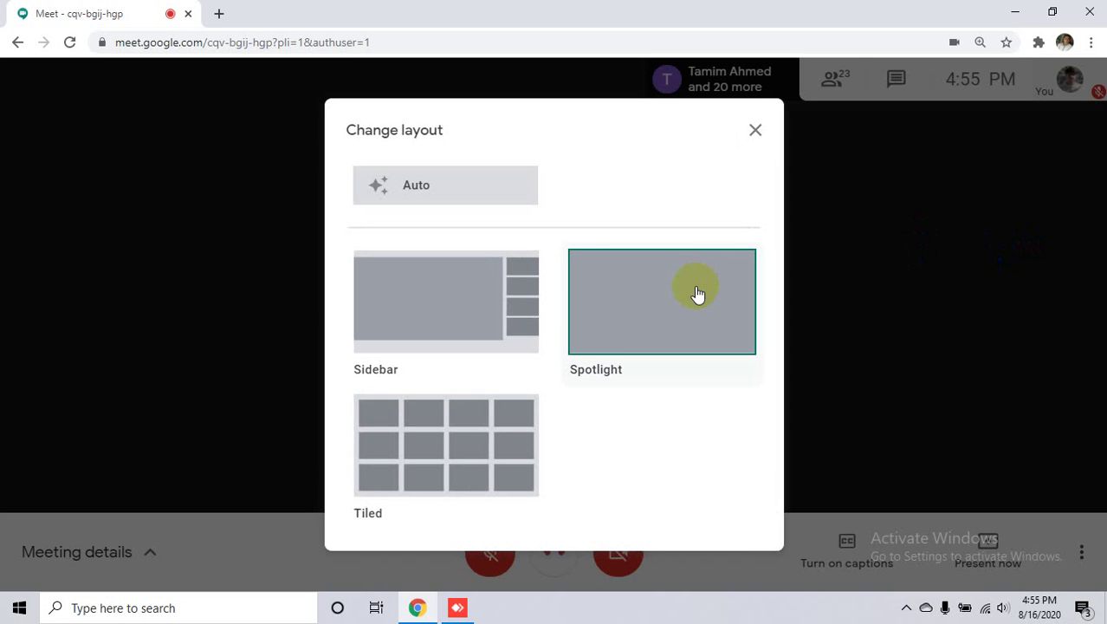
pyautogui.click(415, 488)
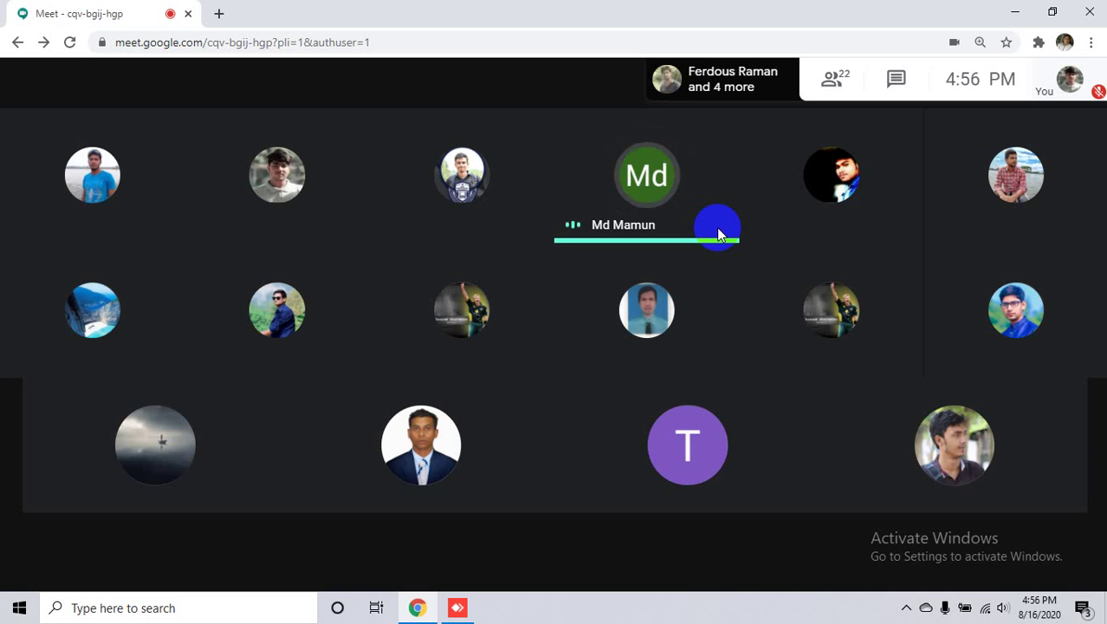
pyautogui.moveTo(656, 176)
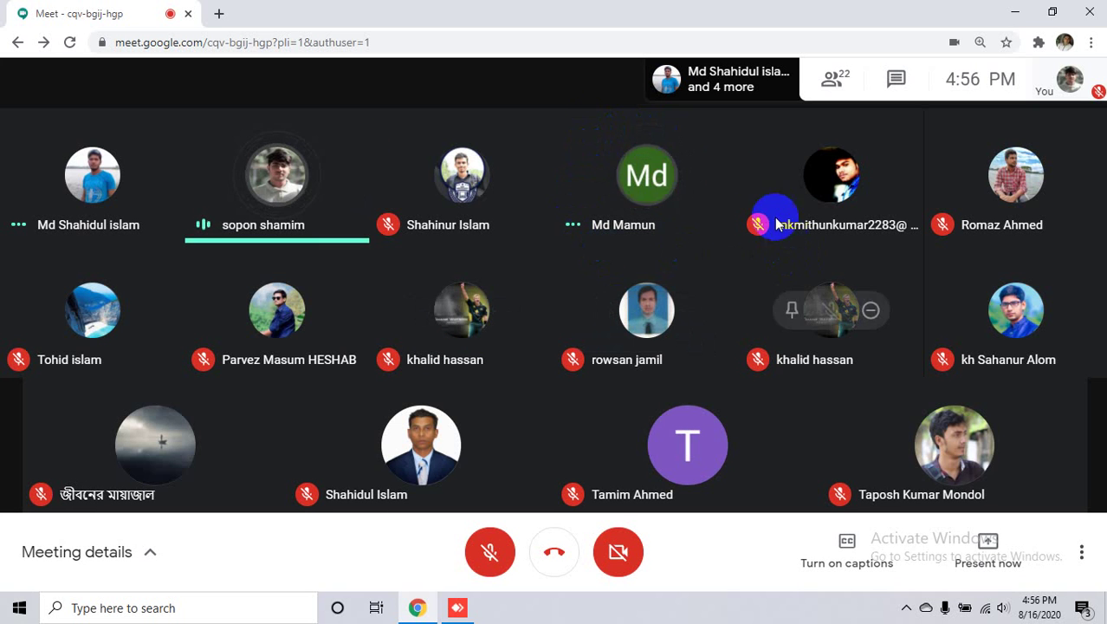
pyautogui.moveTo(726, 168)
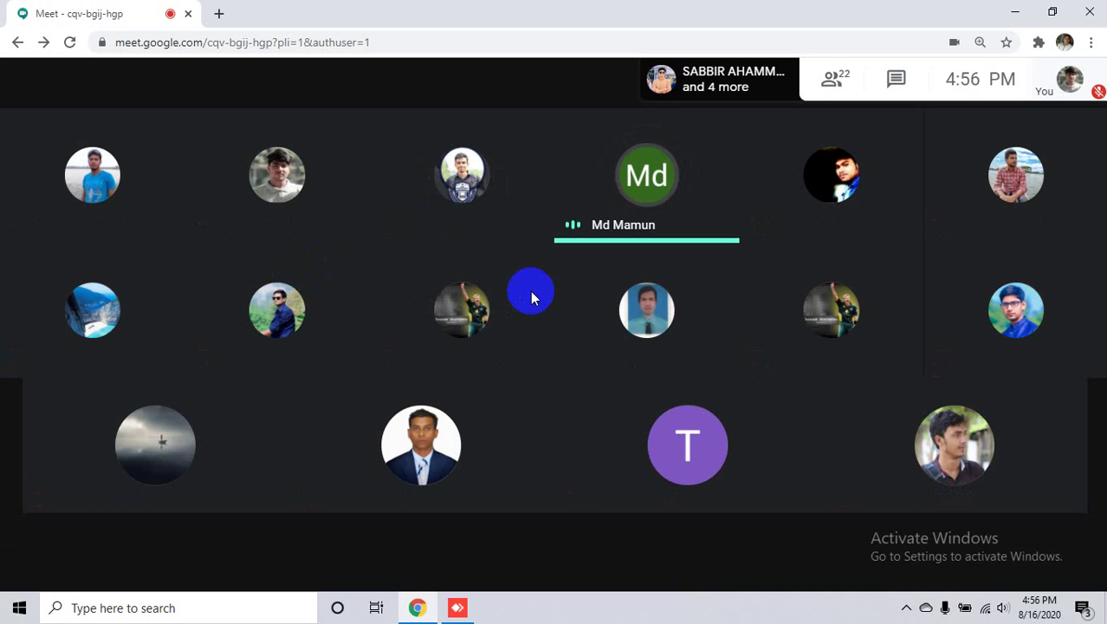
pyautogui.moveTo(579, 211)
pyautogui.moveTo(207, 277)
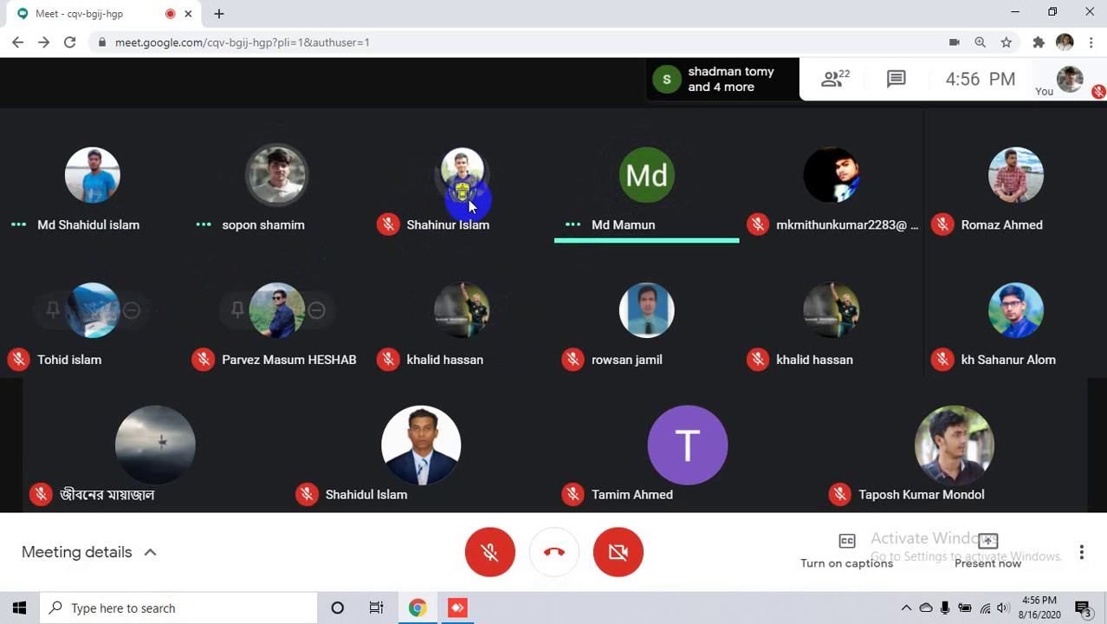
pyautogui.moveTo(269, 126)
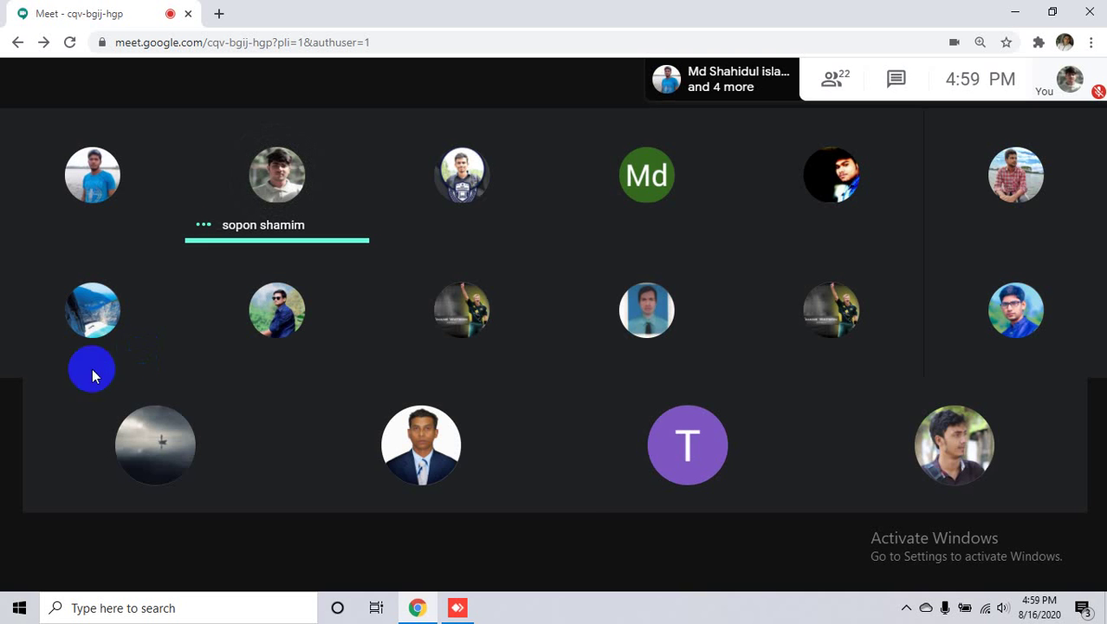
pyautogui.moveTo(126, 249)
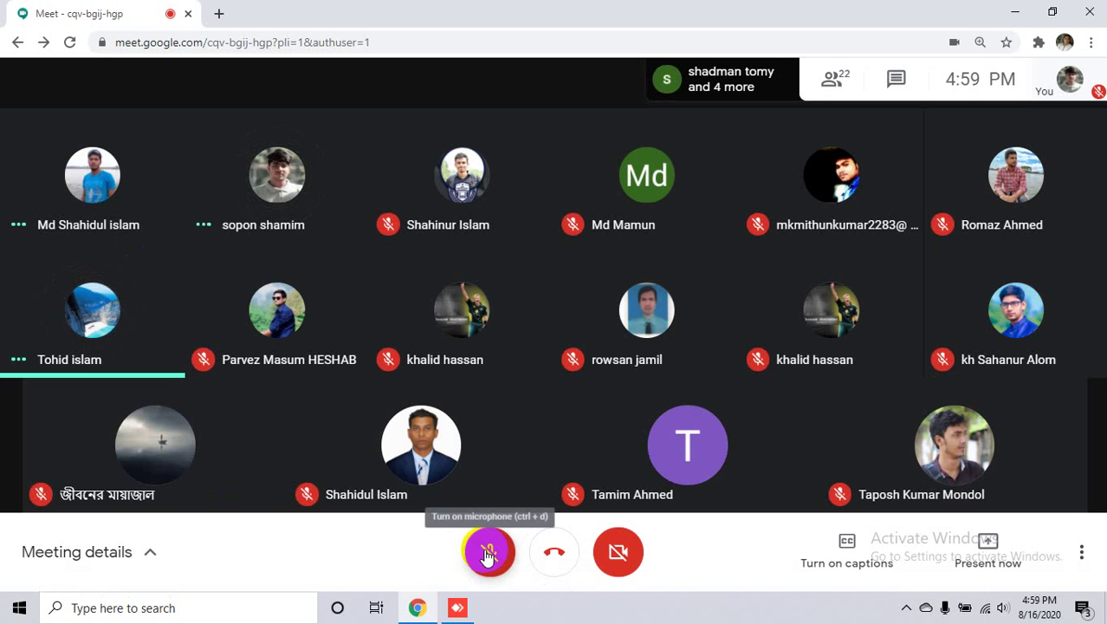
pyautogui.moveTo(241, 234)
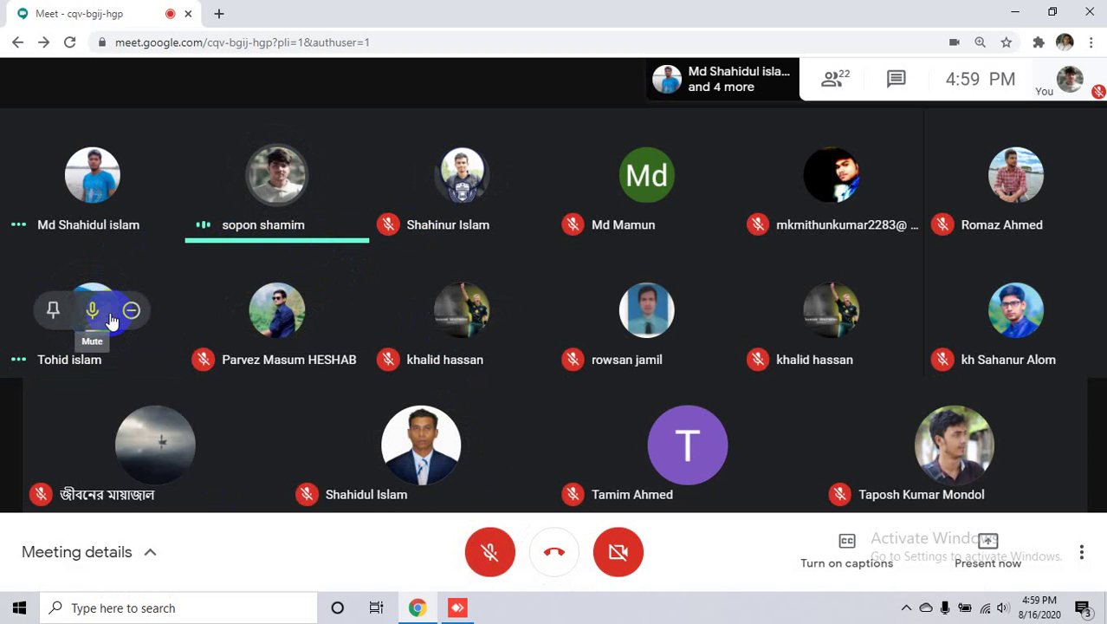
pyautogui.moveTo(187, 423)
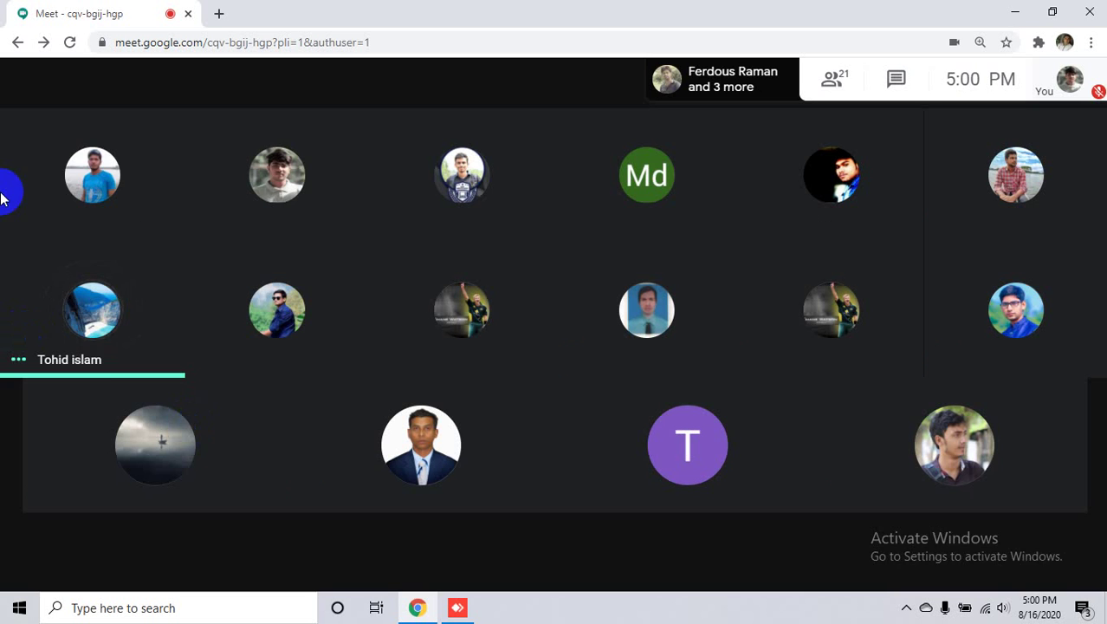
pyautogui.moveTo(132, 286)
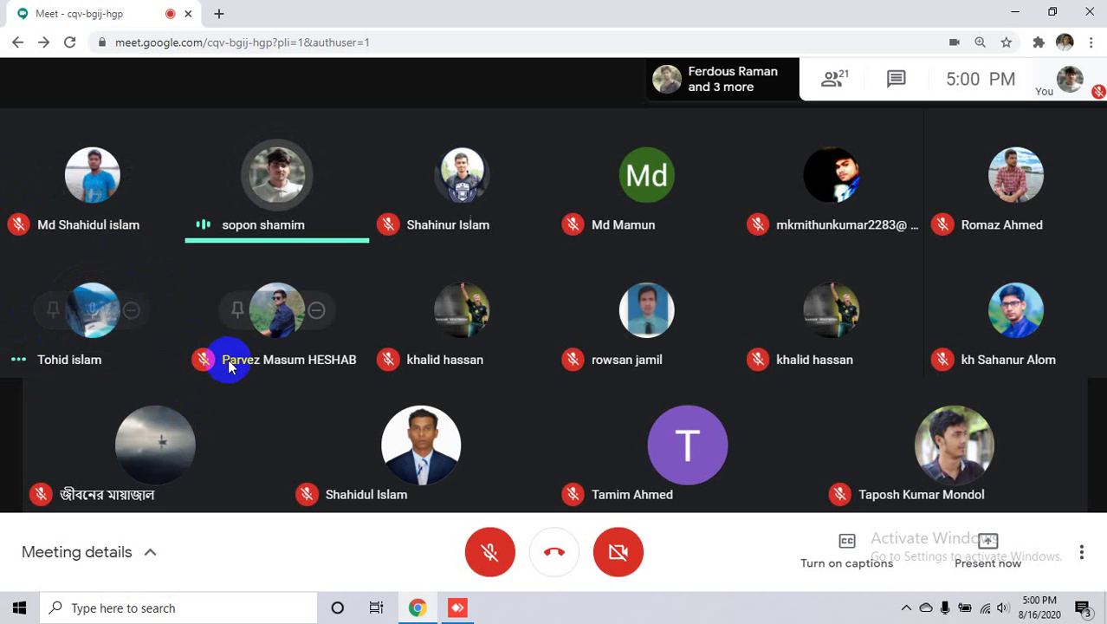
pyautogui.moveTo(270, 393)
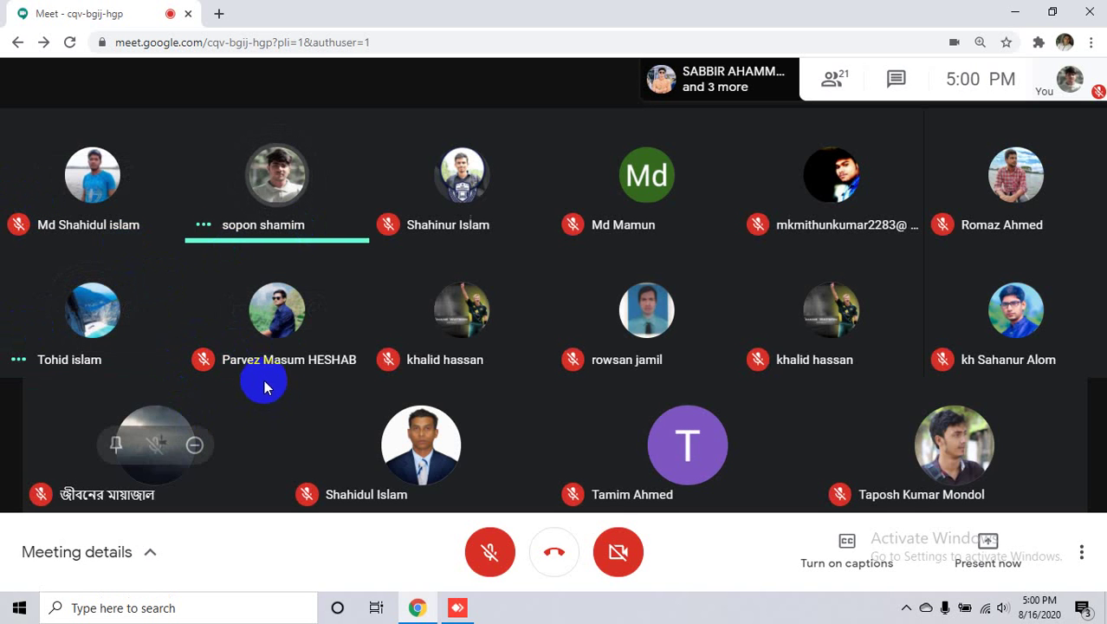
pyautogui.moveTo(265, 372)
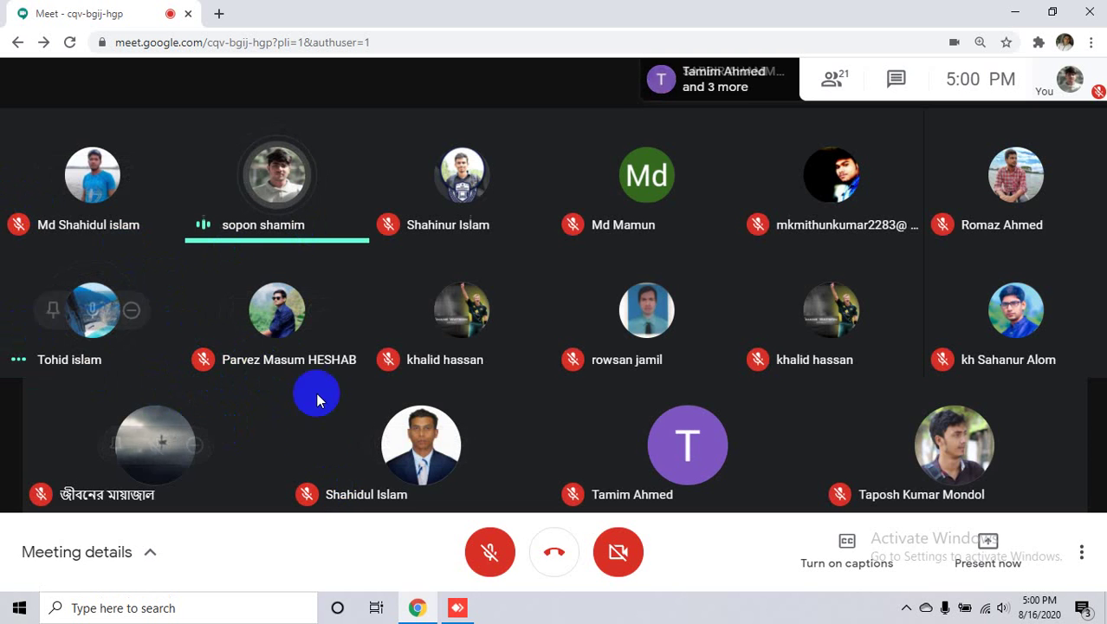
pyautogui.moveTo(316, 440)
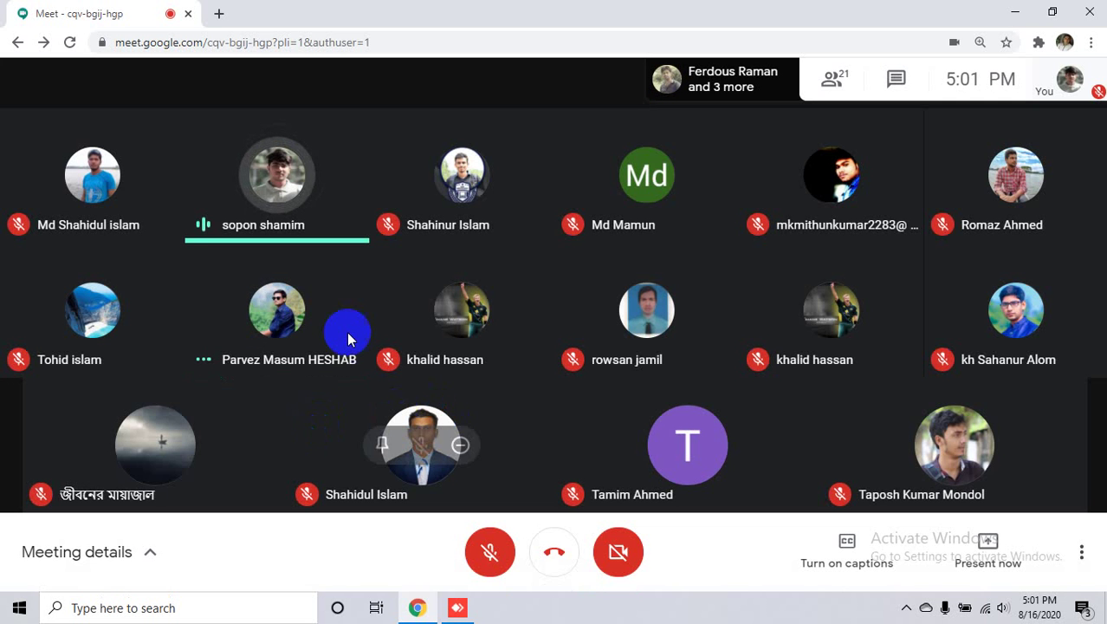
pyautogui.moveTo(341, 328)
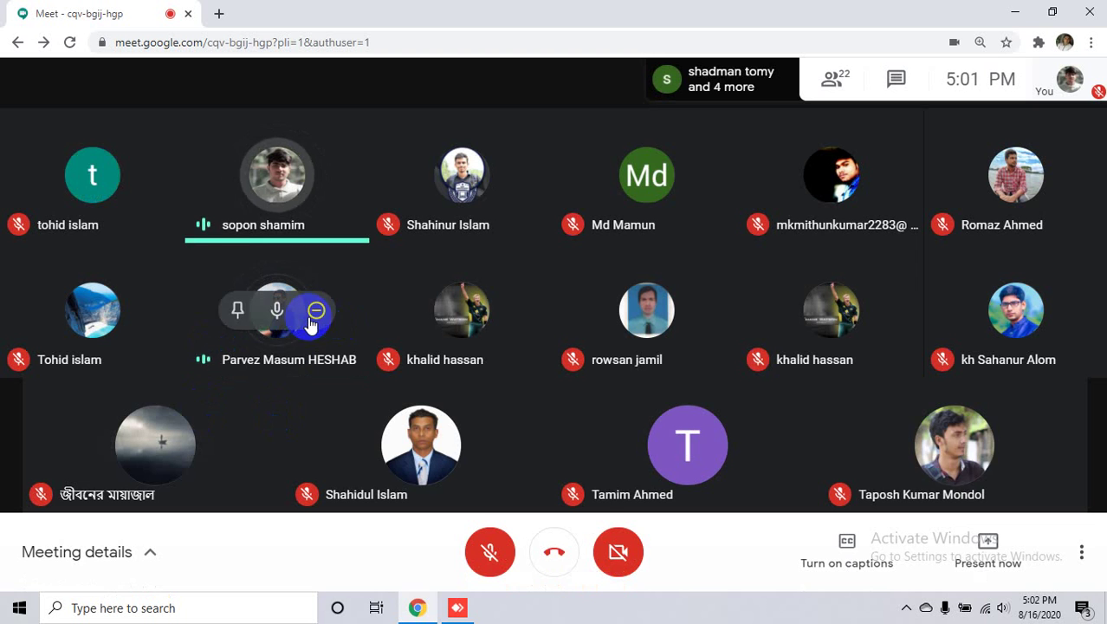
pyautogui.moveTo(339, 415)
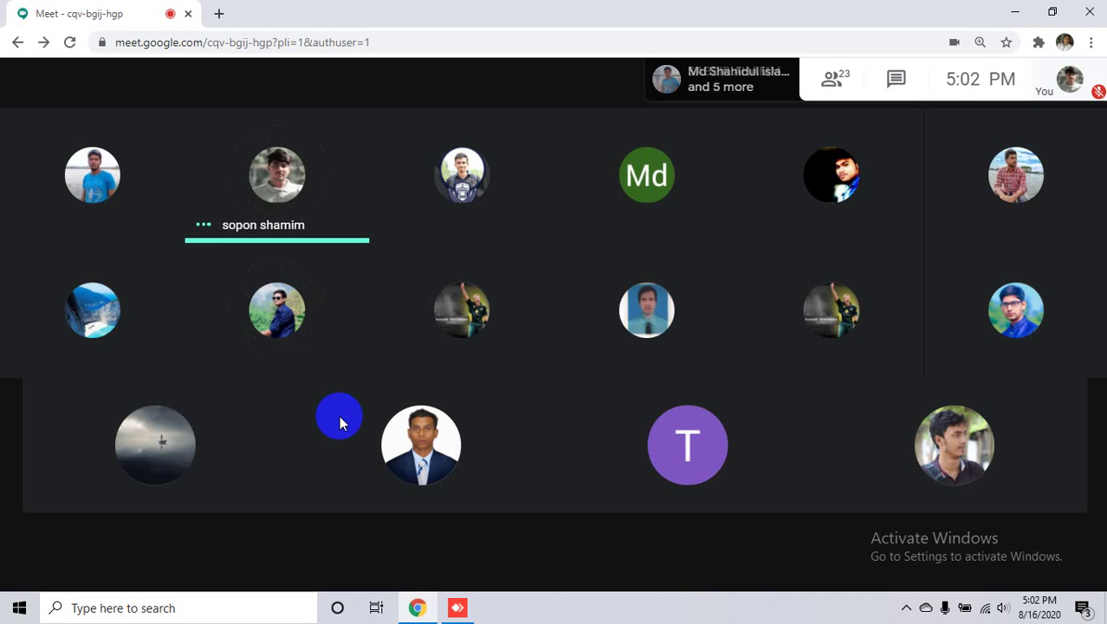
pyautogui.moveTo(487, 322)
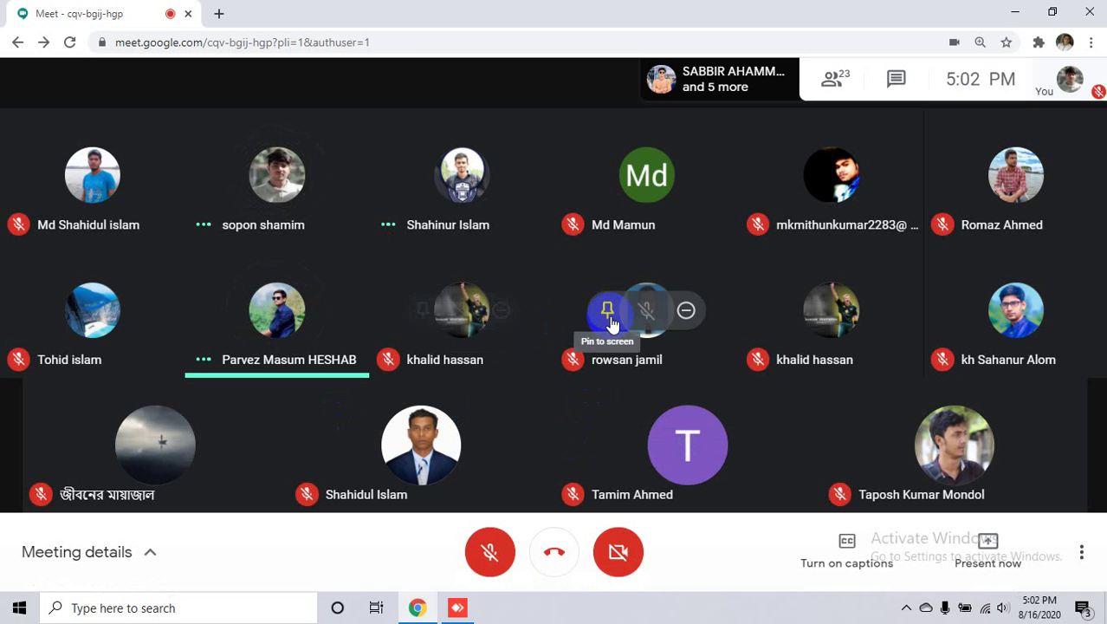
pyautogui.moveTo(227, 326)
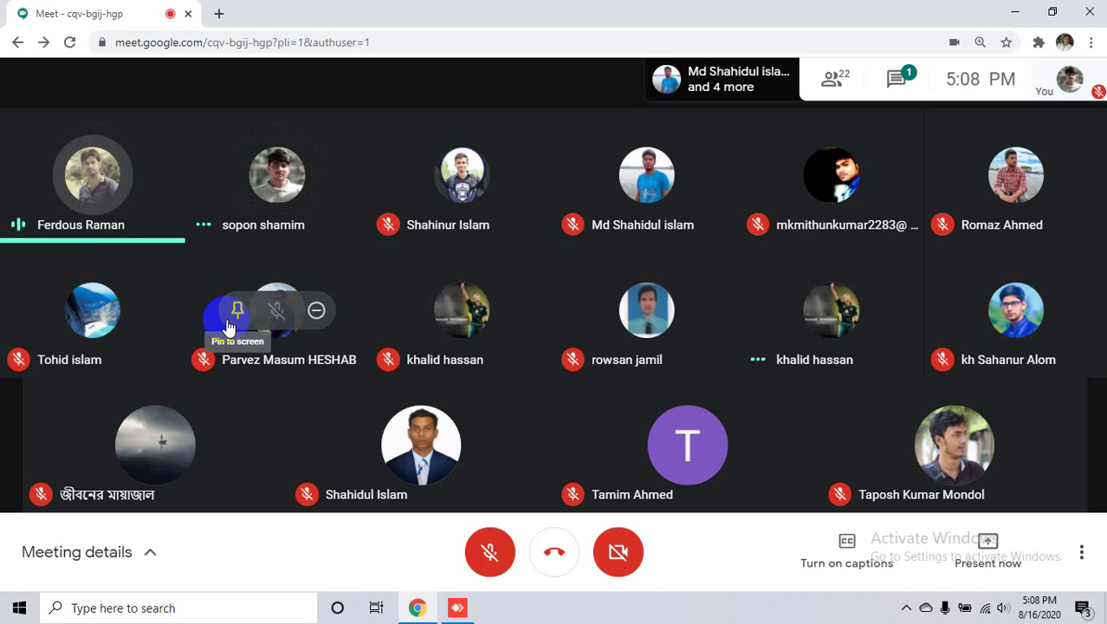
# - Read the newest message in the meeting chat and close the meeting details
pyautogui.click(892, 90)
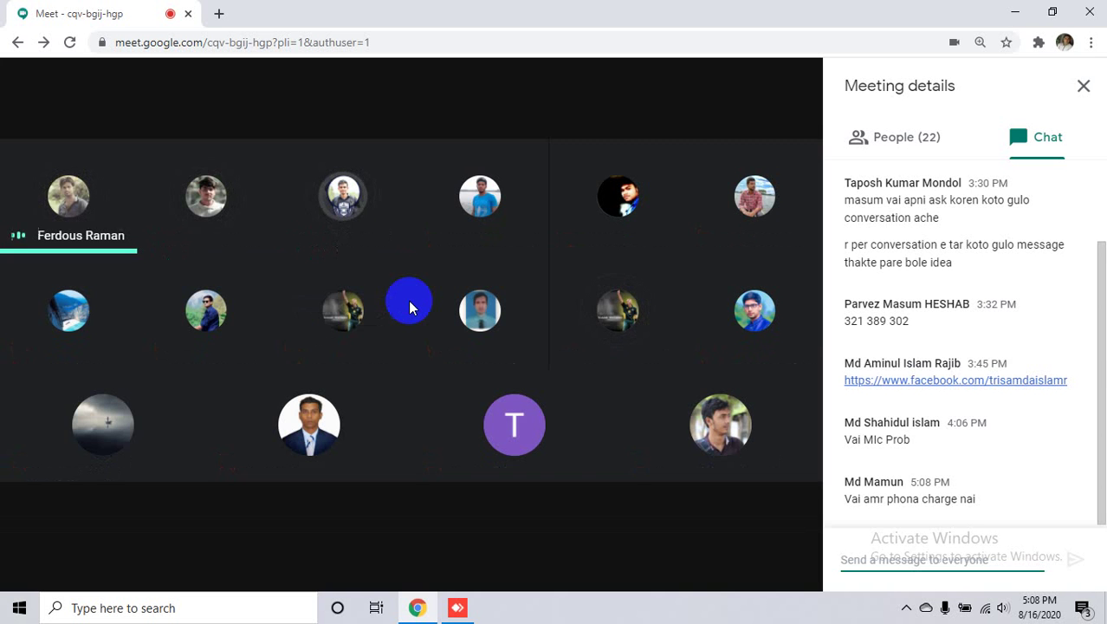
pyautogui.click(1083, 86)
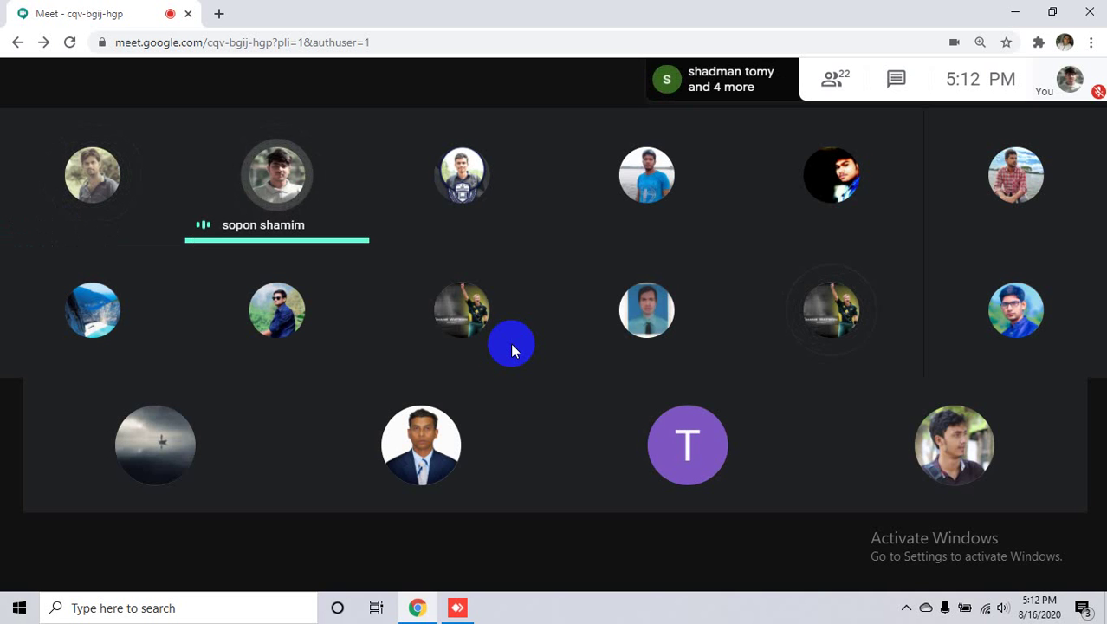
pyautogui.click(791, 74)
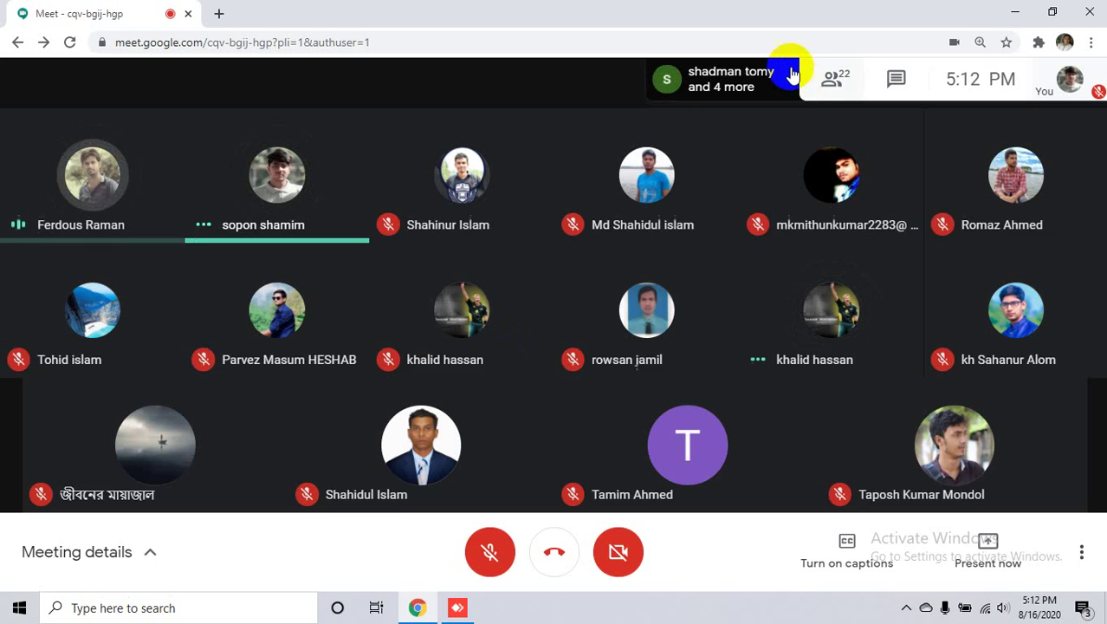
pyautogui.moveTo(197, 247)
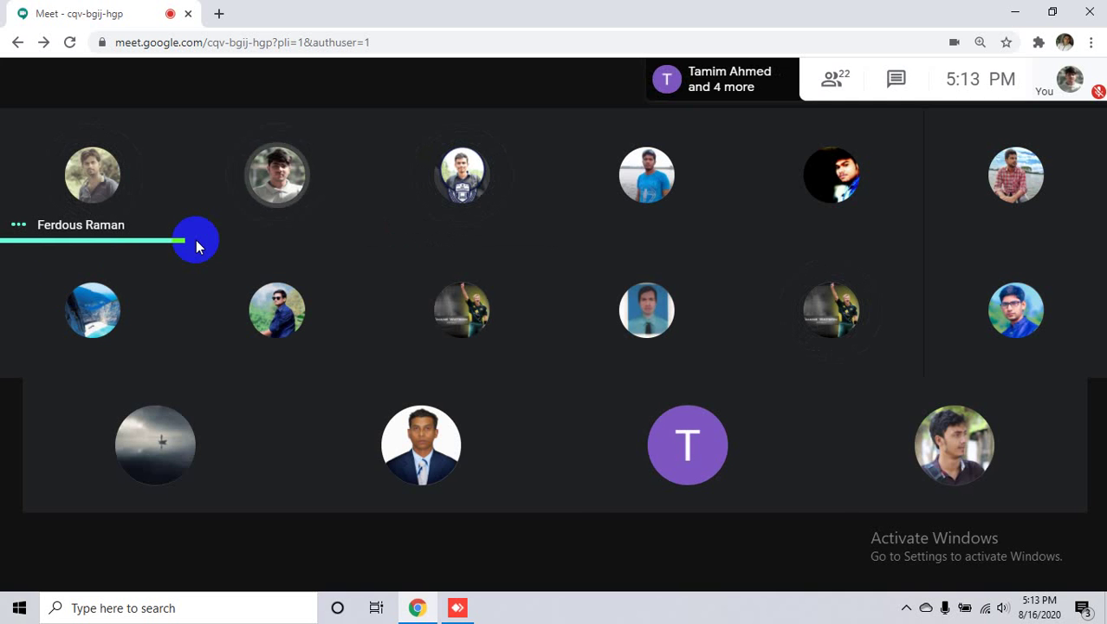
pyautogui.moveTo(606, 217)
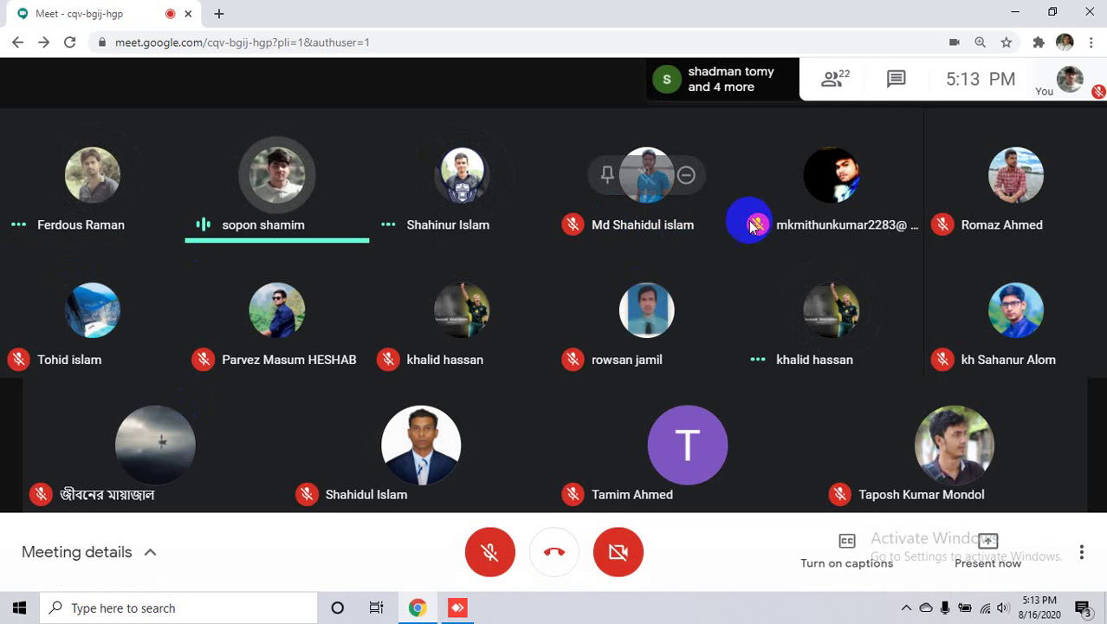
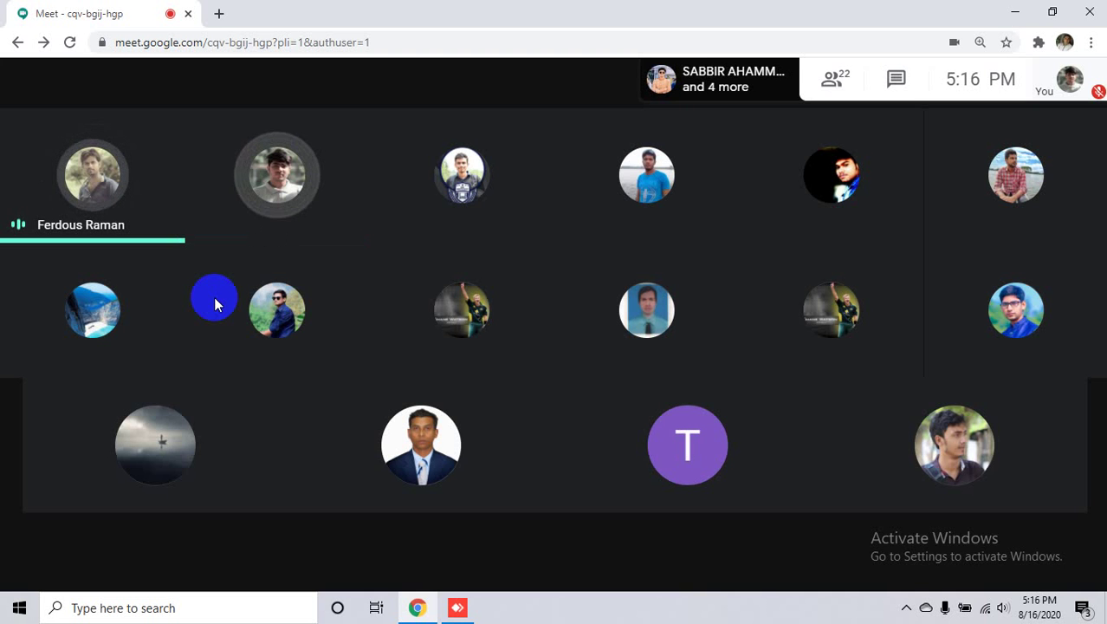
pyautogui.moveTo(214, 296)
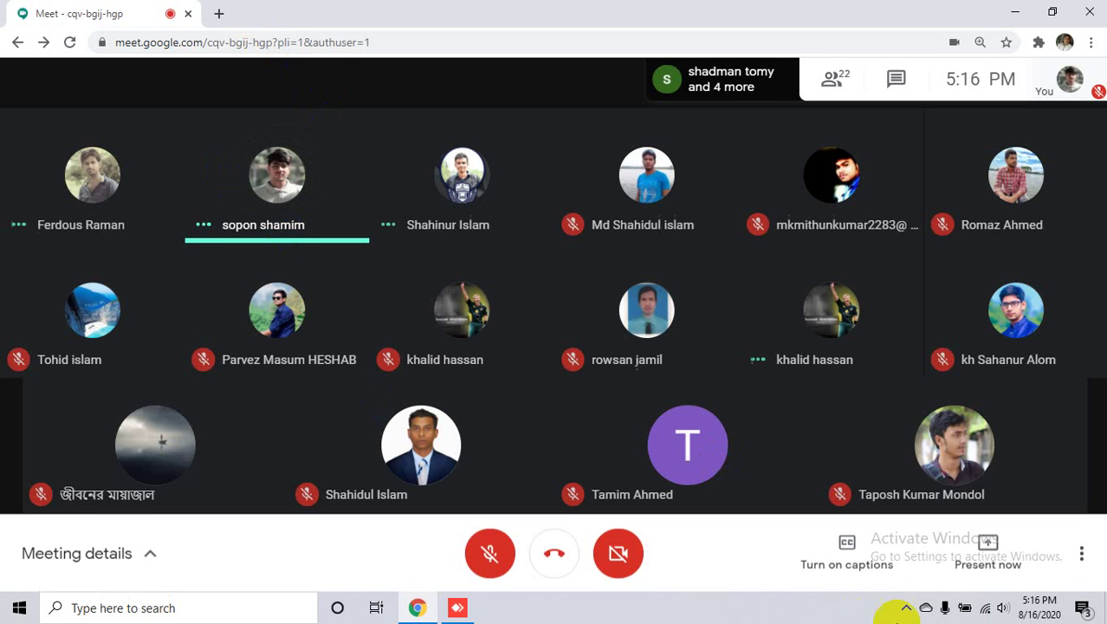
# - Present the entire screen to the participants in the Meet call
pyautogui.click(984, 559)
pyautogui.click(625, 523)
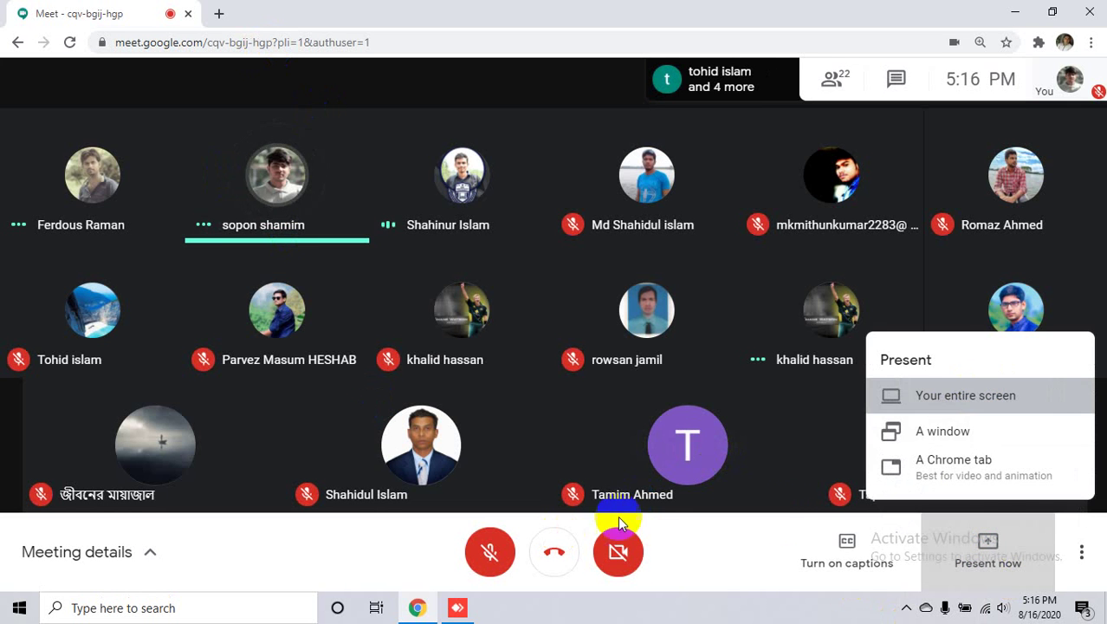
pyautogui.click(550, 308)
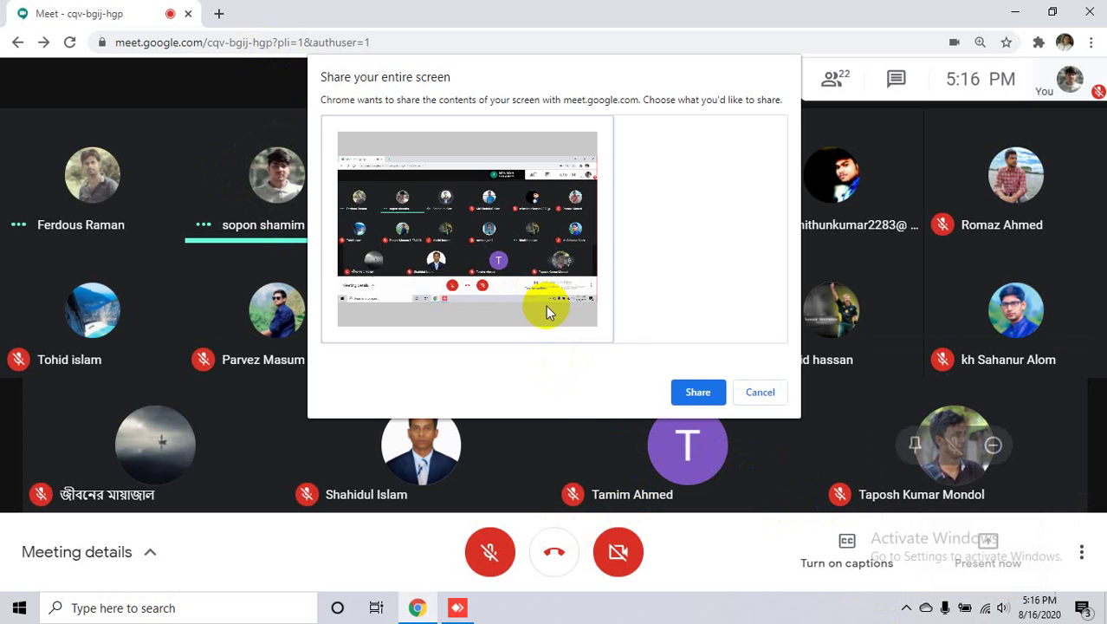
pyautogui.click(687, 391)
# - Open a new browser tab and hide the screen-sharing notice
pyautogui.click(219, 14)
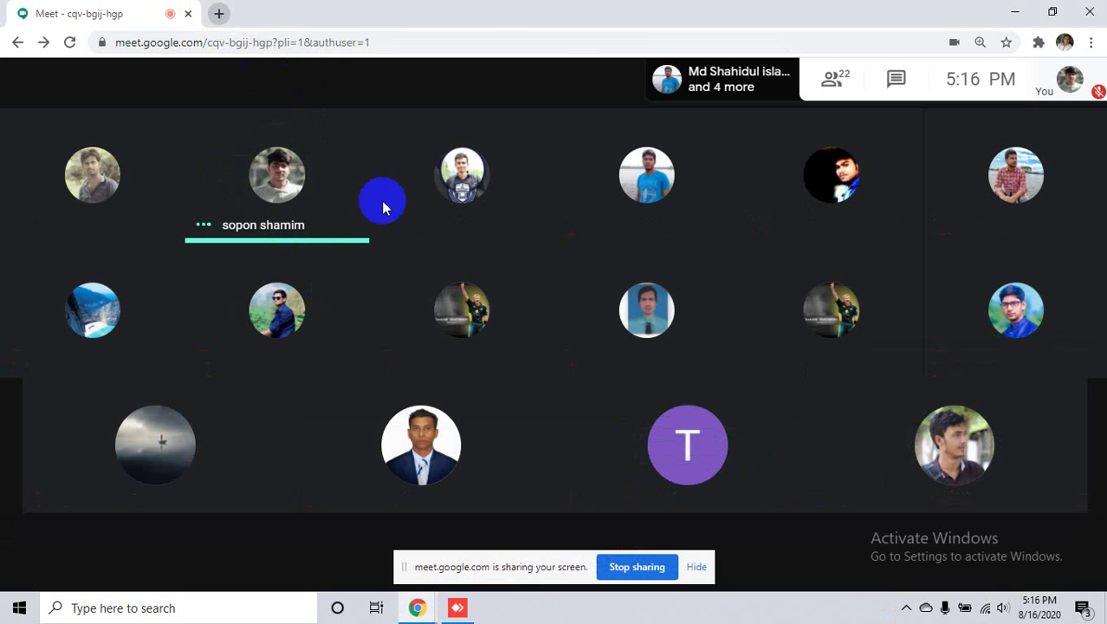
pyautogui.click(697, 568)
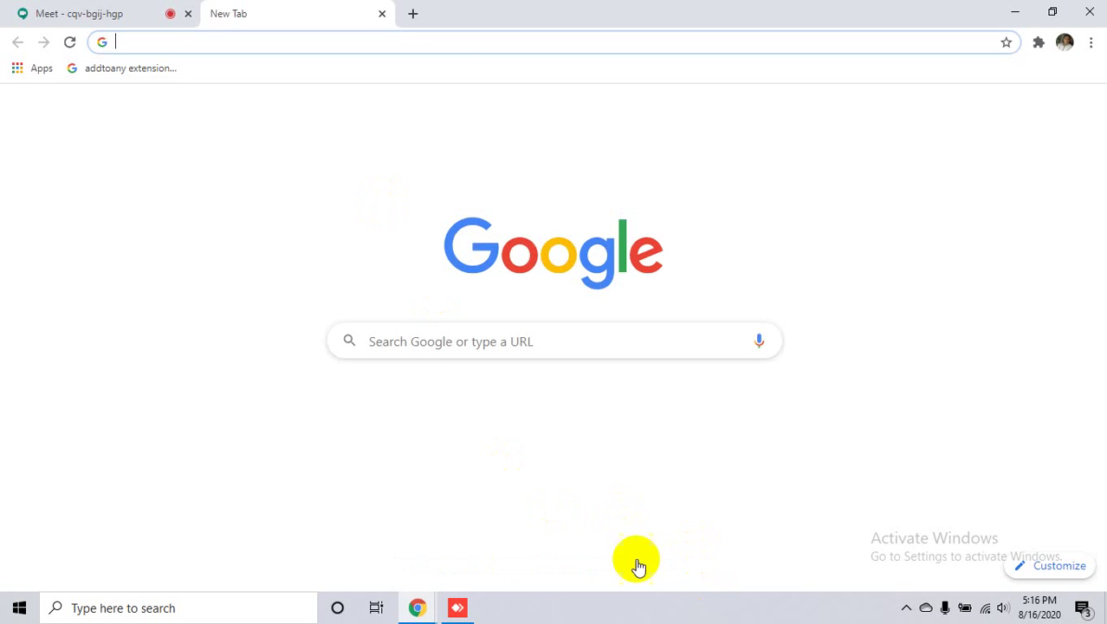
# - Open the Freelancer website and bring up the Certifications section of the account's own profile
pyautogui.click(745, 438)
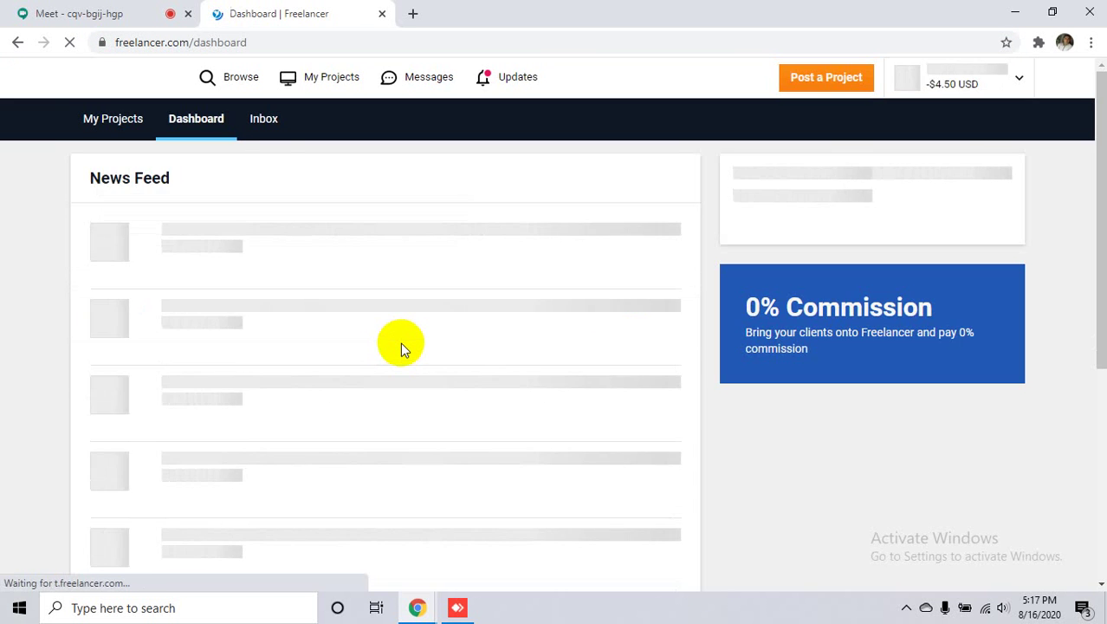
pyautogui.click(989, 80)
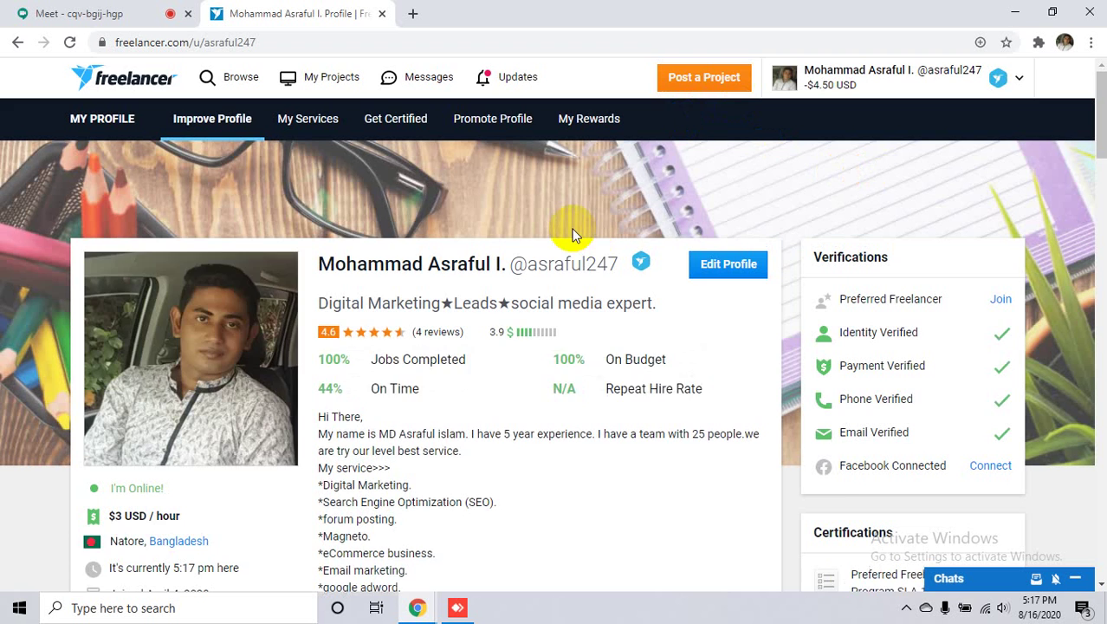
pyautogui.scroll(-3, 571, 229)
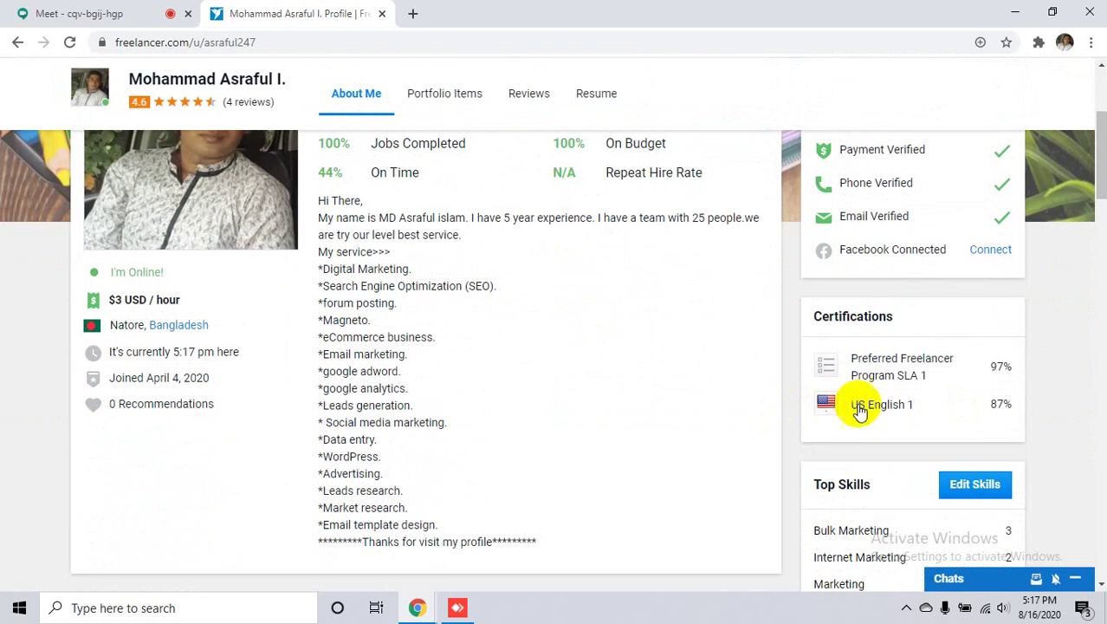
# - Highlight the US English 1 certification and its score on the Freelancer profile, clearing each selection
pyautogui.click(1014, 405)
pyautogui.moveTo(1015, 405); pyautogui.dragTo(824, 404)
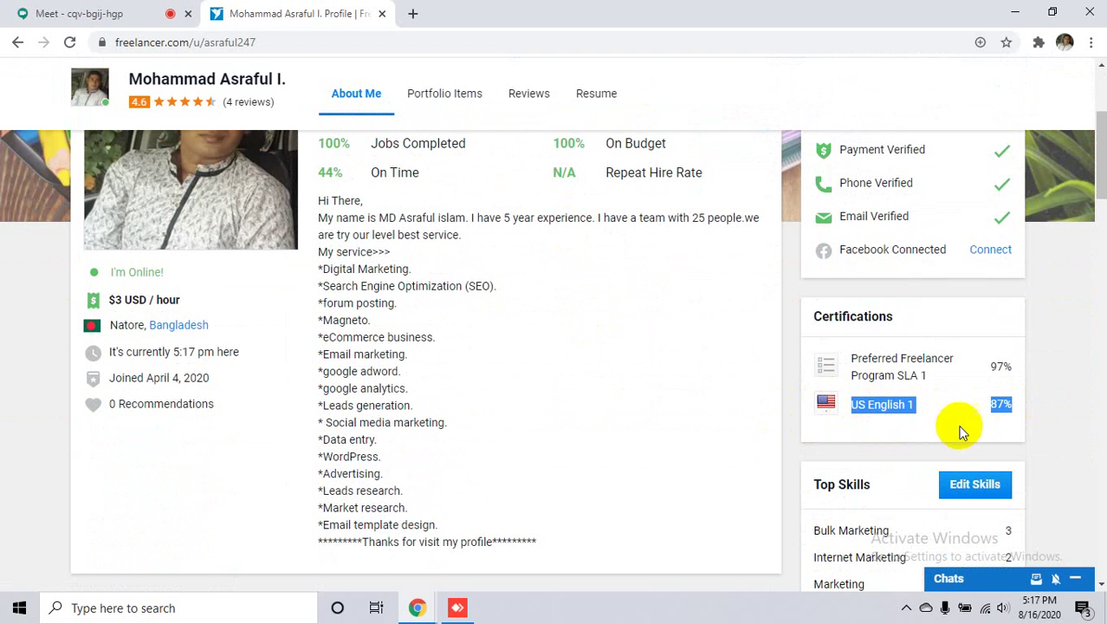
pyautogui.click(889, 444)
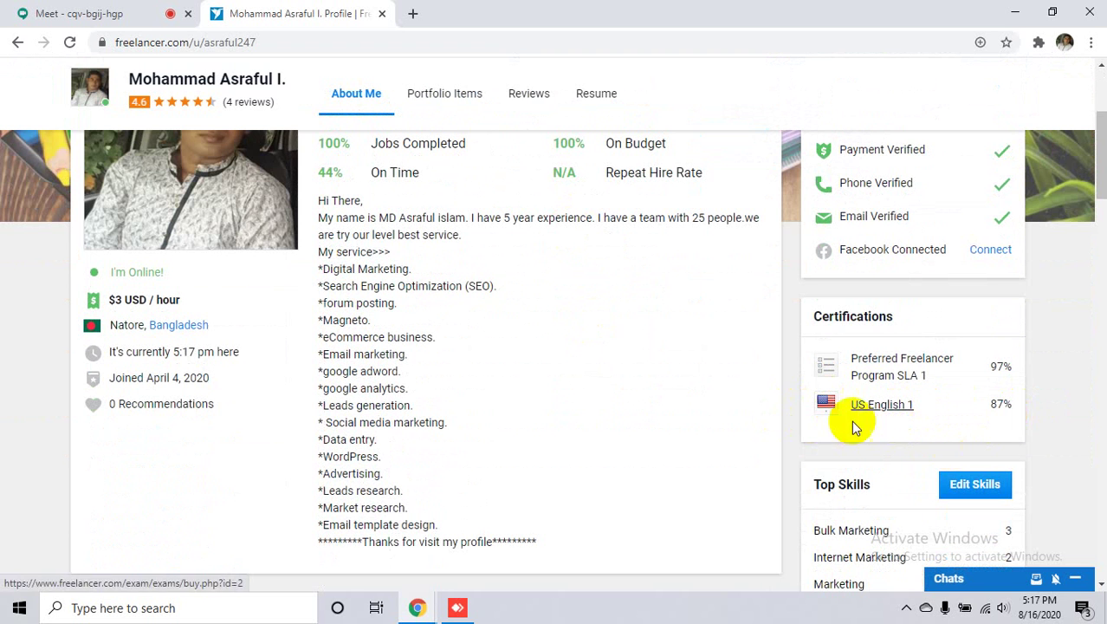
pyautogui.doubleClick(1005, 404)
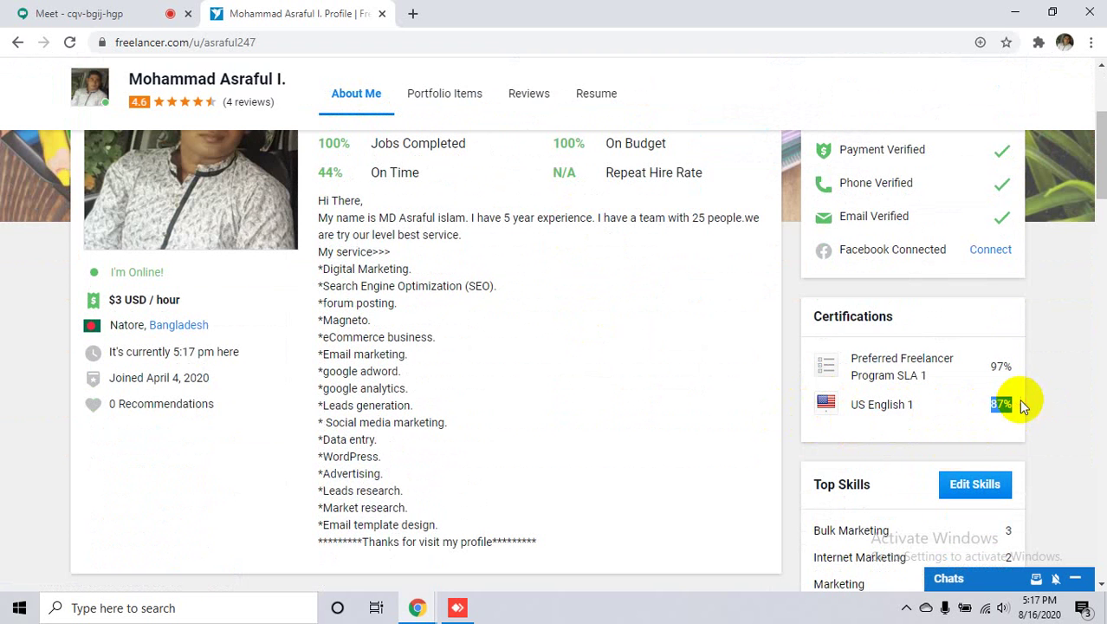
pyautogui.click(1067, 397)
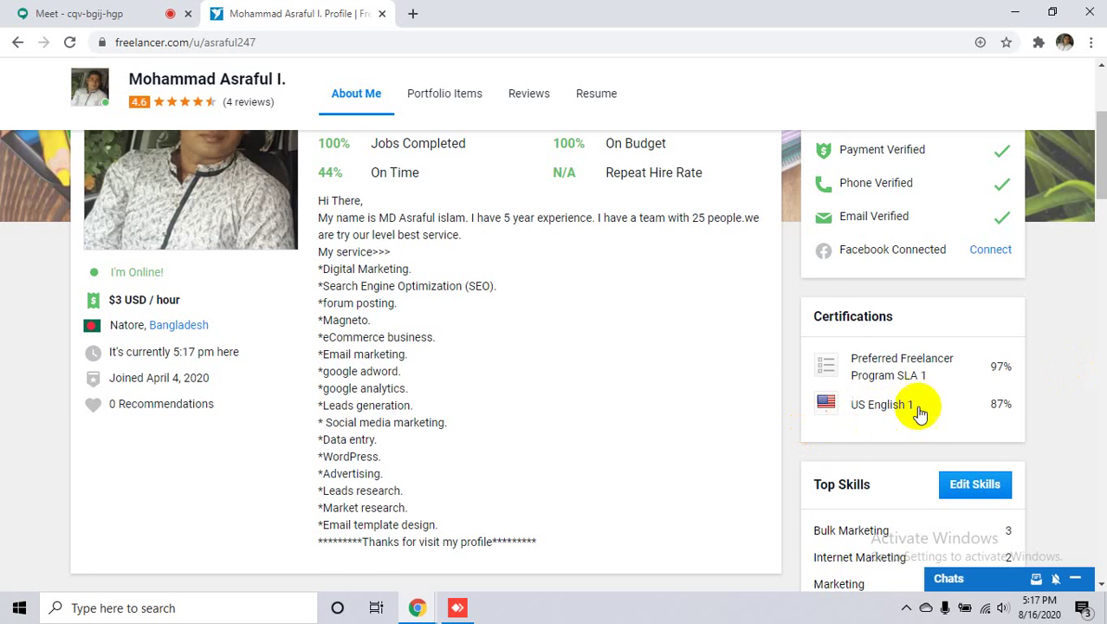
pyautogui.scroll(3, 847, 419)
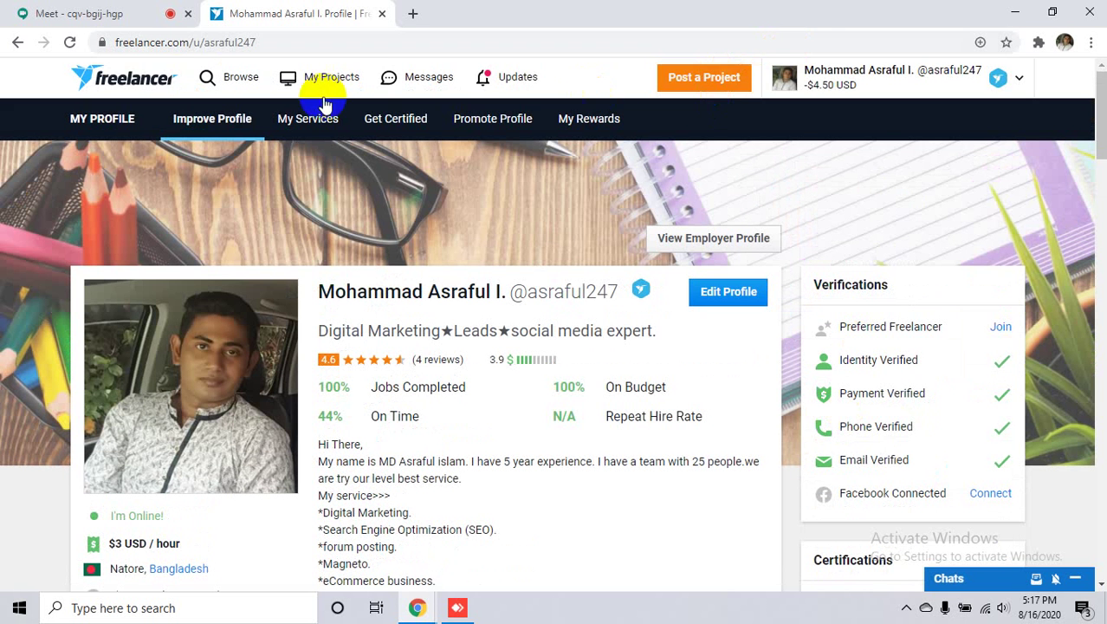
# - Return to the Freelancer dashboard and highlight the profile completion percentage and the Congratulations! text
pyautogui.click(131, 80)
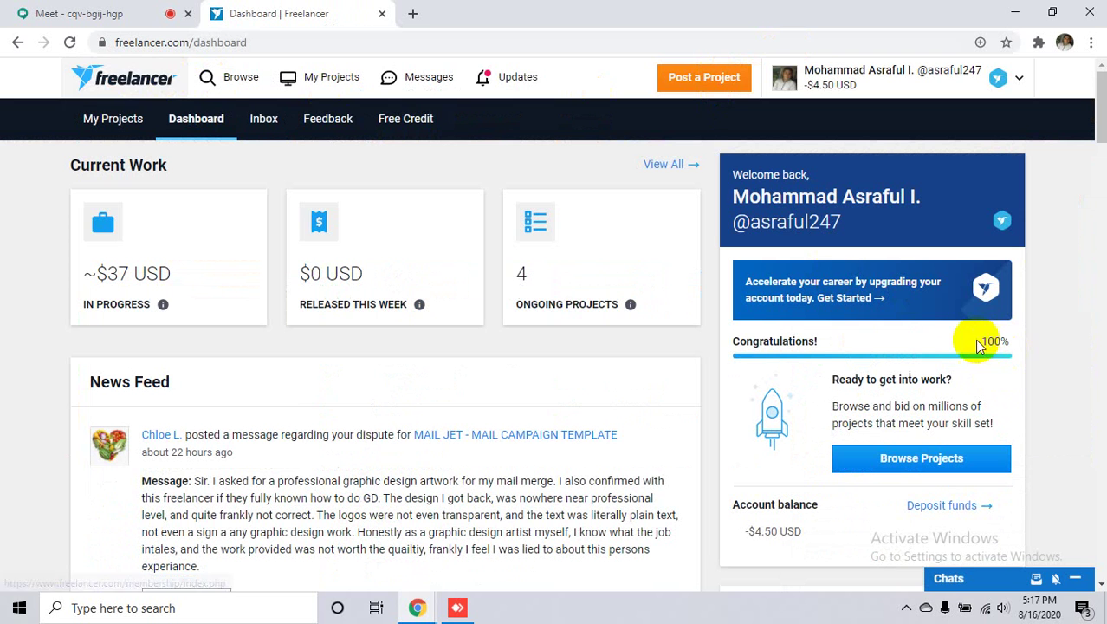
pyautogui.doubleClick(988, 341)
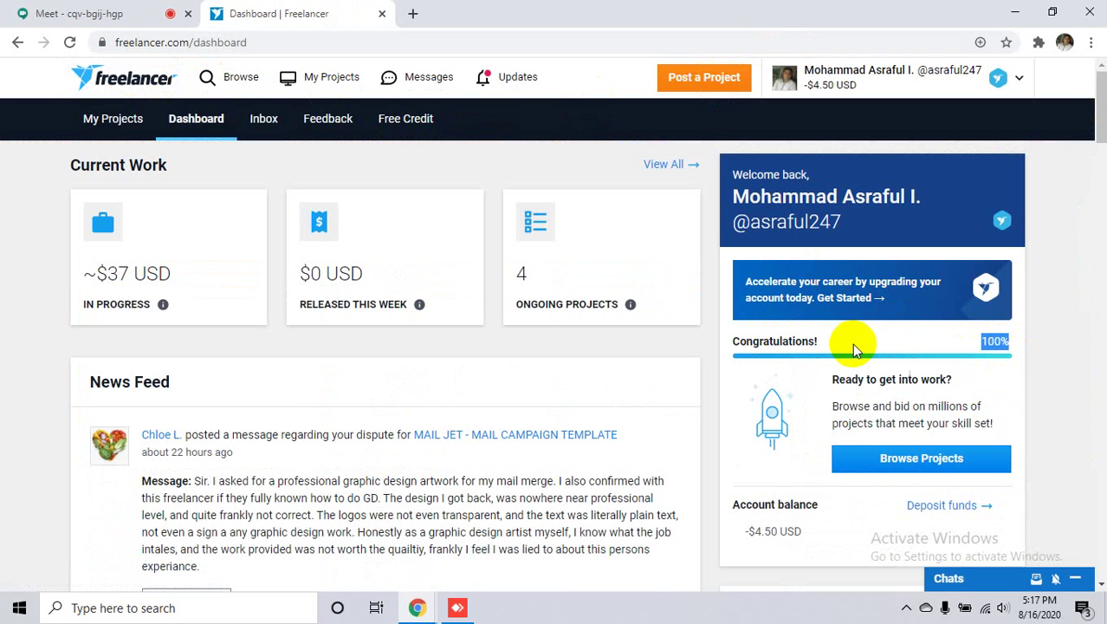
pyautogui.moveTo(852, 344); pyautogui.dragTo(750, 341)
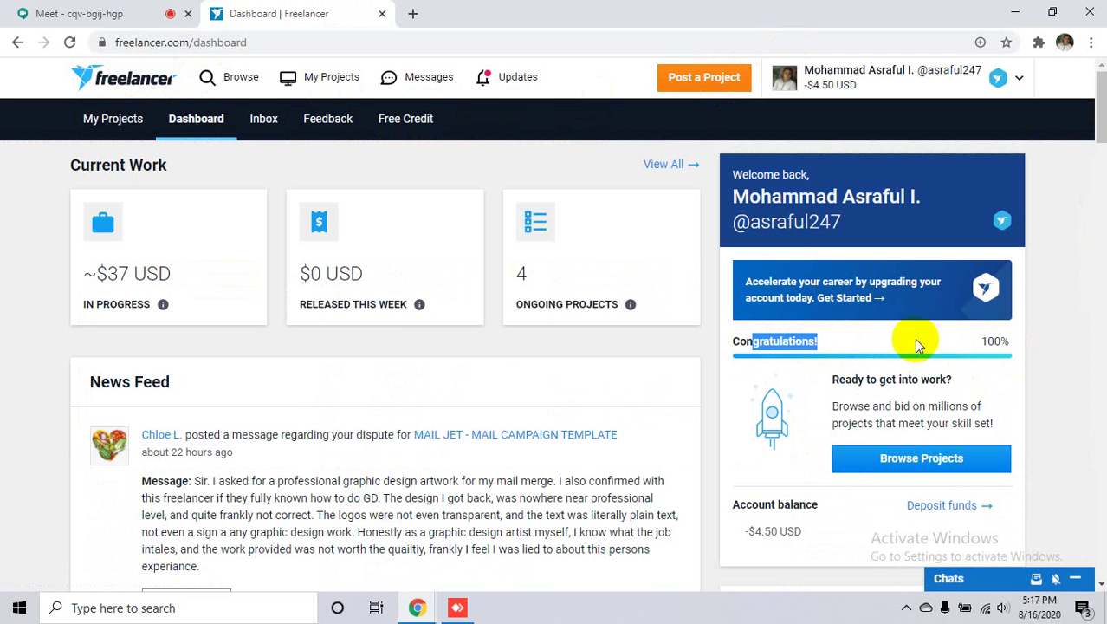
pyautogui.click(1043, 359)
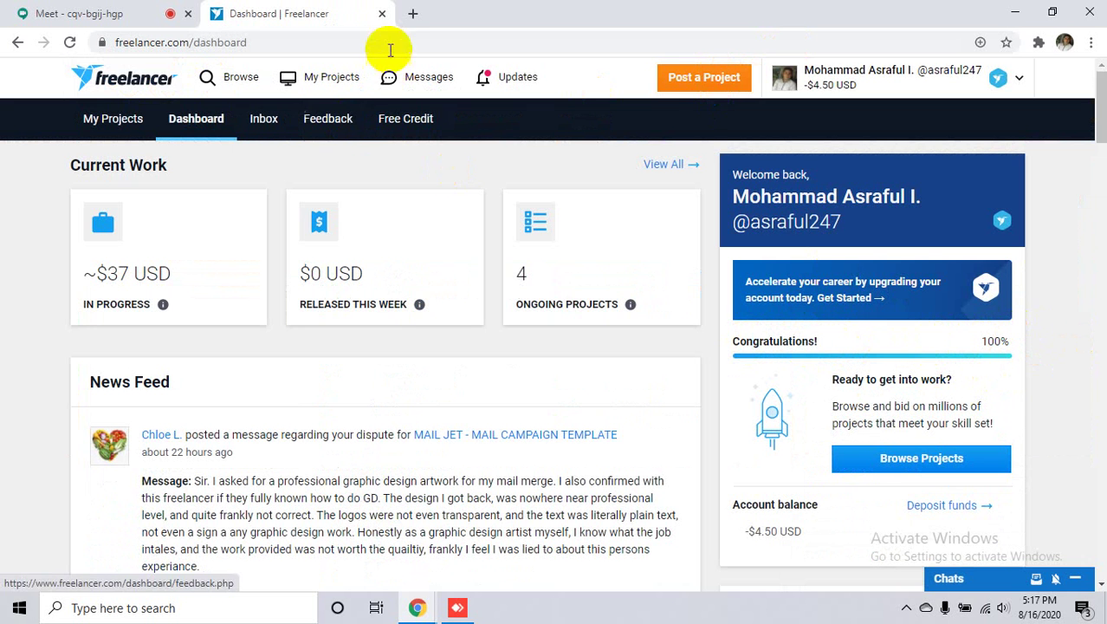
# - Close the Freelancer tab to check the Meet call and reopen Freelancer in a new tab
pyautogui.click(382, 13)
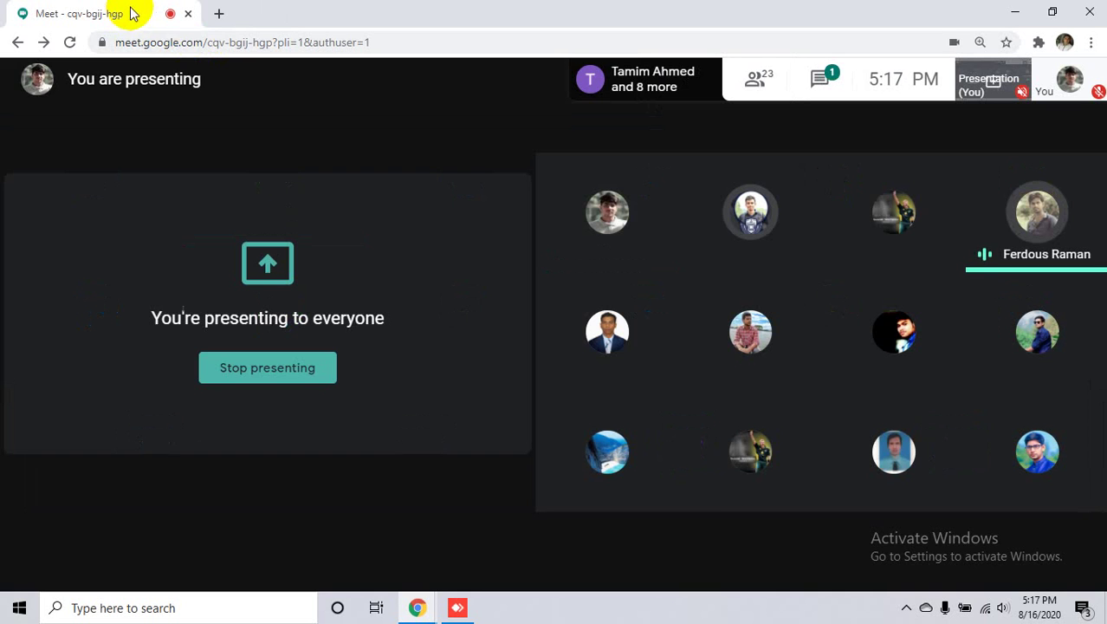
pyautogui.click(441, 505)
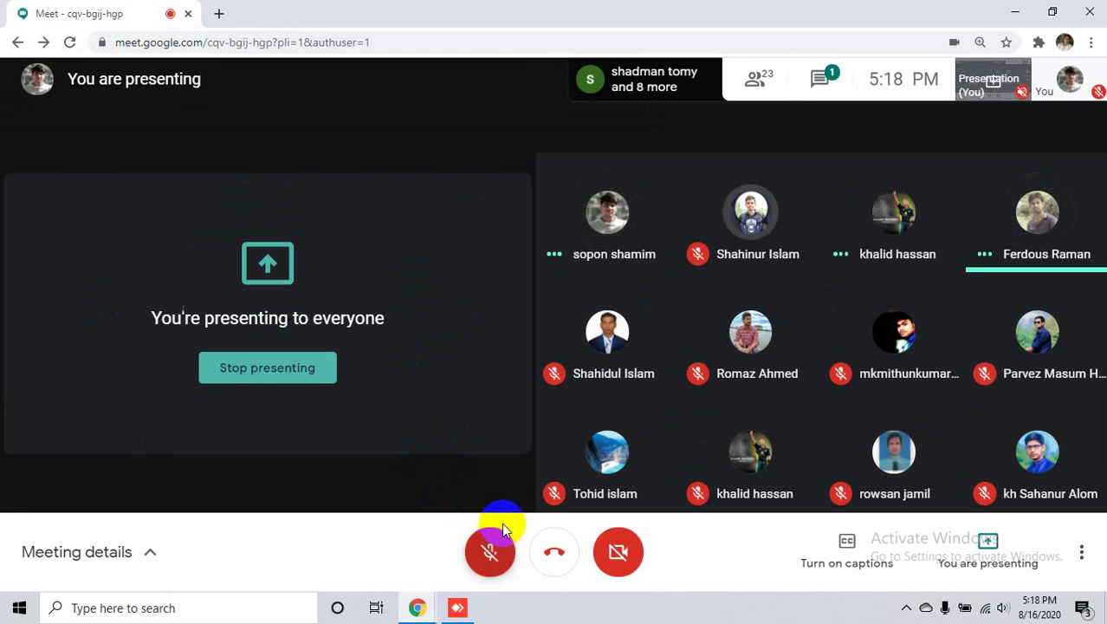
pyautogui.click(219, 13)
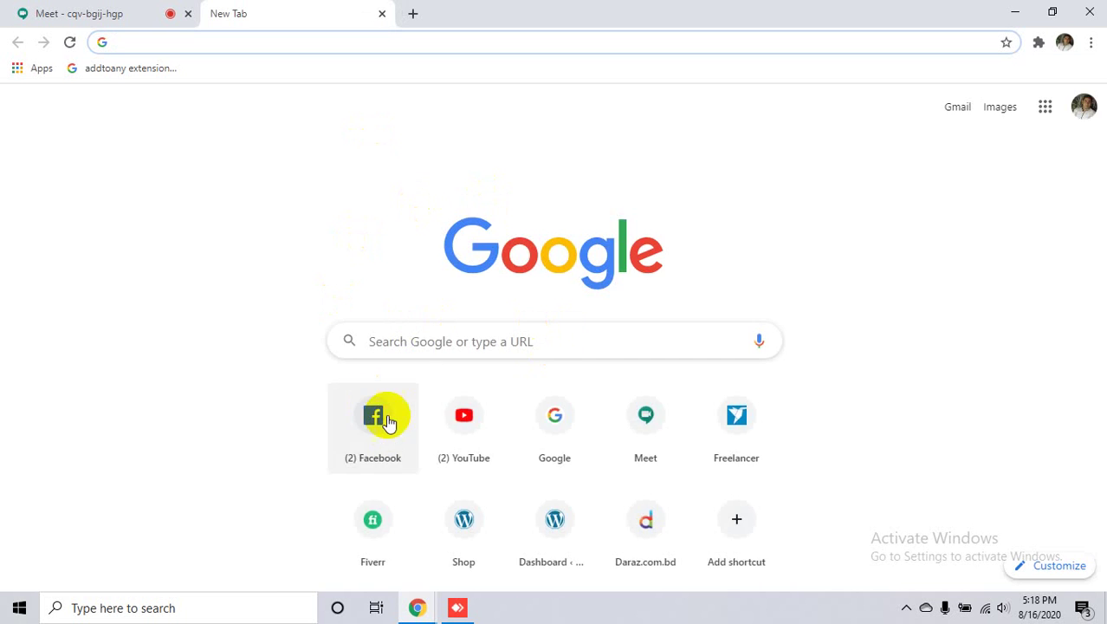
pyautogui.click(714, 451)
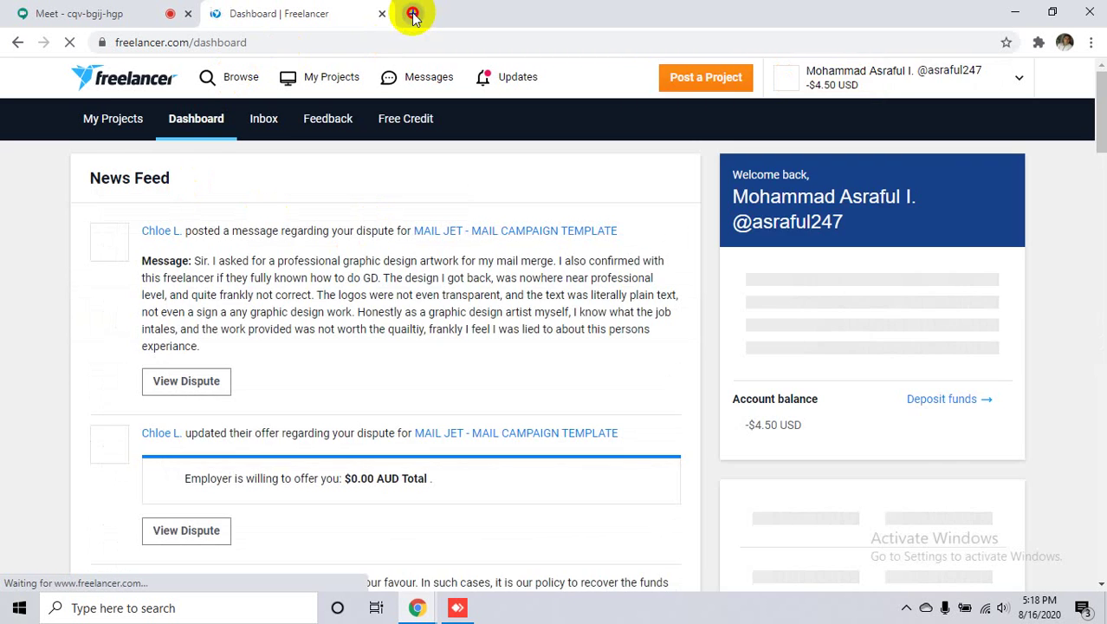
# - Open YouTube in another new tab and return to the Freelancer dashboard
pyautogui.click(414, 15)
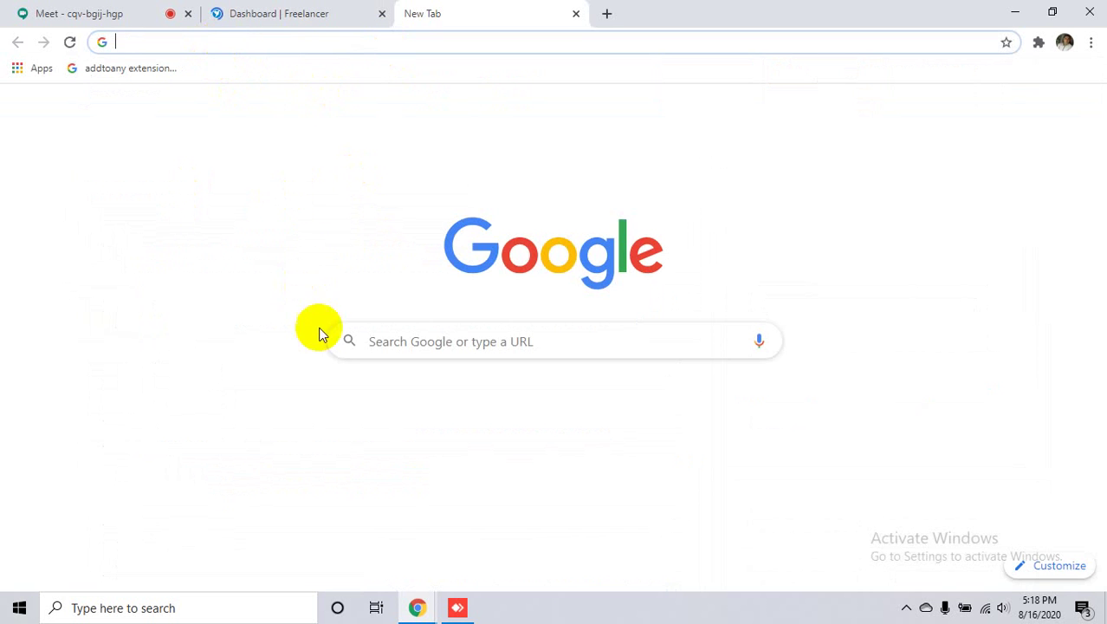
pyautogui.click(462, 432)
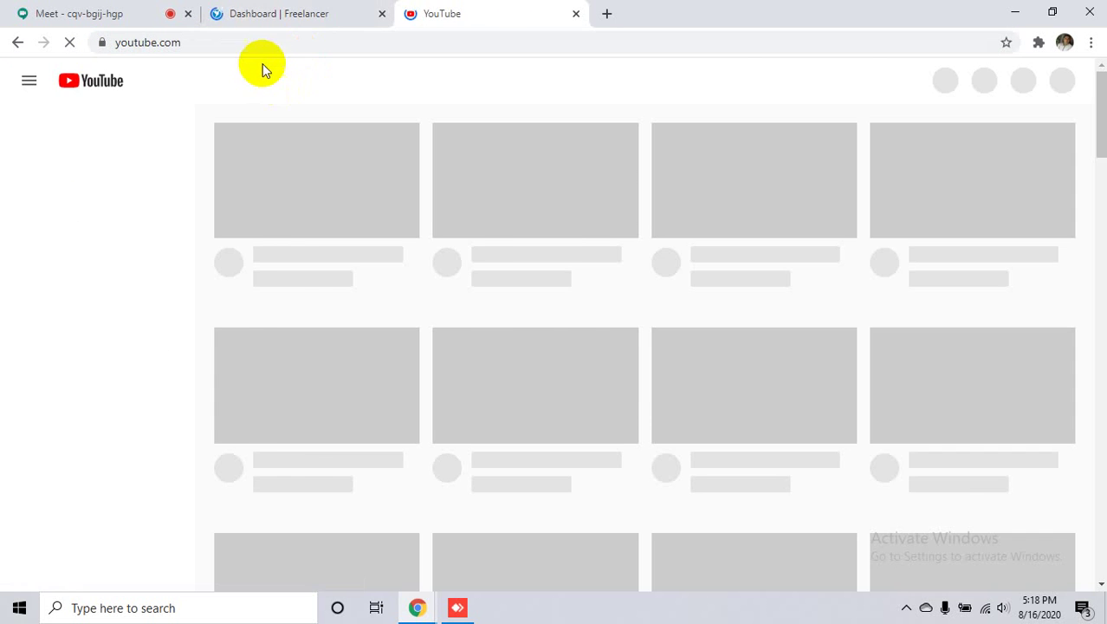
pyautogui.click(286, 13)
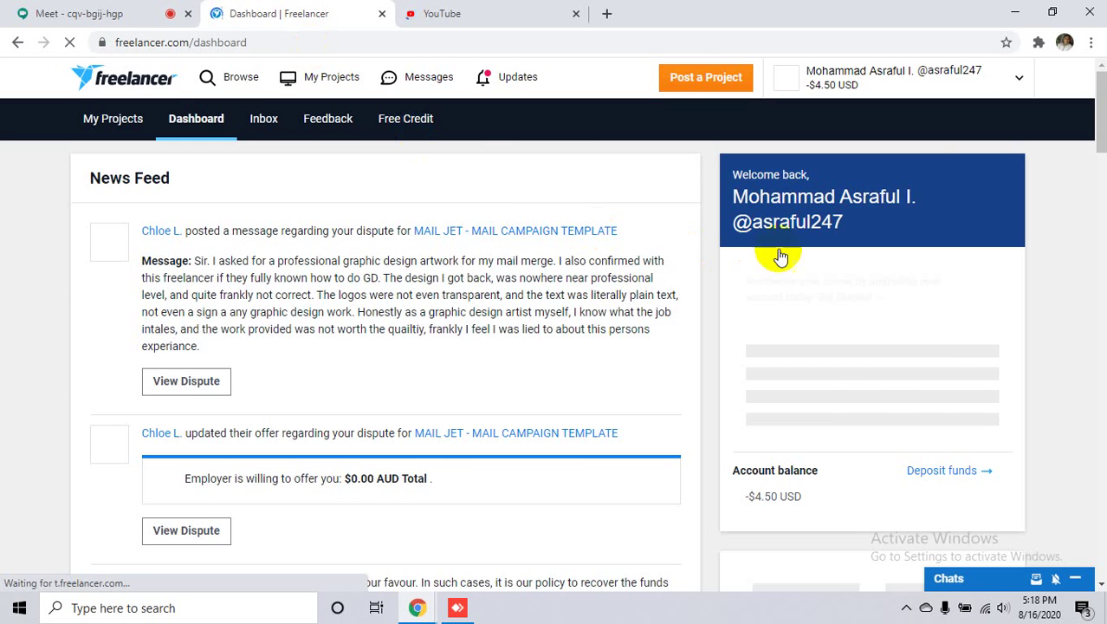
# - View the account's Freelancer profile and look over its service description, certifications and top skills
pyautogui.click(962, 87)
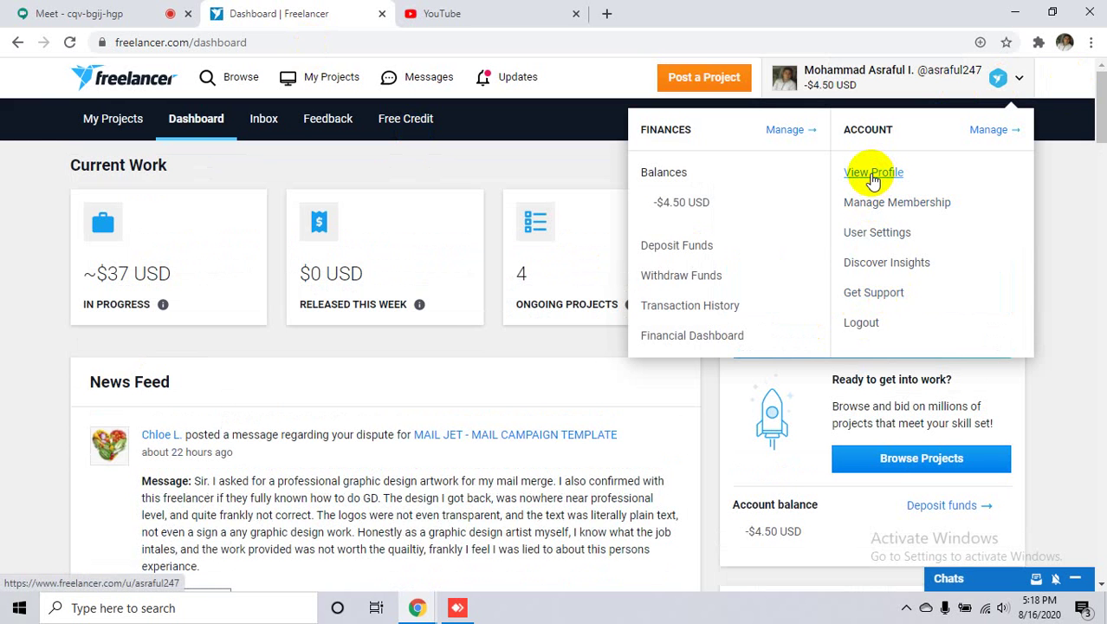
pyautogui.click(873, 173)
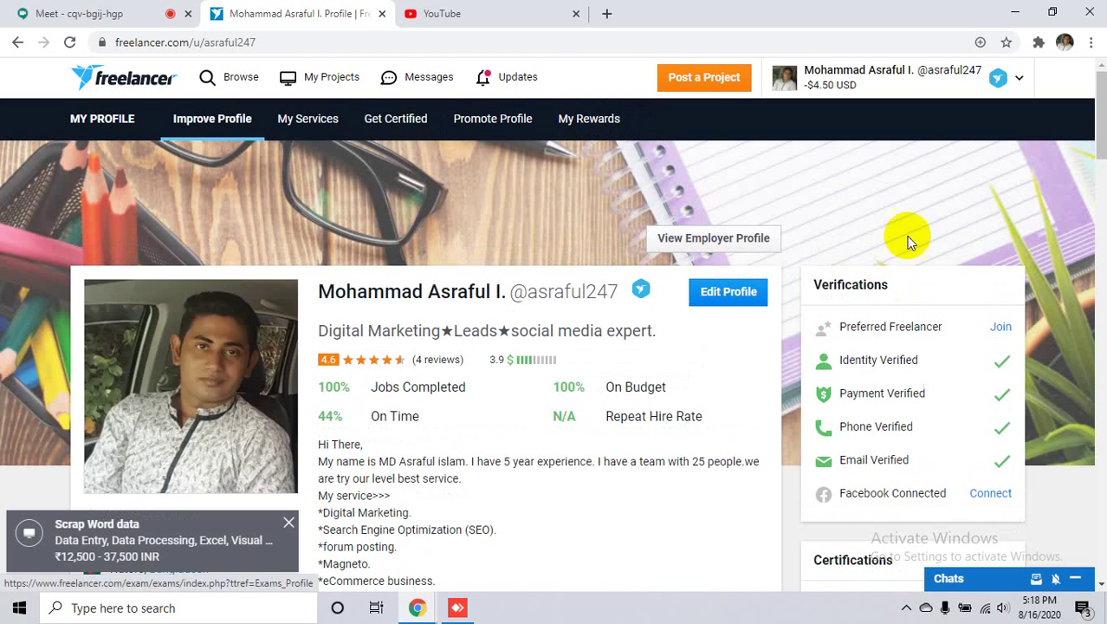
pyautogui.scroll(-4, 676, 368)
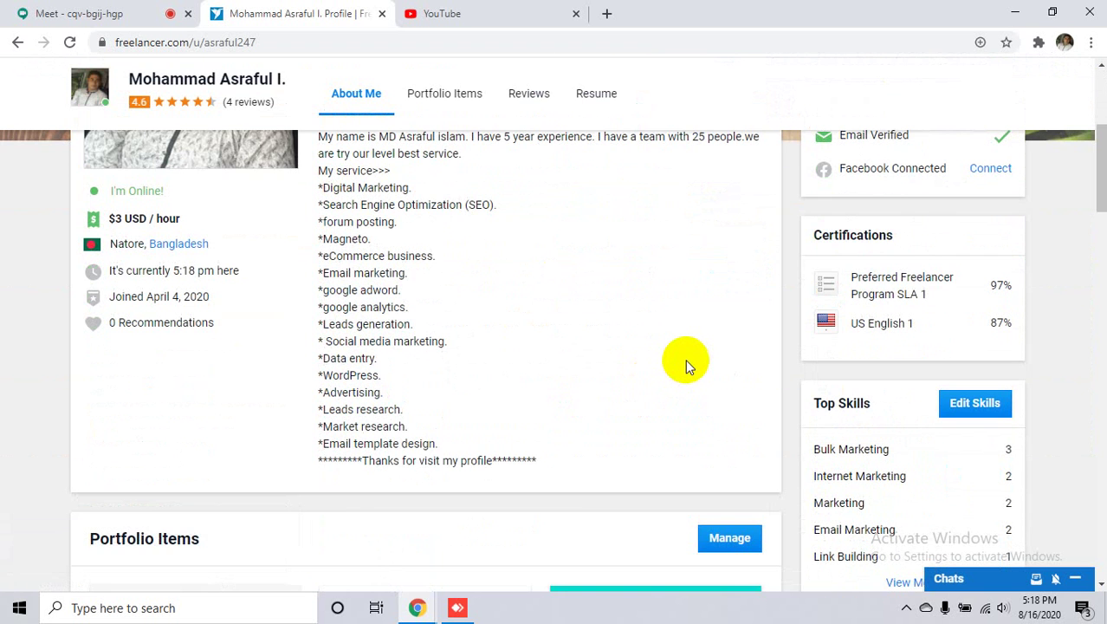
pyautogui.scroll(4, 687, 366)
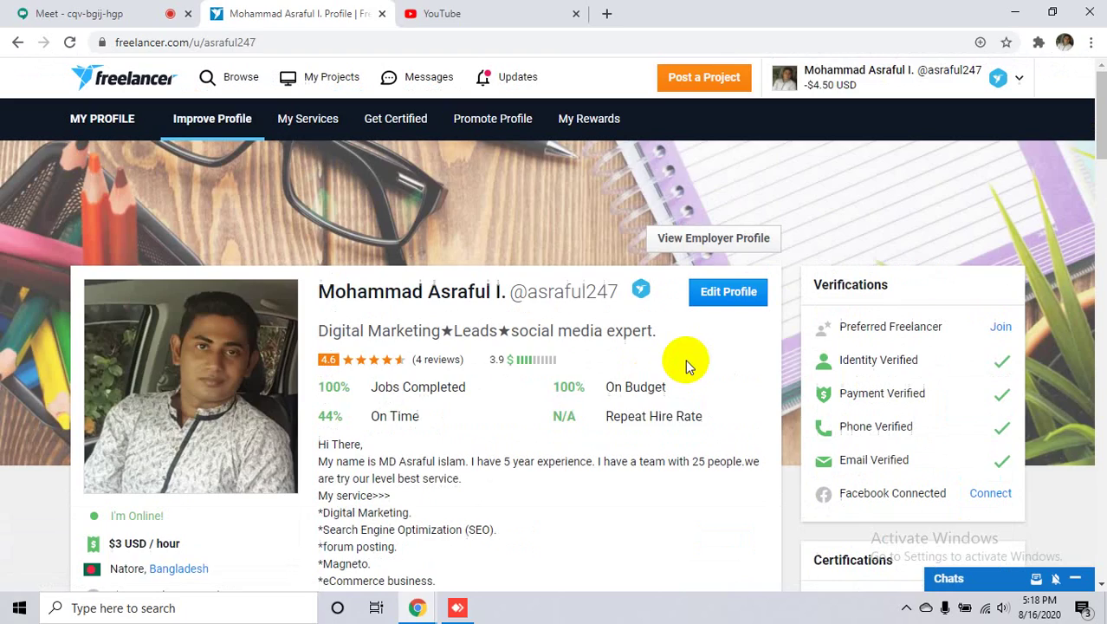
# - Open the My Rewards page and look over the active rewards, earned badges and leaderboard
pyautogui.click(584, 128)
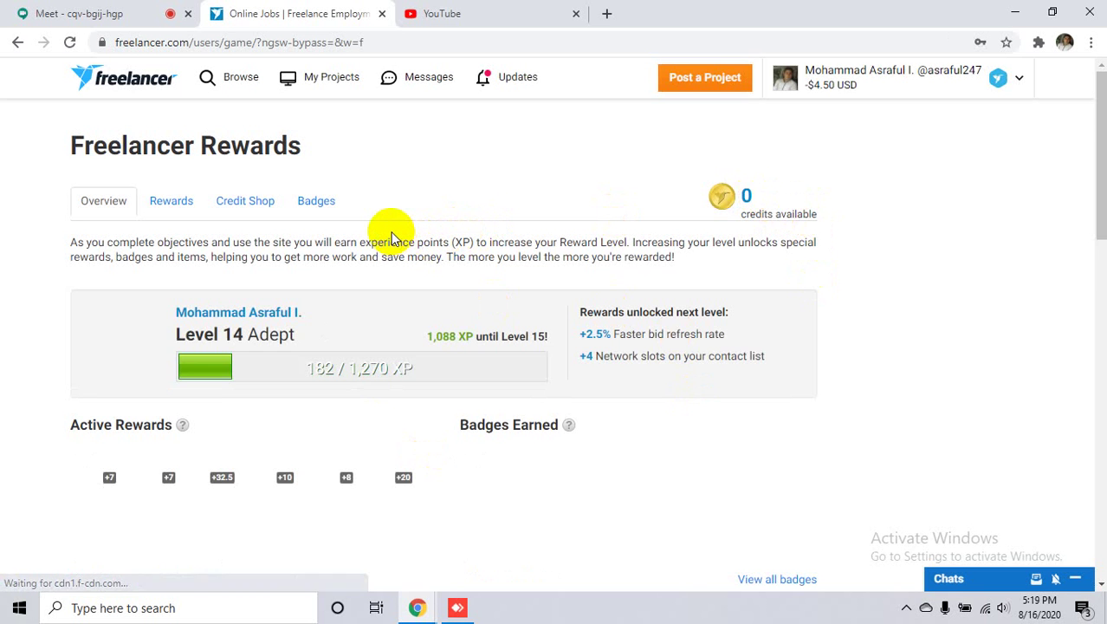
pyautogui.scroll(-8, 736, 361)
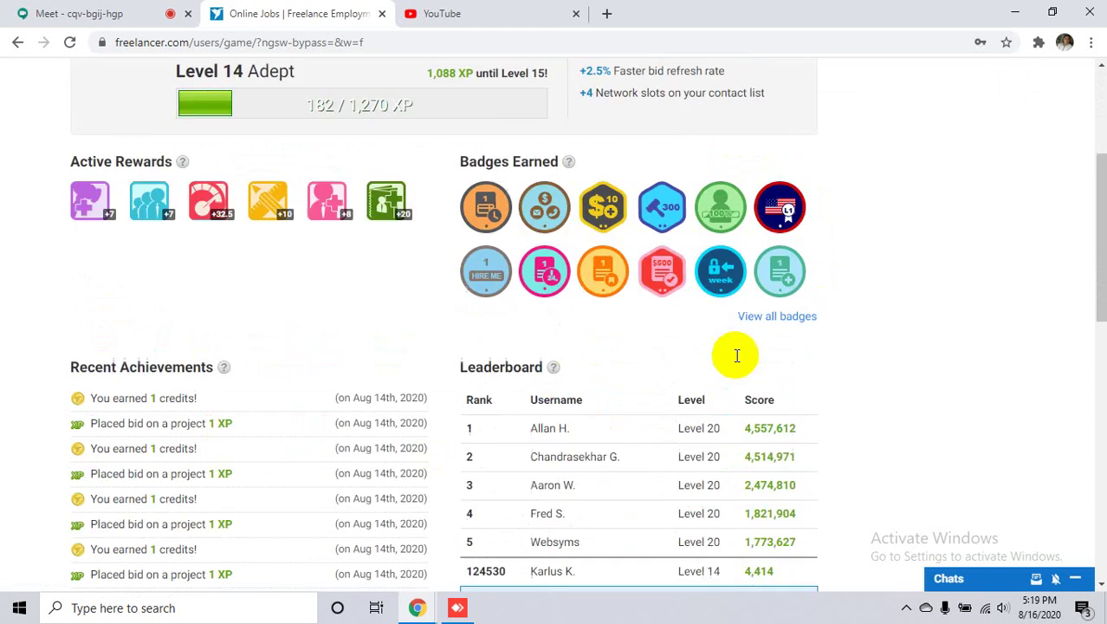
pyautogui.scroll(8, 719, 355)
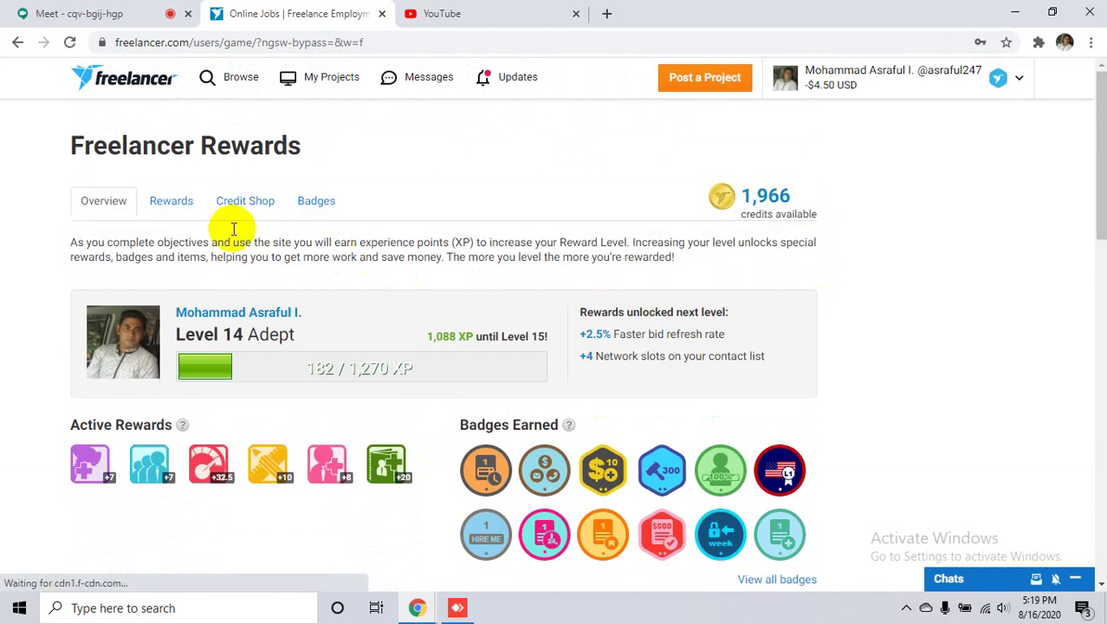
# - Open the Credit Shop in Freelancer Rewards and point out the Exam (Level 1) offer
pyautogui.click(247, 201)
pyautogui.scroll(-2, 305, 314)
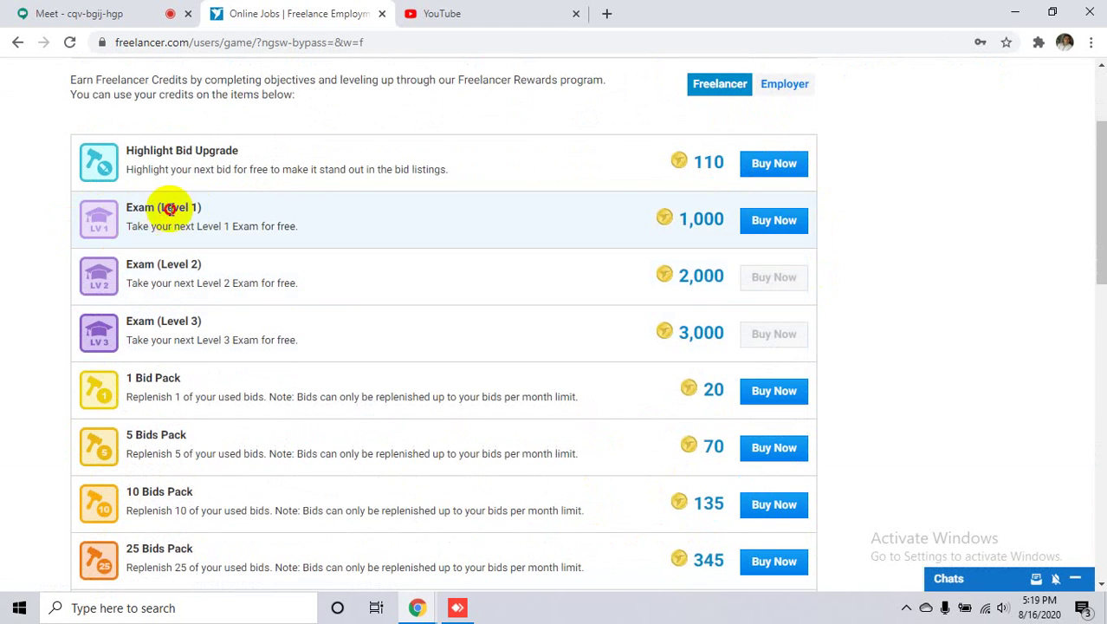
pyautogui.doubleClick(176, 208)
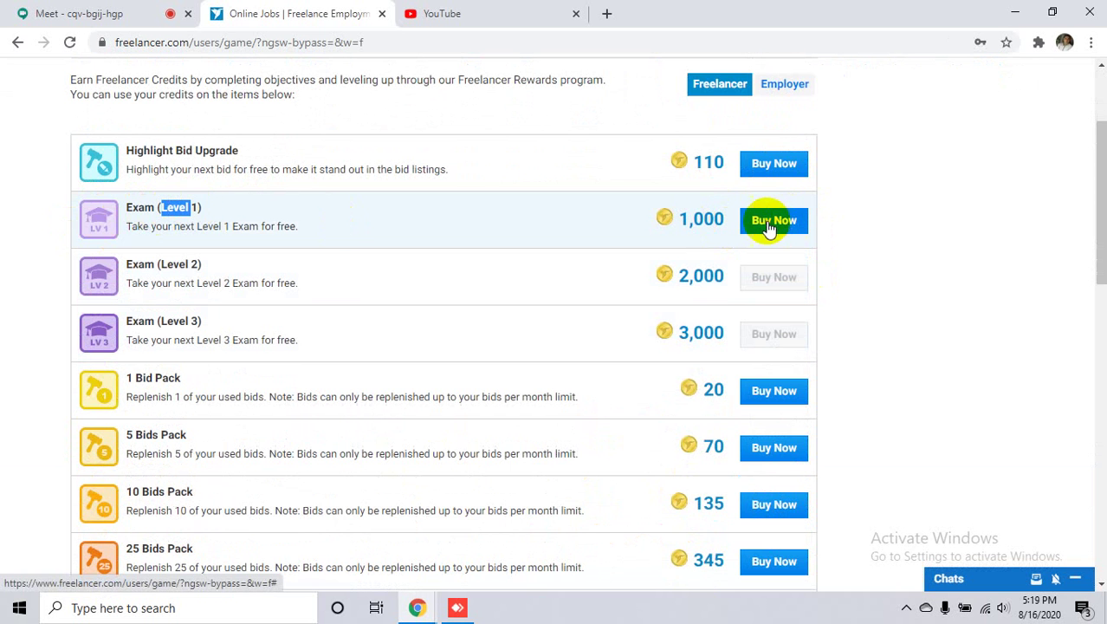
pyautogui.click(794, 233)
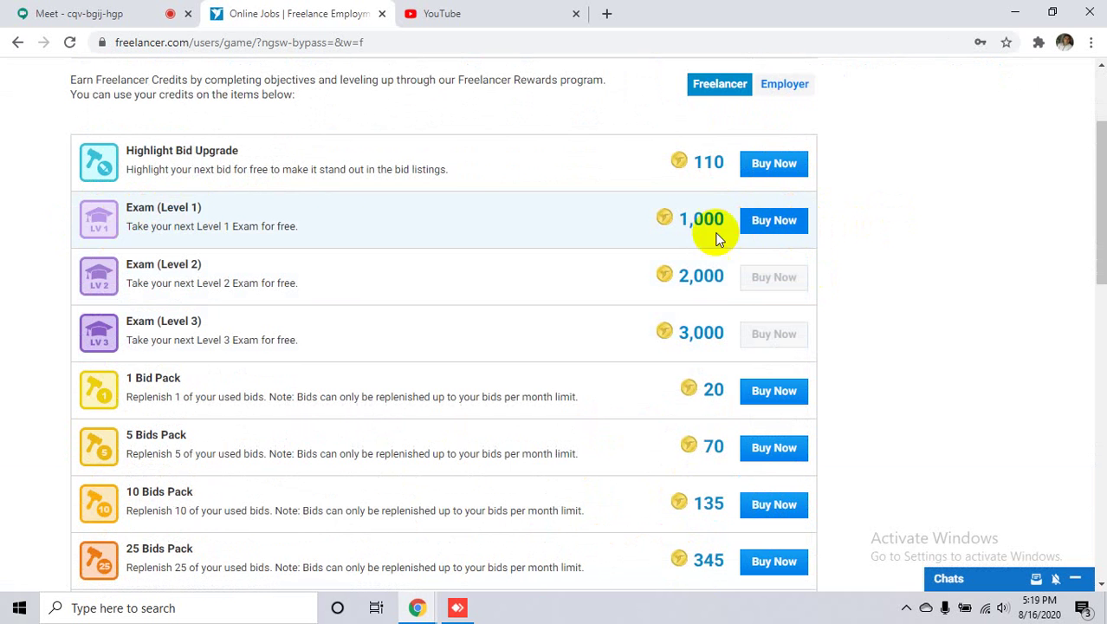
pyautogui.scroll(2, 935, 241)
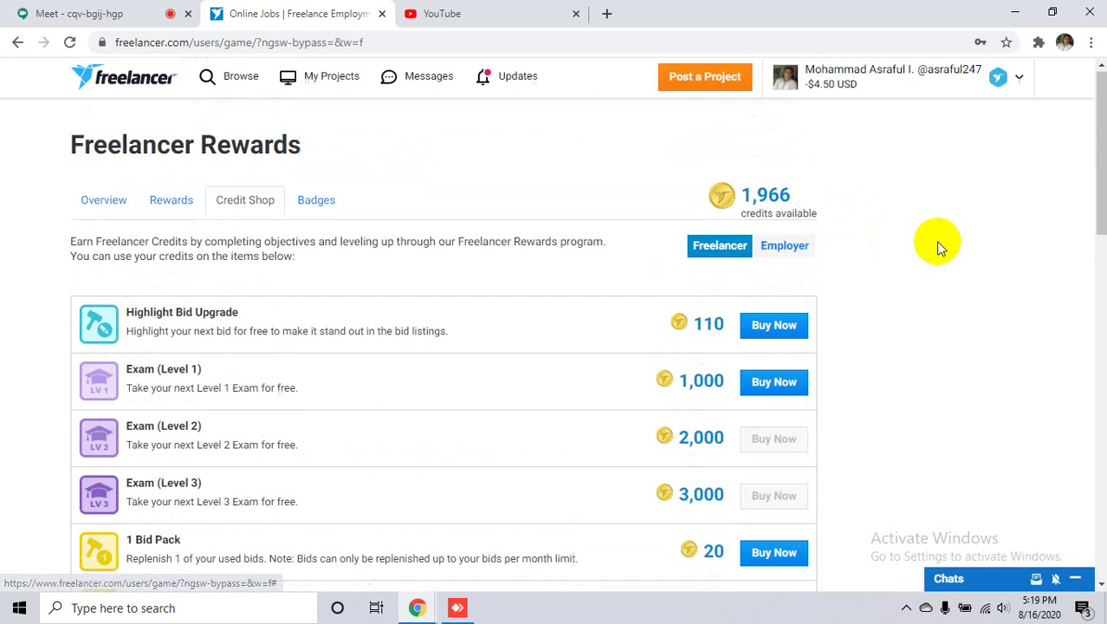
# - Revisit the account's Freelancer profile and check the Bid Summary on the dashboard
pyautogui.click(999, 77)
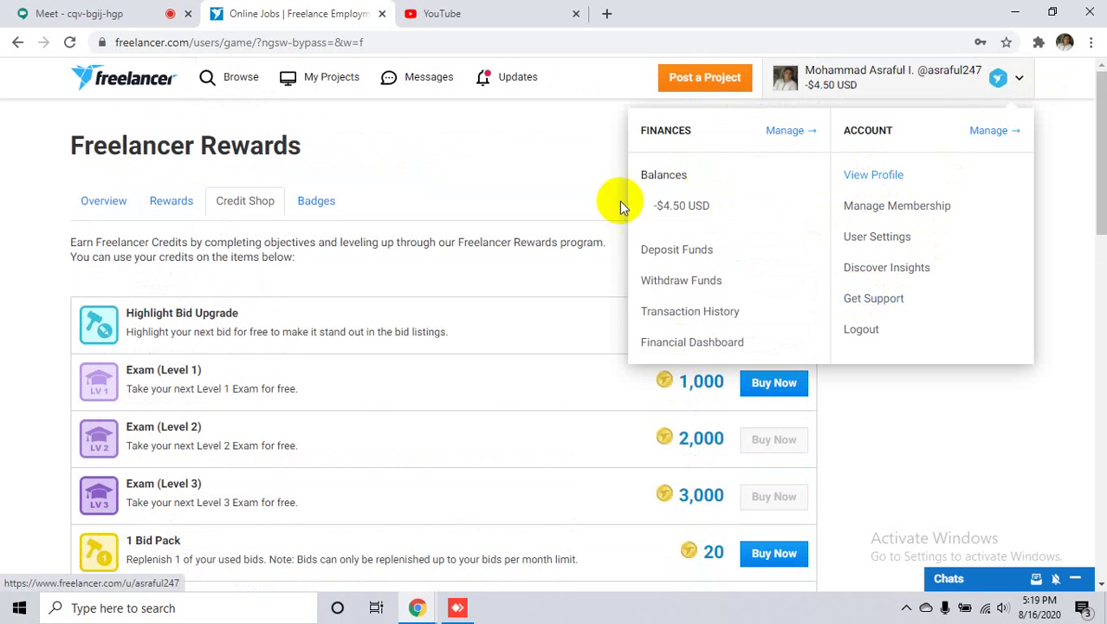
pyautogui.click(864, 176)
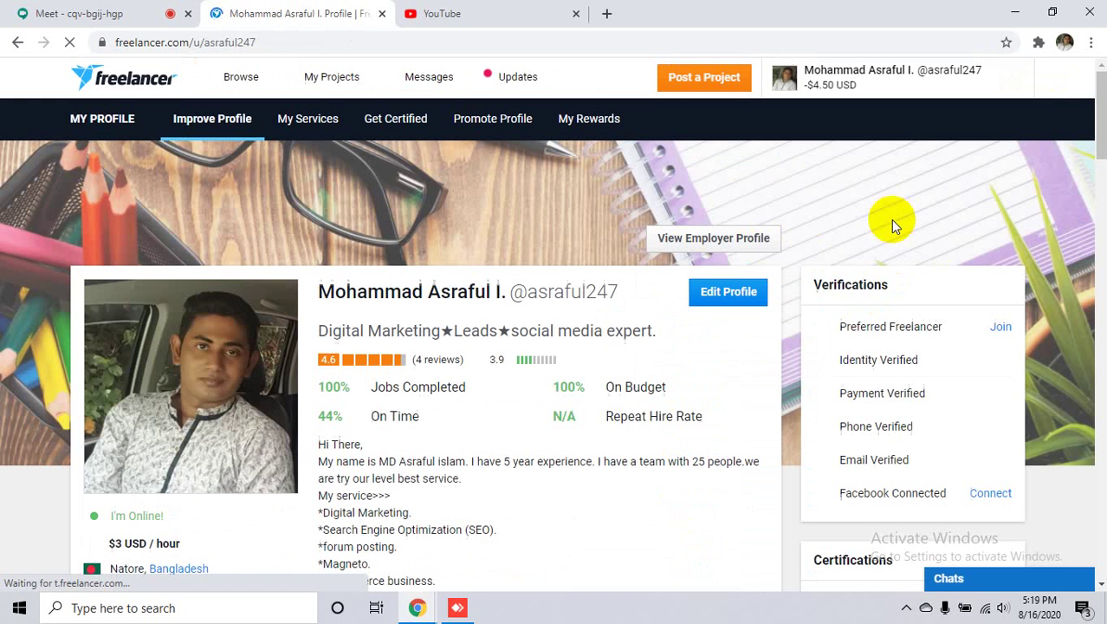
pyautogui.scroll(-1, 762, 277)
pyautogui.scroll(1, 753, 260)
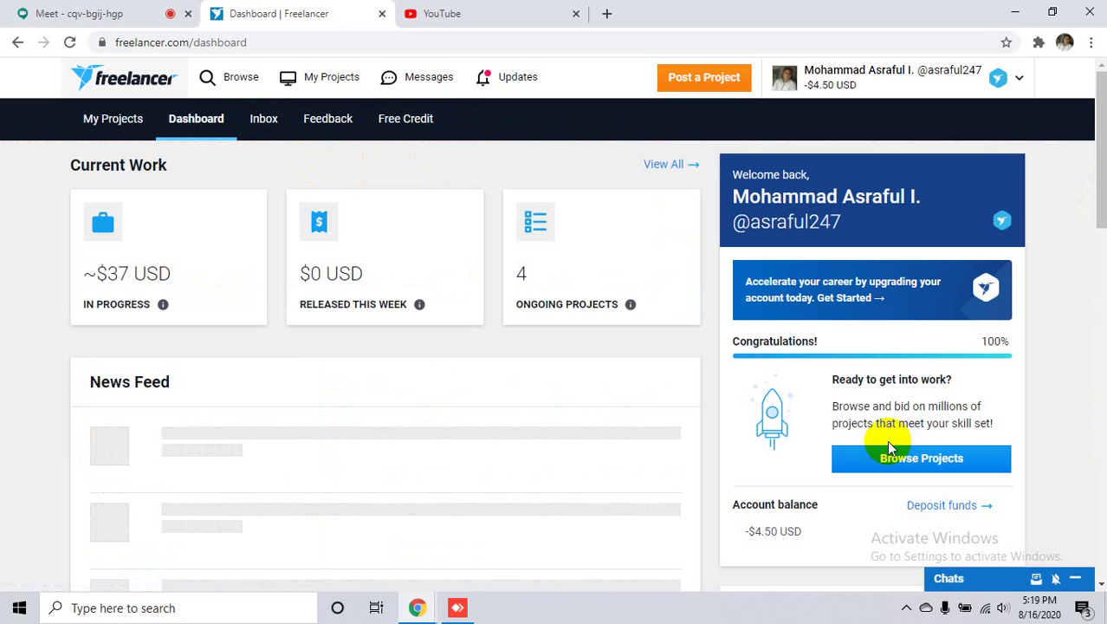
pyautogui.scroll(-2, 886, 440)
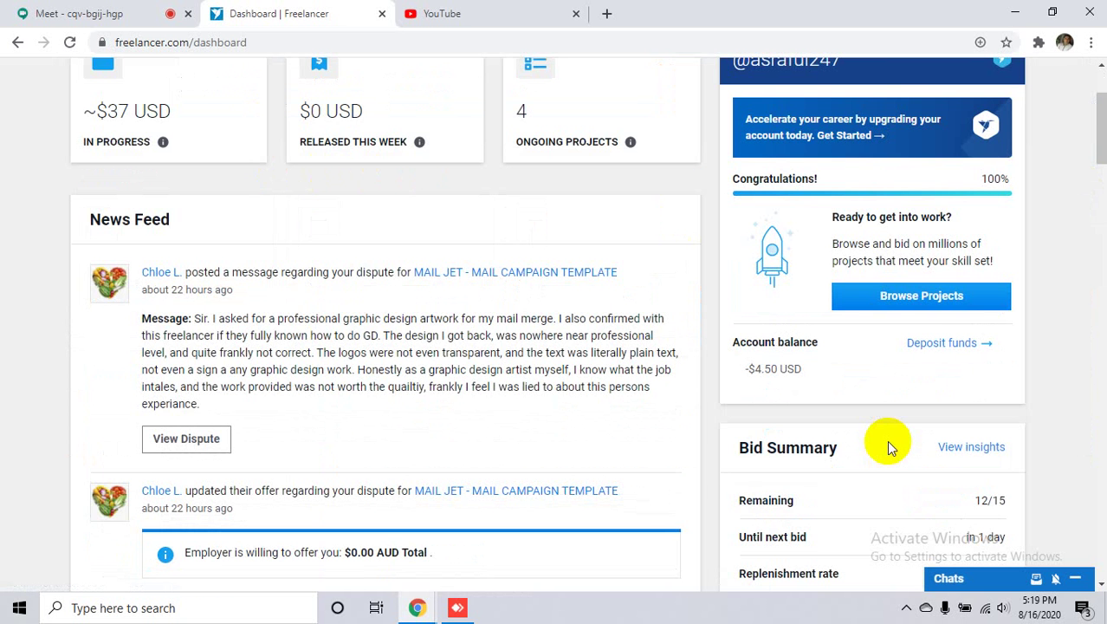
pyautogui.scroll(2, 888, 446)
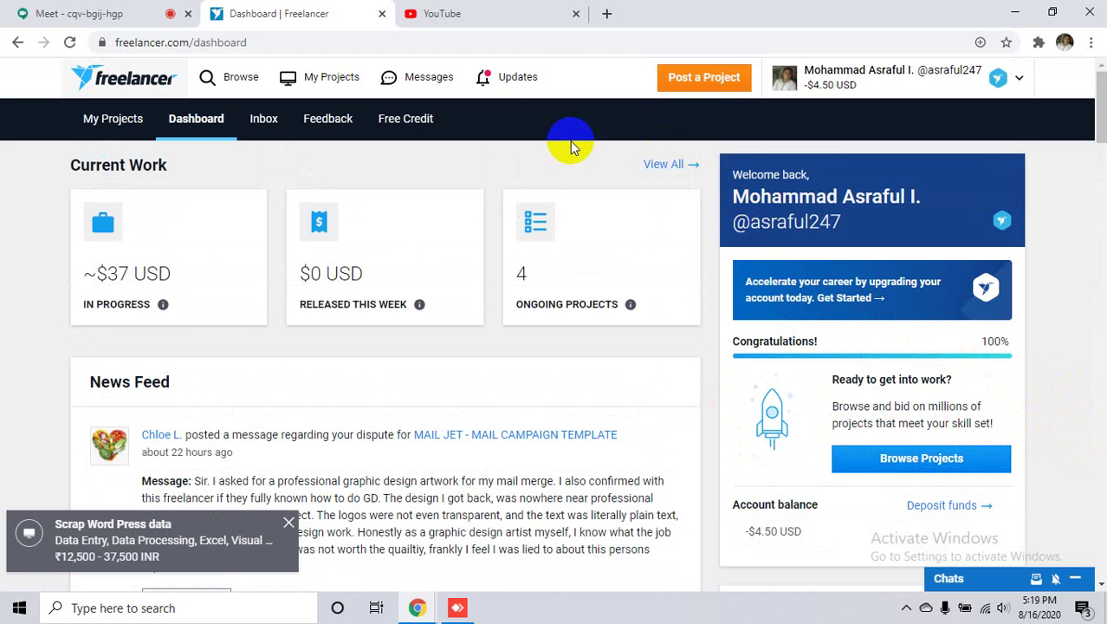
pyautogui.click(494, 11)
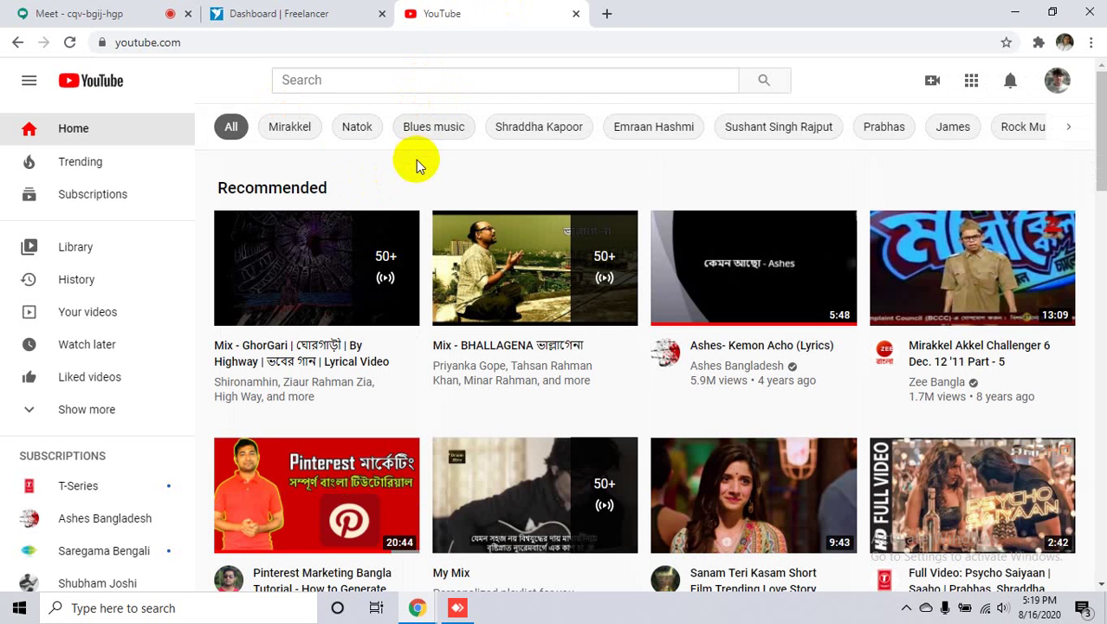
pyautogui.click(278, 13)
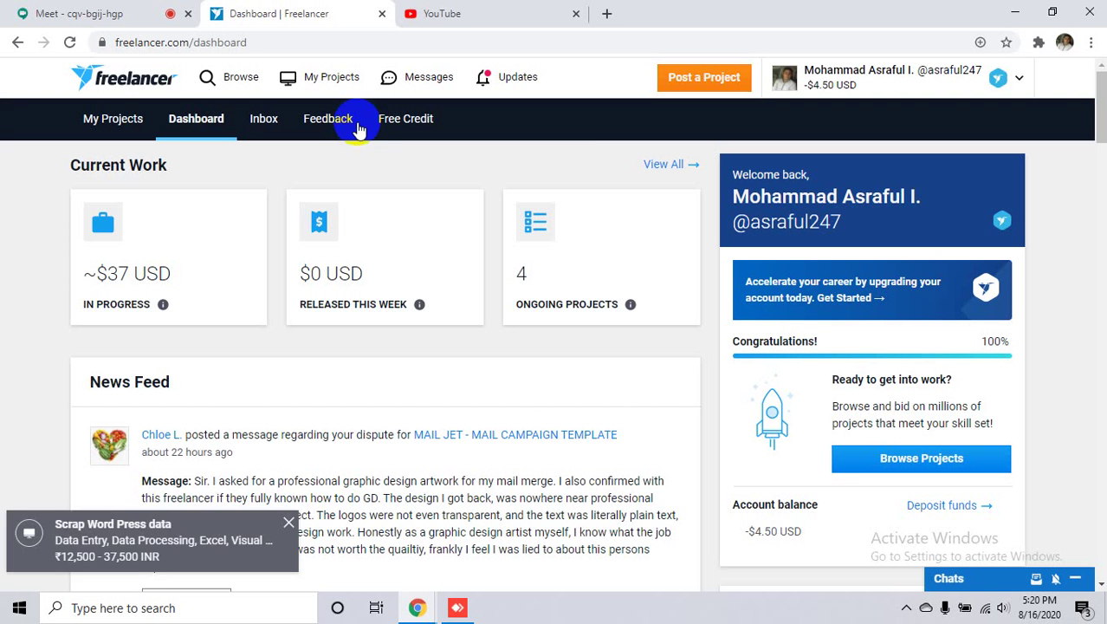
pyautogui.click(467, 12)
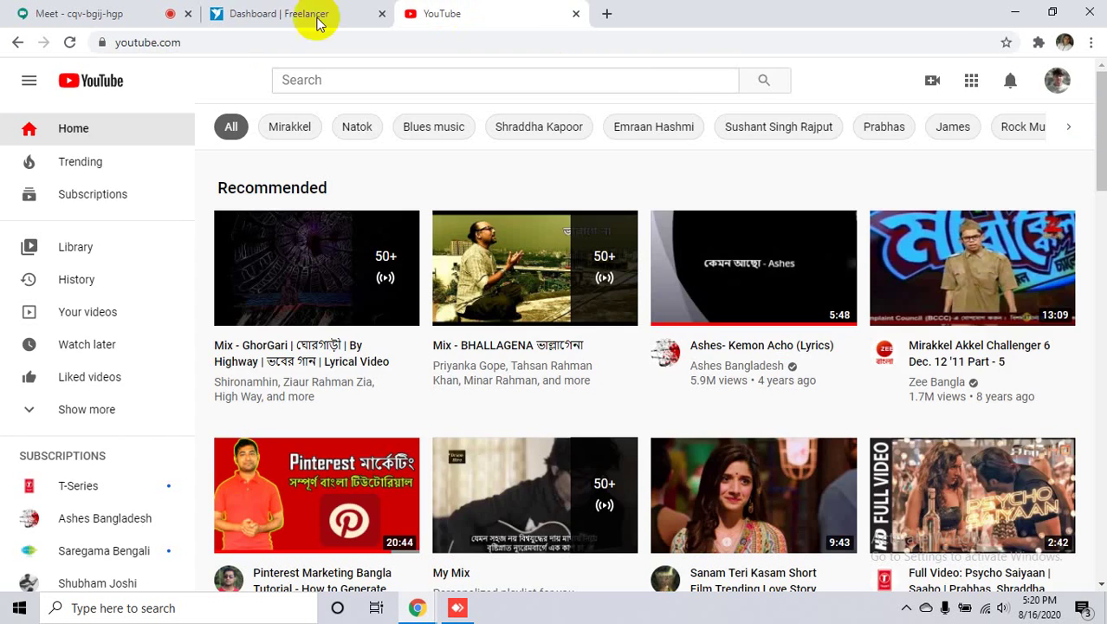
pyautogui.click(314, 16)
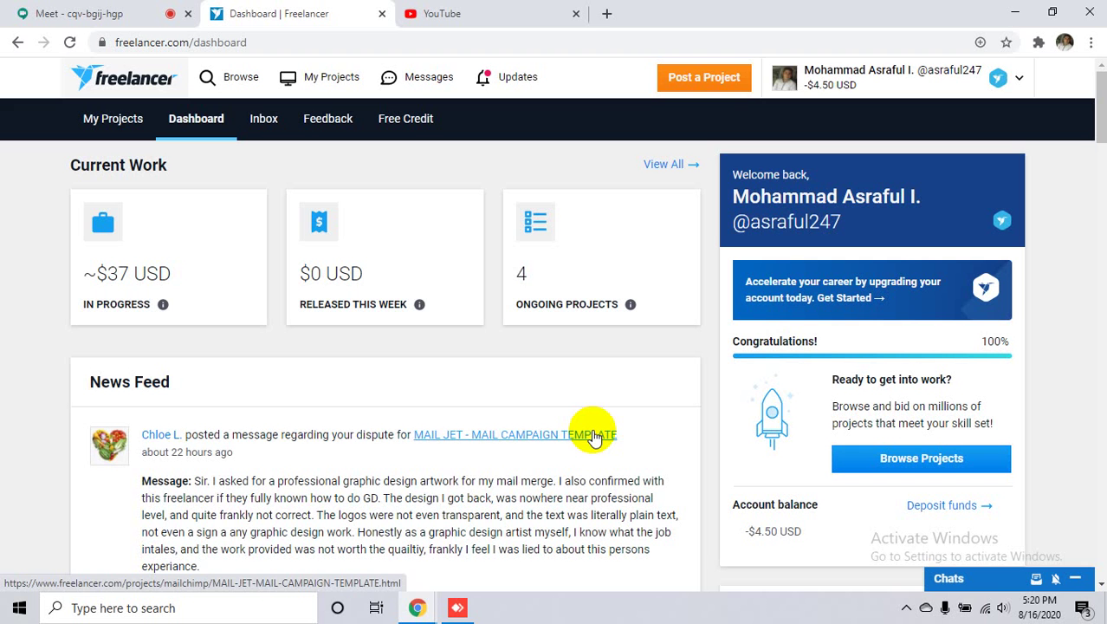
# - Search YouTube for "freelancer english exam level 1 2020"
pyautogui.click(505, 9)
pyautogui.click(341, 85)
pyautogui.write('f')
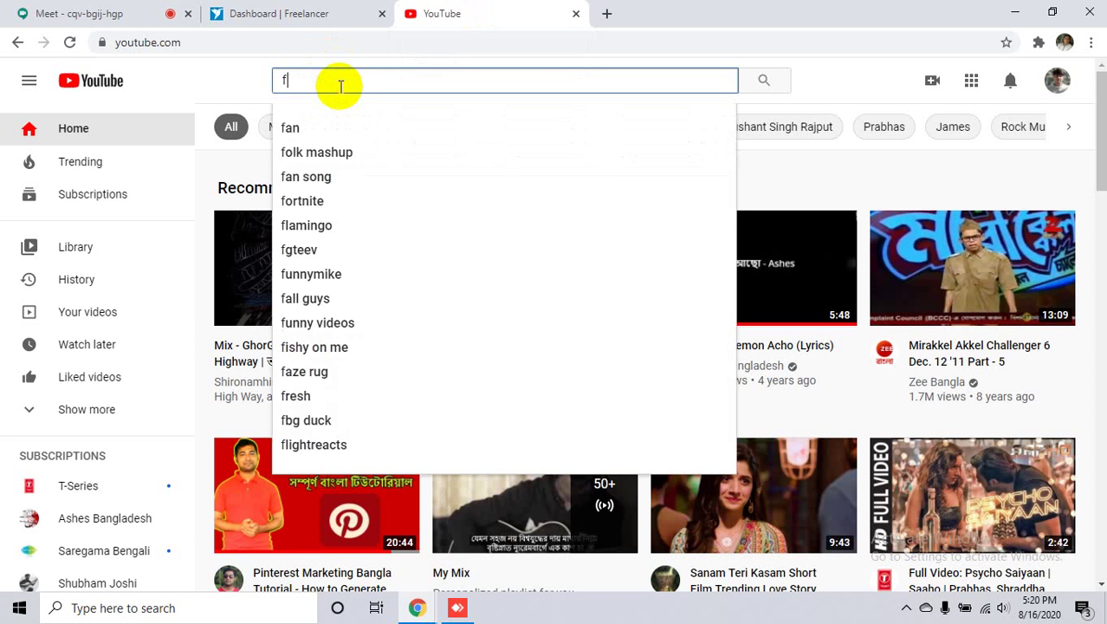
pyautogui.write('reelanc')
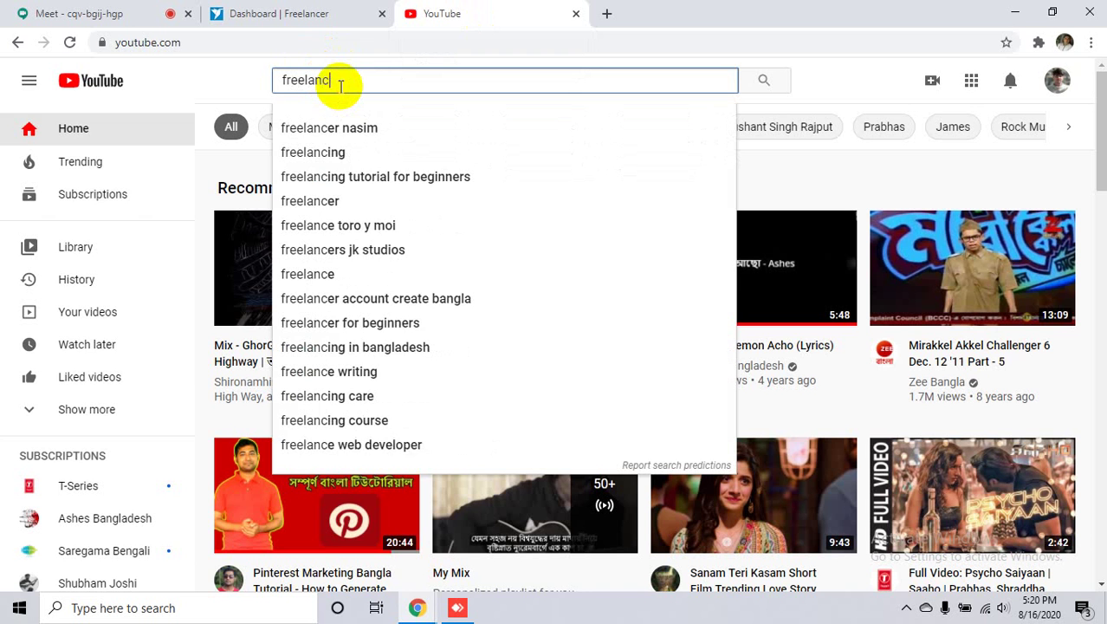
pyautogui.write('der ')
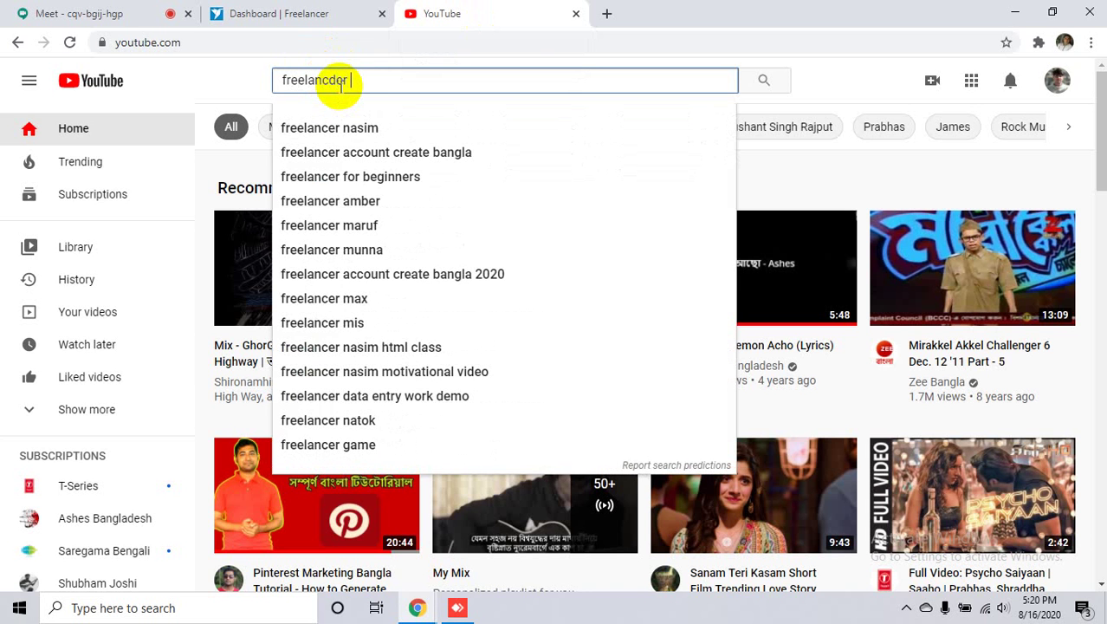
pyautogui.write('eng')
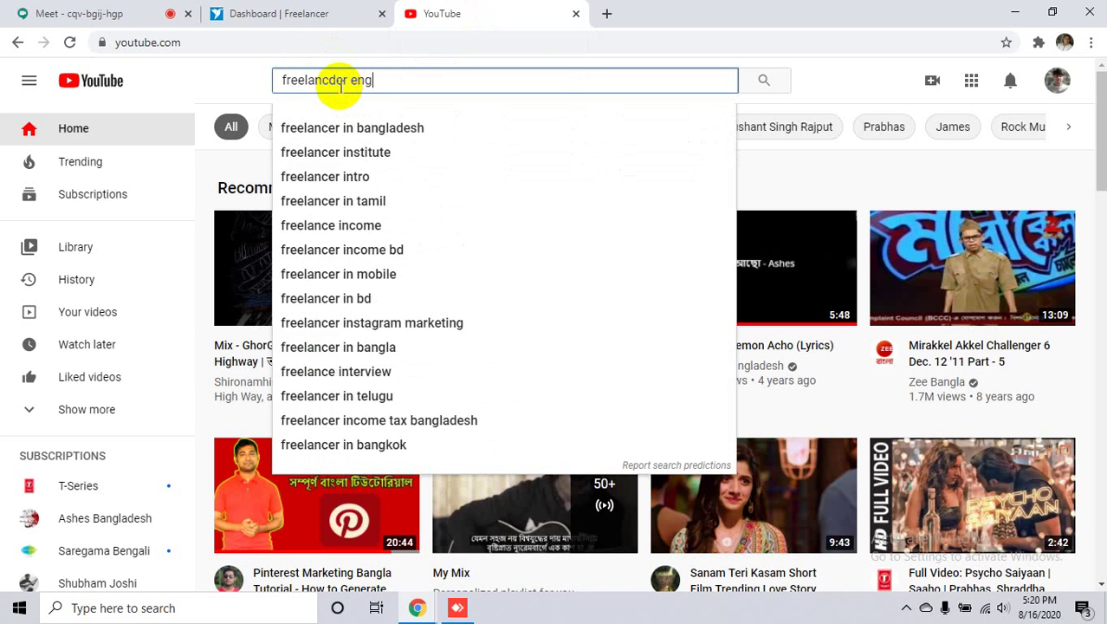
pyautogui.write('lish')
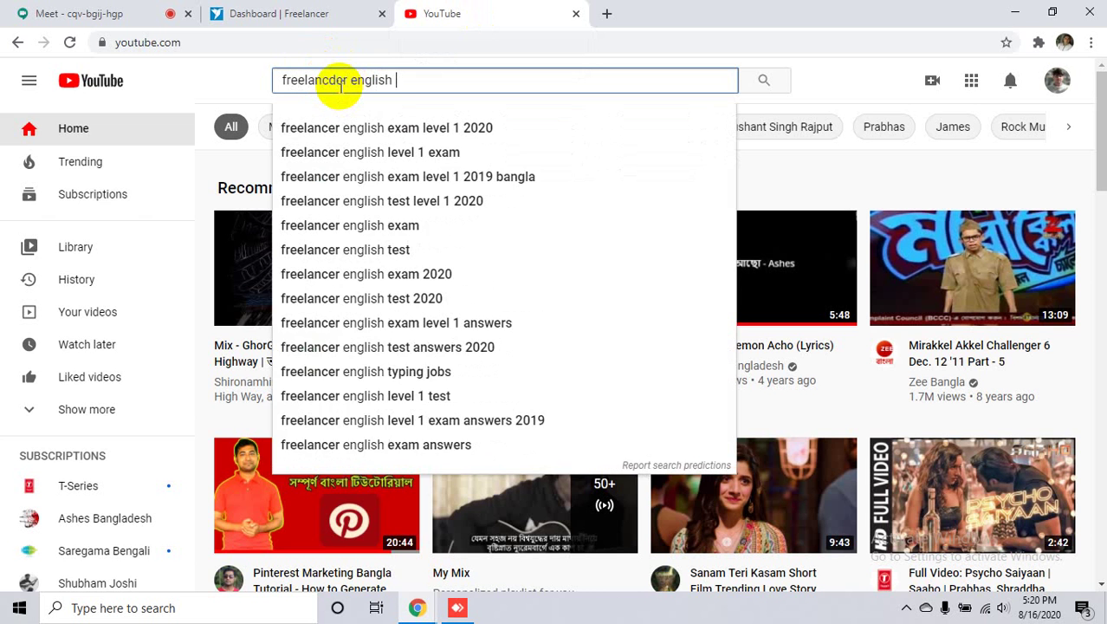
pyautogui.write(' exam')
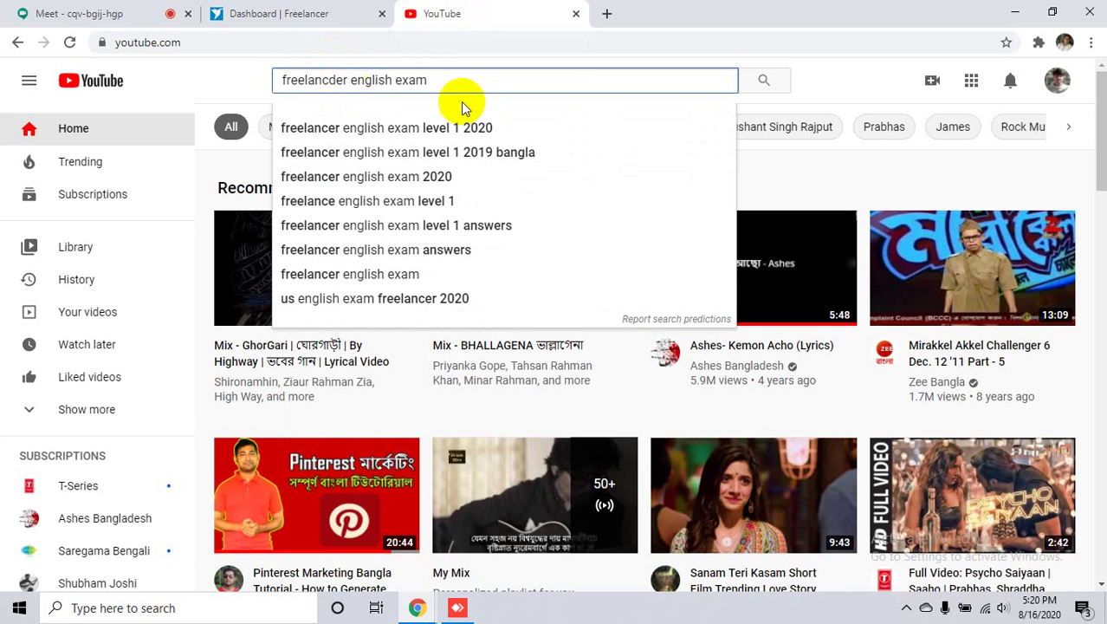
pyautogui.click(465, 137)
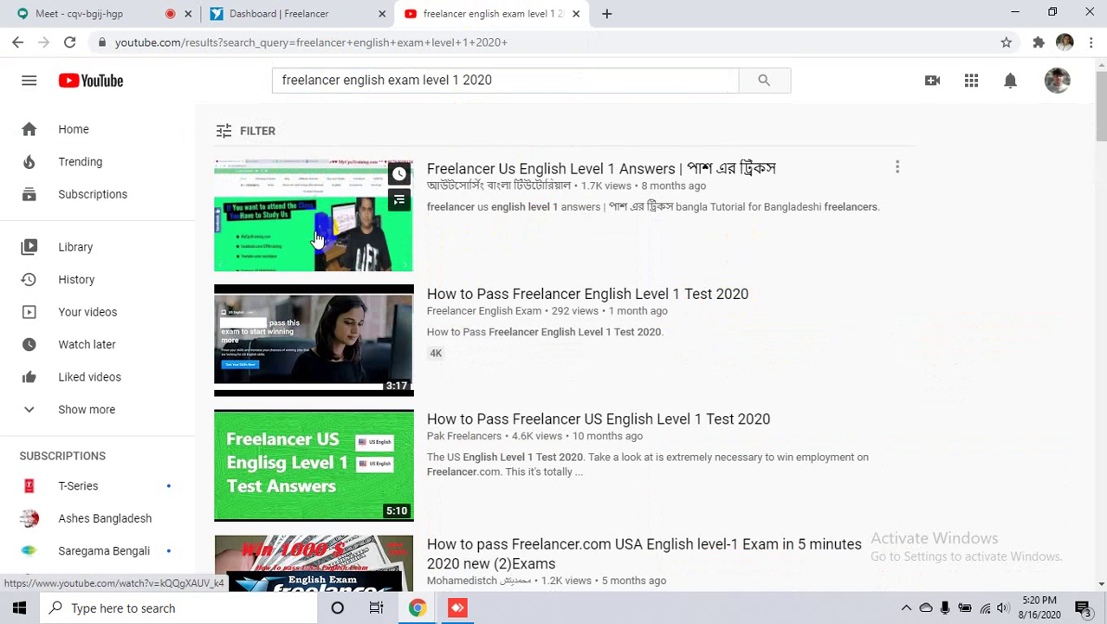
# - Play the video "How to Pass Freelancer US English Level 1 Test 2020" in a new tab, skip ahead to the exam questions and pause it
pyautogui.scroll(-1, 321, 253)
pyautogui.scroll(-3, 321, 257)
pyautogui.scroll(2, 347, 285)
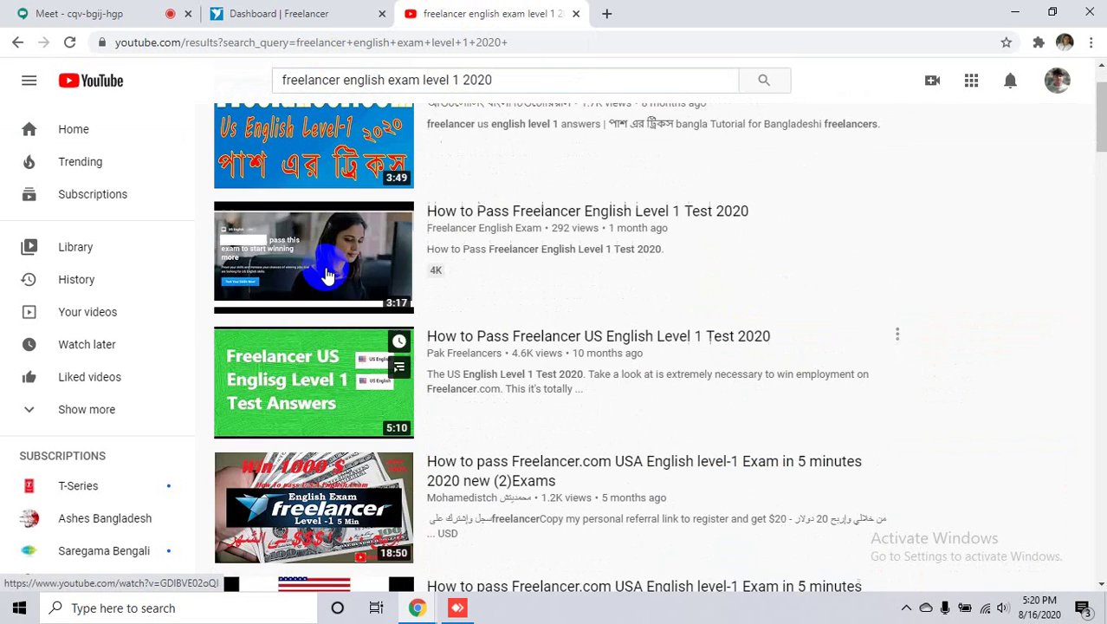
pyautogui.middleClick(642, 136)
pyautogui.click(731, 12)
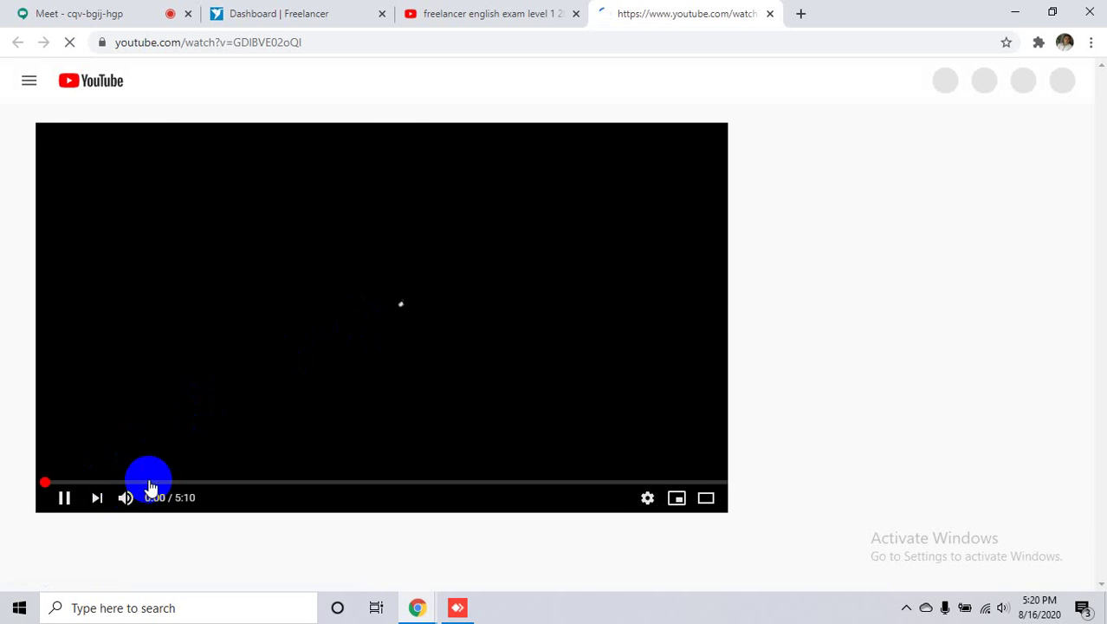
pyautogui.click(148, 484)
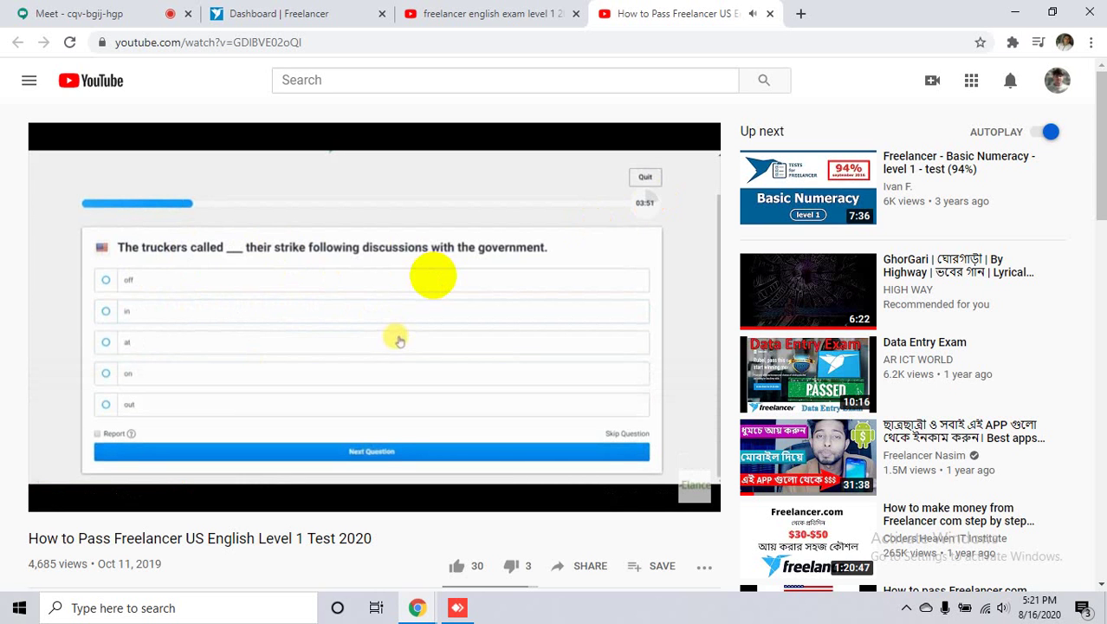
pyautogui.click(326, 314)
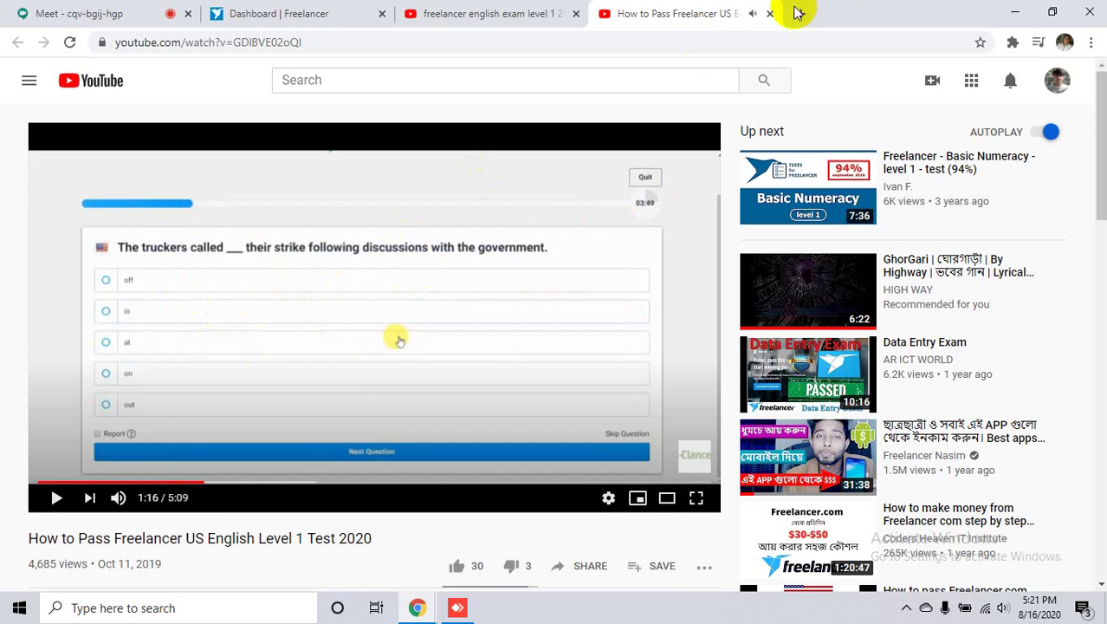
# - Return to the Google Meet call, close both YouTube tabs and check the meeting chat messages
pyautogui.click(242, 14)
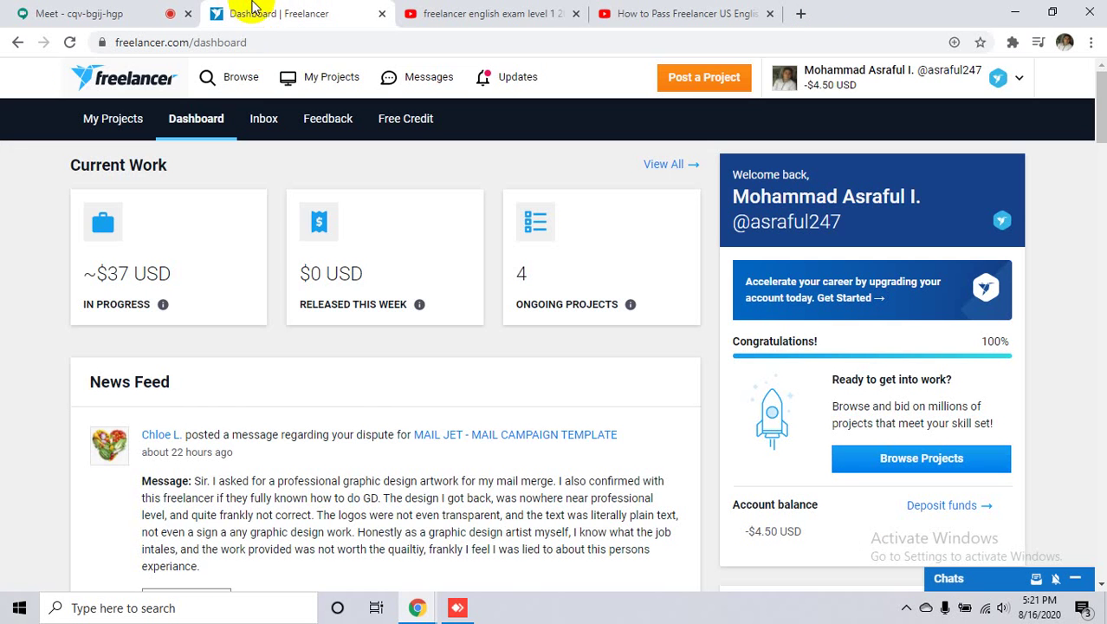
pyautogui.click(40, 10)
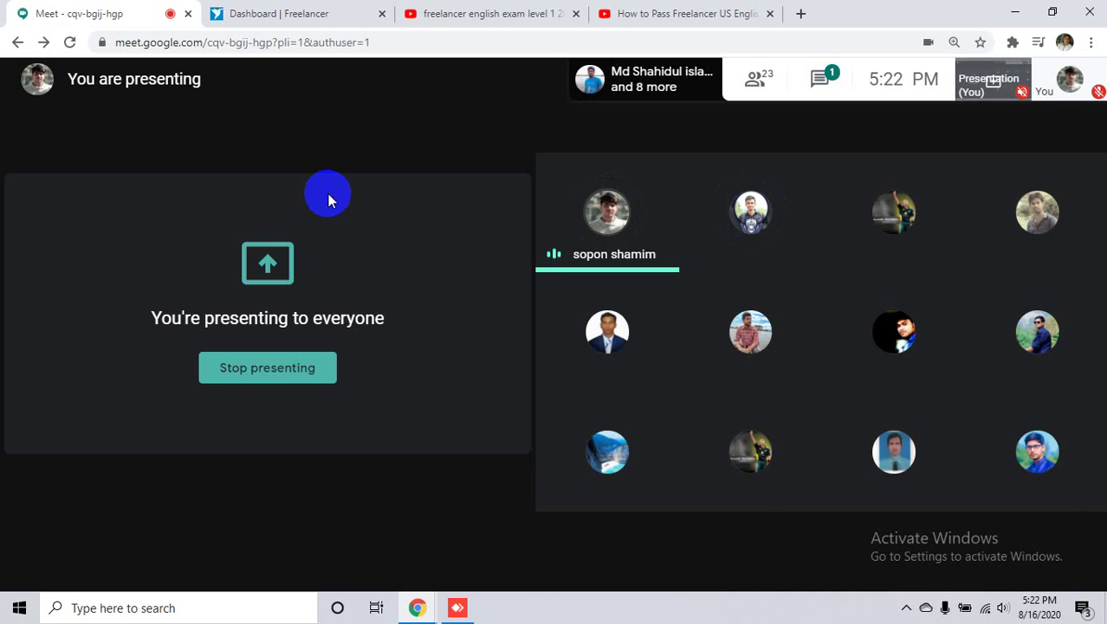
pyautogui.click(576, 14)
pyautogui.click(576, 14)
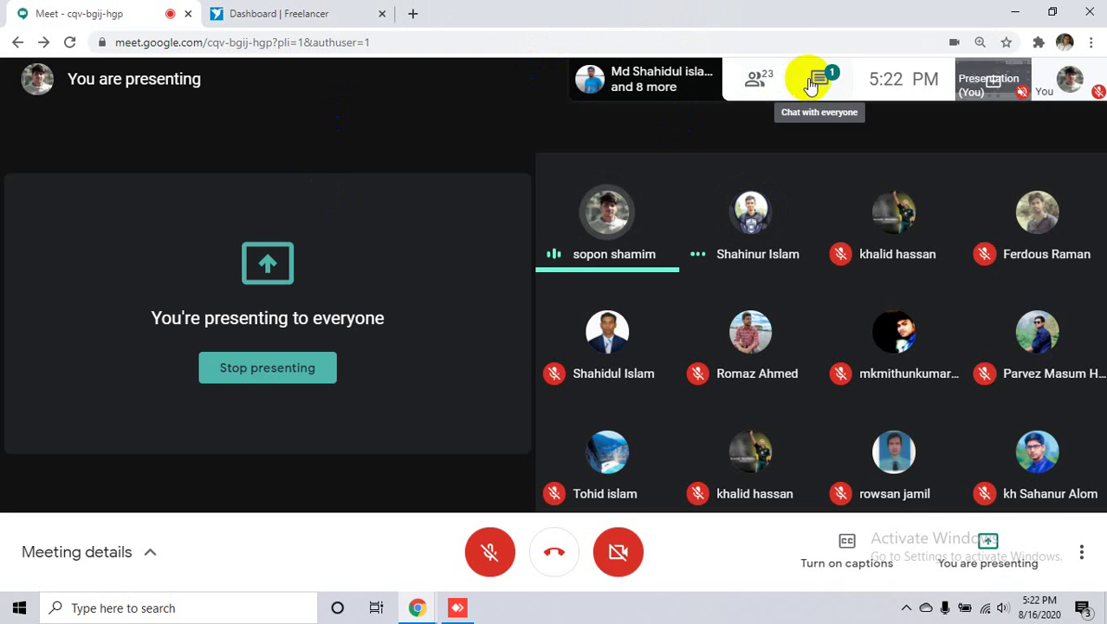
pyautogui.click(810, 80)
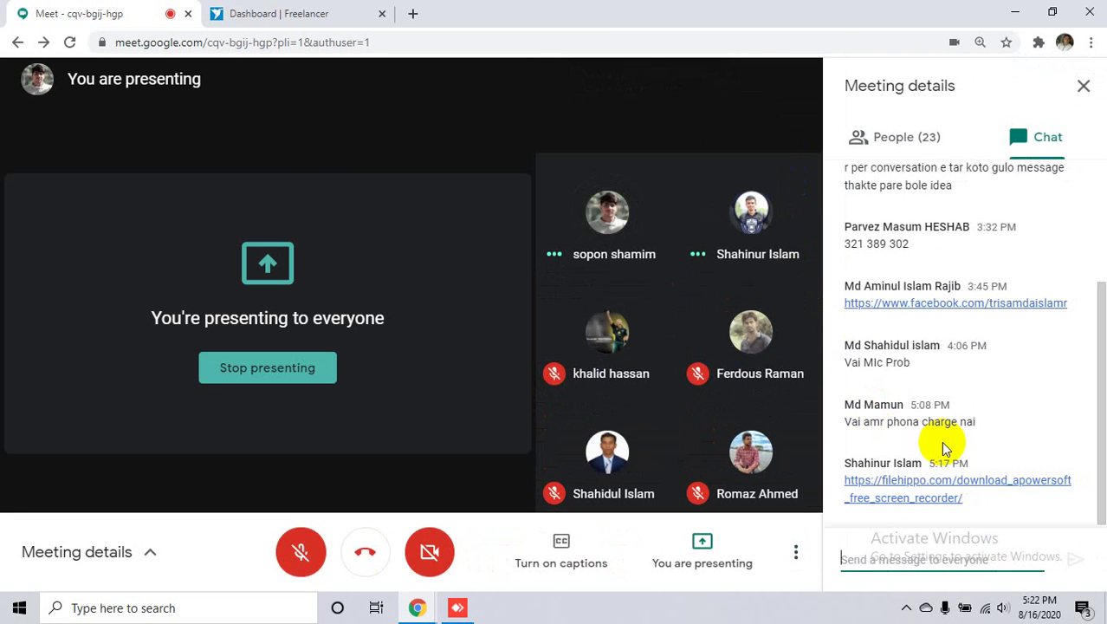
pyautogui.click(1084, 85)
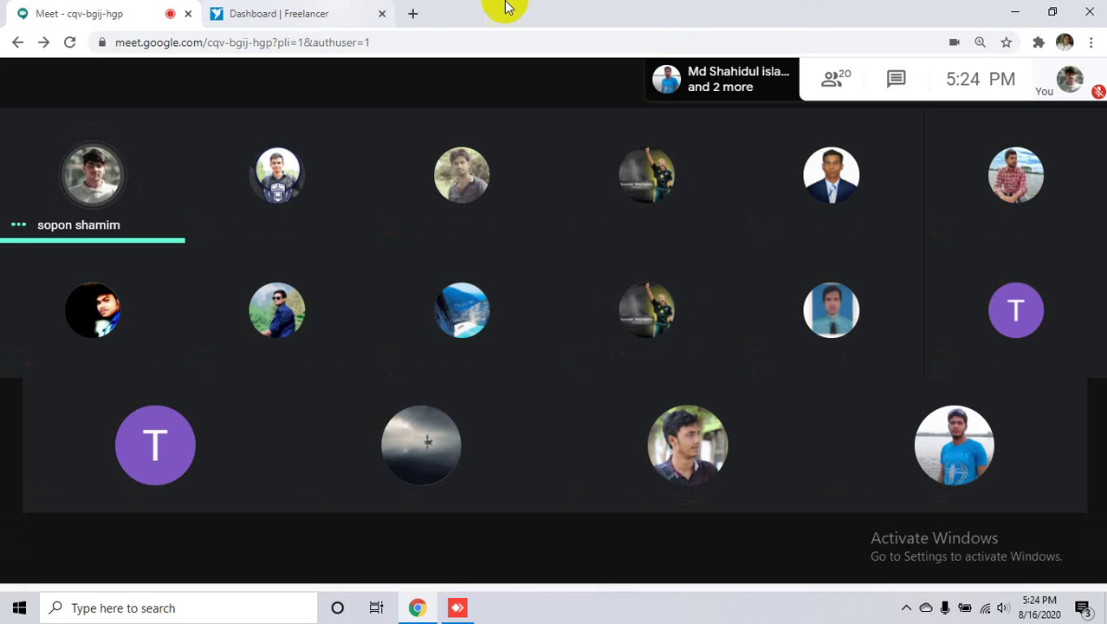
# - Present the entire screen to the meeting participants
pyautogui.click(996, 562)
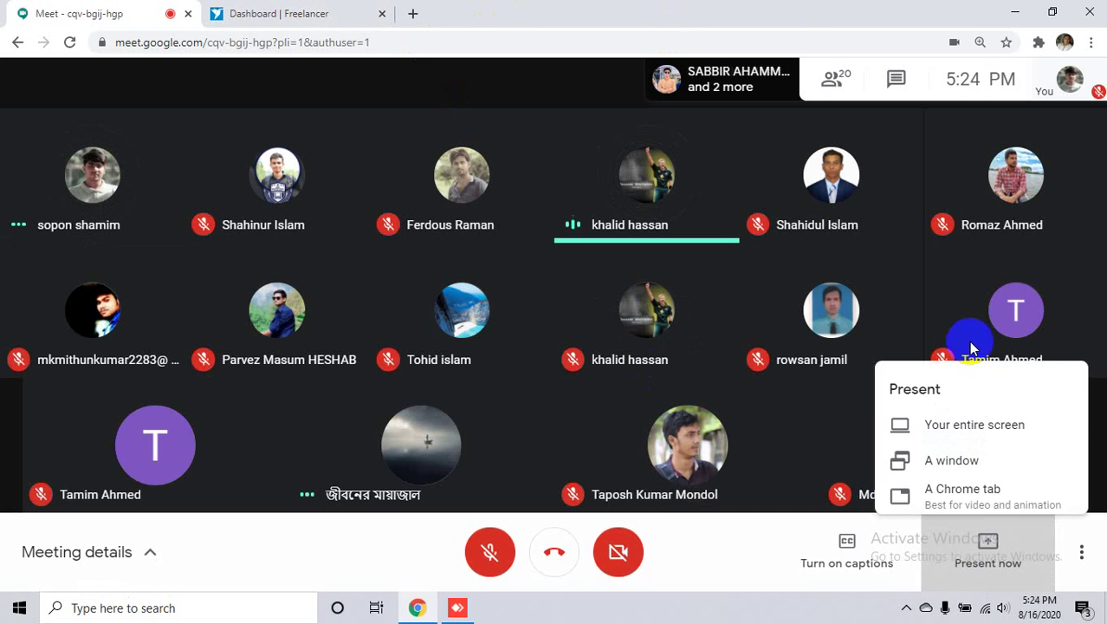
pyautogui.click(771, 477)
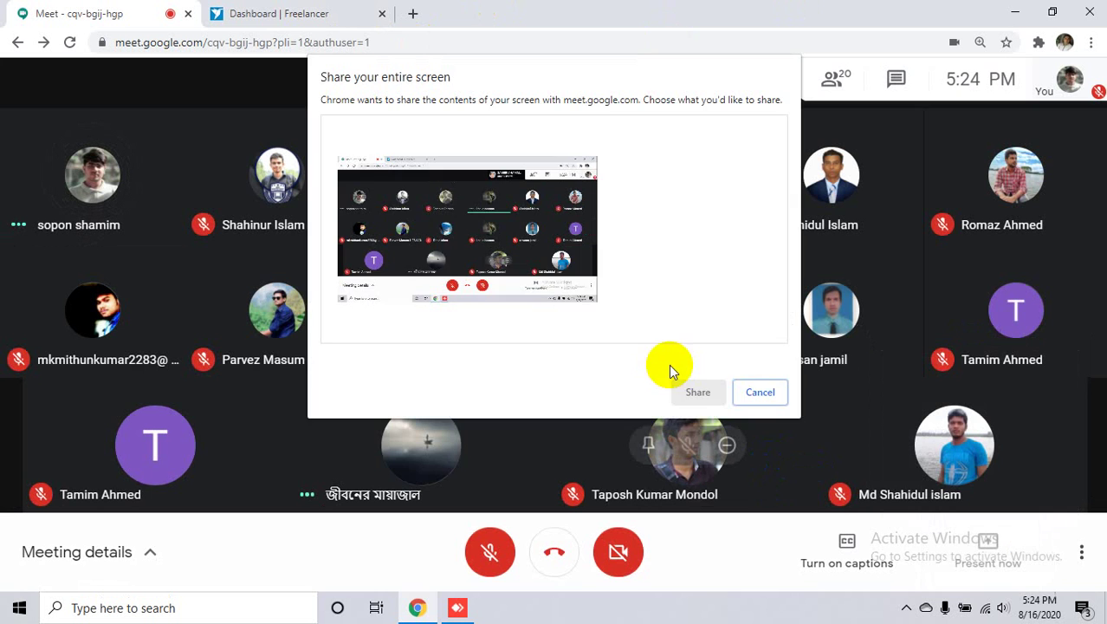
pyautogui.click(617, 334)
pyautogui.click(700, 390)
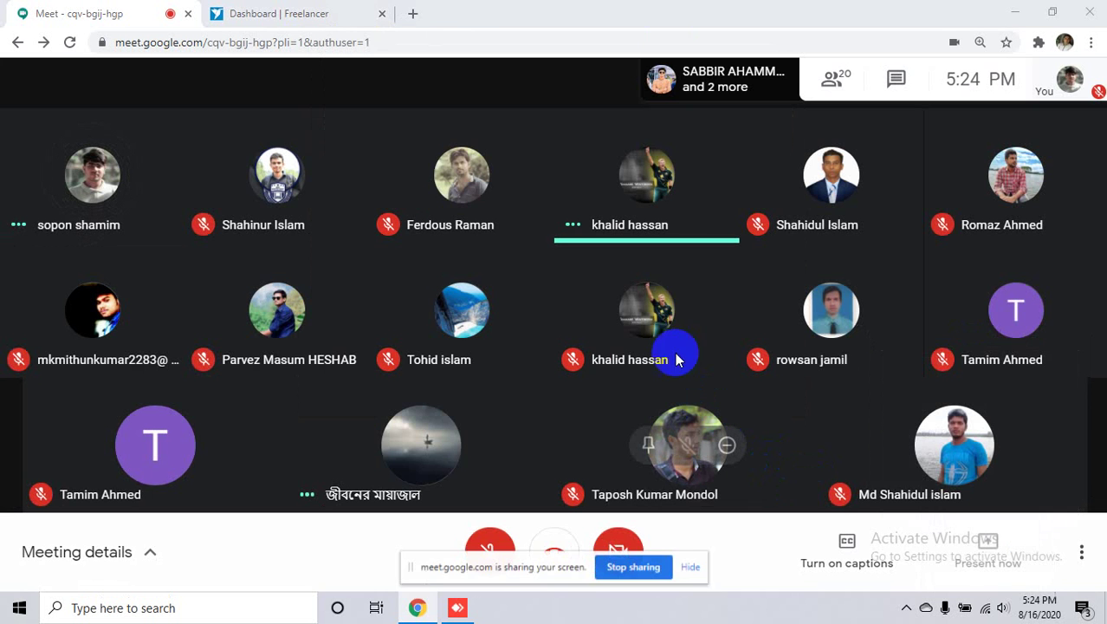
# - Open Fiverr in a new browser tab and look over the active gigs on the Gigs page
pyautogui.click(413, 13)
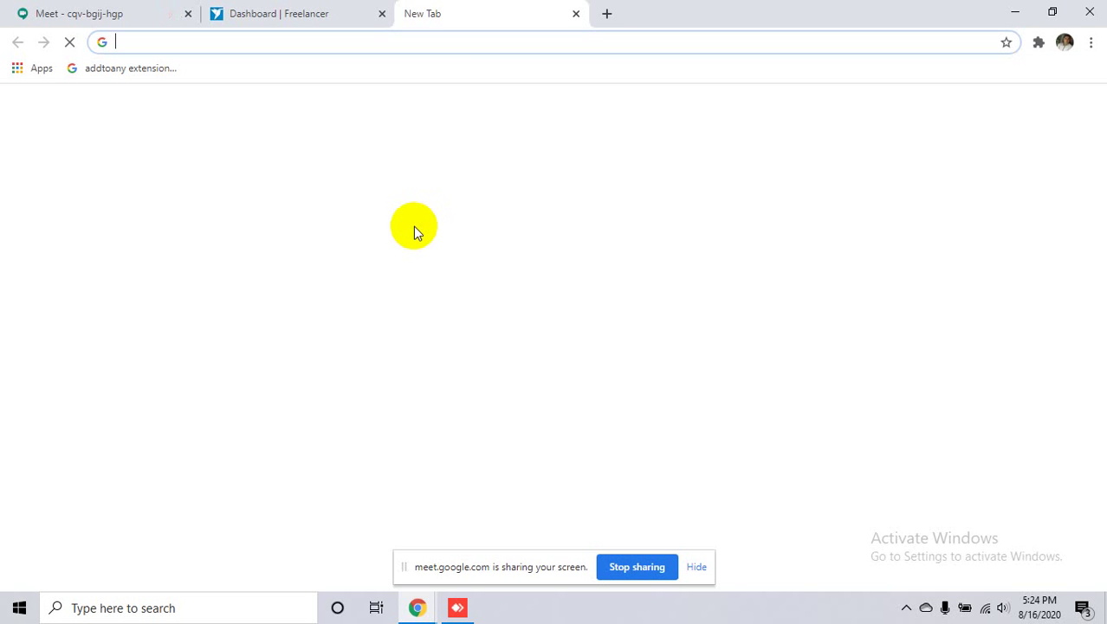
pyautogui.click(698, 567)
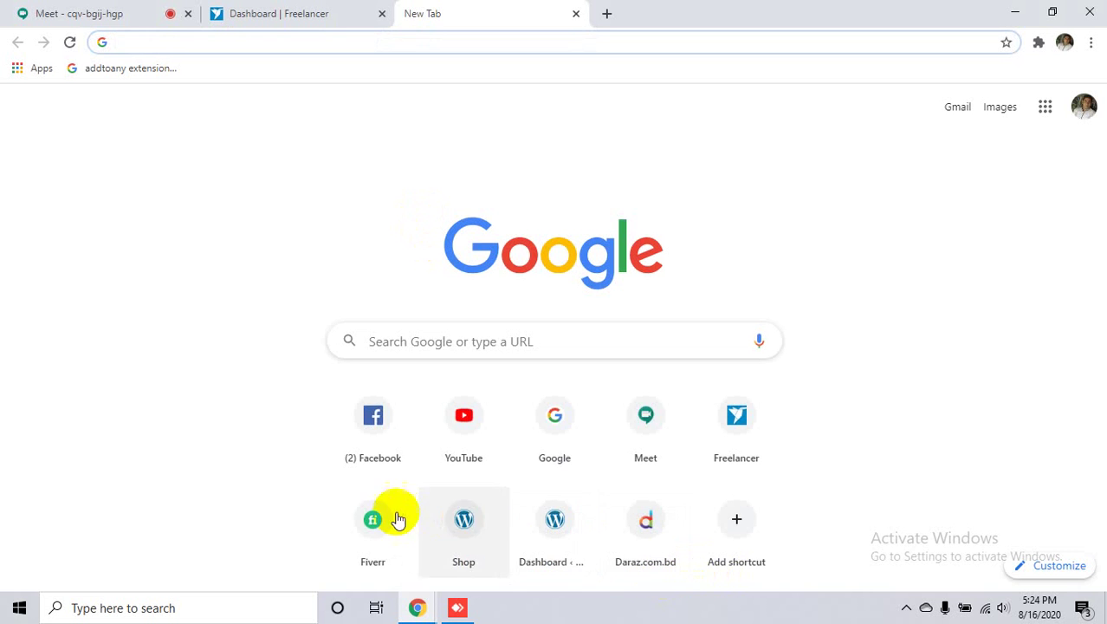
pyautogui.click(372, 520)
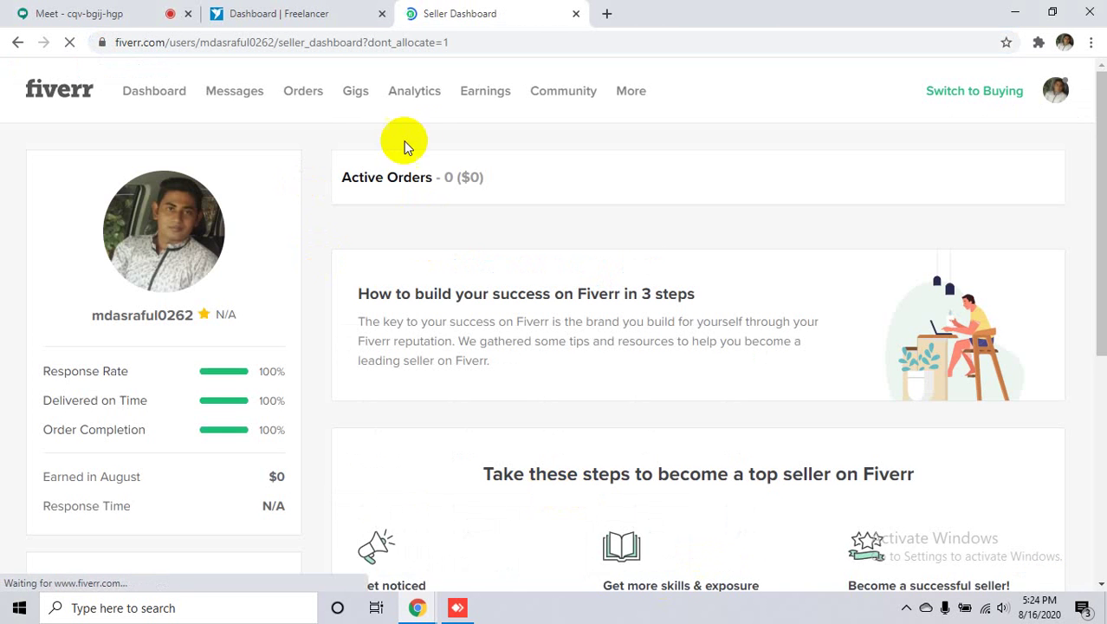
pyautogui.click(356, 91)
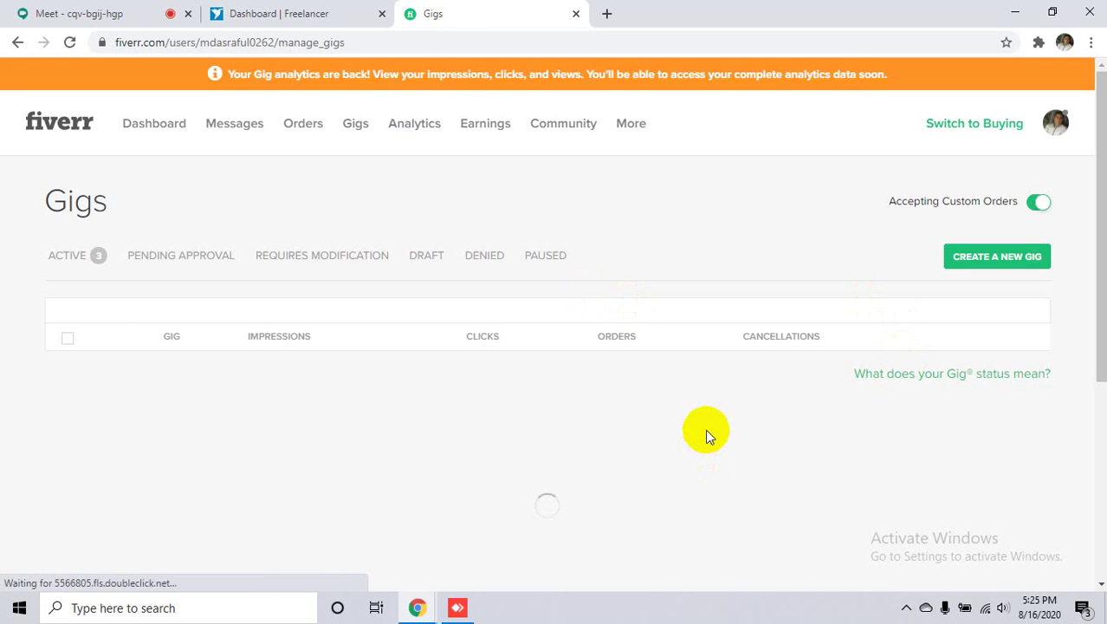
pyautogui.scroll(-1, 706, 436)
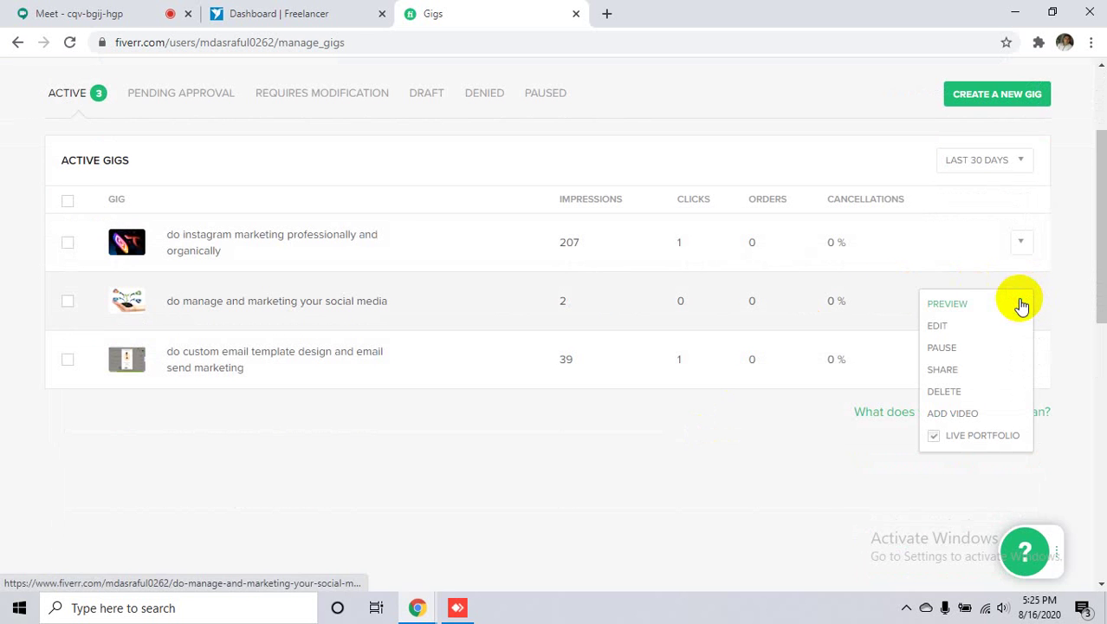
pyautogui.click(539, 471)
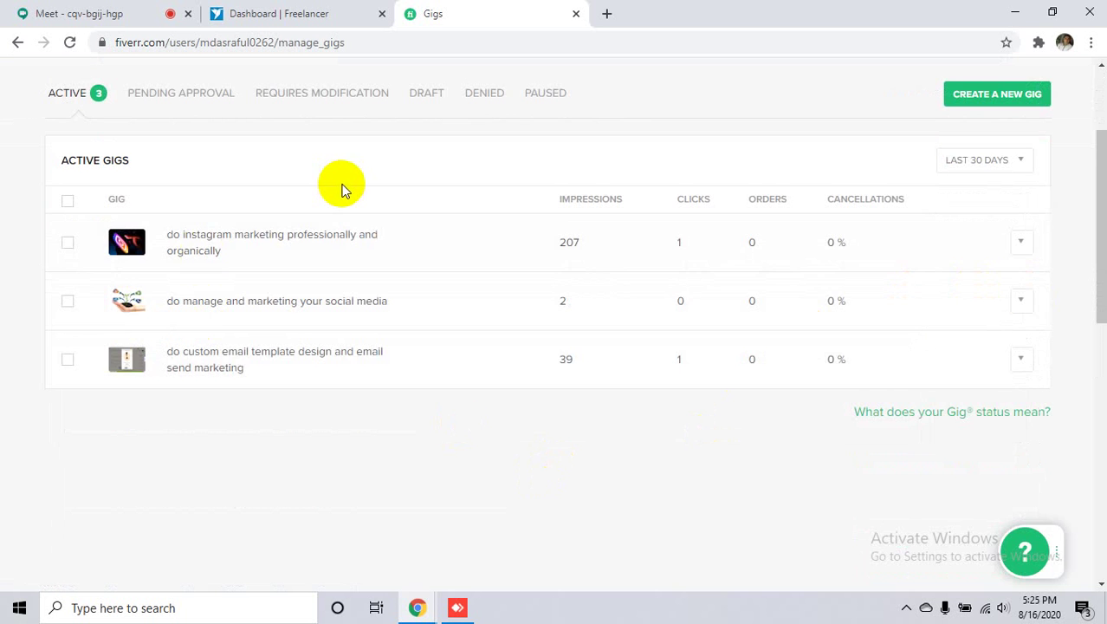
pyautogui.scroll(2, 341, 186)
pyautogui.scroll(-2, 338, 401)
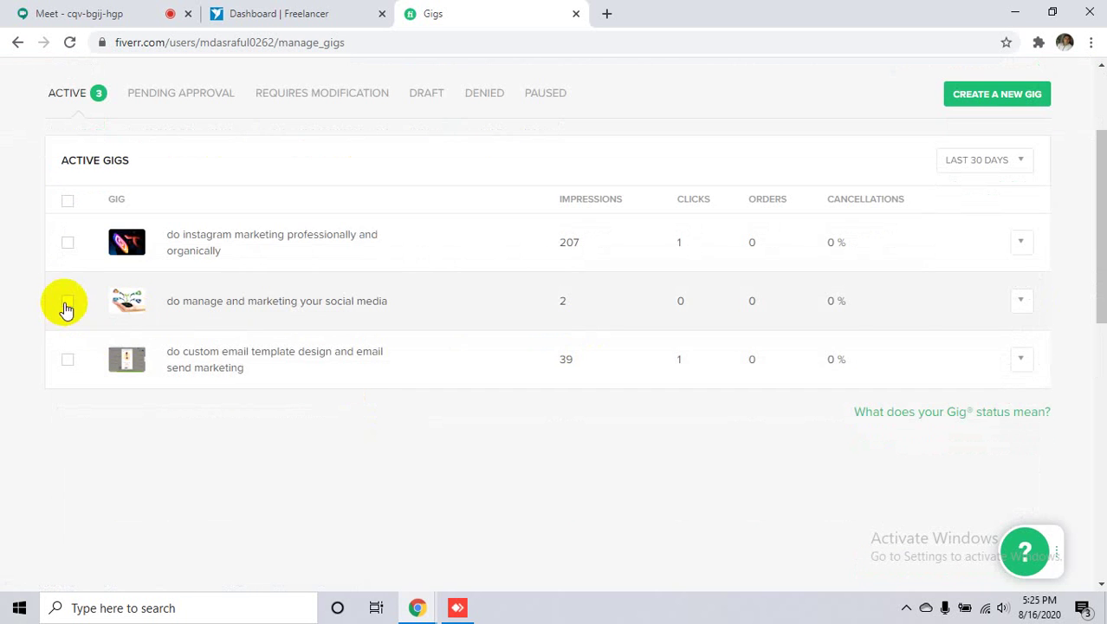
pyautogui.click(65, 302)
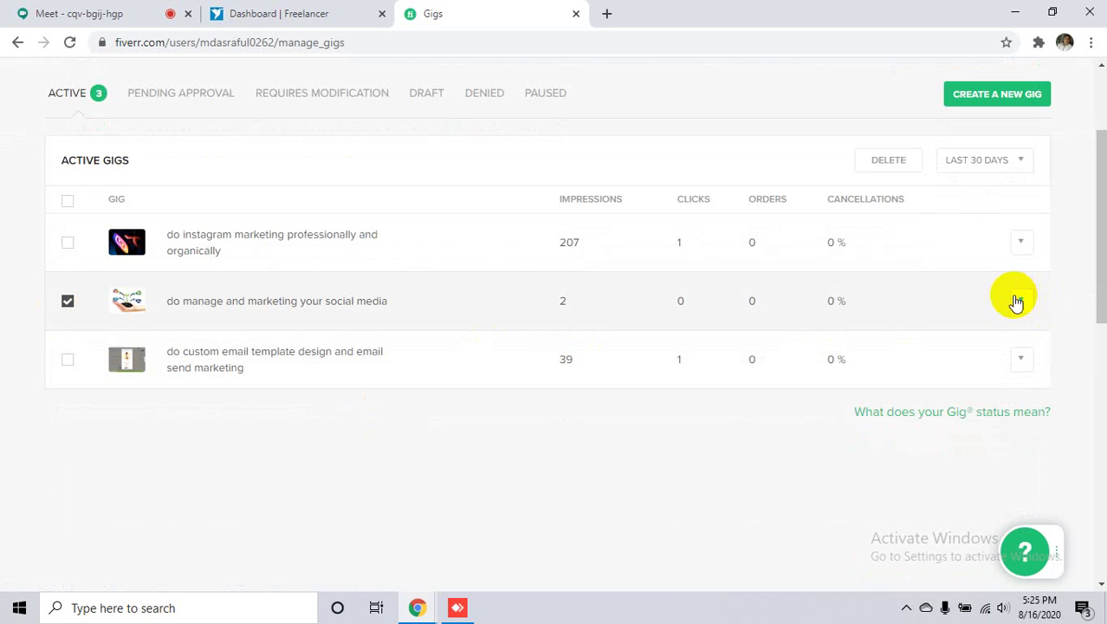
pyautogui.click(1017, 300)
pyautogui.click(69, 341)
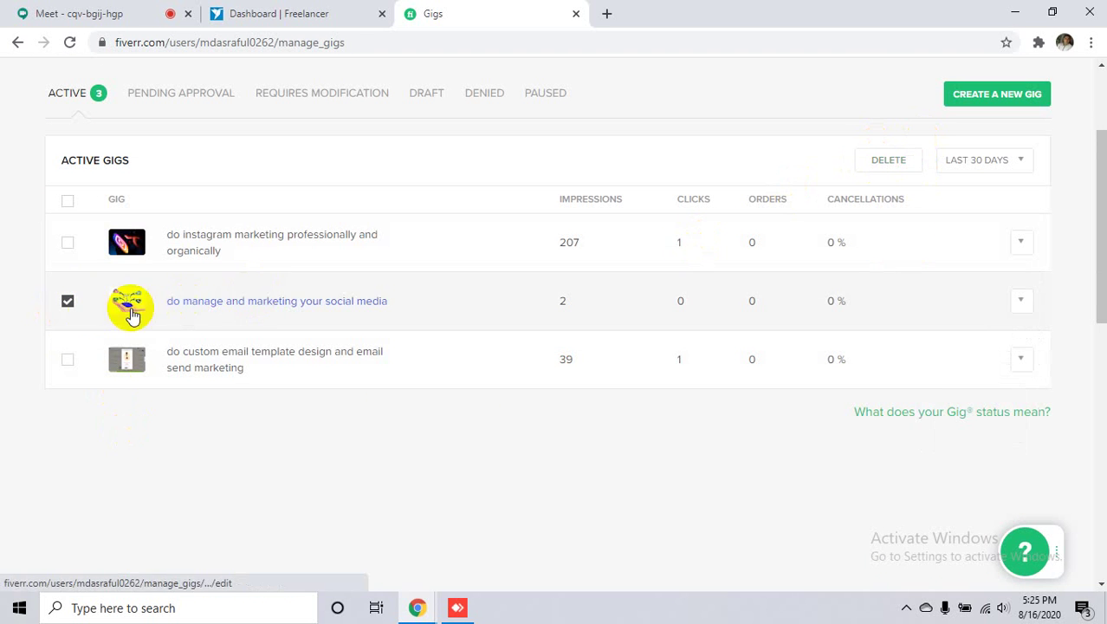
pyautogui.click(68, 301)
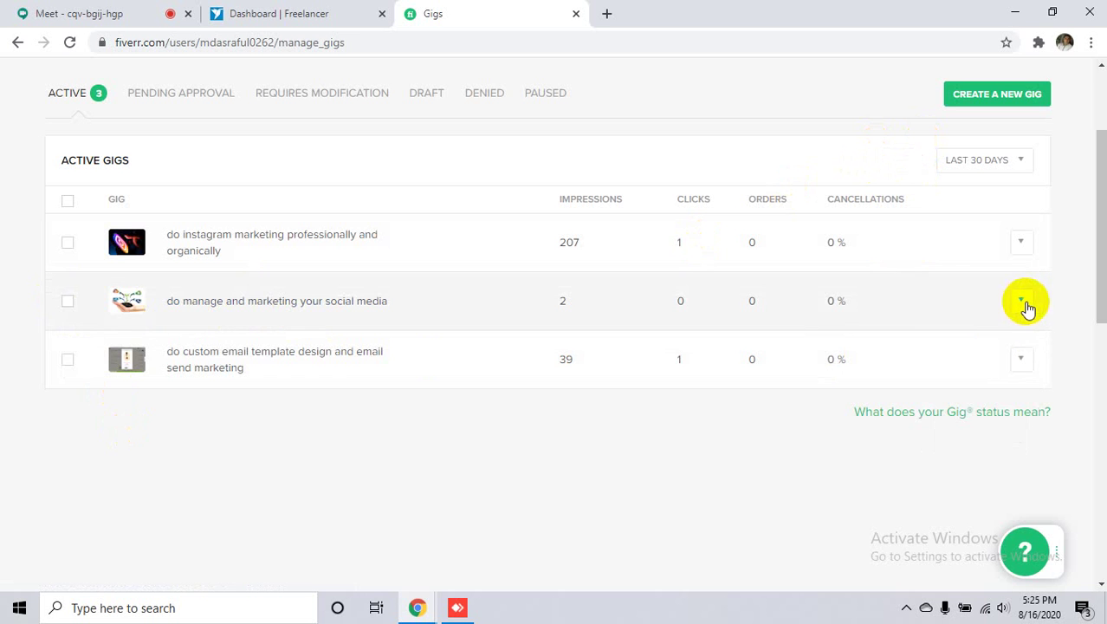
# - Delete the active gig "do manage and marketing your social media" and confirm the deletion
pyautogui.click(1023, 303)
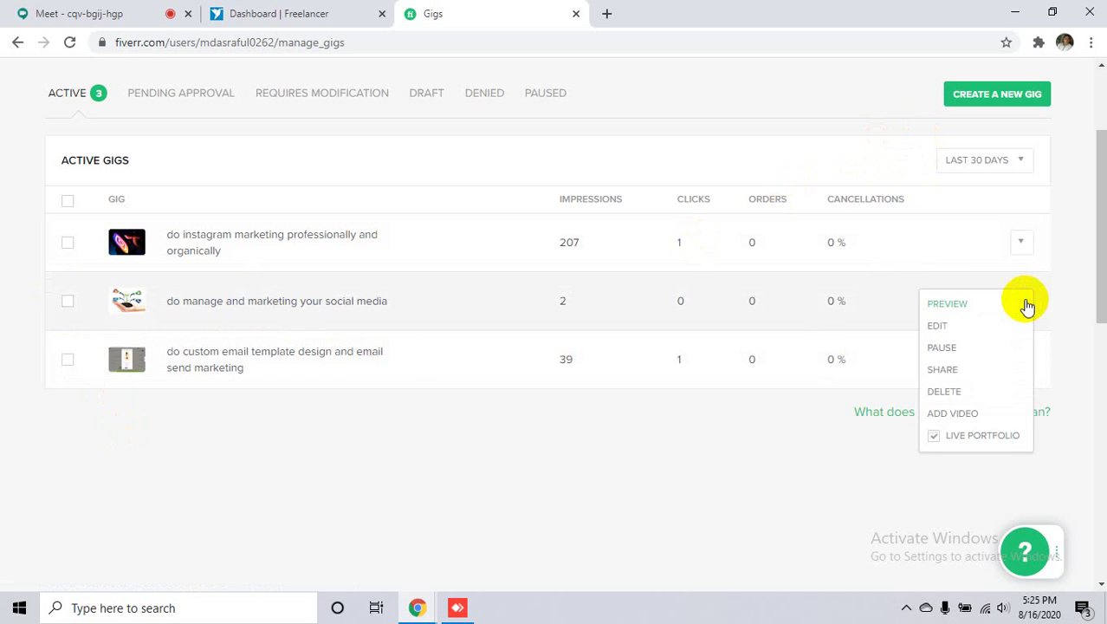
pyautogui.click(953, 393)
pyautogui.click(633, 132)
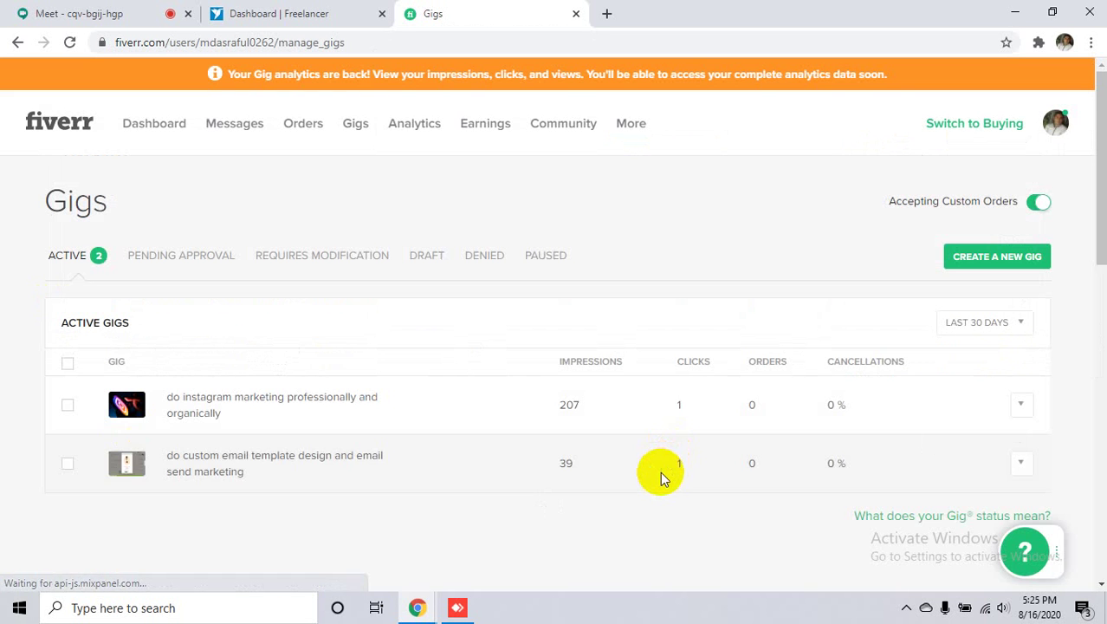
# - Look over the remaining active gigs, close the Fiverr tab and stop presenting the screen to the meeting
pyautogui.scroll(-2, 660, 473)
pyautogui.scroll(-1, 660, 475)
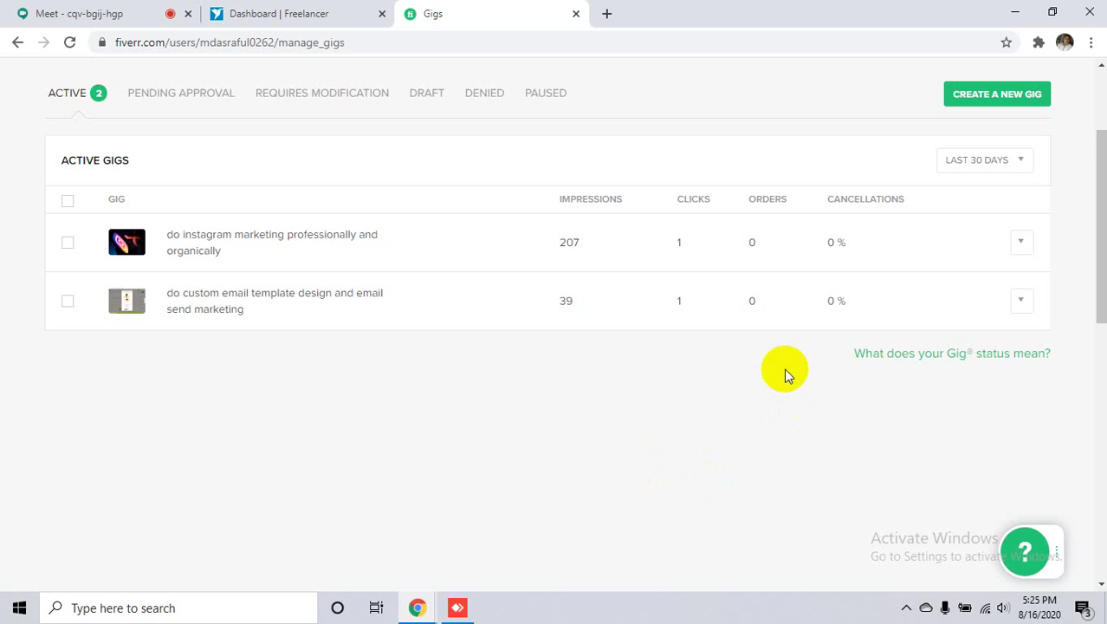
pyautogui.click(575, 14)
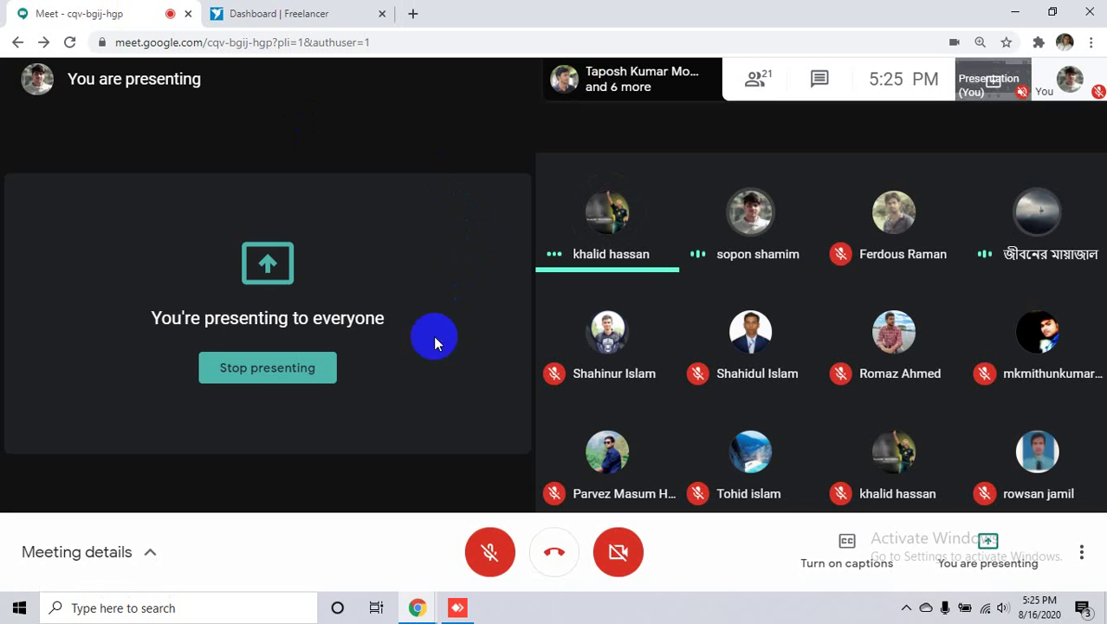
pyautogui.click(318, 371)
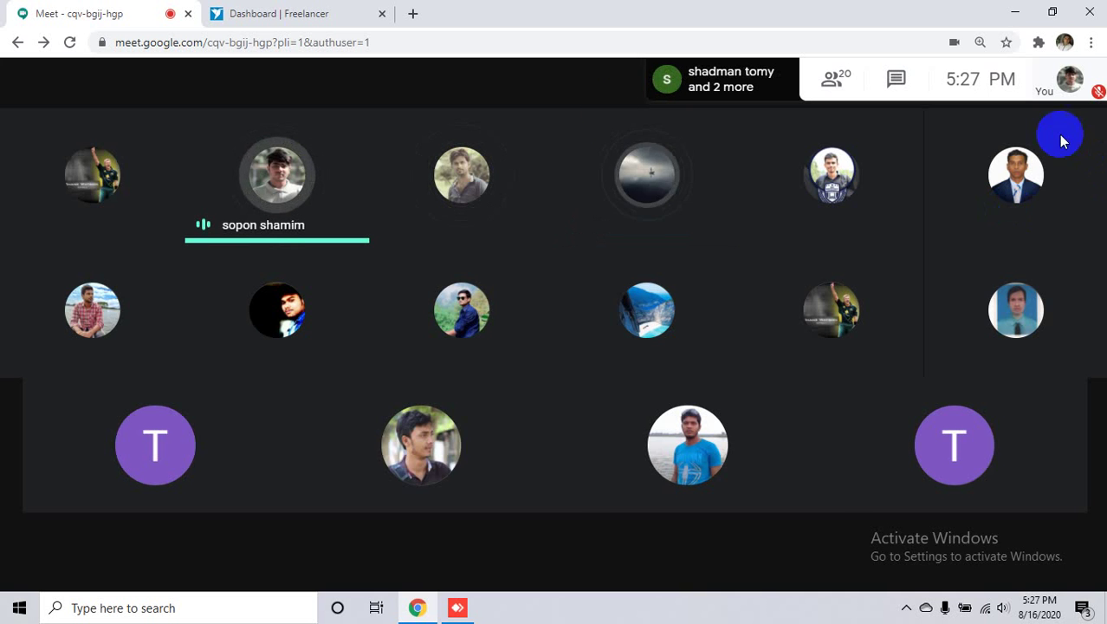
# - Close the Freelancer dashboard tab, keeping the Google Meet call open
pyautogui.moveTo(630, 210)
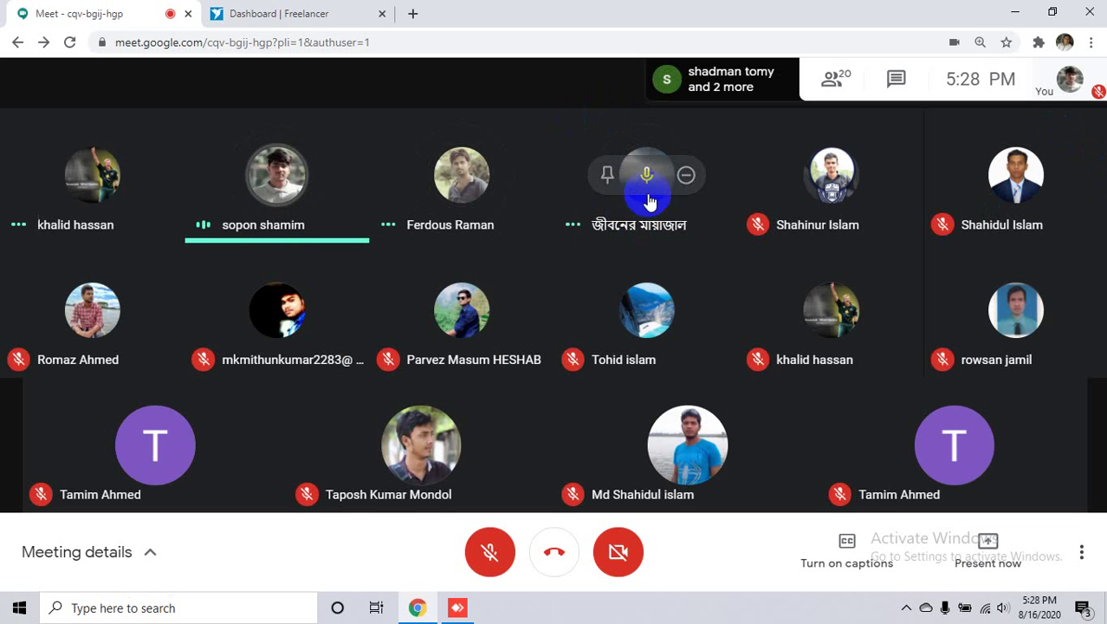
pyautogui.moveTo(310, 229)
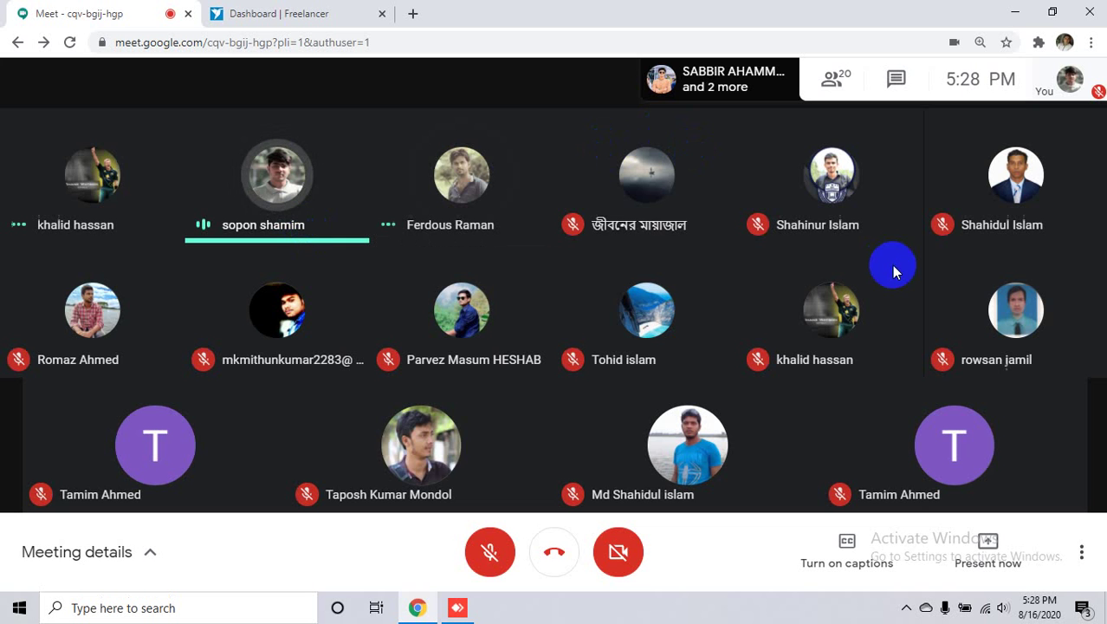
pyautogui.moveTo(839, 178)
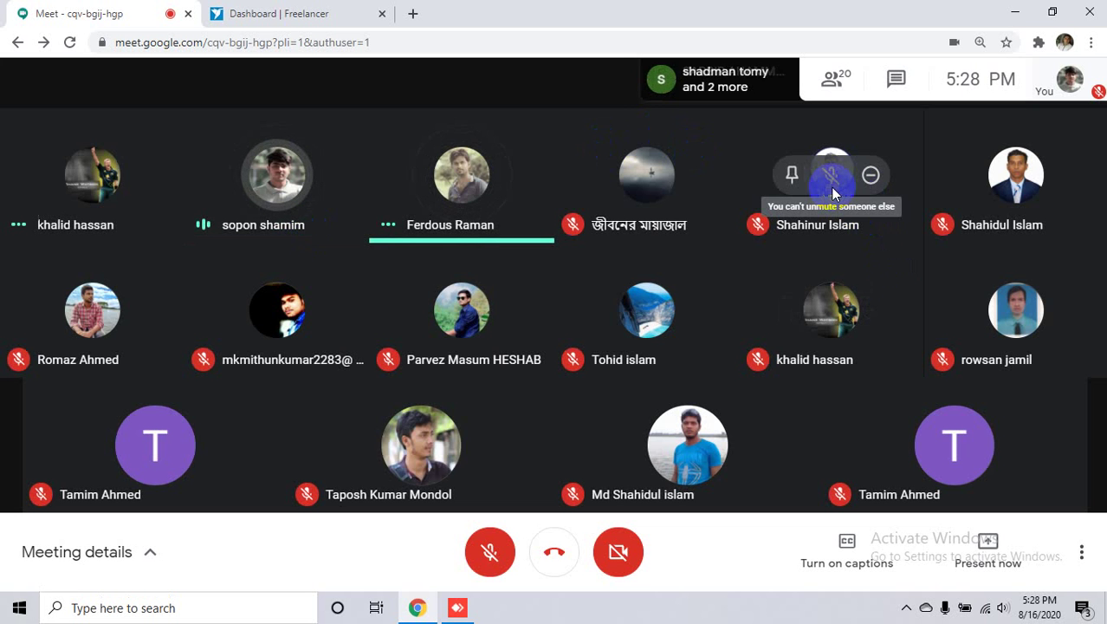
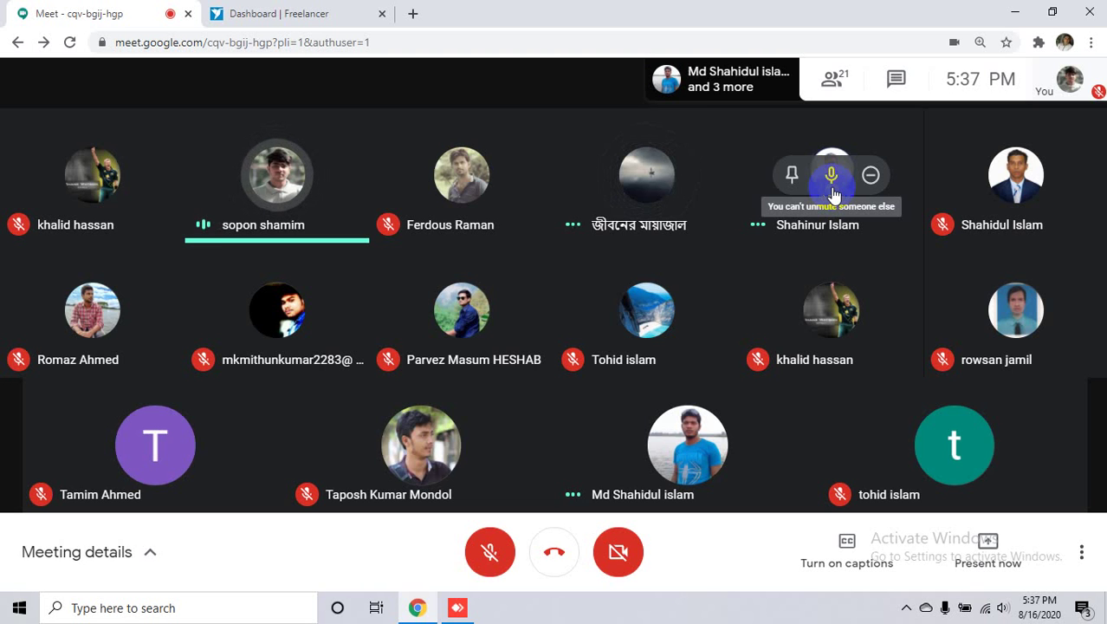
pyautogui.click(382, 13)
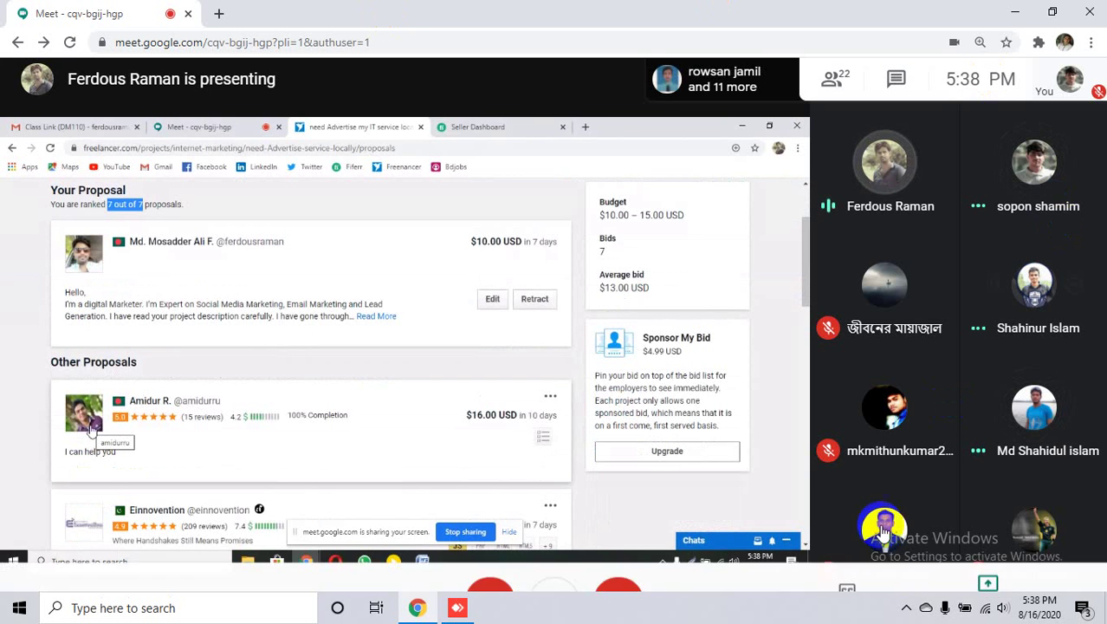
pyautogui.click(906, 608)
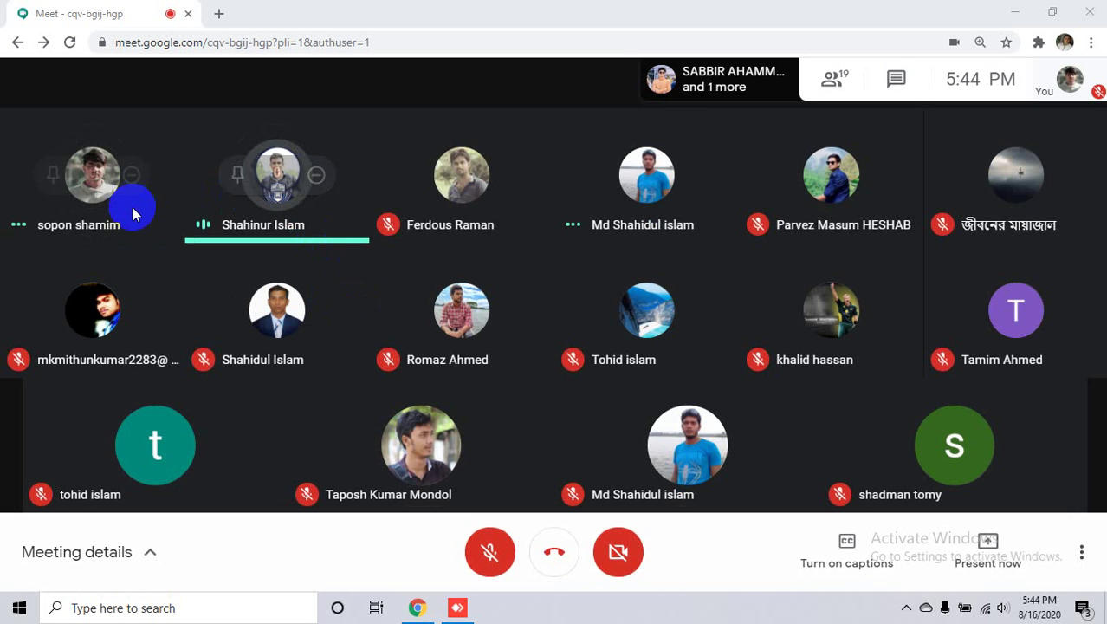
pyautogui.moveTo(132, 207)
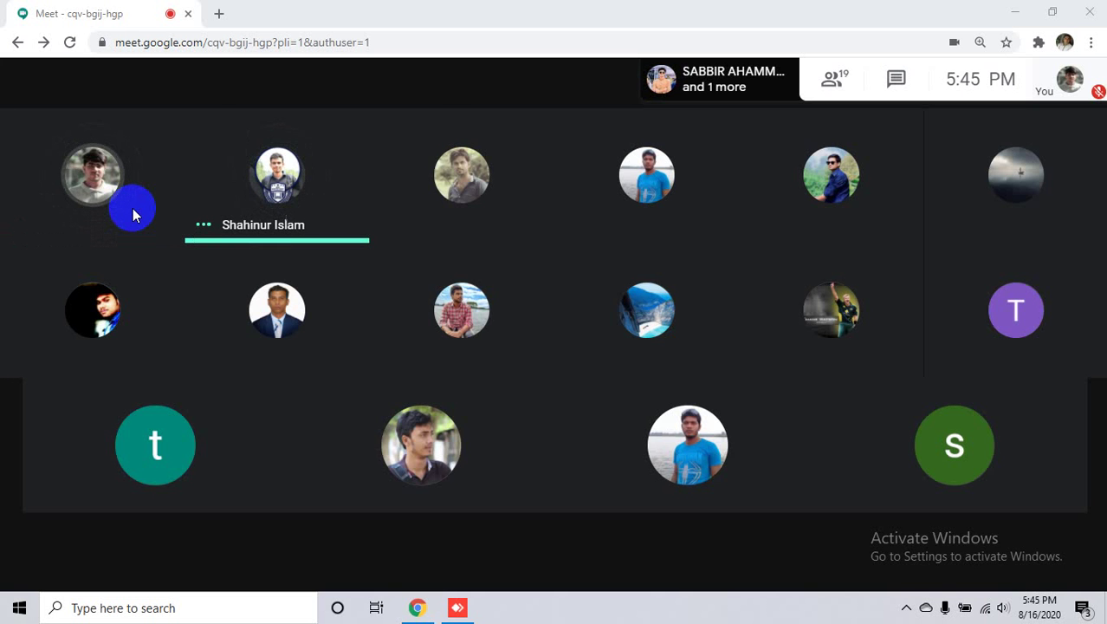
pyautogui.moveTo(211, 79)
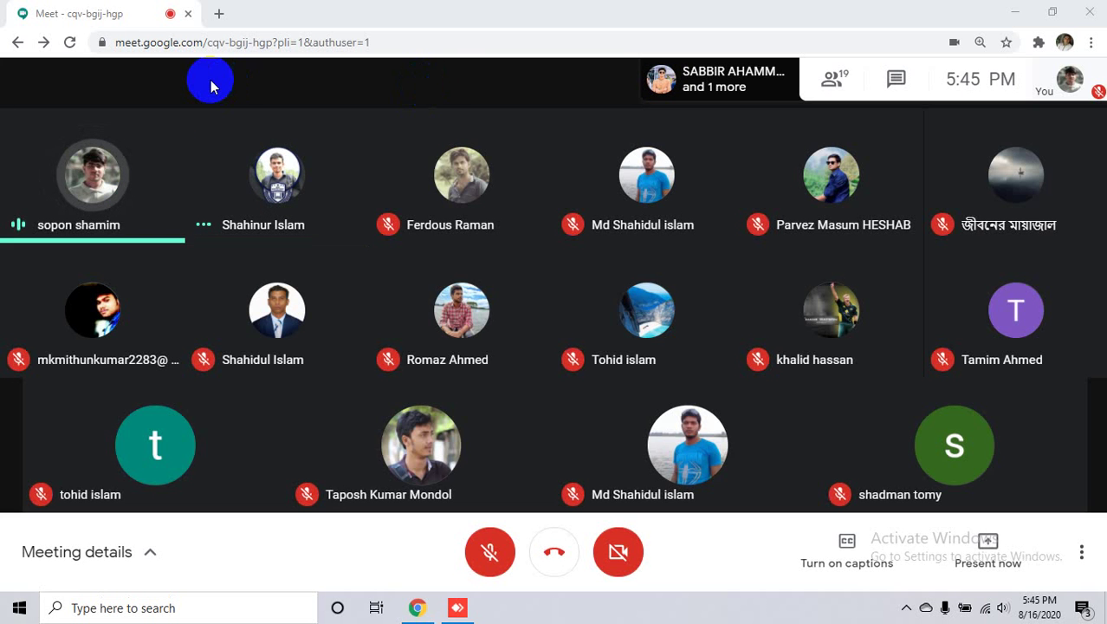
pyautogui.moveTo(363, 187)
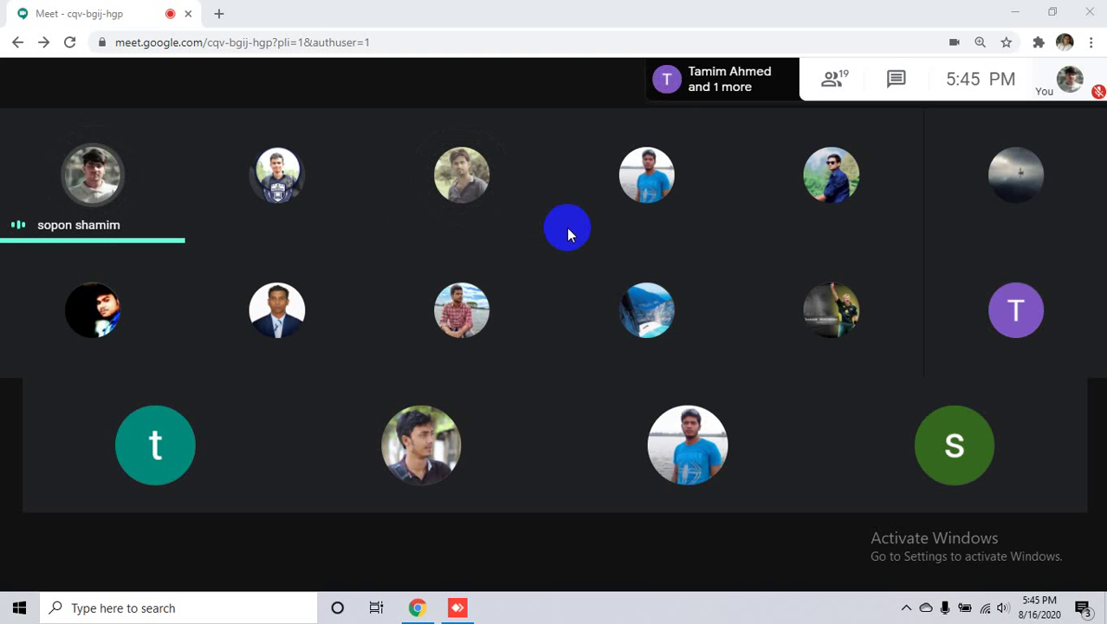
pyautogui.moveTo(580, 223)
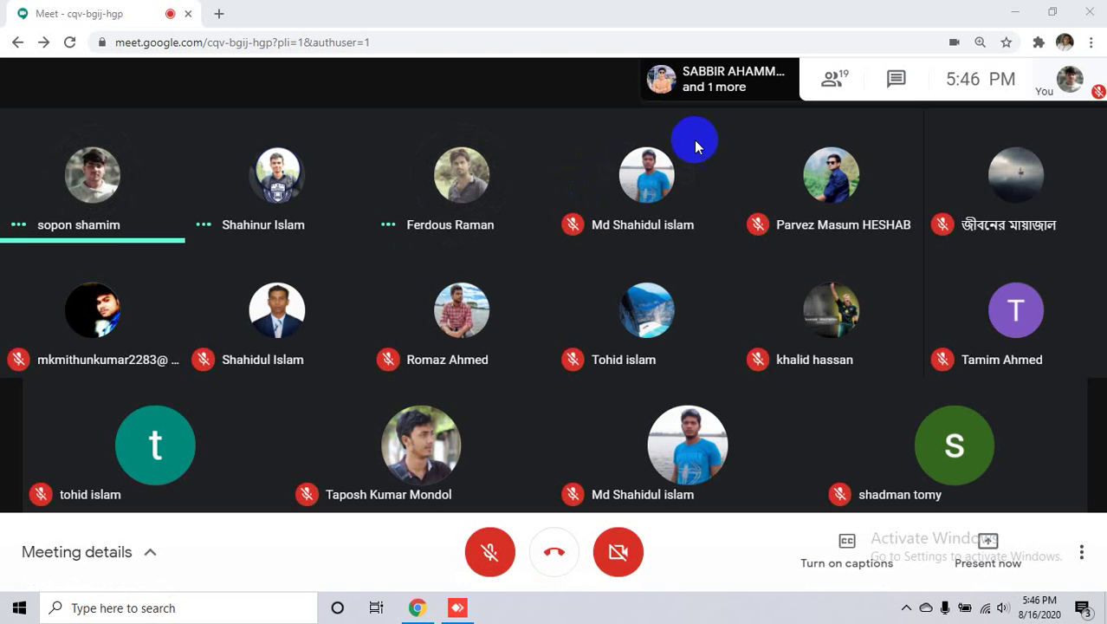
pyautogui.moveTo(705, 140)
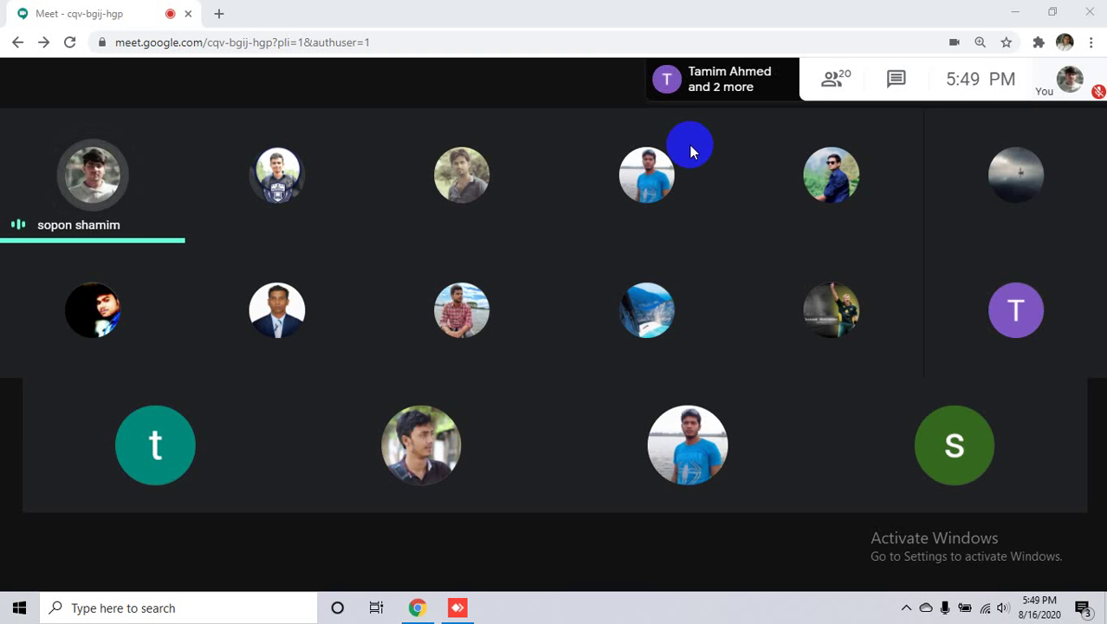
pyautogui.moveTo(896, 290)
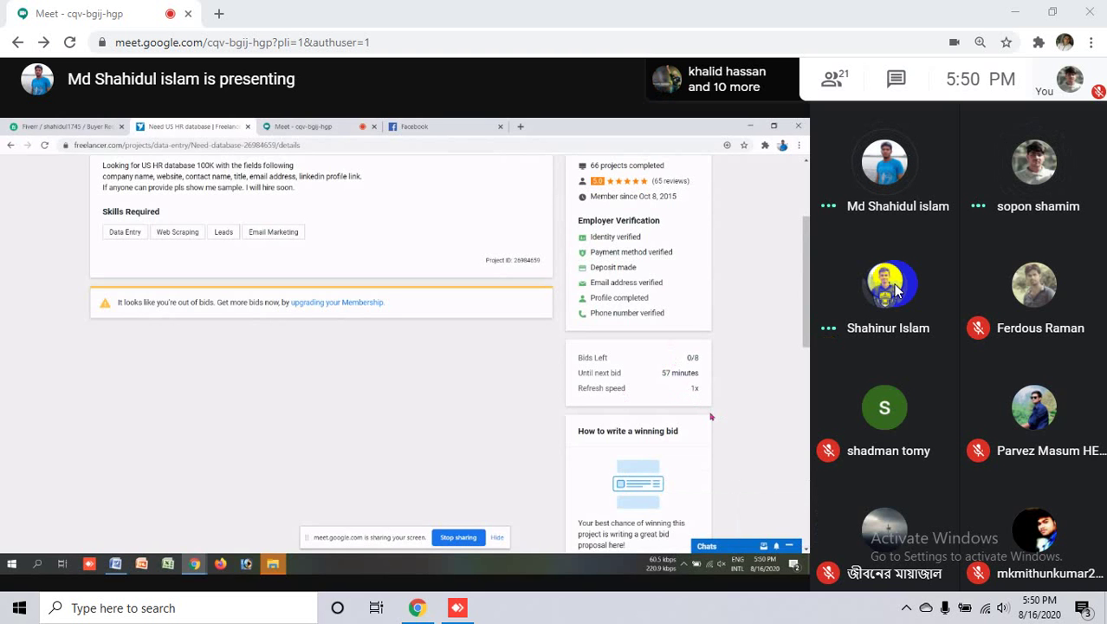
pyautogui.moveTo(600, 362)
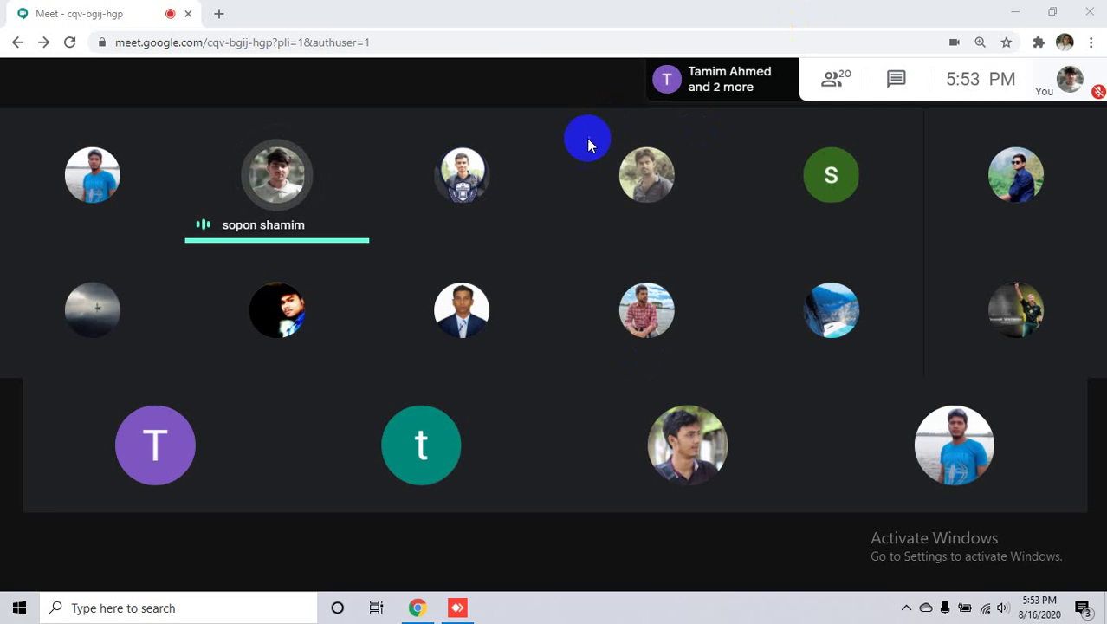
pyautogui.moveTo(588, 144)
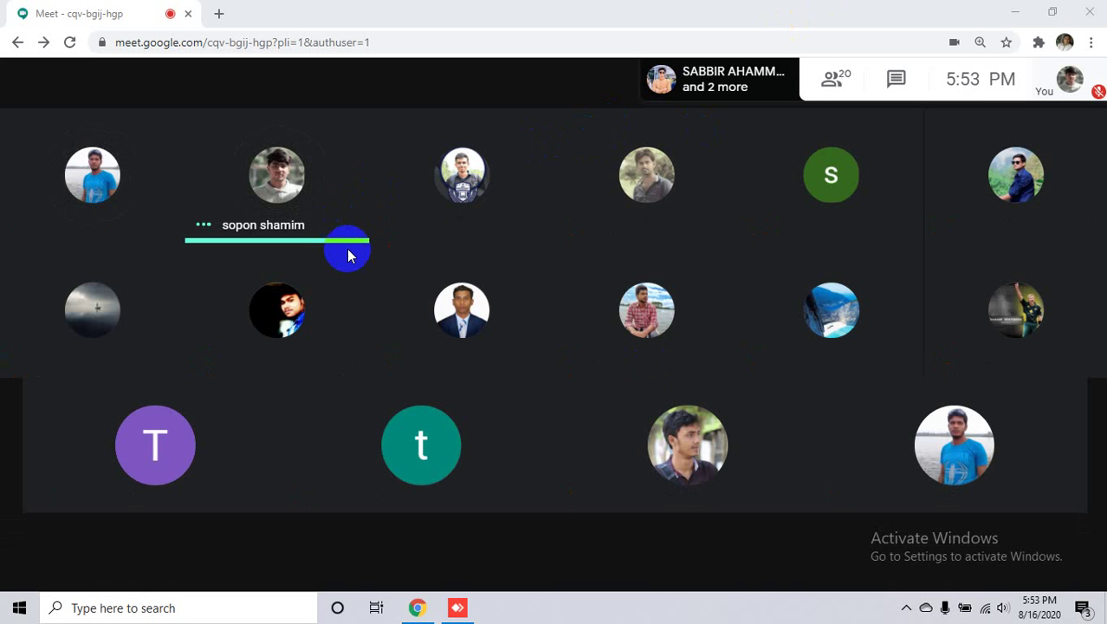
pyautogui.moveTo(356, 262)
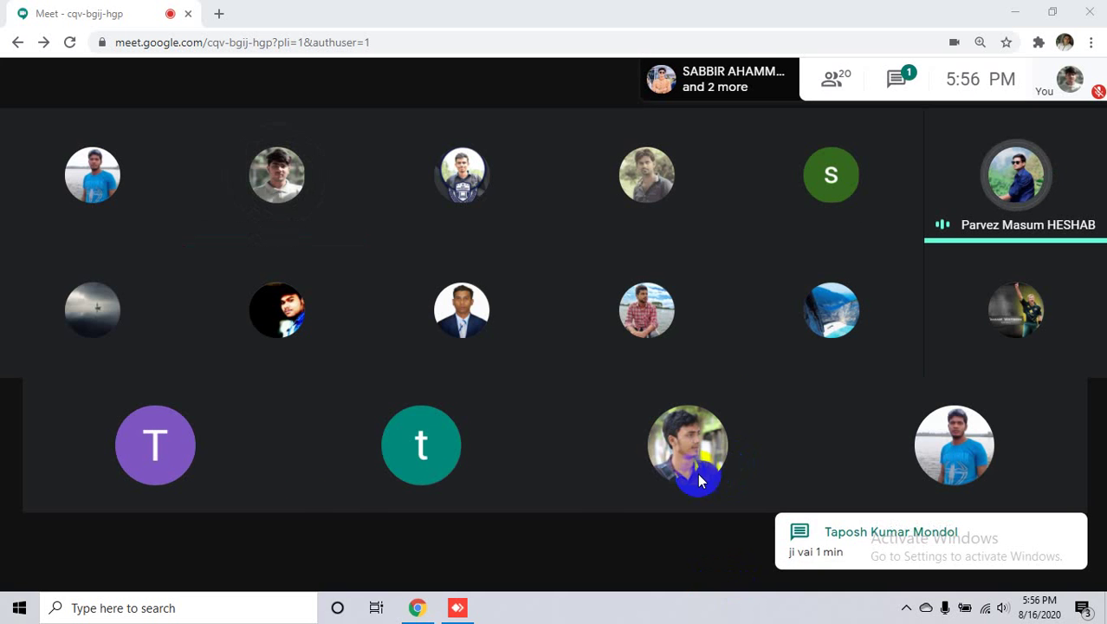
# - Look through the meeting's participant list and check the chat messages
pyautogui.moveTo(662, 447)
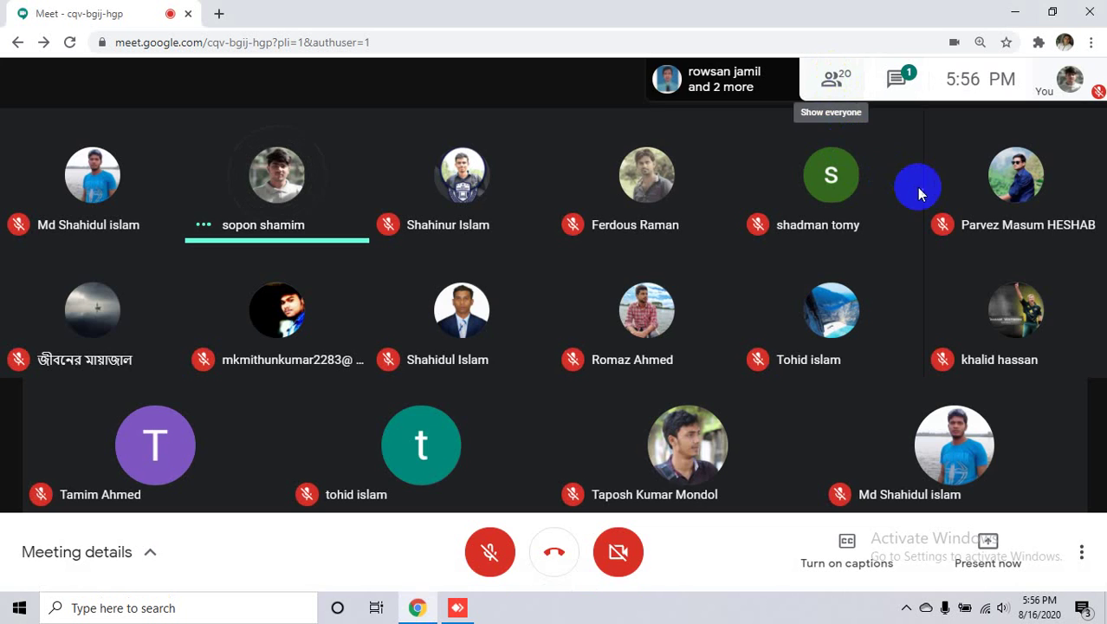
pyautogui.scroll(-5, 962, 426)
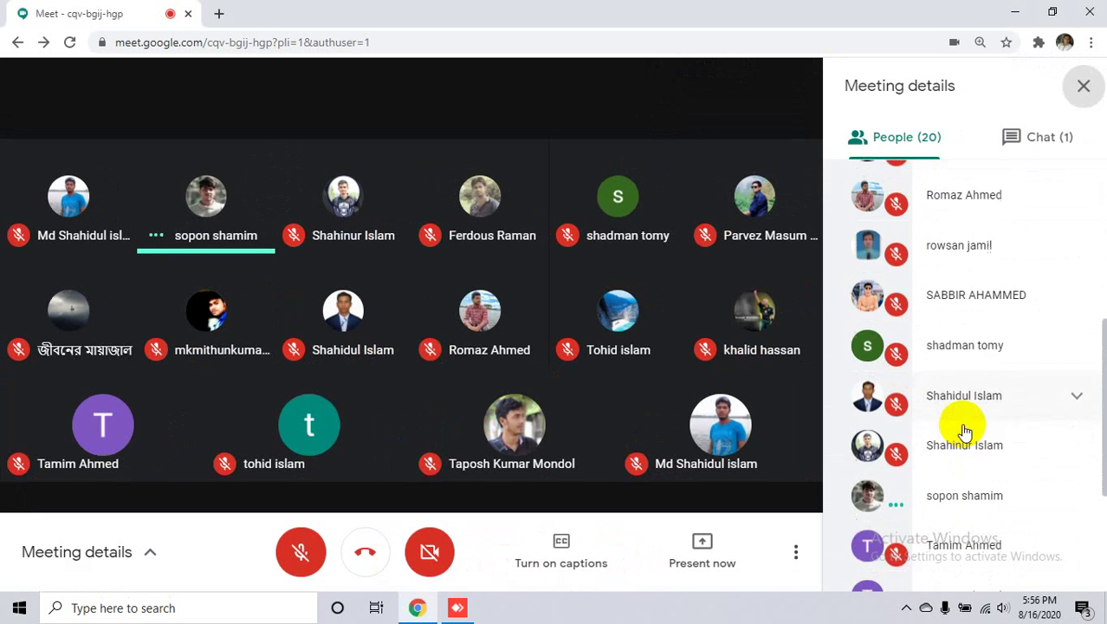
pyautogui.scroll(-4, 964, 430)
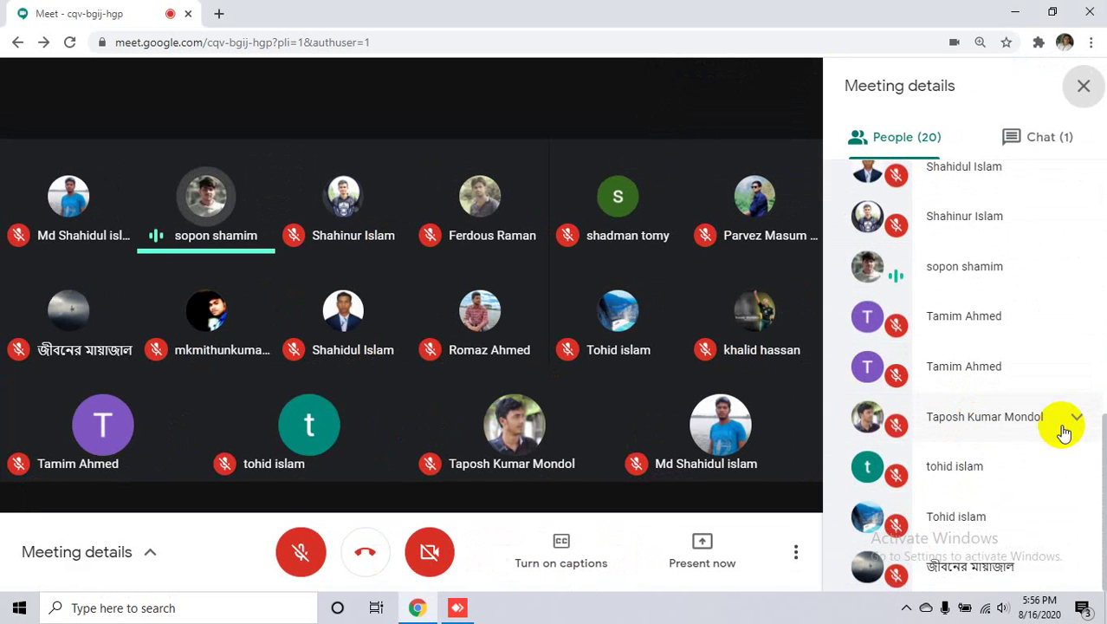
pyautogui.scroll(1, 1089, 400)
pyautogui.scroll(5, 1088, 397)
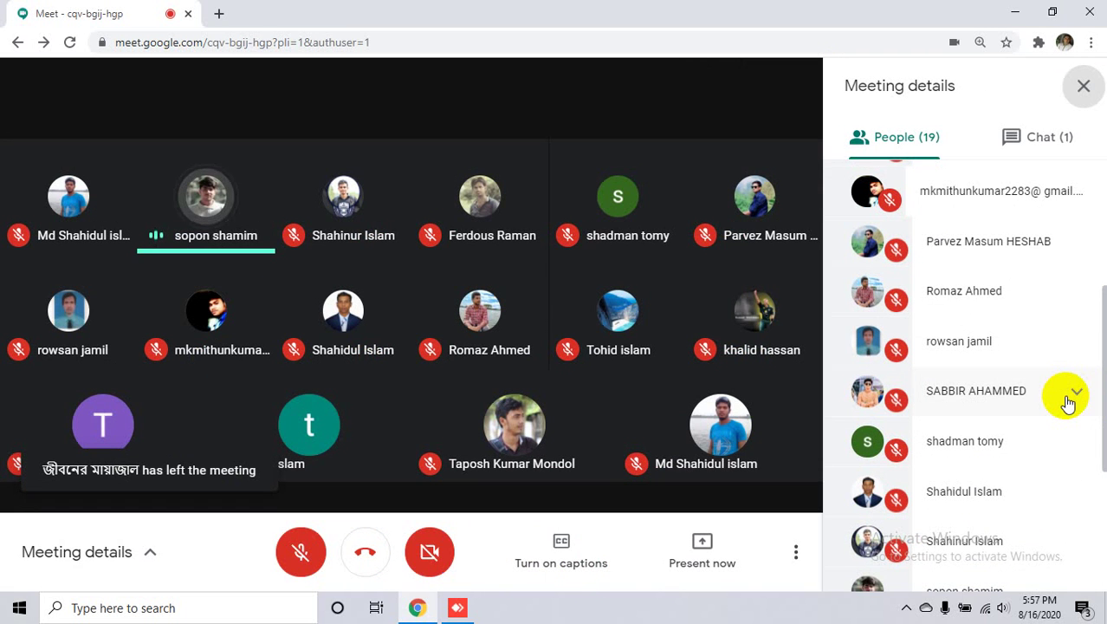
pyautogui.click(1052, 139)
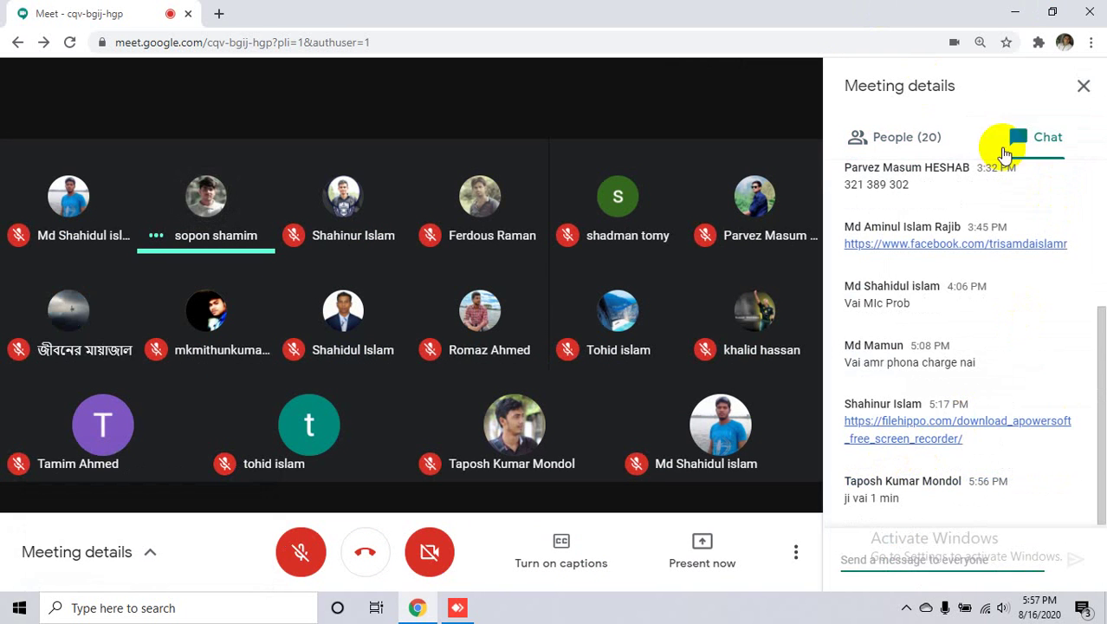
pyautogui.click(919, 141)
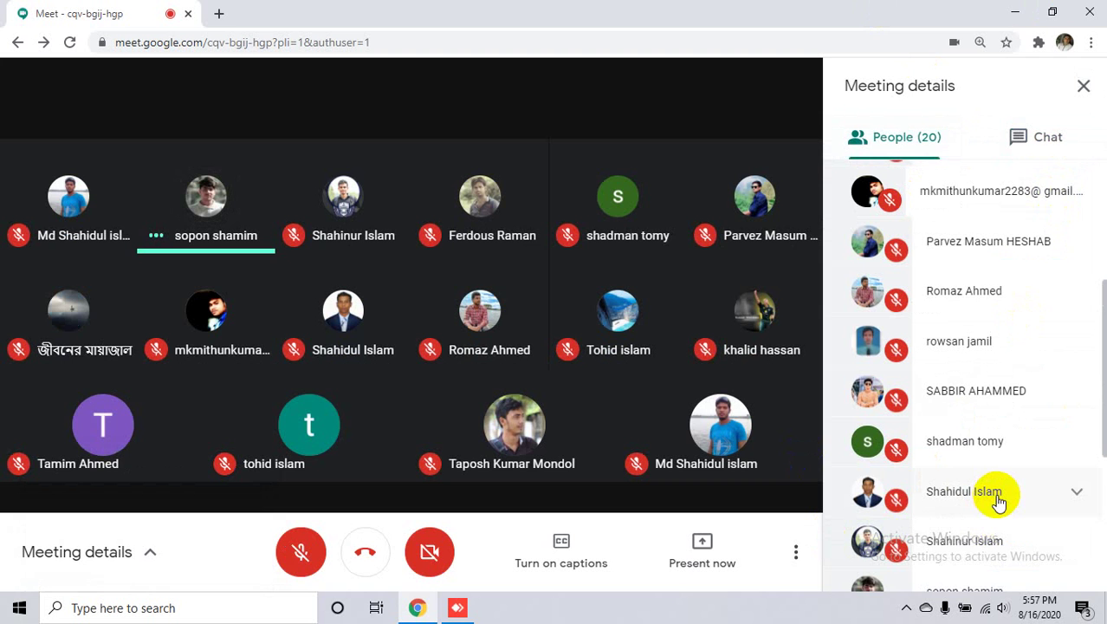
# - Review the participant list down to its last entry and close the meeting details
pyautogui.scroll(-4, 998, 502)
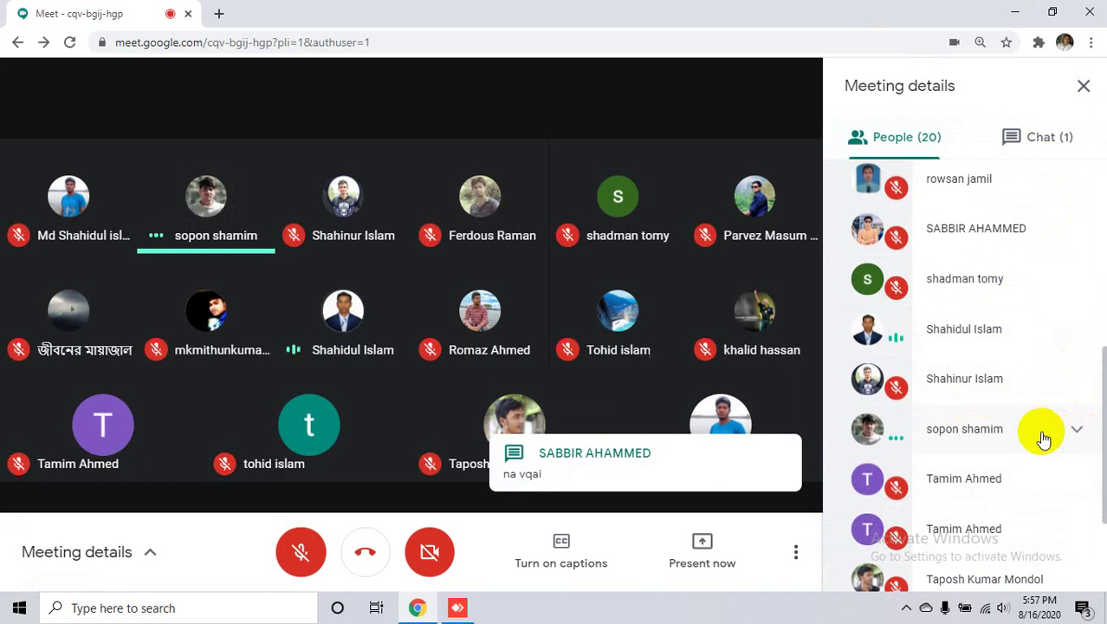
pyautogui.scroll(-2, 1043, 440)
pyautogui.scroll(-2, 1043, 440)
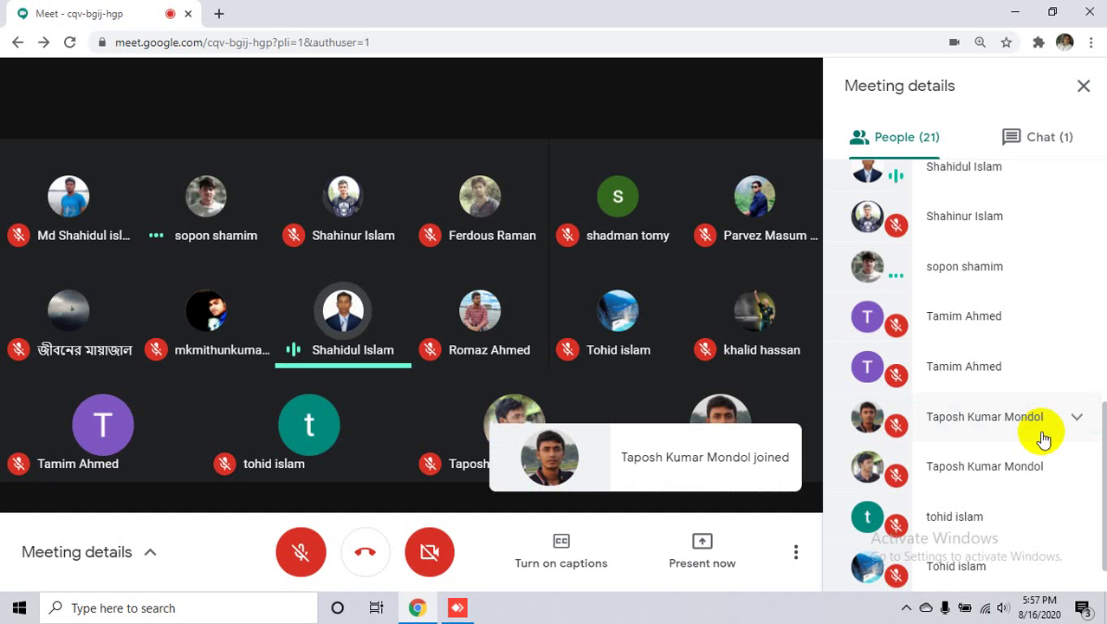
pyautogui.scroll(-2, 1040, 438)
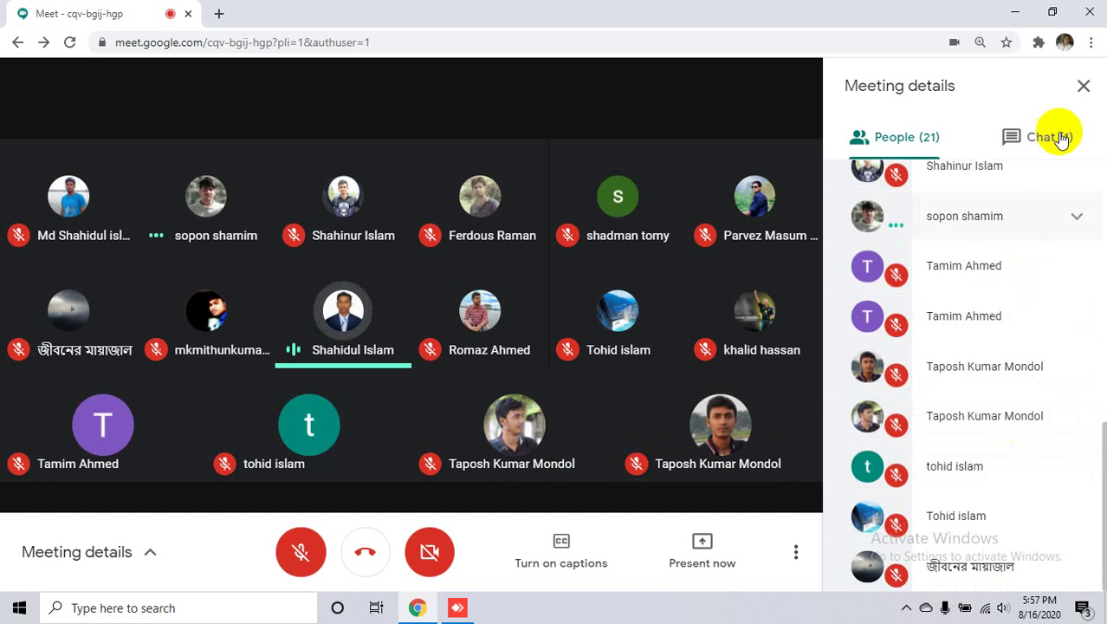
pyautogui.click(1083, 85)
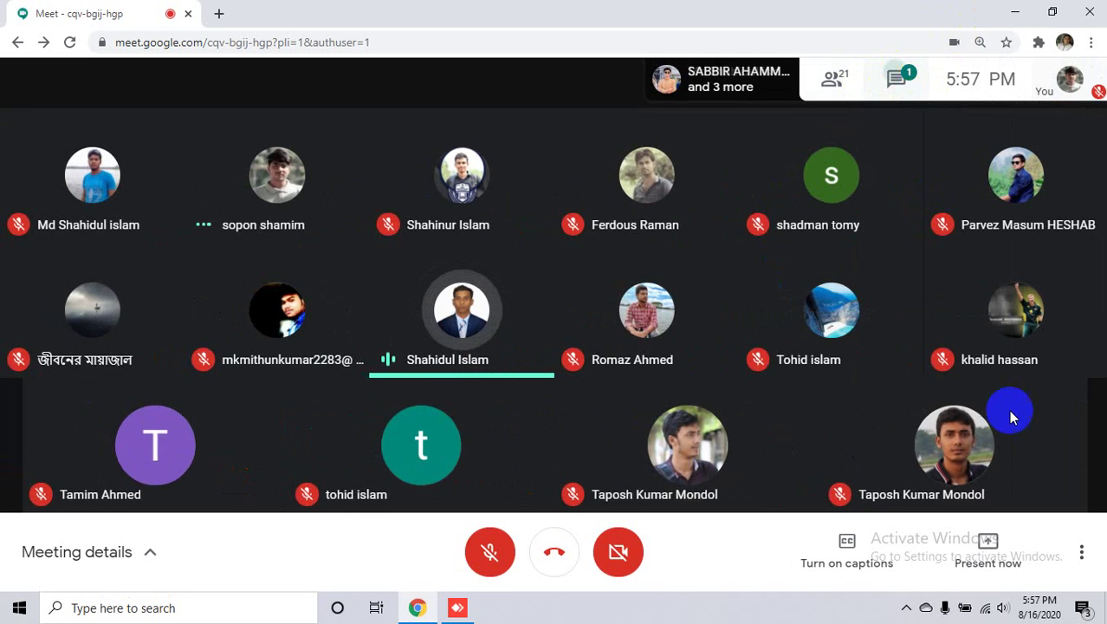
# - Read the new meeting chat messages as they arrive, returning to the participant grid each time
pyautogui.click(1011, 448)
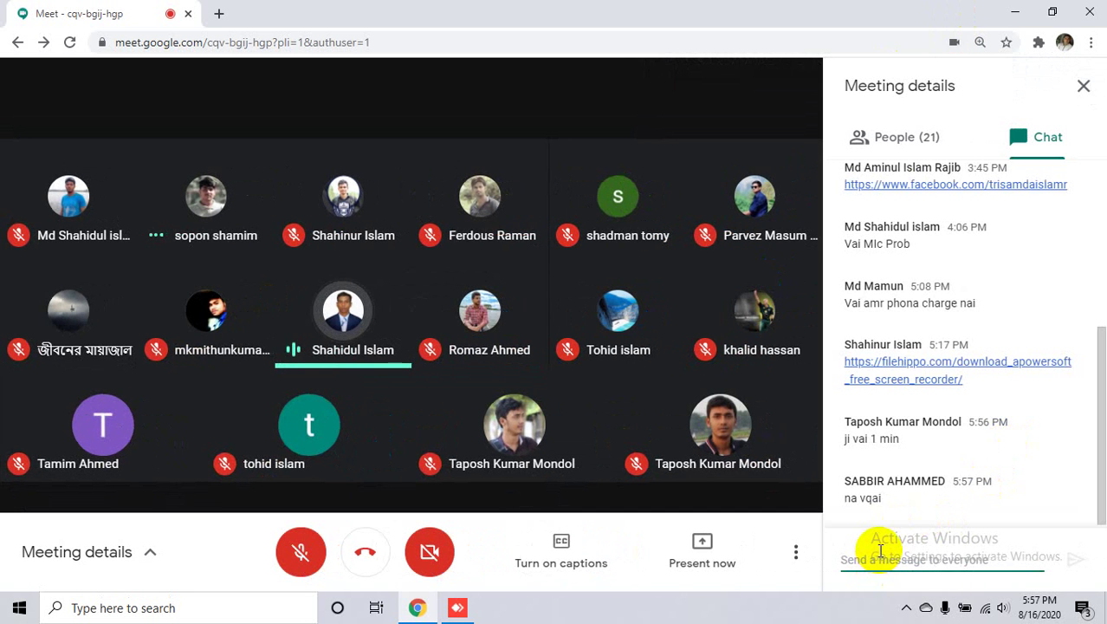
pyautogui.click(1084, 85)
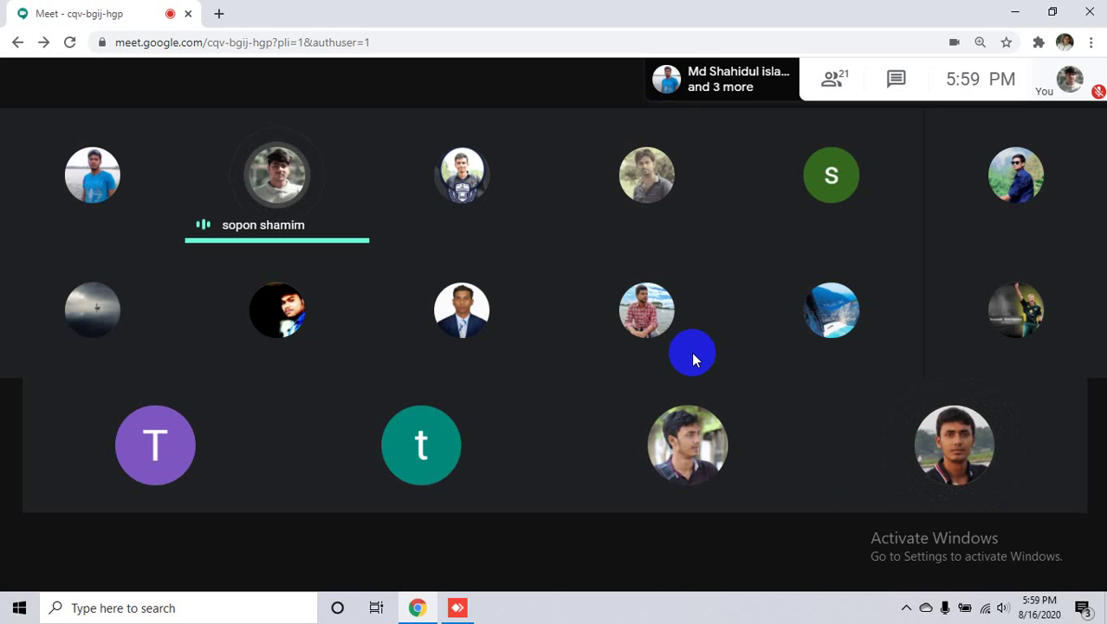
pyautogui.moveTo(748, 460)
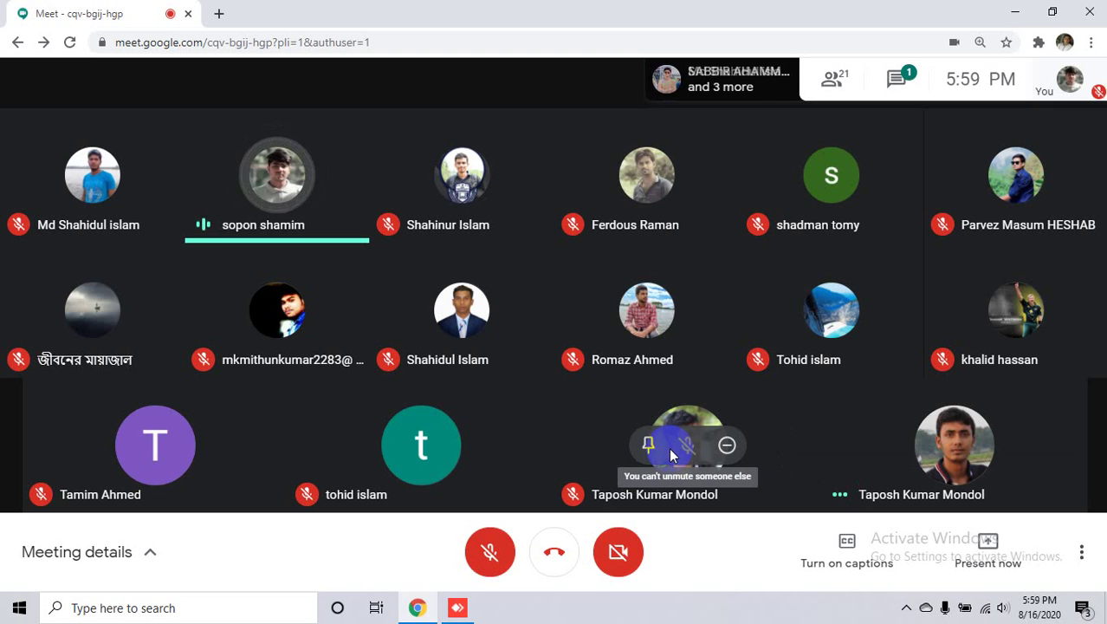
pyautogui.click(902, 79)
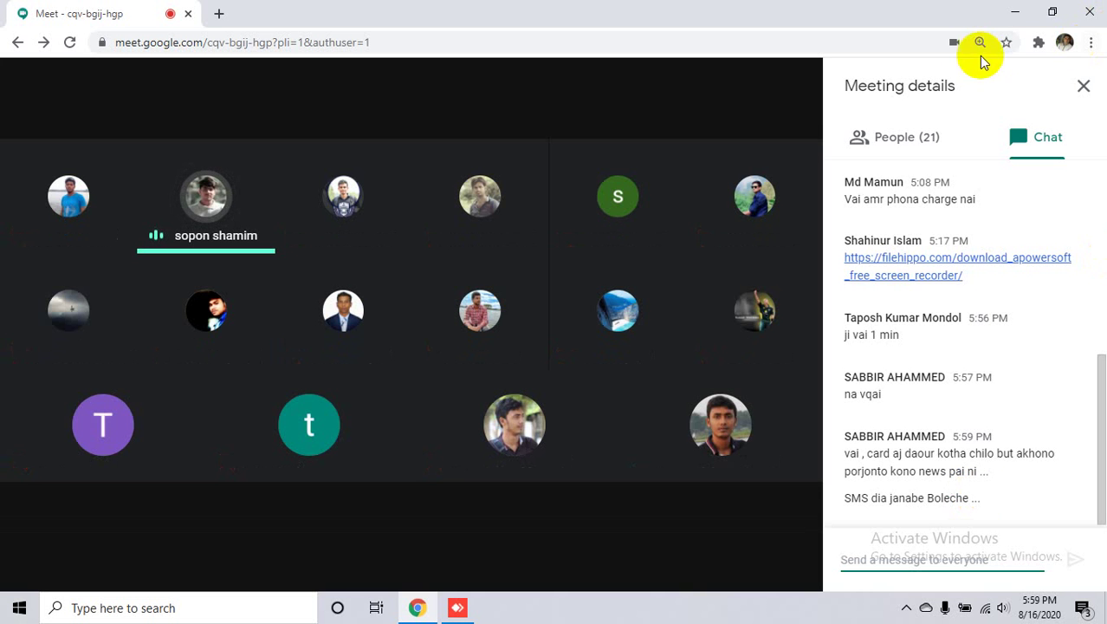
pyautogui.click(1083, 85)
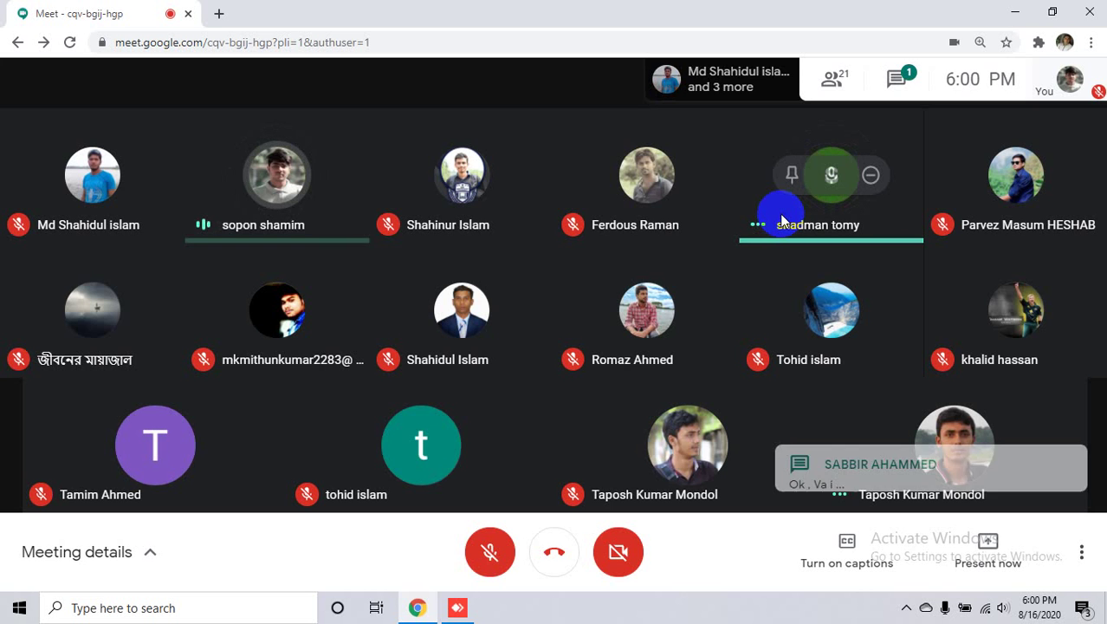
pyautogui.click(897, 111)
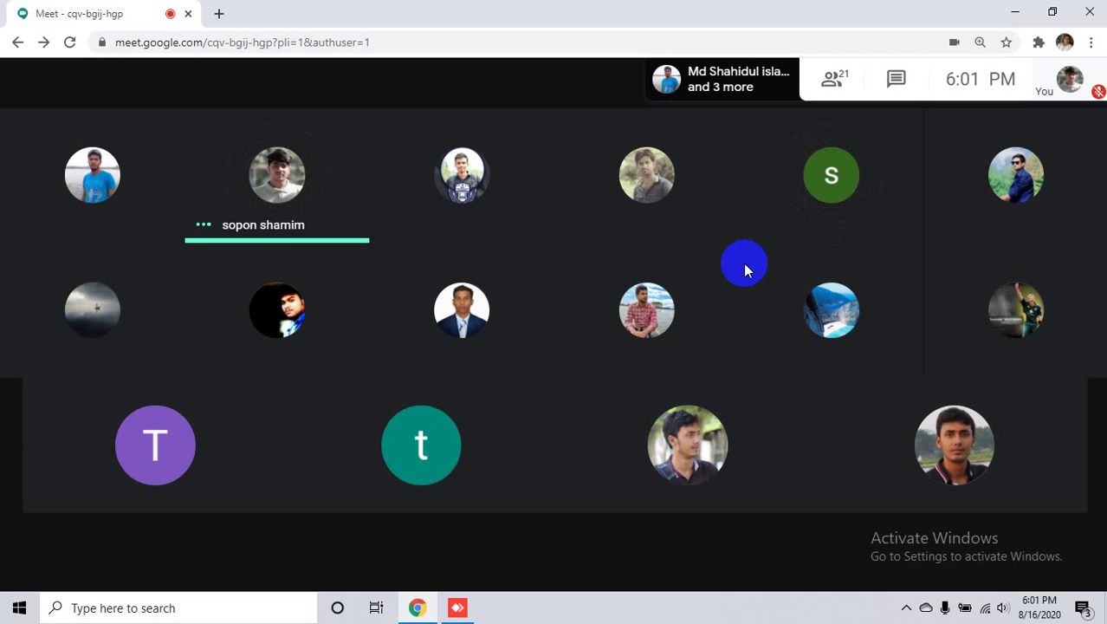
pyautogui.moveTo(823, 313)
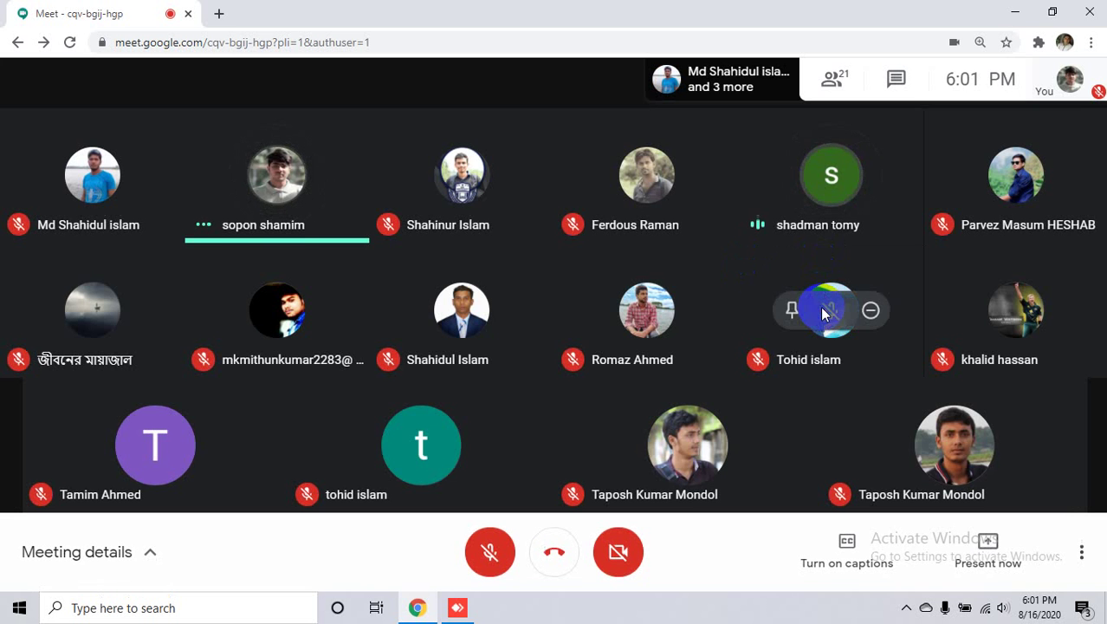
# - Open Google in a new browser tab and switch to the second signed-in account, the one hosting the meeting
pyautogui.click(217, 13)
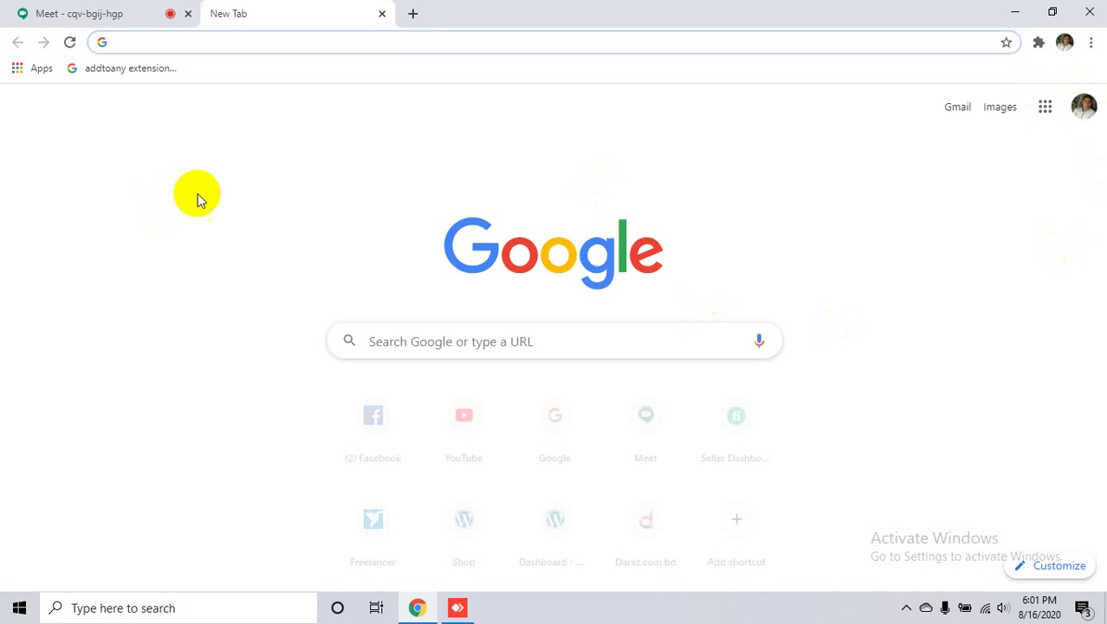
pyautogui.click(72, 10)
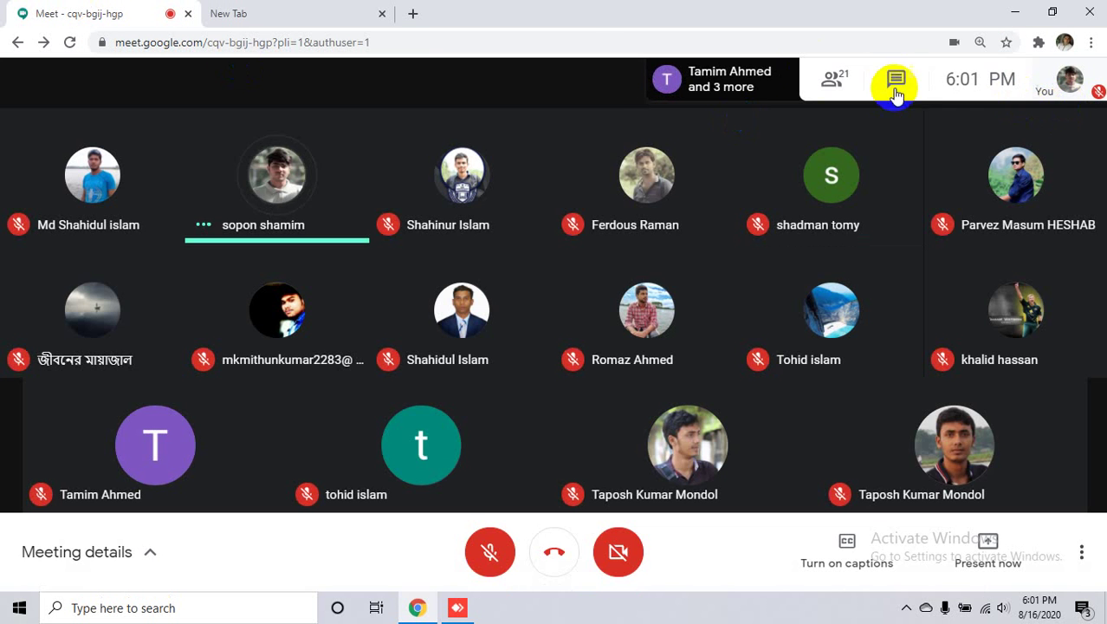
pyautogui.click(289, 10)
pyautogui.click(1082, 107)
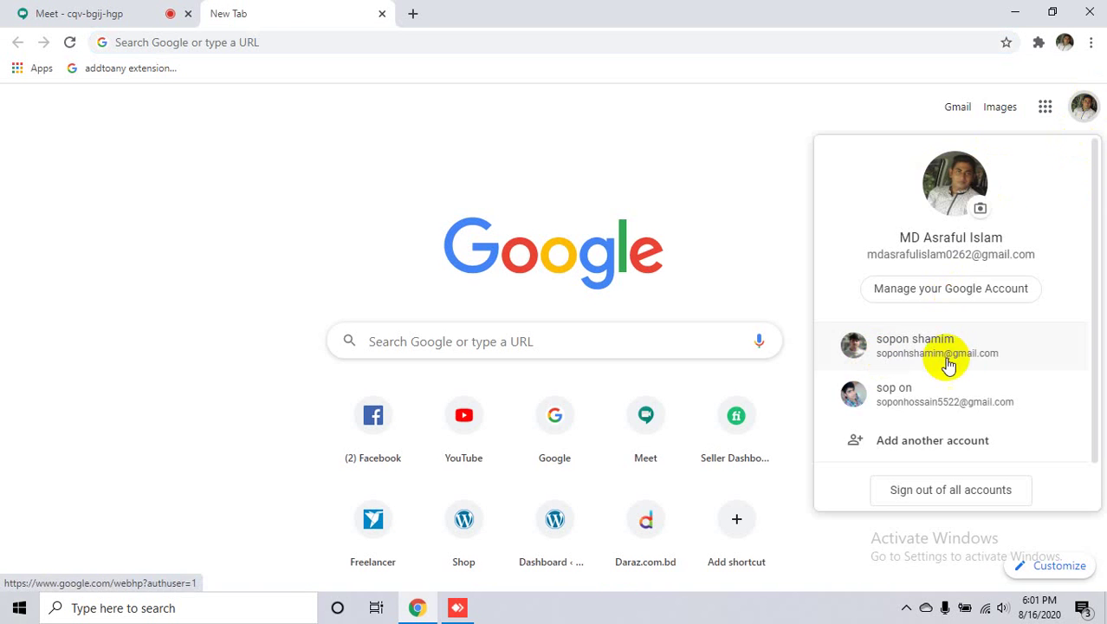
pyautogui.click(947, 363)
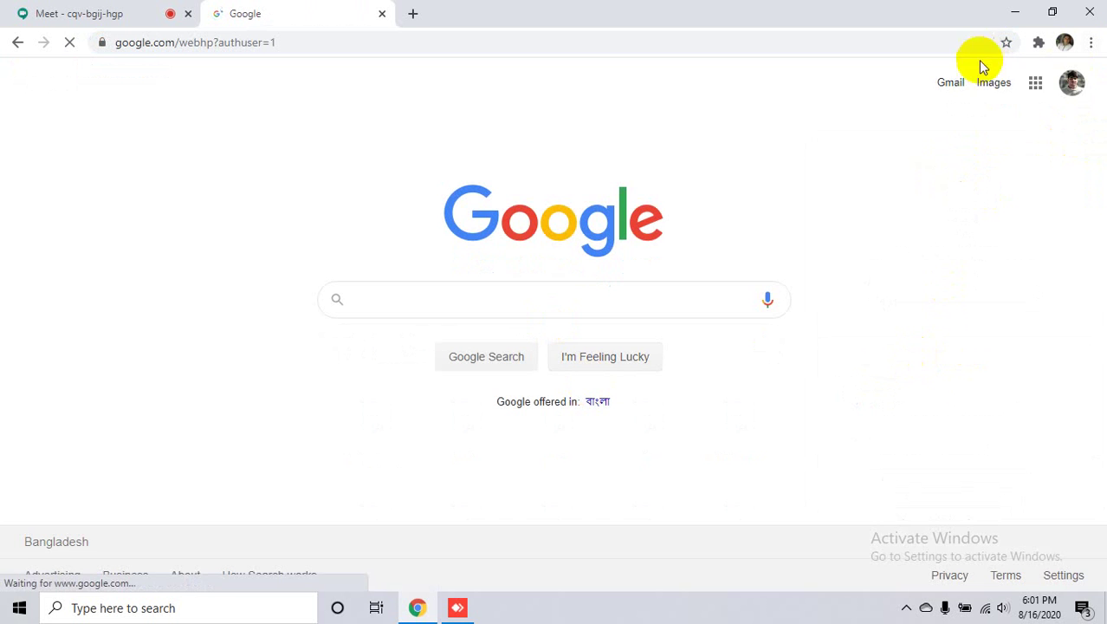
# - Go to that account's Google Drive and open the DM110 MONITORING REPORT spreadsheet
pyautogui.click(1035, 82)
pyautogui.scroll(-3, 1036, 278)
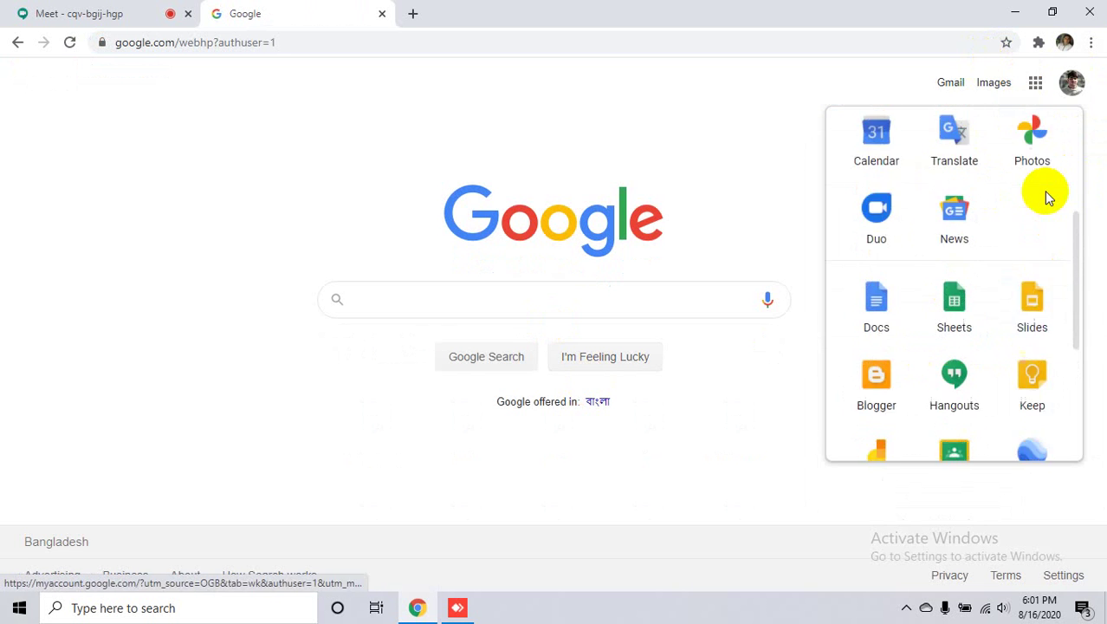
pyautogui.scroll(3, 1044, 195)
pyautogui.click(1032, 231)
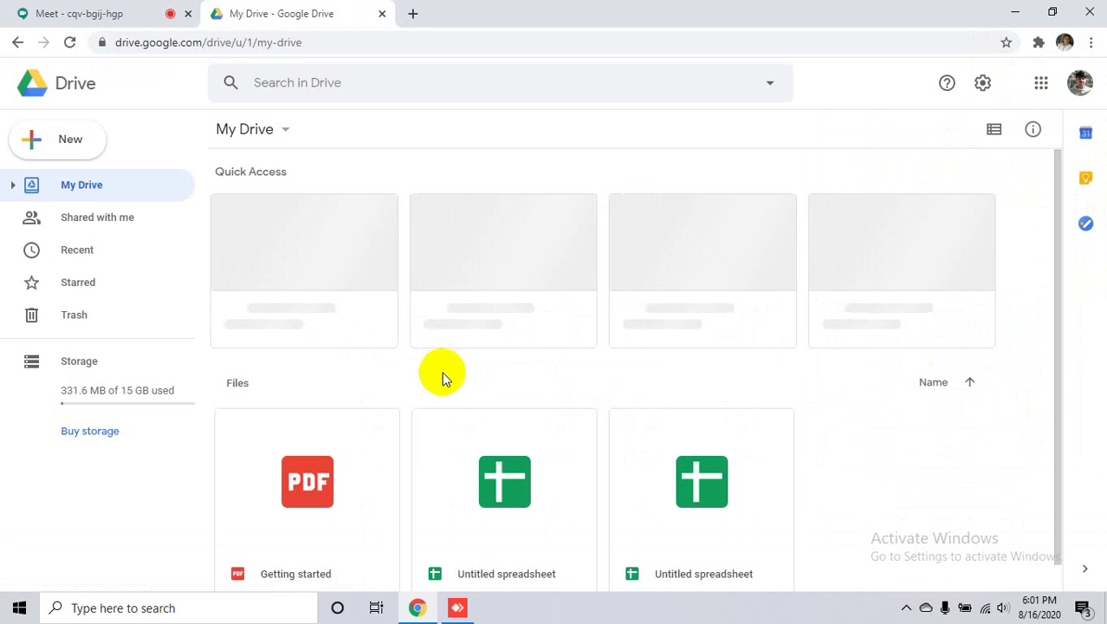
pyautogui.click(318, 261)
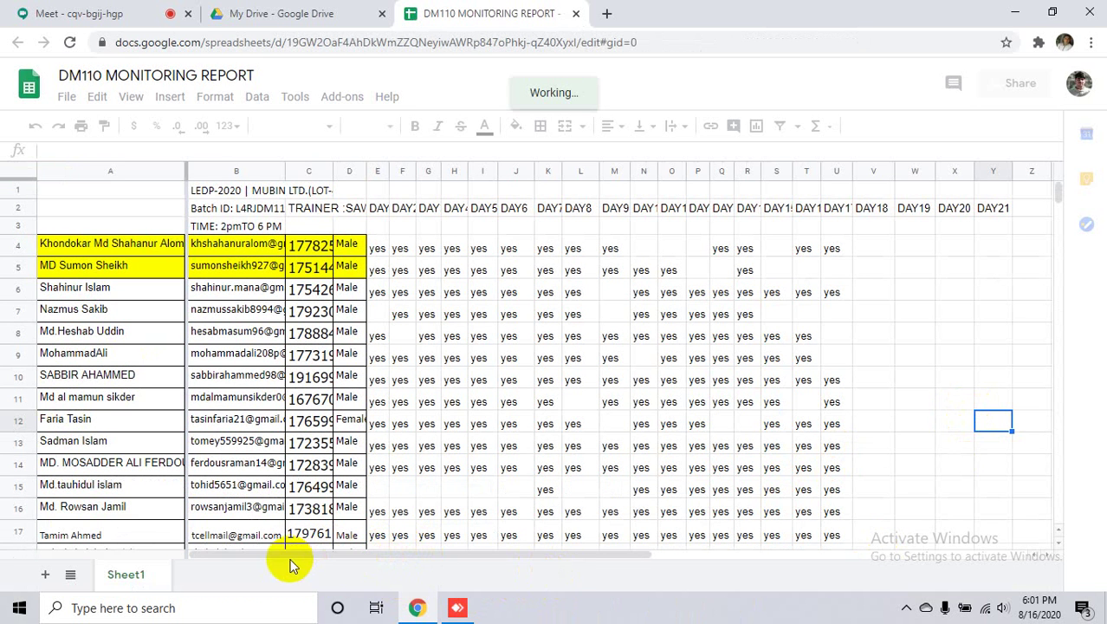
# - Look over the attendance sheet, checking the DAY18 to DAY21 columns and the yellow-highlighted student rows 4 and 5
pyautogui.moveTo(313, 552); pyautogui.dragTo(591, 563)
pyautogui.doubleClick(300, 245)
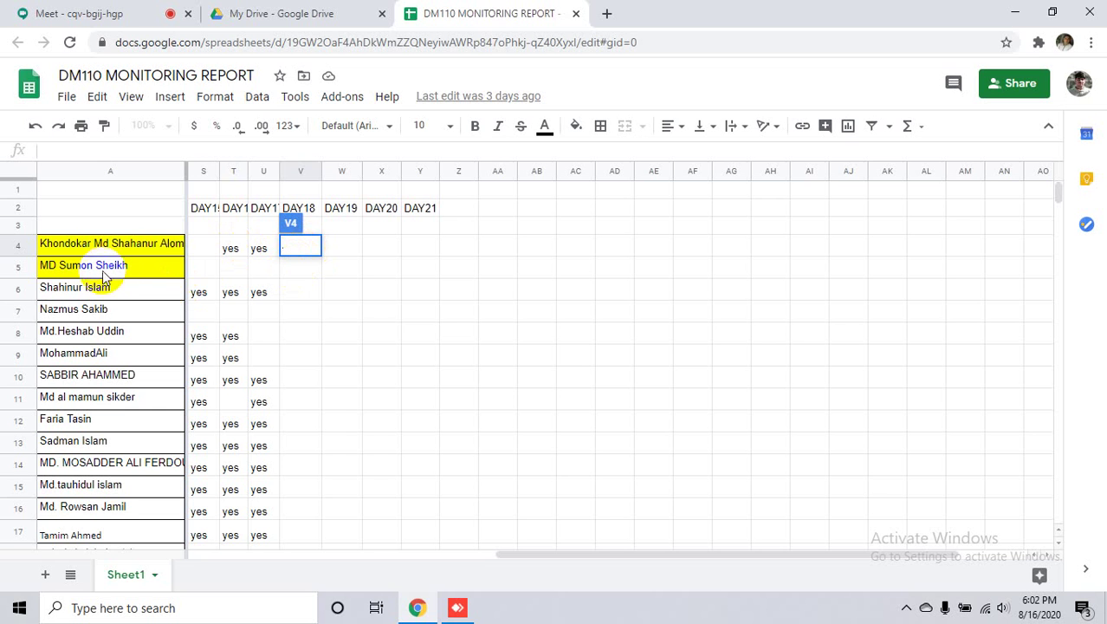
pyautogui.press('Return')
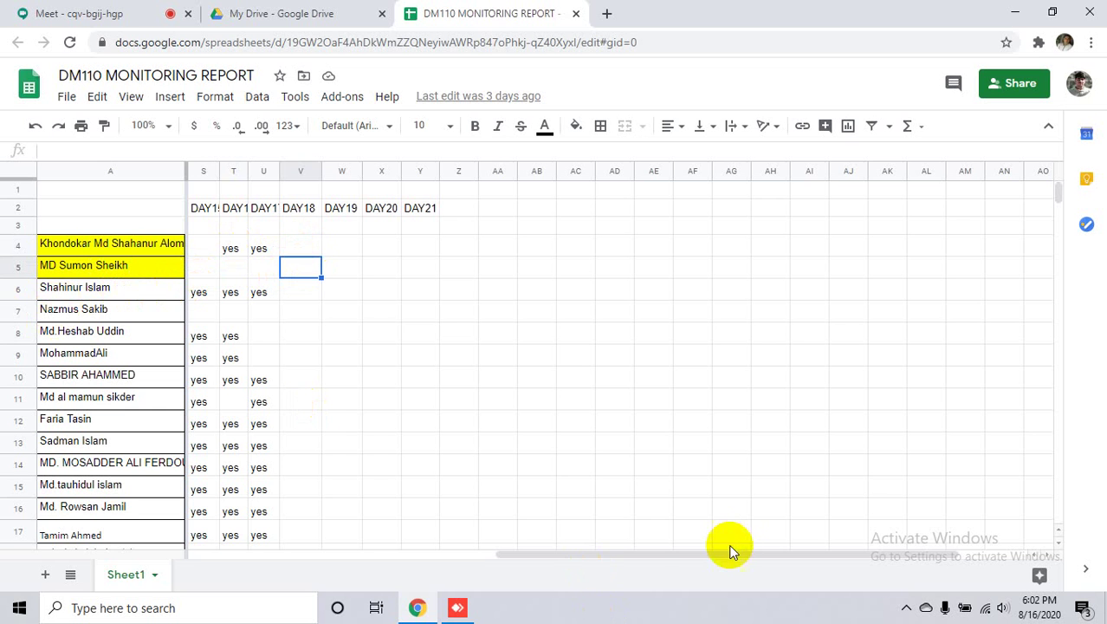
pyautogui.moveTo(648, 555); pyautogui.dragTo(340, 559)
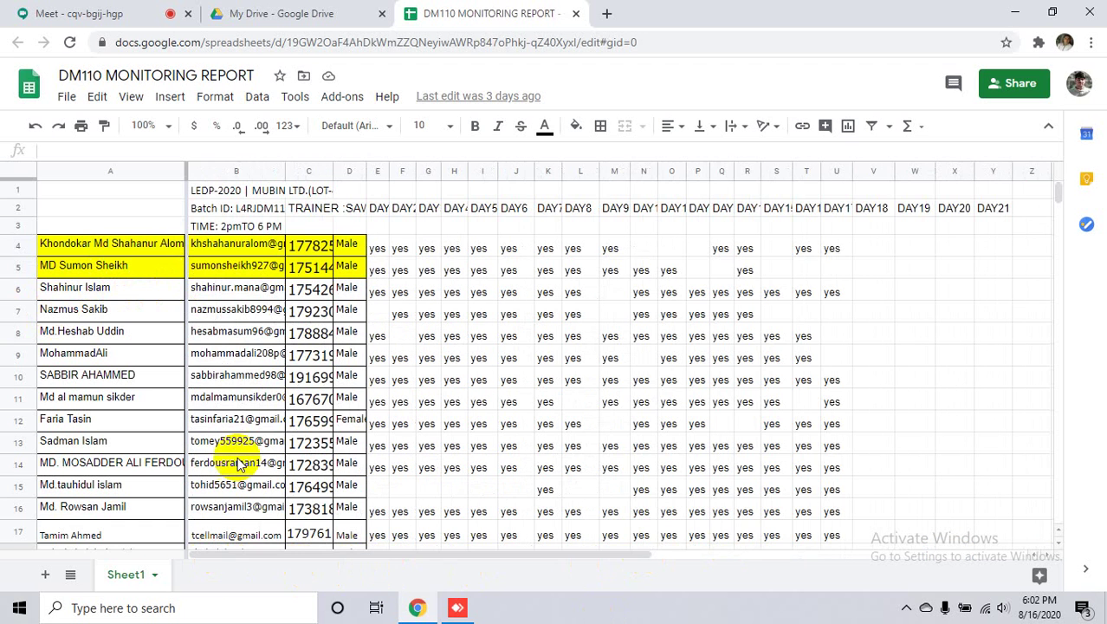
pyautogui.click(11, 267)
pyautogui.click(976, 313)
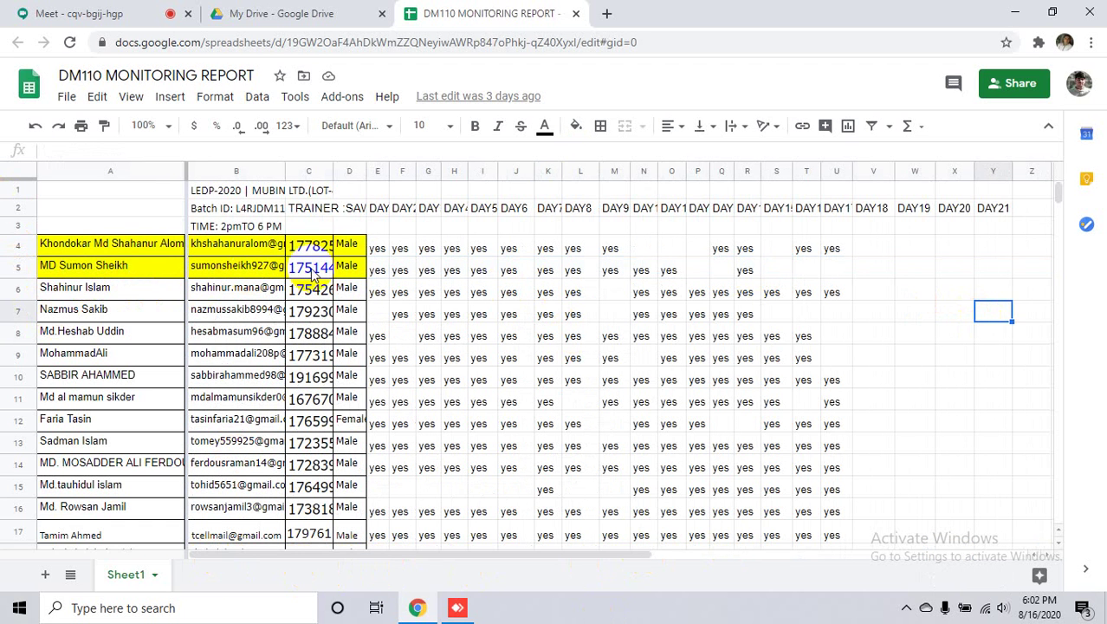
pyautogui.moveTo(347, 269); pyautogui.dragTo(35, 257)
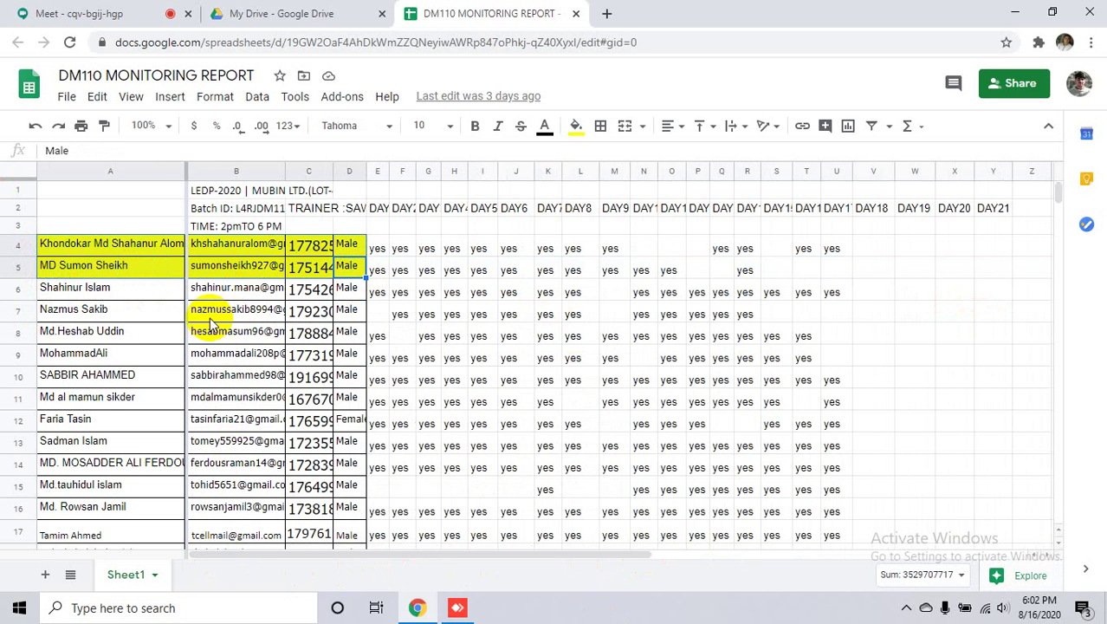
# - Present the entire screen in the Google Meet call and hide the screen-sharing notice
pyautogui.click(82, 13)
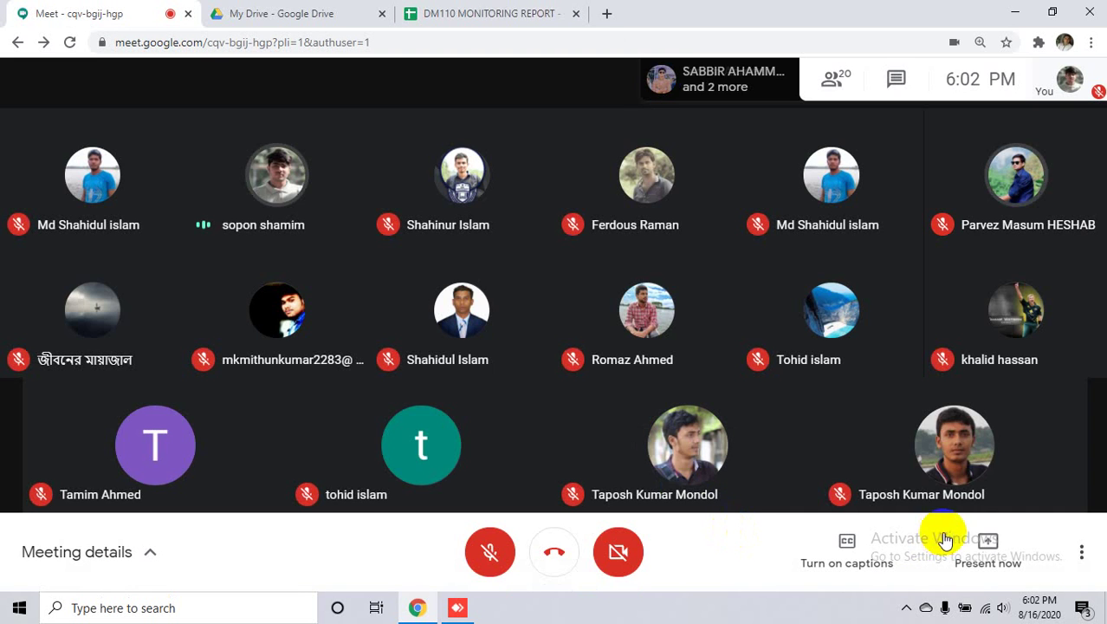
pyautogui.click(986, 544)
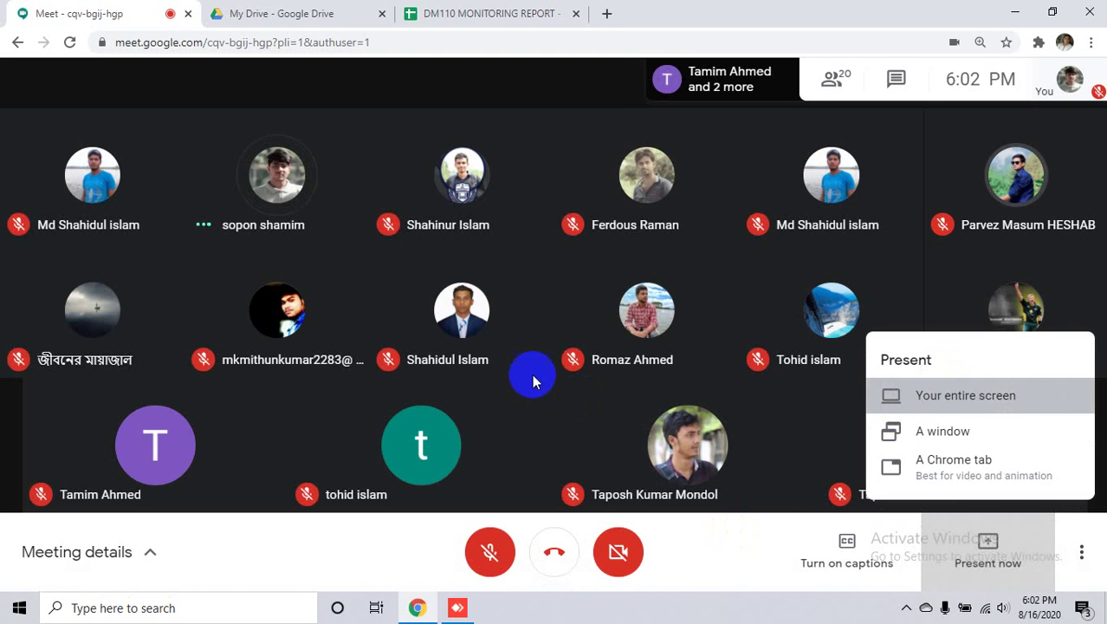
pyautogui.press('Return')
pyautogui.click(514, 319)
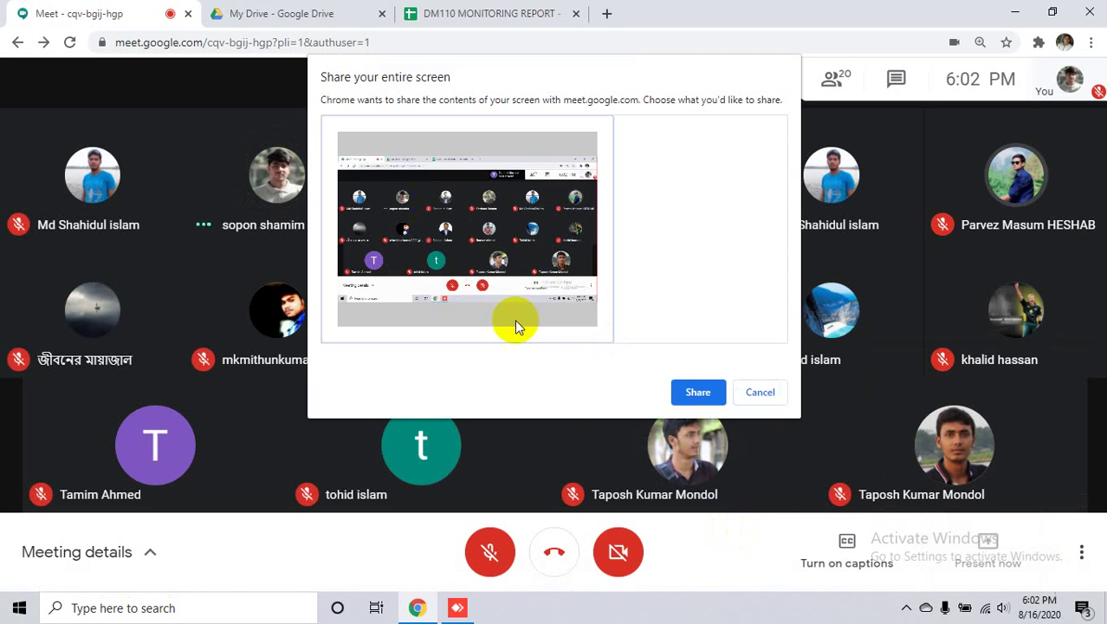
pyautogui.click(682, 393)
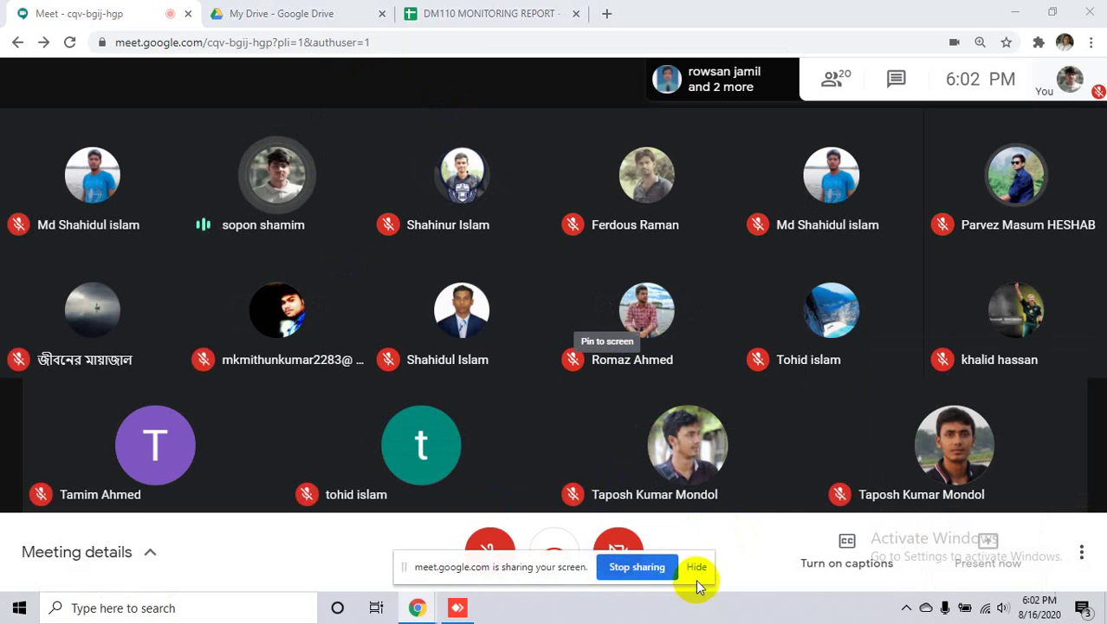
pyautogui.click(697, 567)
# - Return to the DM110 MONITORING REPORT sheet and fill the student details in row 7, columns A to D, with red
pyautogui.click(533, 12)
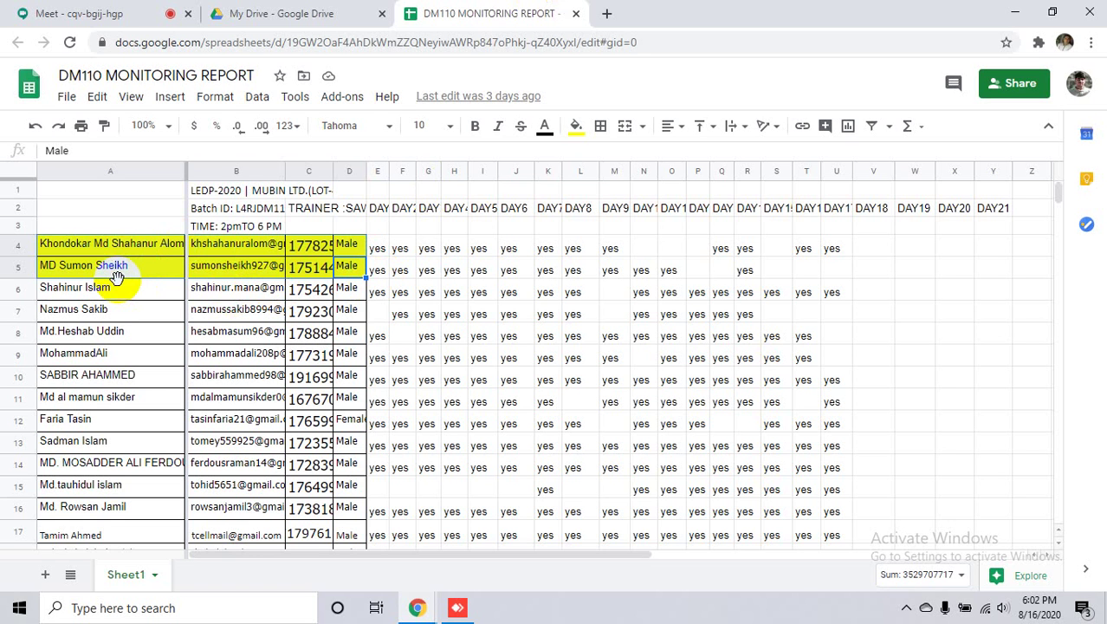
pyautogui.click(880, 306)
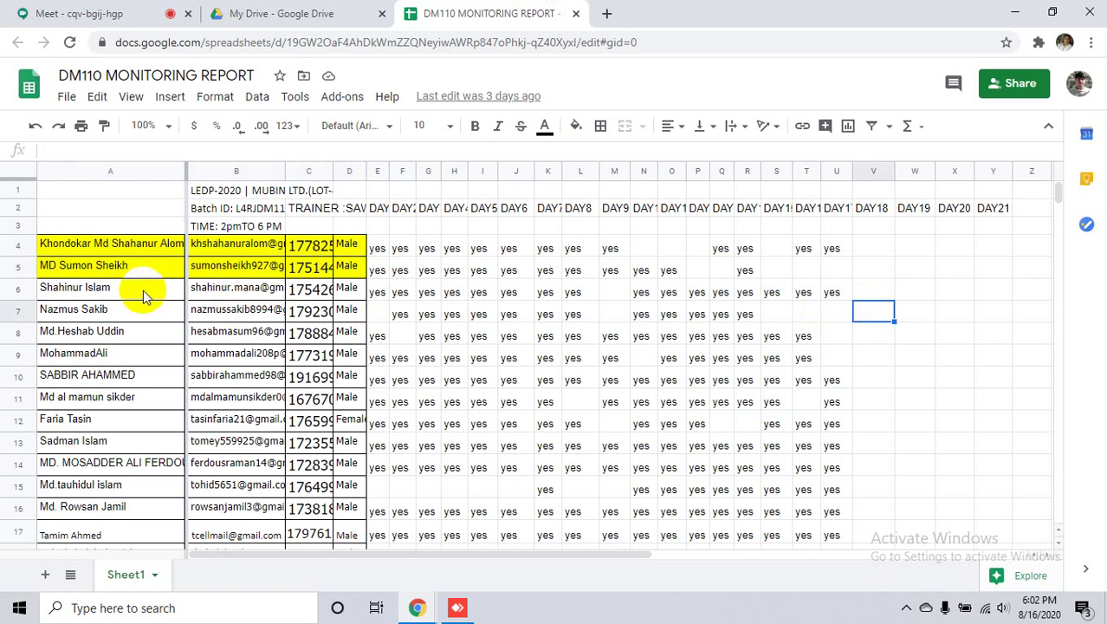
pyautogui.click(5, 317)
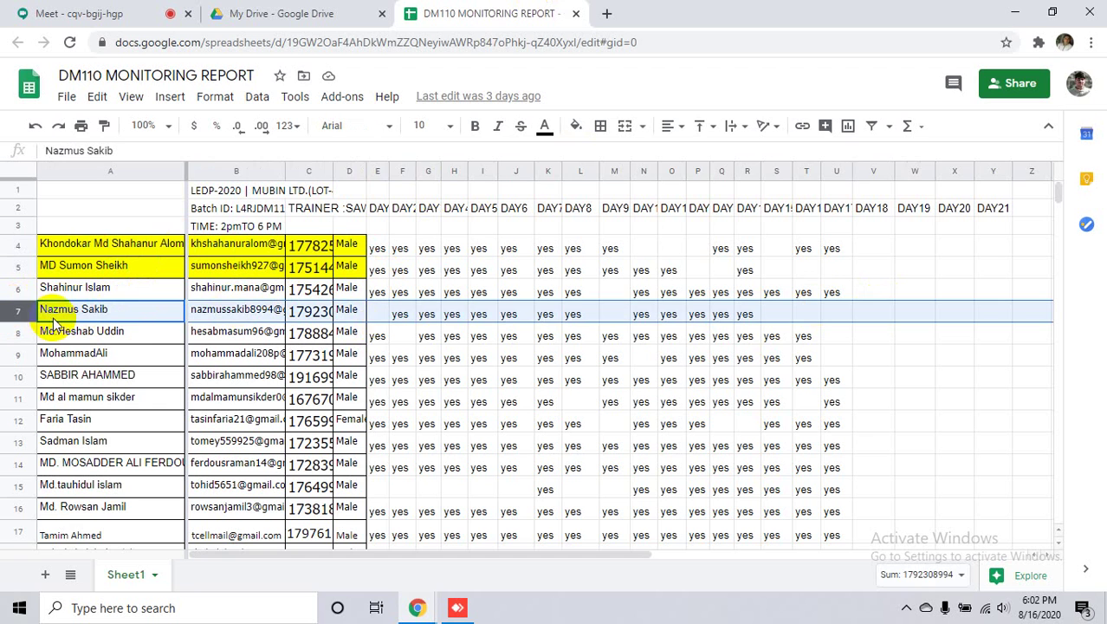
pyautogui.click(169, 312)
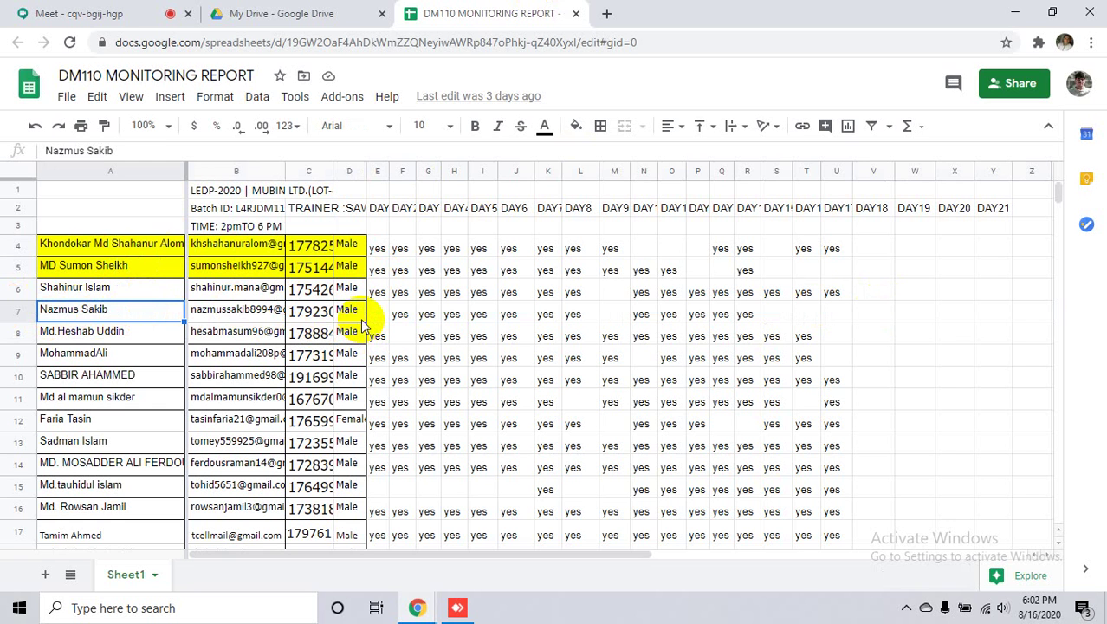
pyautogui.moveTo(356, 314); pyautogui.dragTo(38, 310)
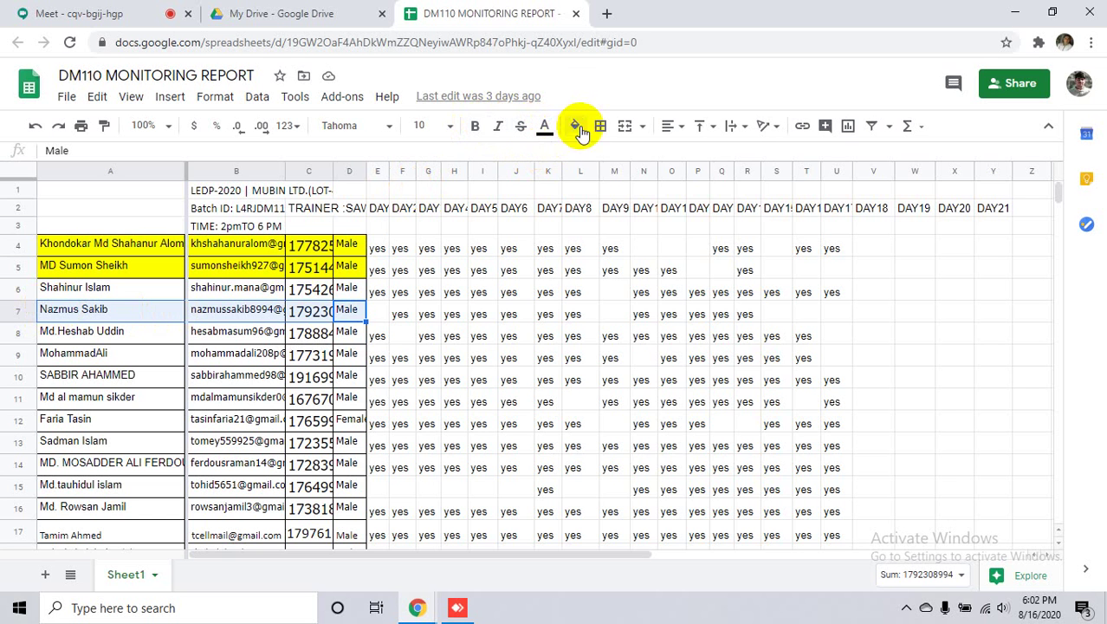
pyautogui.click(577, 127)
pyautogui.click(598, 207)
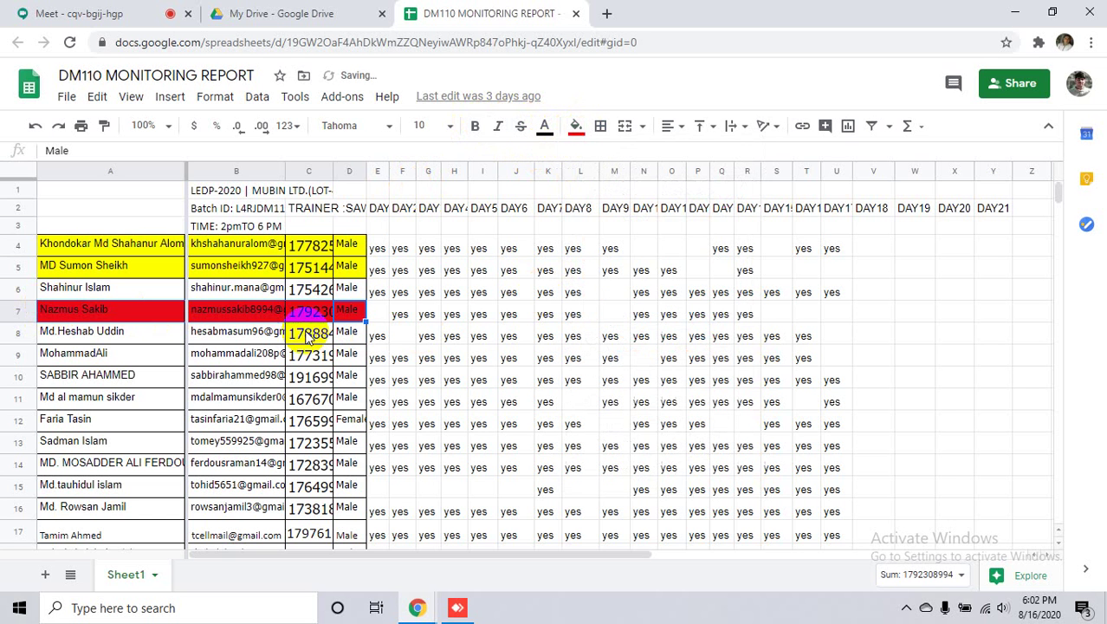
pyautogui.click(996, 335)
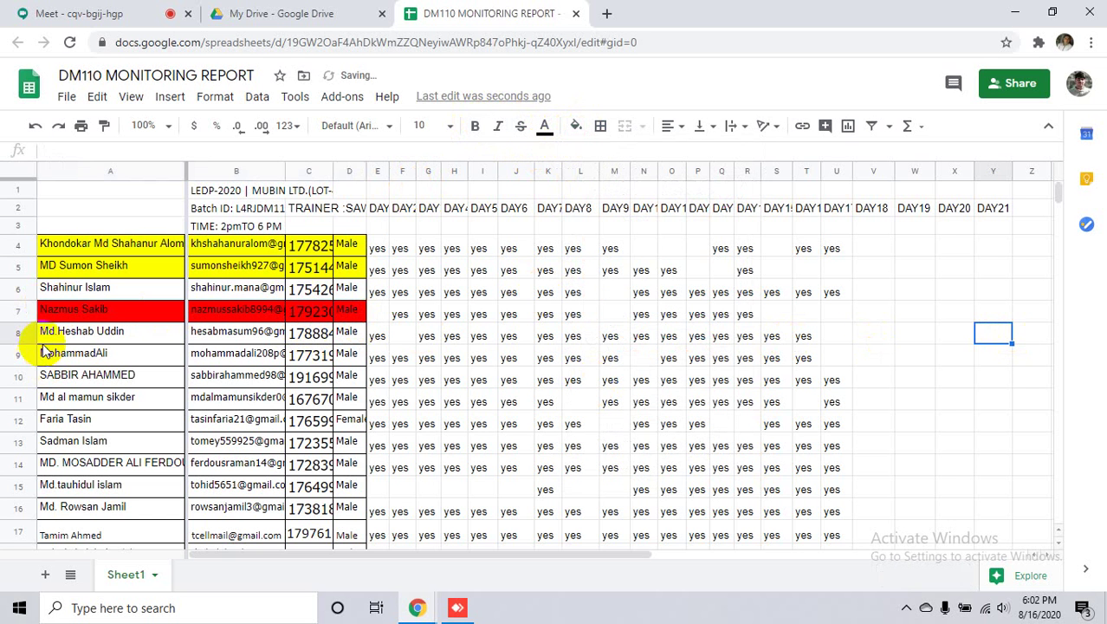
pyautogui.click(7, 310)
pyautogui.scroll(-5, 6, 312)
pyautogui.scroll(-5, 8, 309)
pyautogui.moveTo(5, 312); pyautogui.dragTo(39, 234)
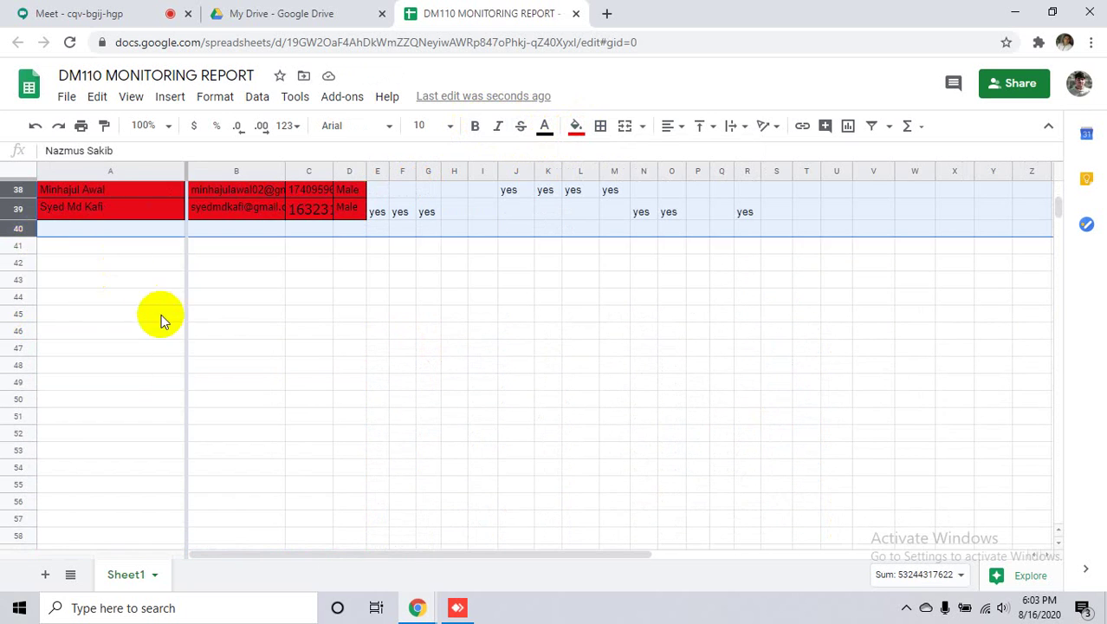
pyautogui.scroll(10, 158, 317)
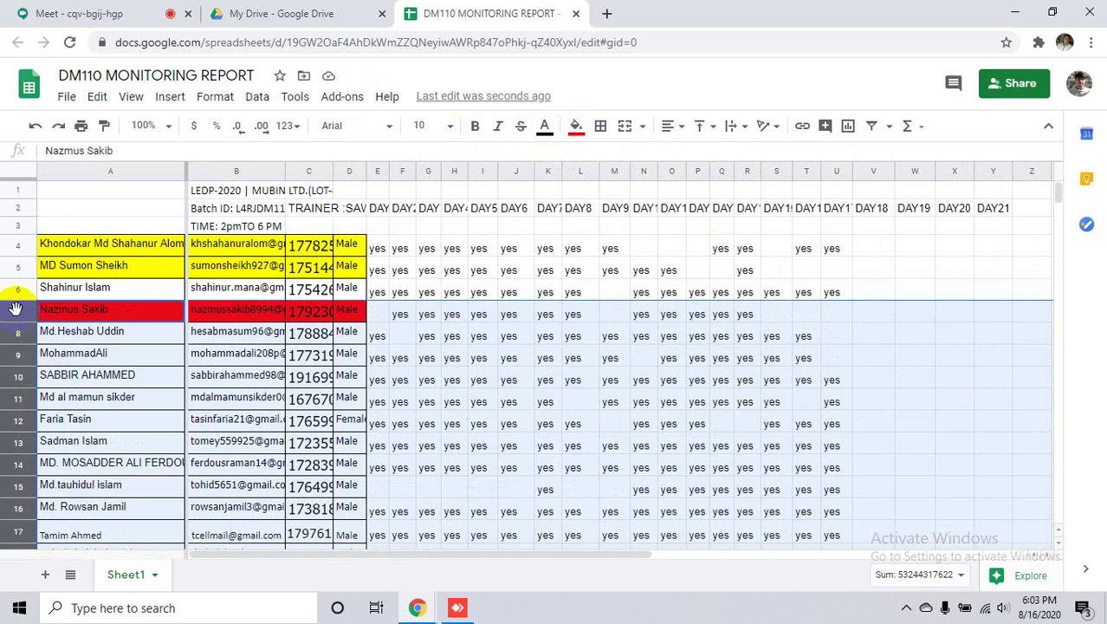
pyautogui.moveTo(21, 311); pyautogui.dragTo(156, 330)
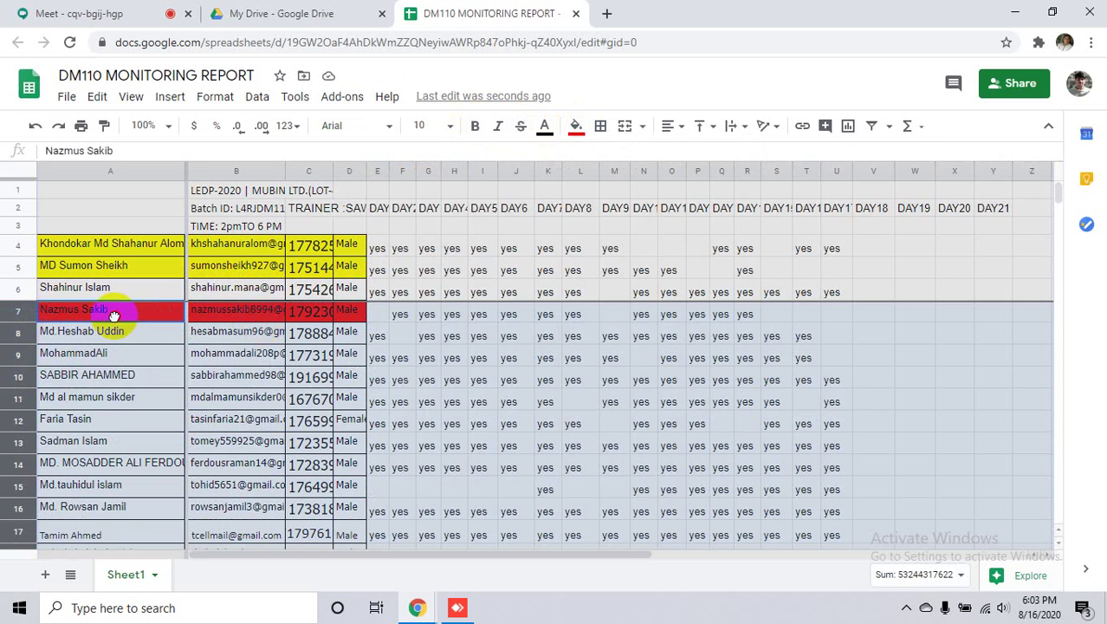
pyautogui.click(949, 354)
# - Move the red student row 7 below the other red entries at the end of the list, leaving one blank row between
pyautogui.click(7, 312)
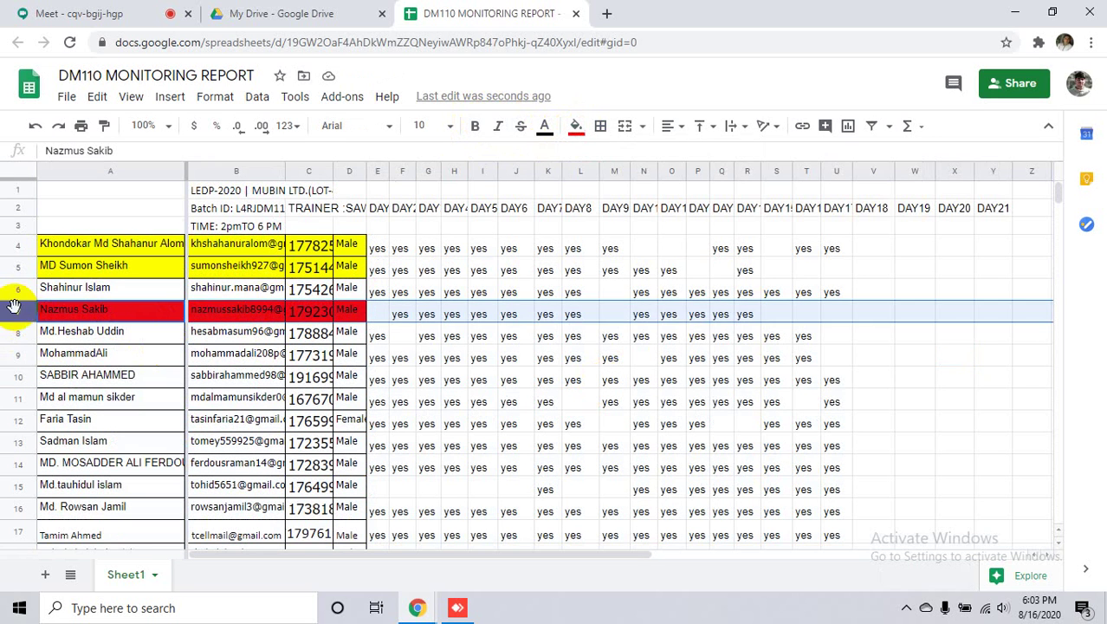
pyautogui.moveTo(9, 312); pyautogui.dragTo(24, 252)
pyautogui.scroll(-10, 9, 371)
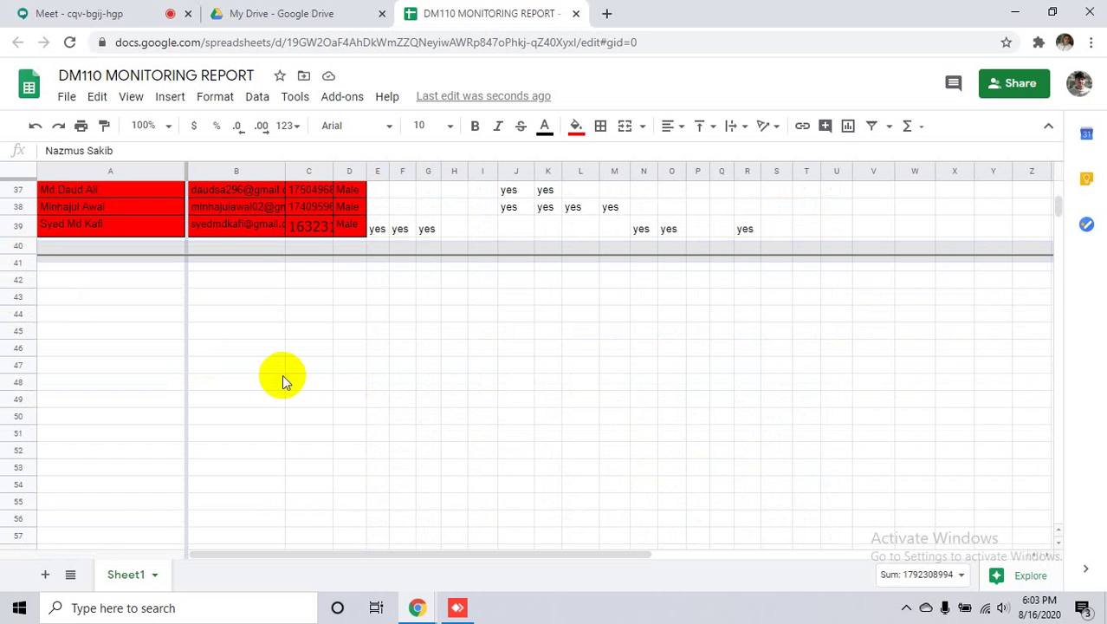
pyautogui.click(351, 371)
pyautogui.rightClick(55, 246)
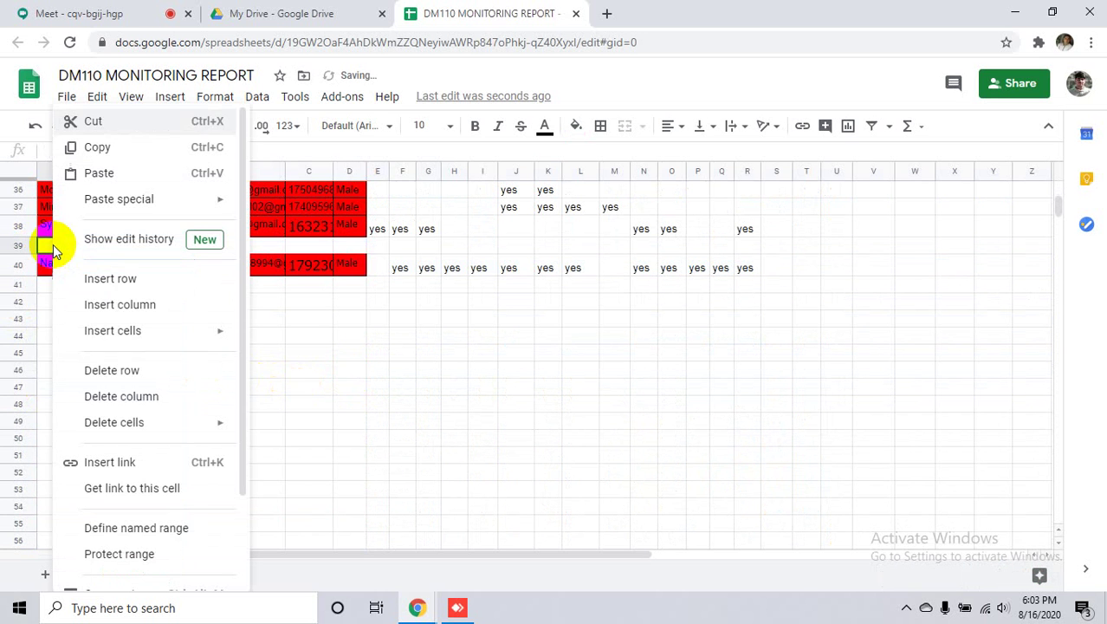
pyautogui.moveTo(127, 430)
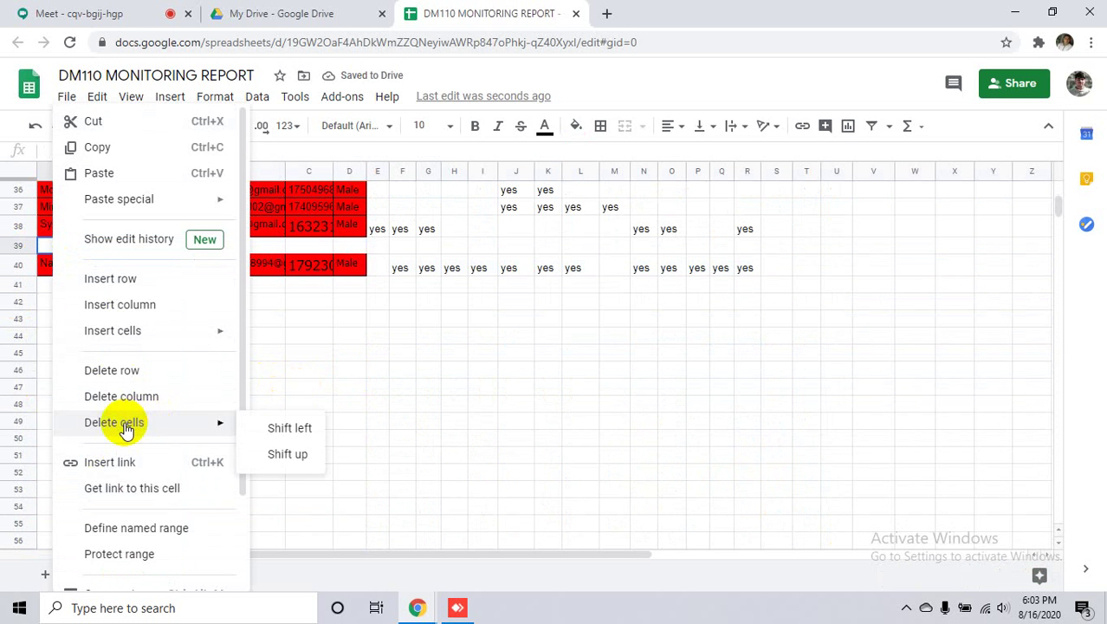
pyautogui.click(408, 360)
# - Go back to the start of the sheet and review the attendance of the students in rows 4, 5 and 6
pyautogui.scroll(5, 351, 370)
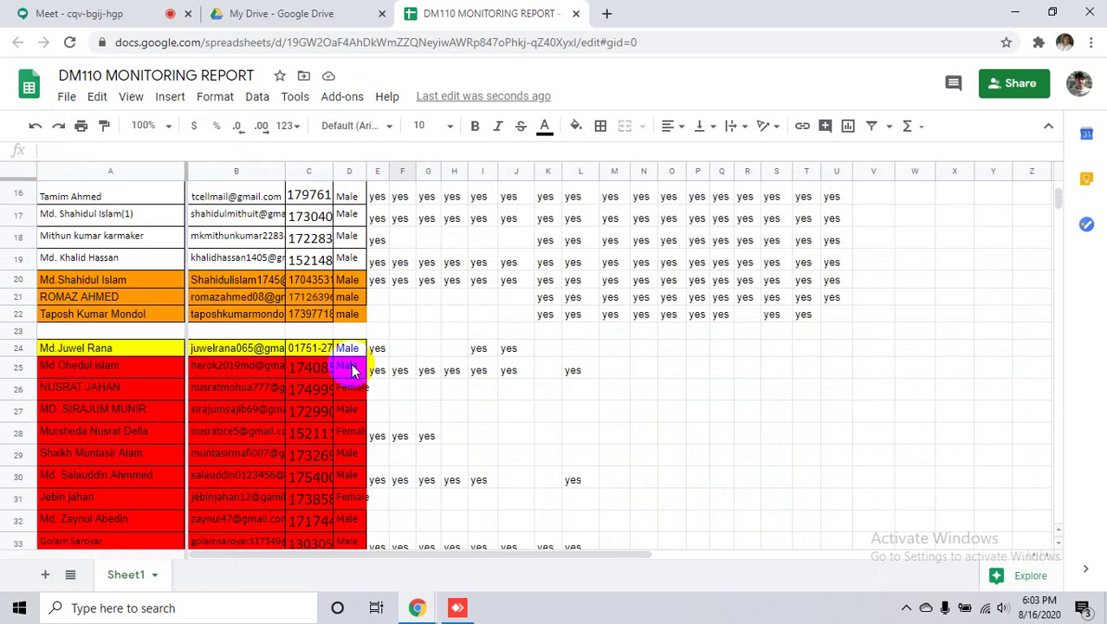
pyautogui.scroll(4, 352, 371)
pyautogui.click(940, 348)
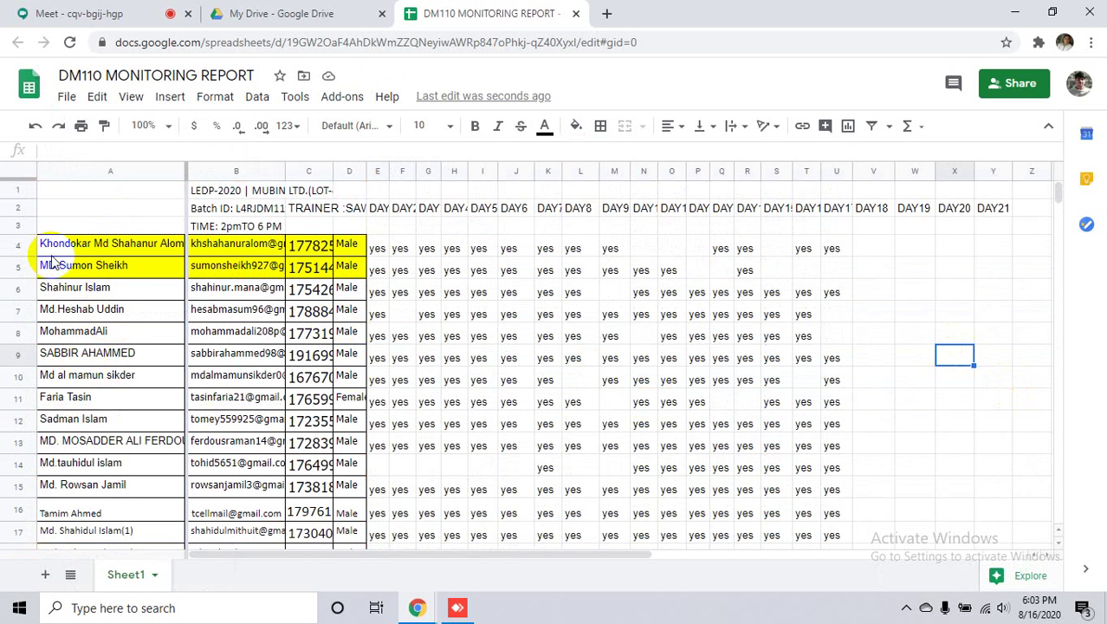
pyautogui.click(76, 245)
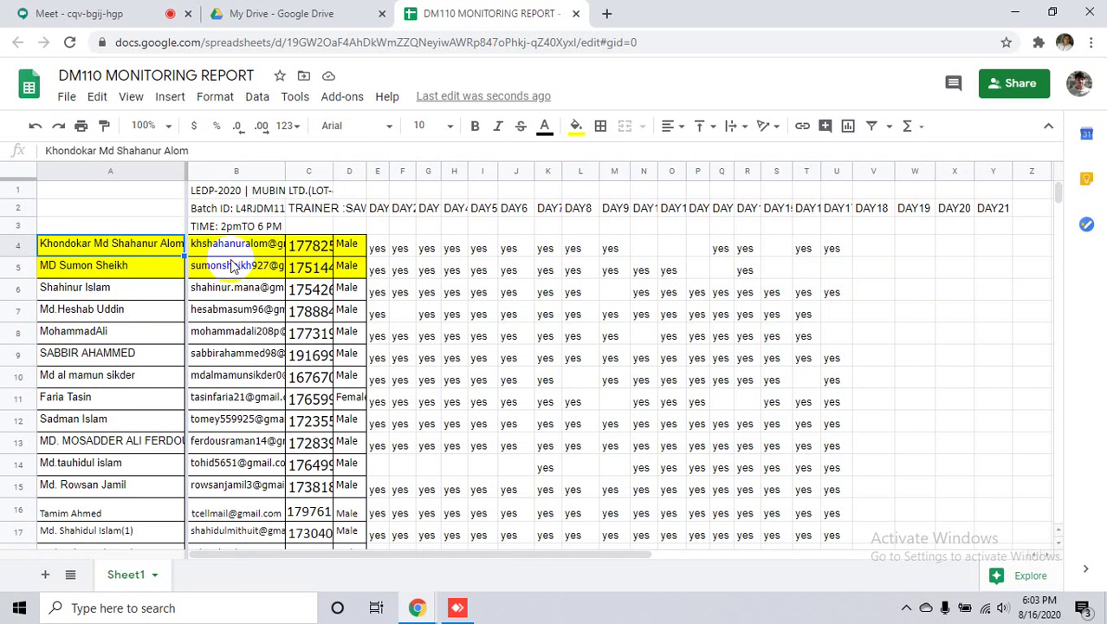
pyautogui.click(19, 271)
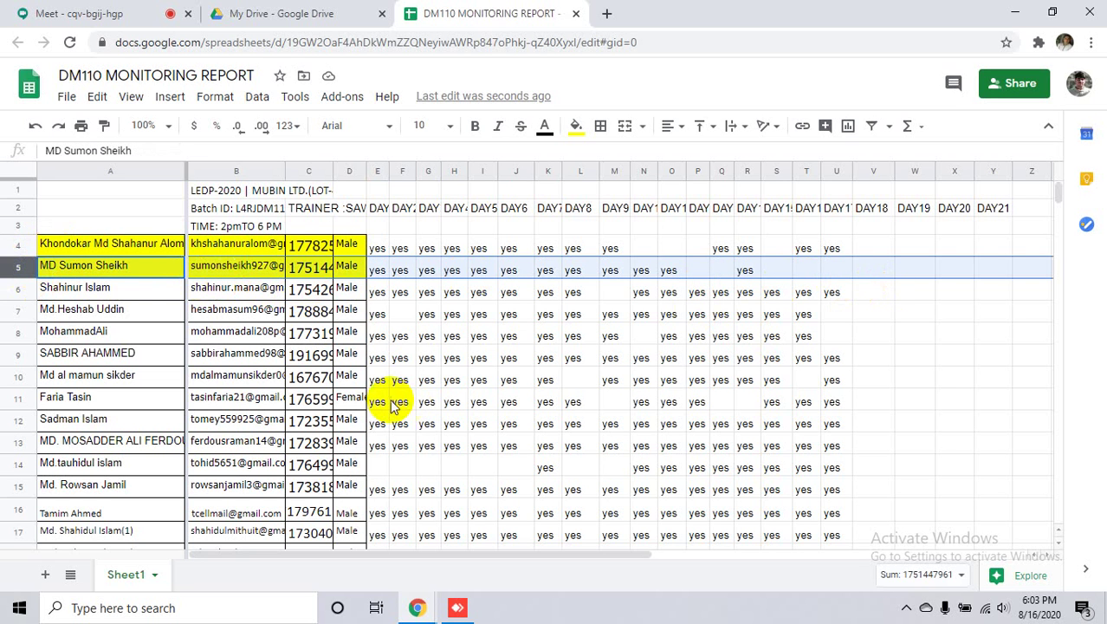
pyautogui.click(15, 288)
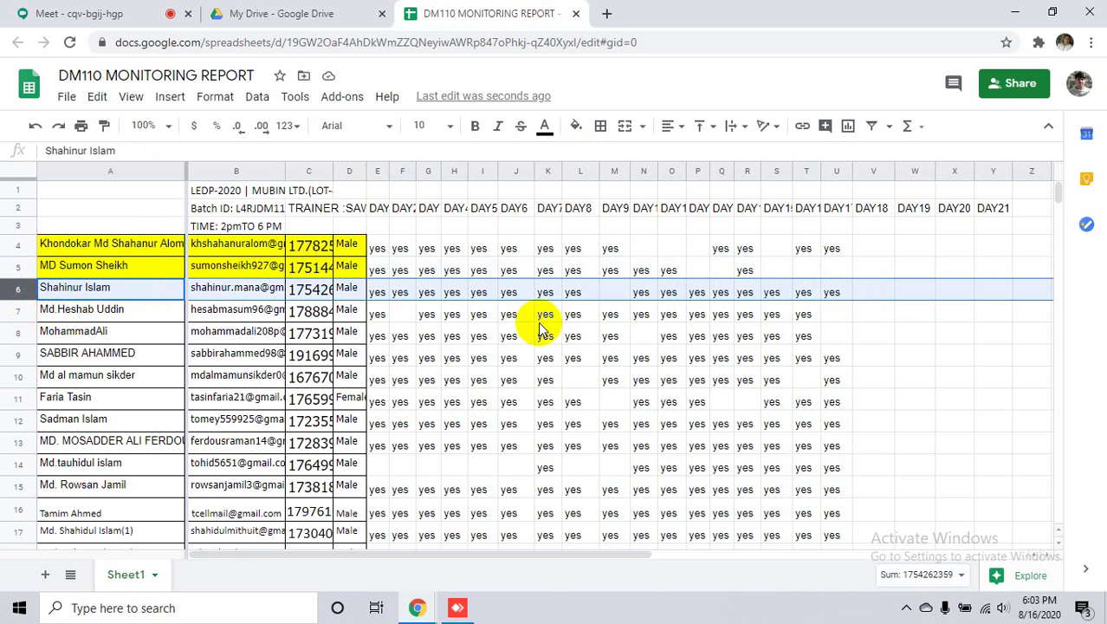
# - Enter "yes" in the DAY18 column for the students in rows 6 and 7
pyautogui.doubleClick(873, 290)
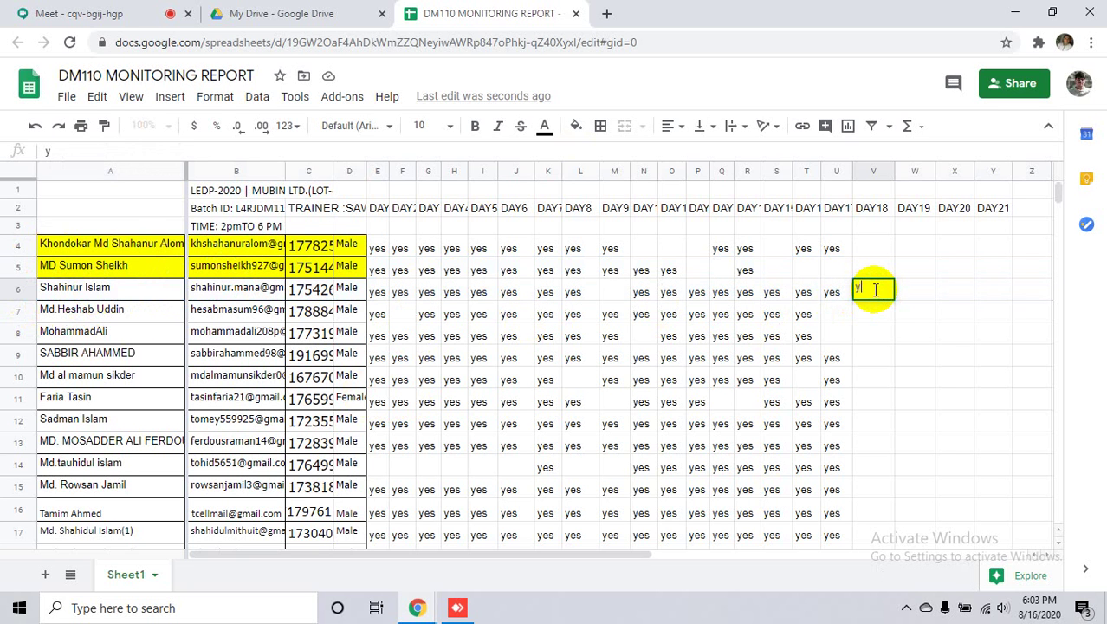
pyautogui.write('yes')
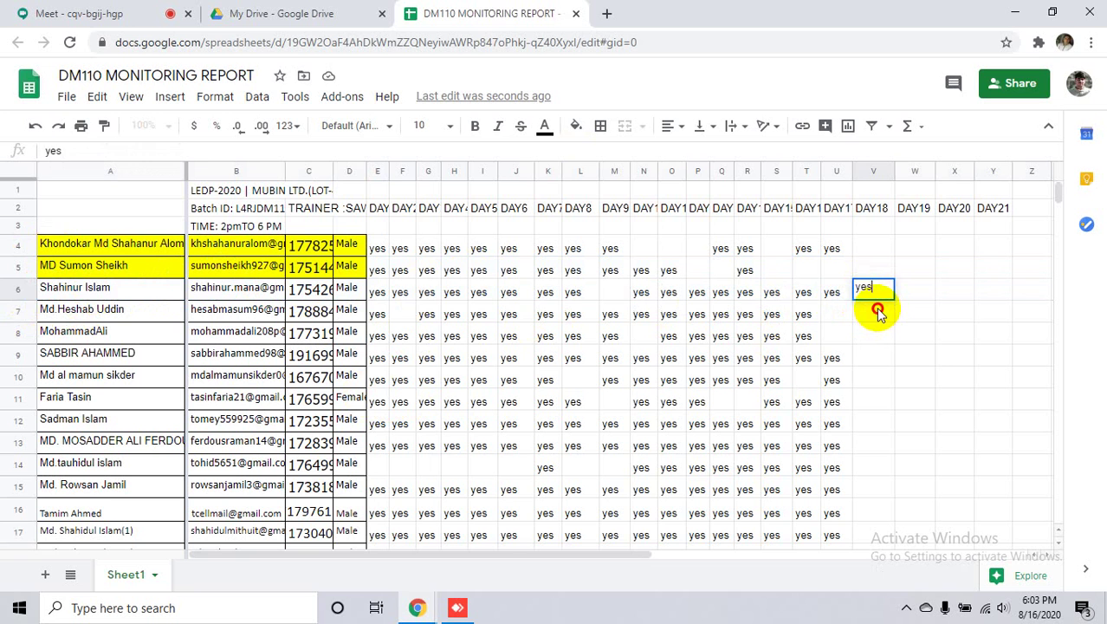
pyautogui.doubleClick(877, 311)
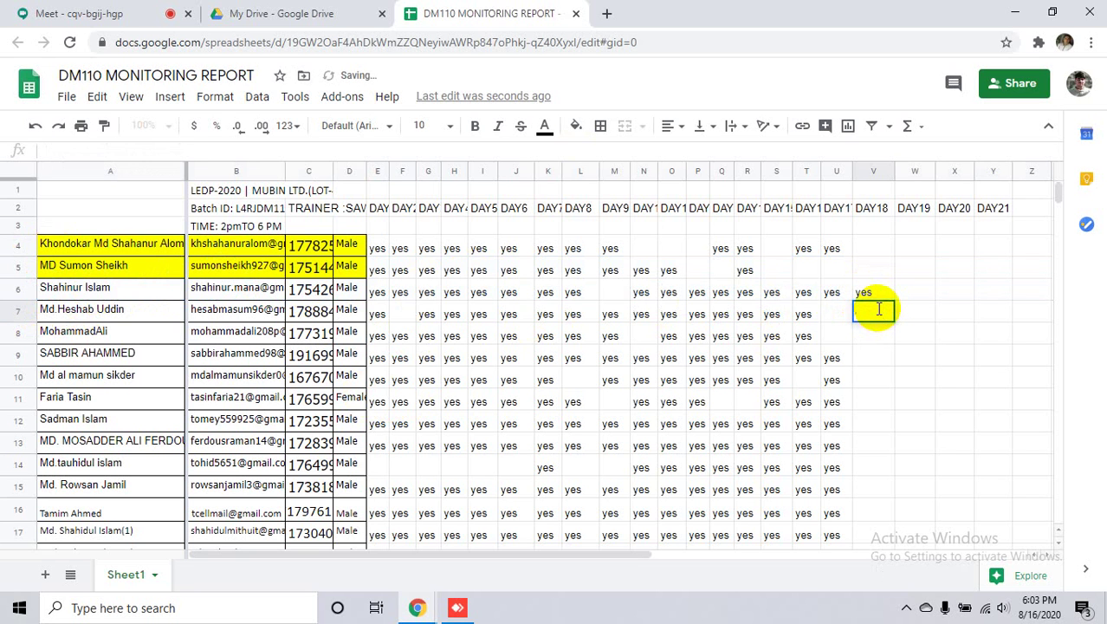
pyautogui.write('u')
pyautogui.write('yes')
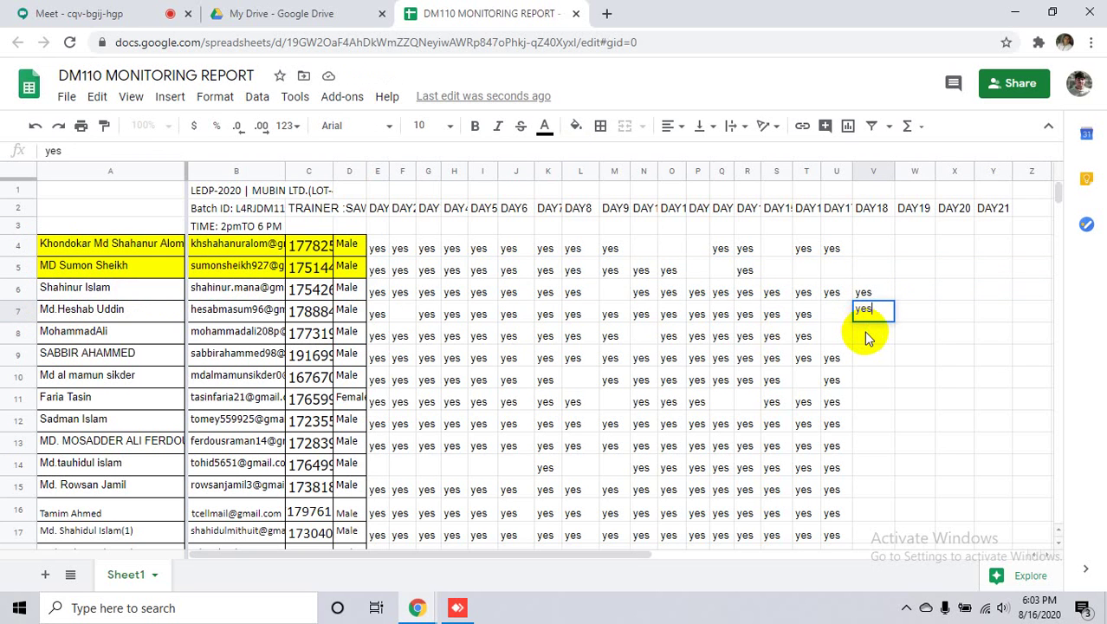
# - Check the students in rows 6 to 8 against the DAY18 column and enter "yes" for row 8
pyautogui.doubleClick(866, 333)
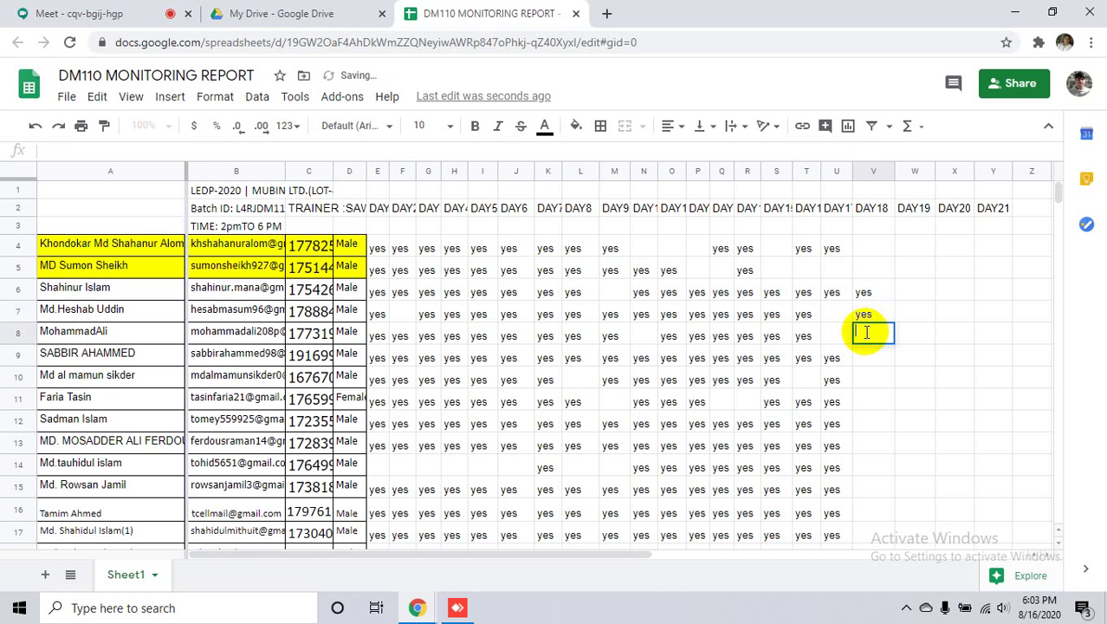
pyautogui.click(379, 549)
pyautogui.moveTo(383, 556); pyautogui.dragTo(652, 557)
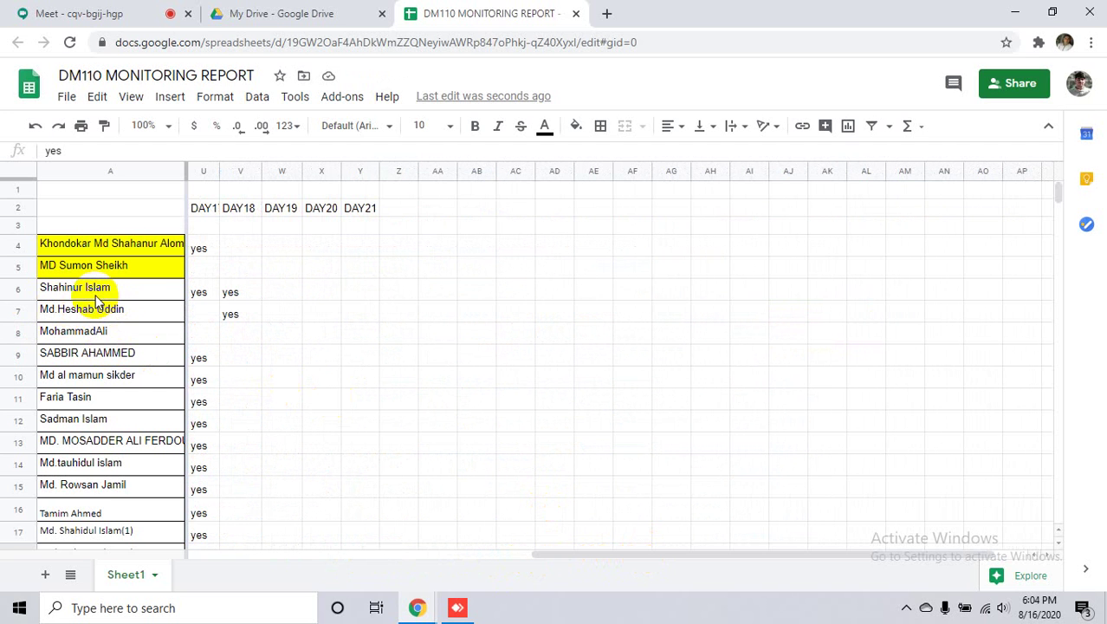
pyautogui.click(10, 291)
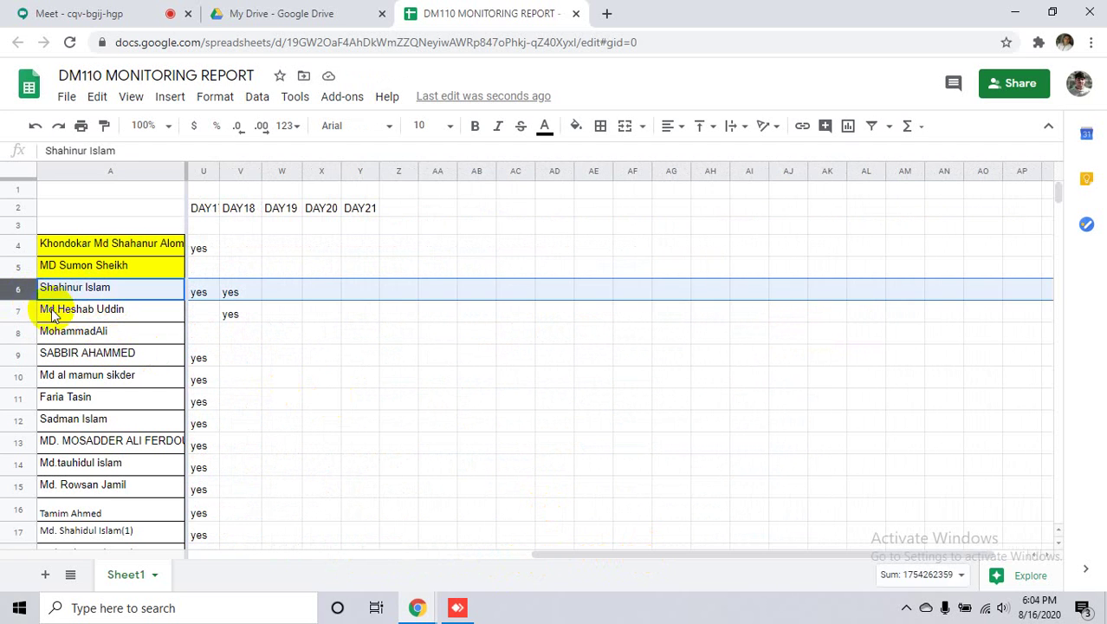
pyautogui.click(5, 314)
pyautogui.click(10, 337)
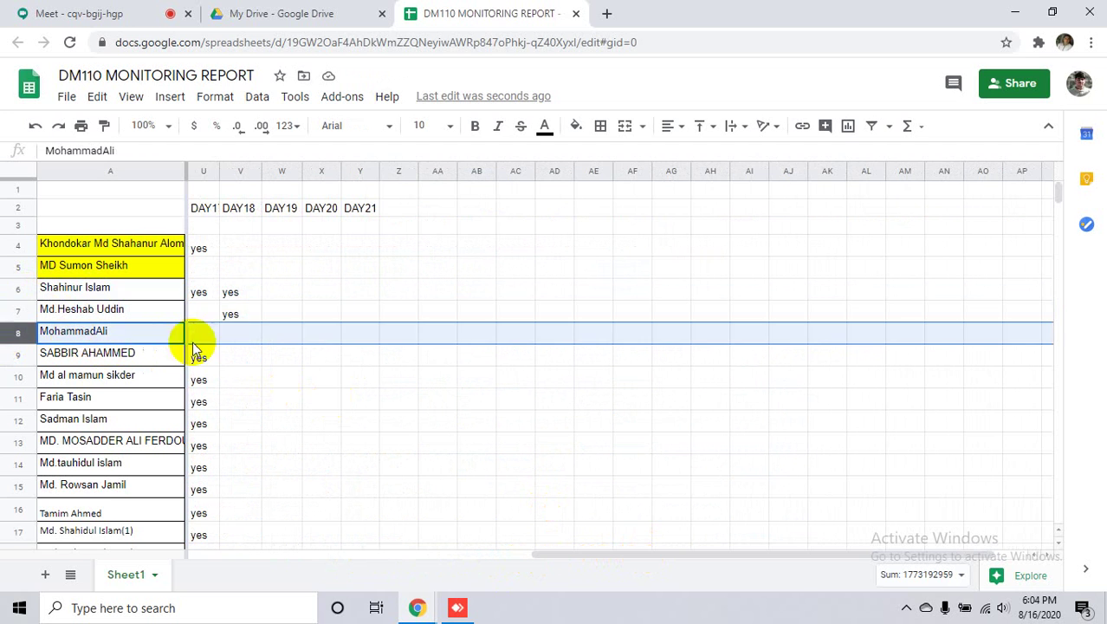
pyautogui.doubleClick(233, 332)
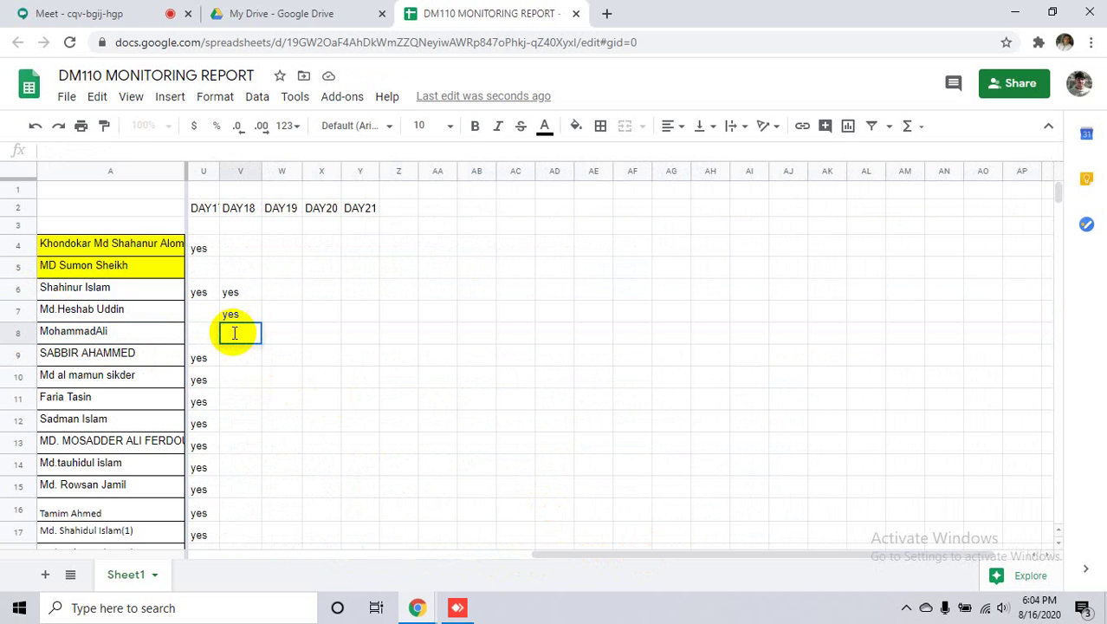
pyautogui.write('yes')
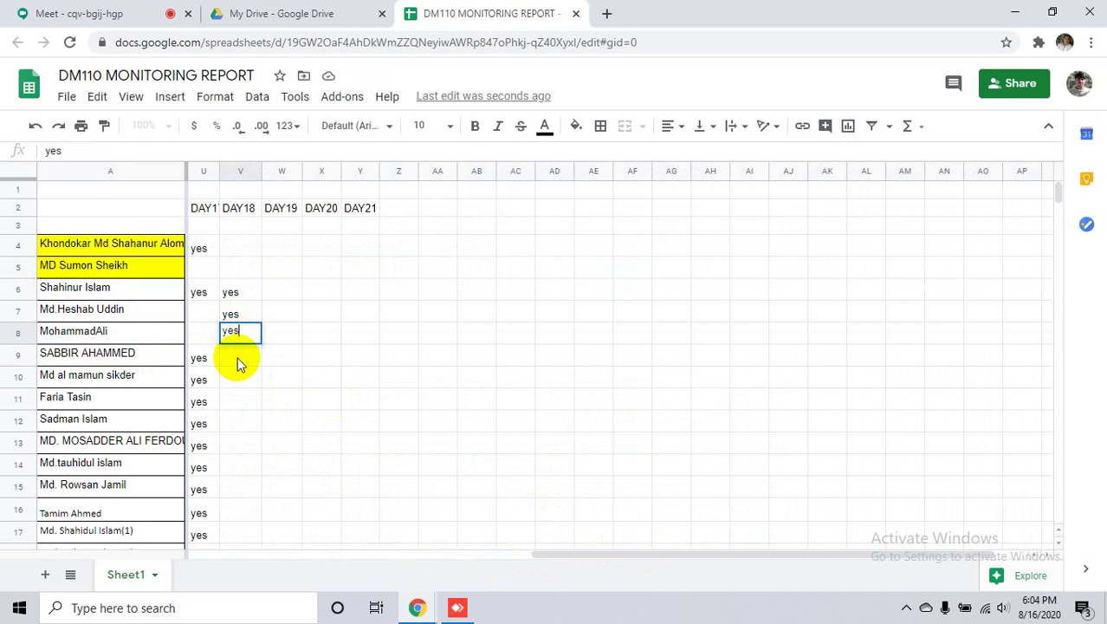
# - Enter "yes" in the DAY18 column for the students in rows 9 and 10
pyautogui.doubleClick(237, 357)
pyautogui.write('y')
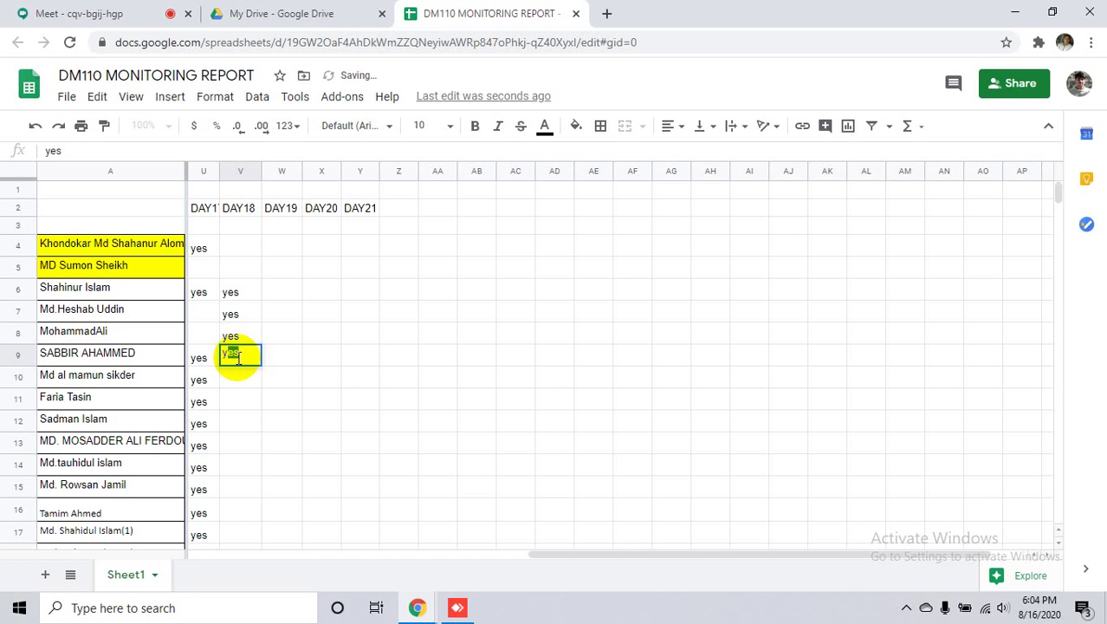
pyautogui.write('es')
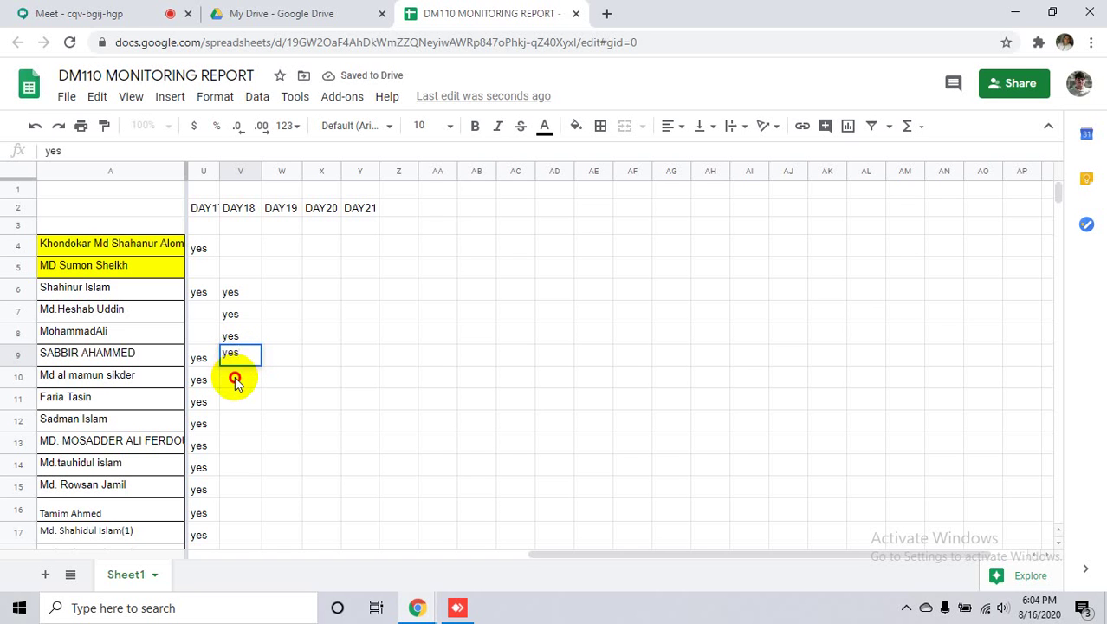
pyautogui.doubleClick(235, 380)
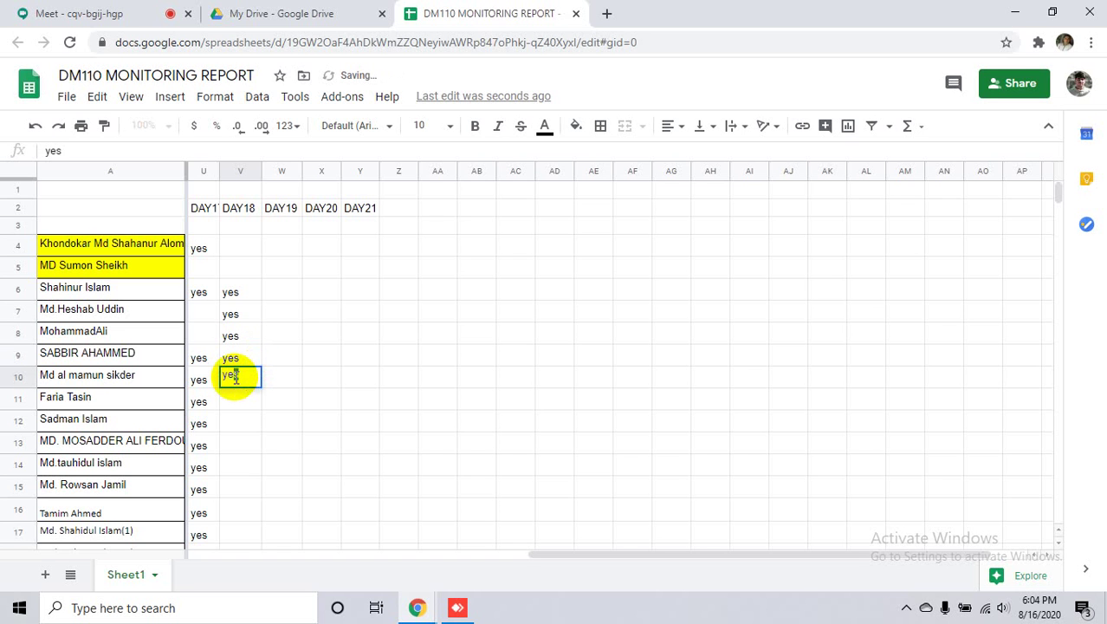
# - Leave the DAY18 cell in row 11 empty and make column V slightly narrower
pyautogui.doubleClick(236, 396)
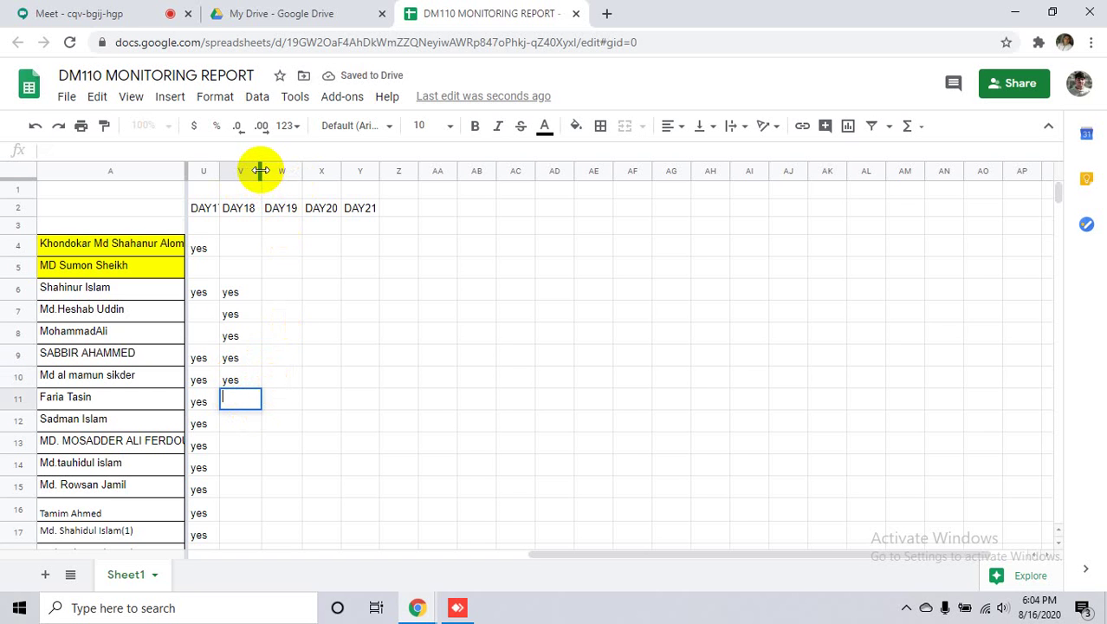
pyautogui.moveTo(260, 172); pyautogui.dragTo(247, 172)
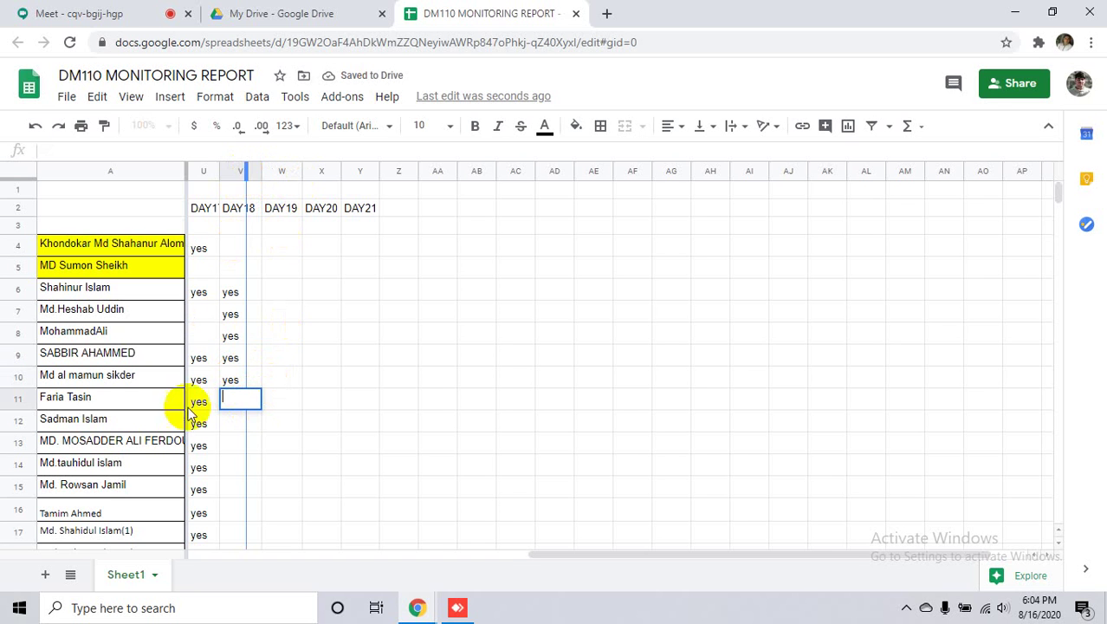
pyautogui.click(324, 424)
# - Enter "yes" in column V for the students in rows 12 and 13
pyautogui.doubleClick(229, 422)
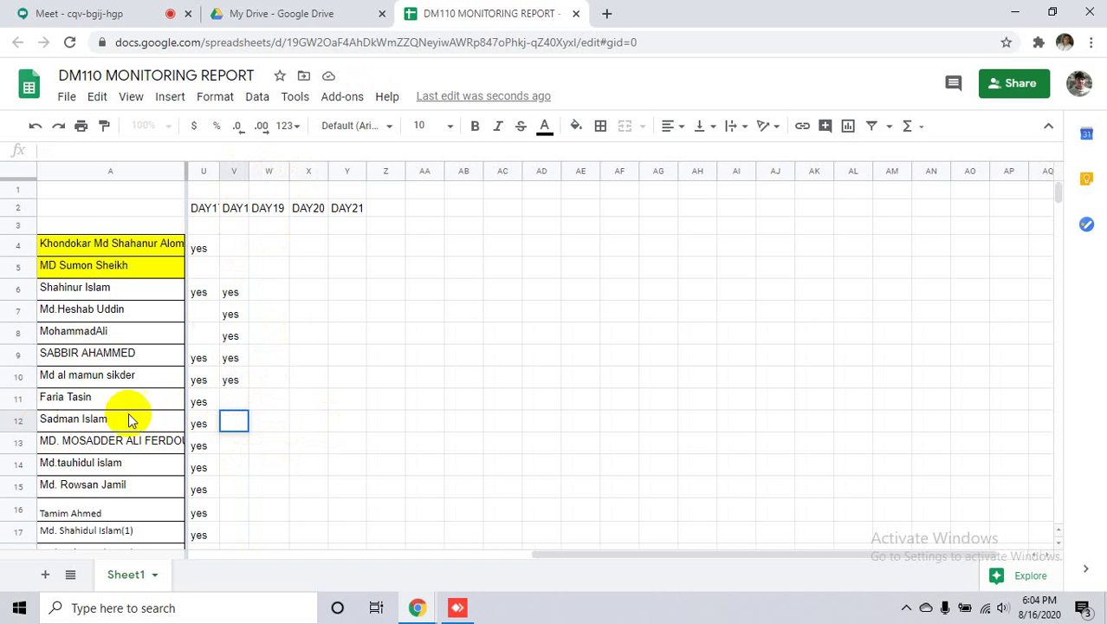
pyautogui.doubleClick(236, 442)
pyautogui.write('ye')
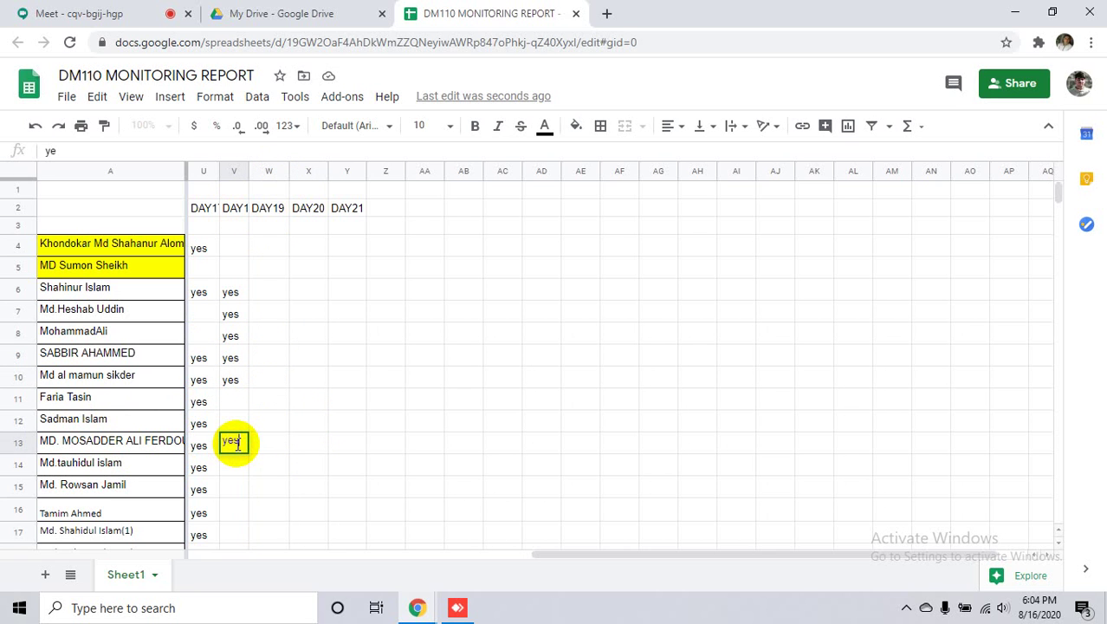
pyautogui.write('s')
pyautogui.doubleClick(237, 469)
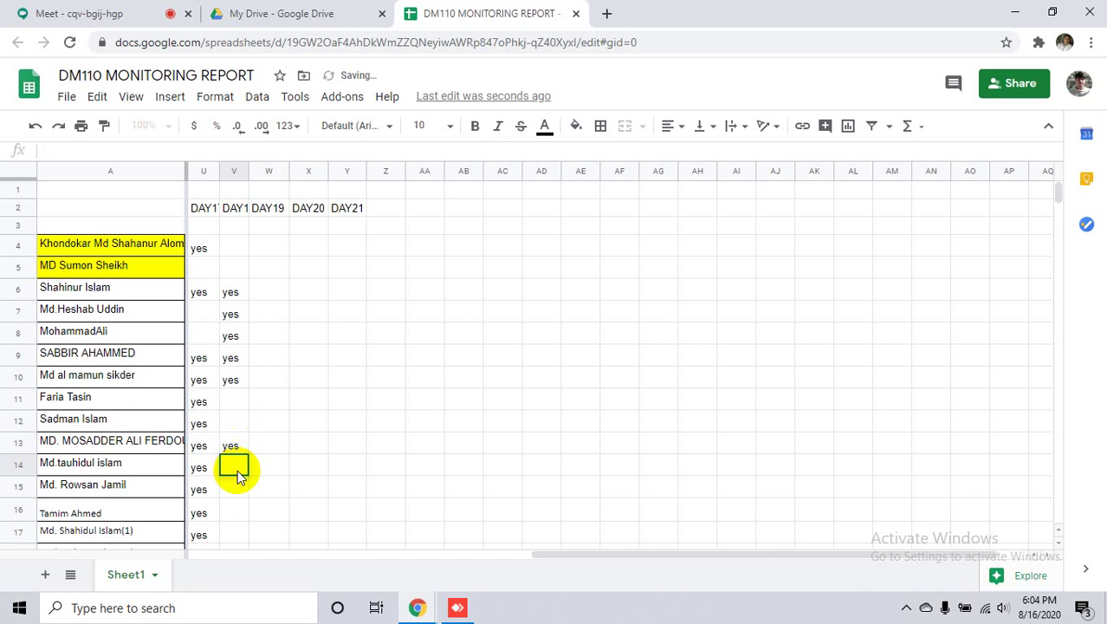
pyautogui.click(237, 421)
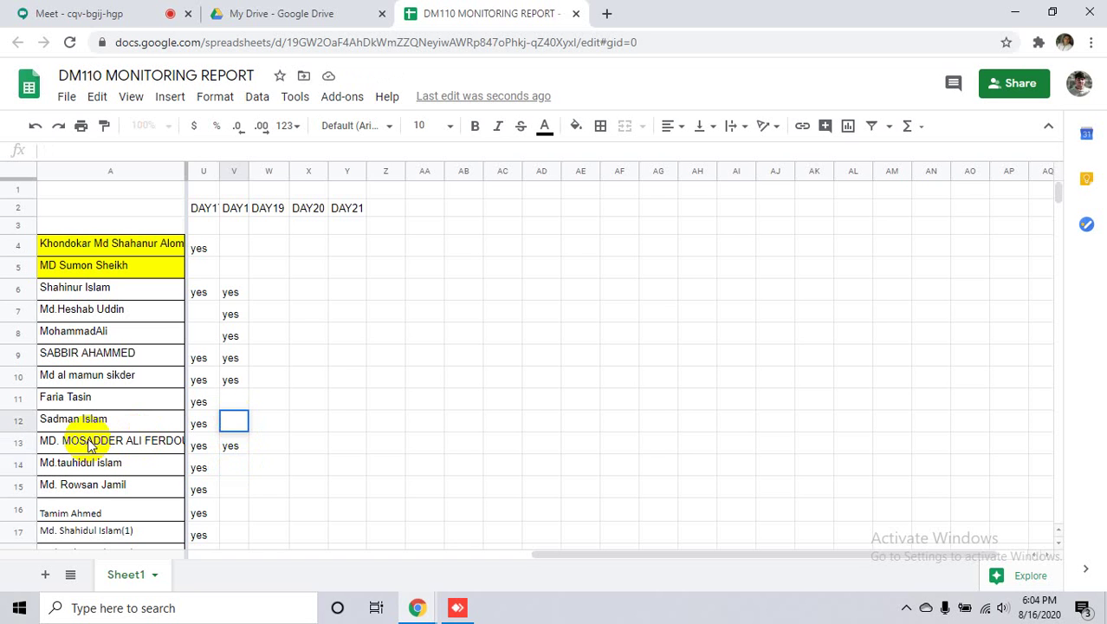
pyautogui.doubleClick(233, 420)
pyautogui.write('y')
pyautogui.press('Return')
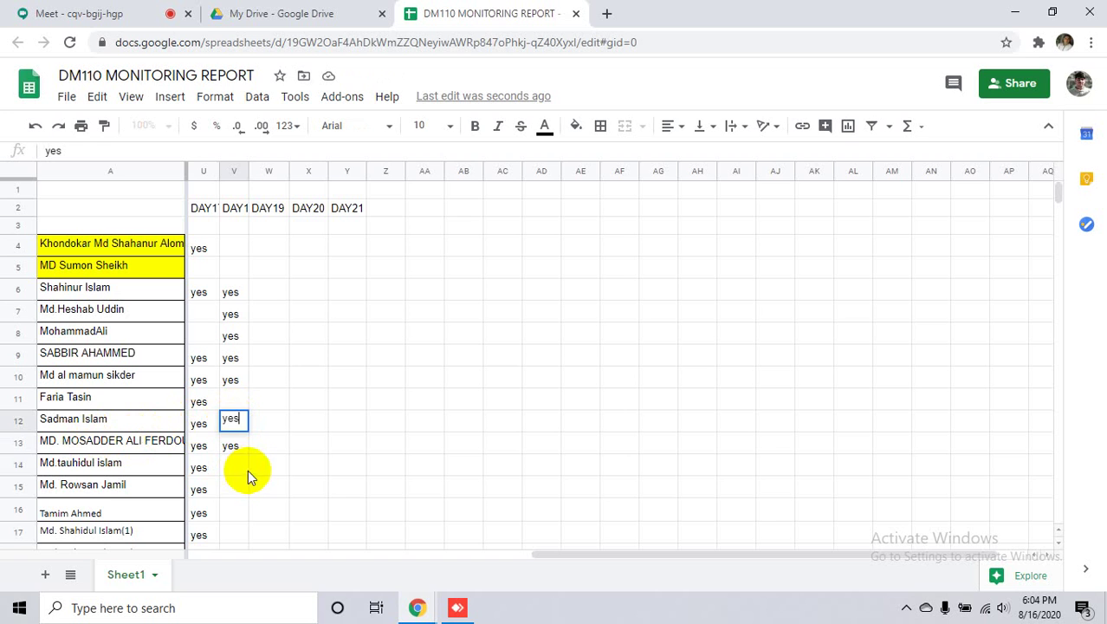
# - Enter "yes" in column V for the students in rows 14, 15 and 16
pyautogui.click(48, 466)
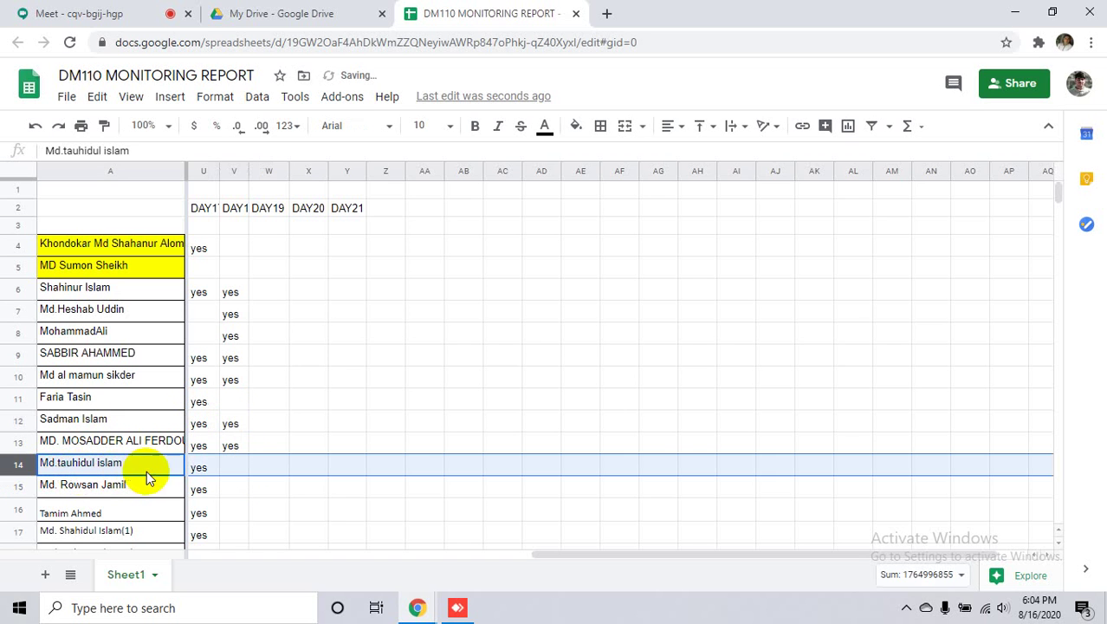
pyautogui.doubleClick(227, 468)
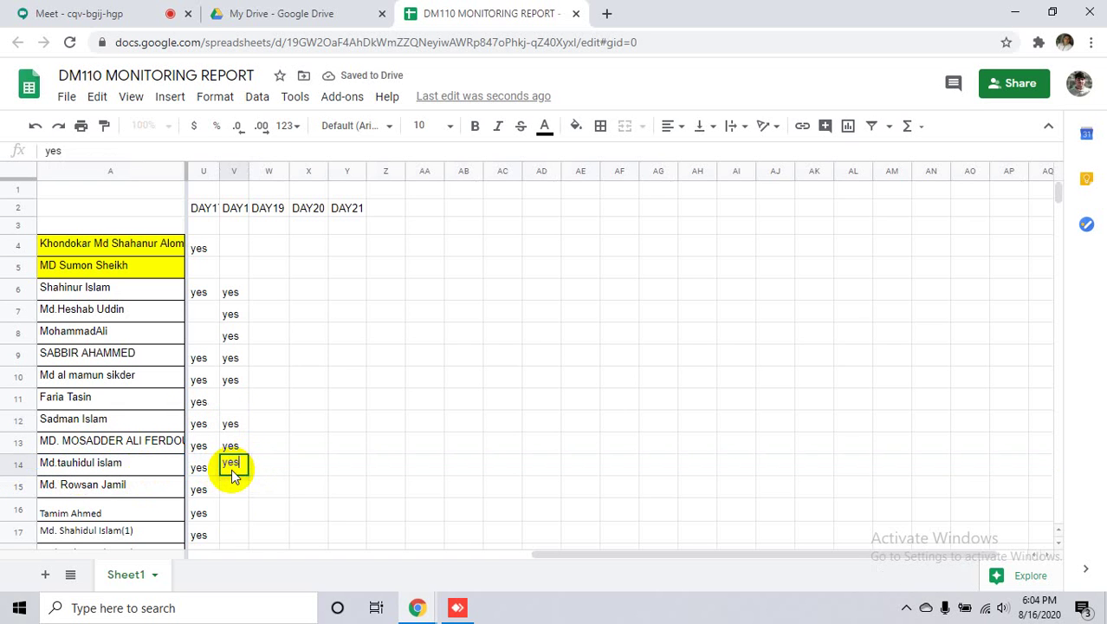
pyautogui.write('yes')
pyautogui.doubleClick(227, 487)
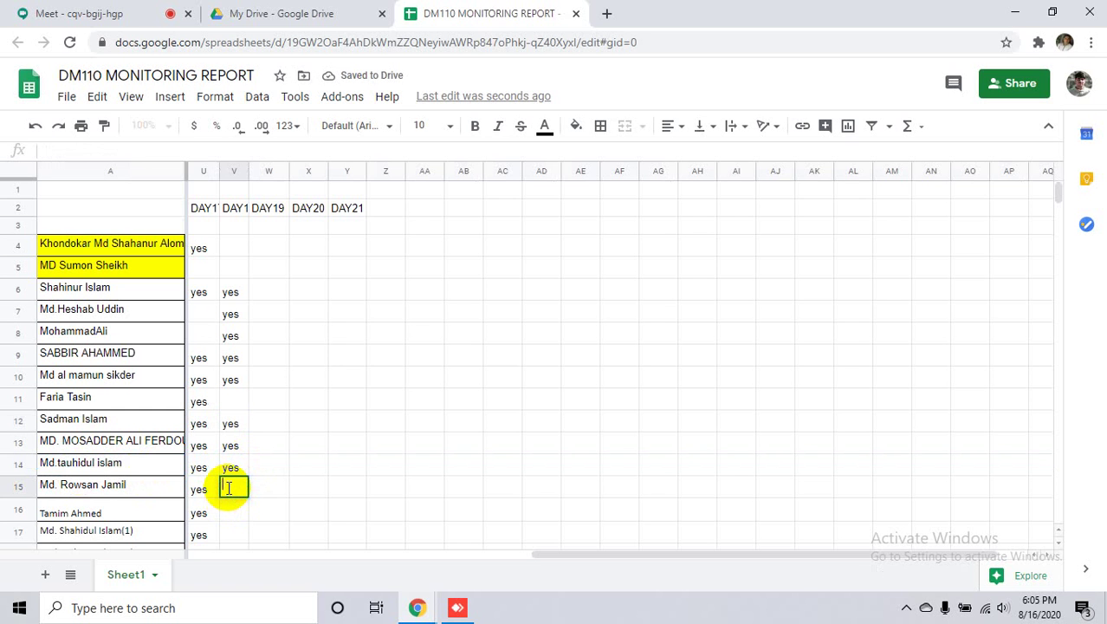
pyautogui.write('yes')
pyautogui.doubleClick(232, 508)
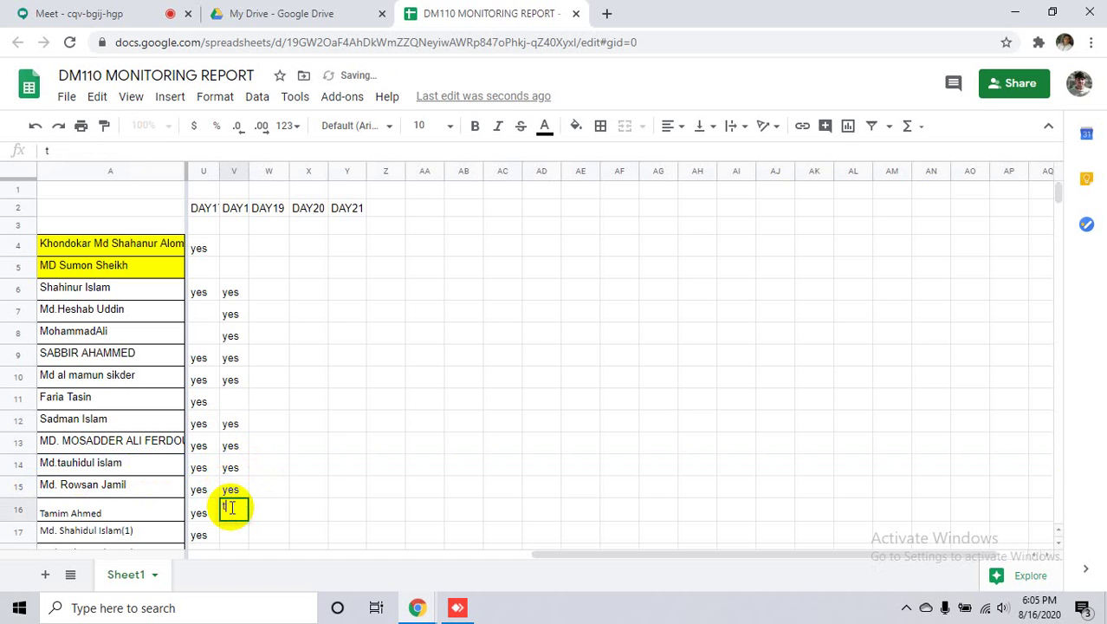
pyautogui.write('yes')
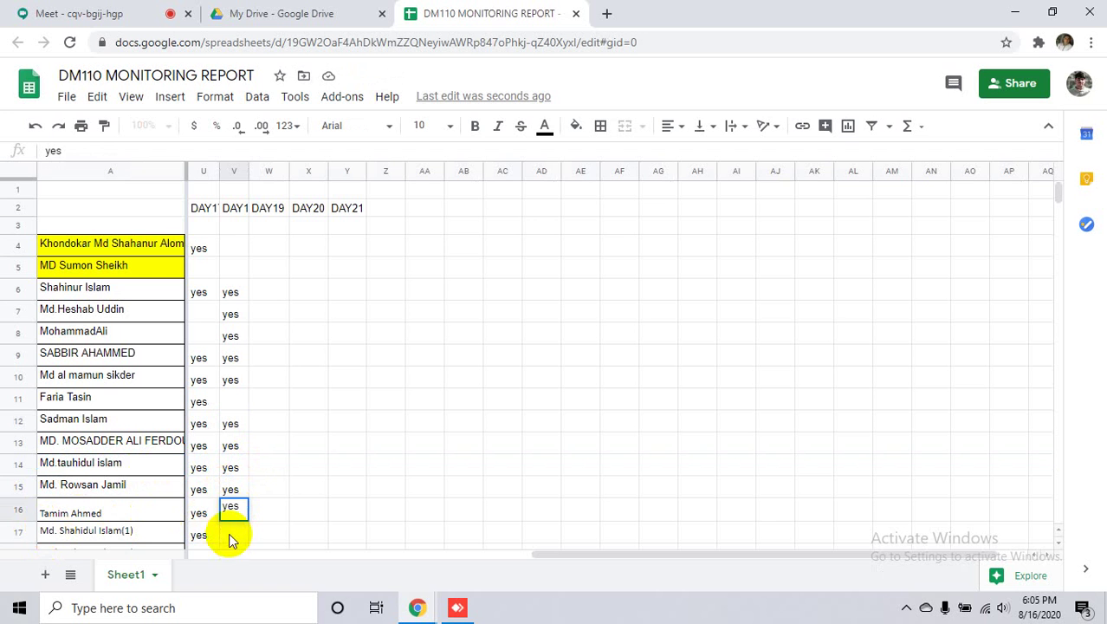
# - Enter "yes" in column V for the students in rows 17, 18 and 19
pyautogui.click(234, 534)
pyautogui.doubleClick(234, 533)
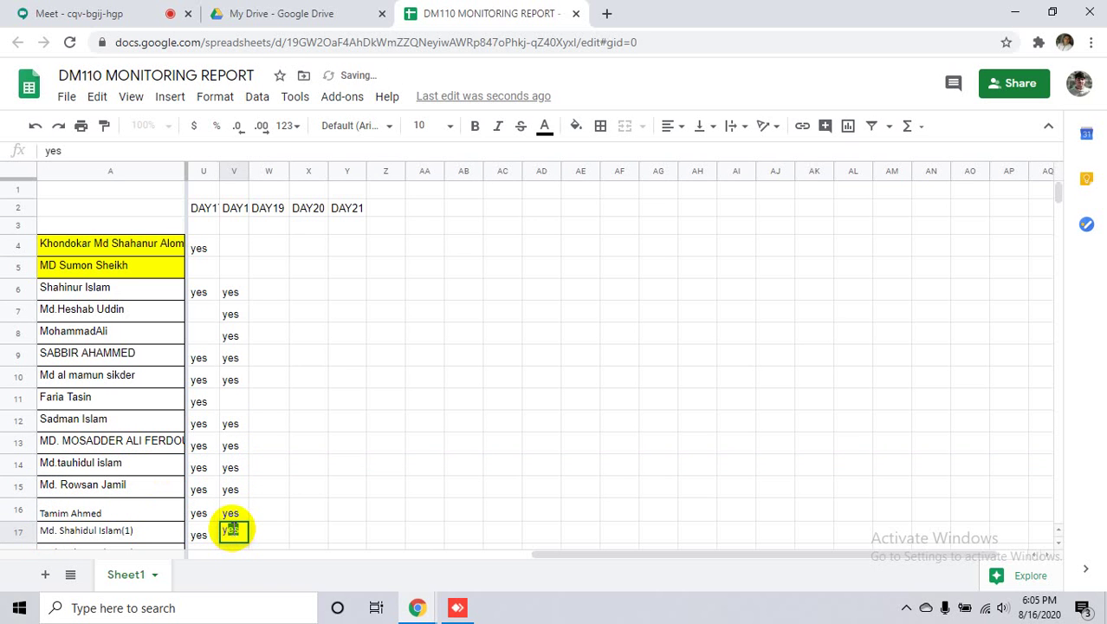
pyautogui.scroll(-2, 347, 520)
pyautogui.click(423, 456)
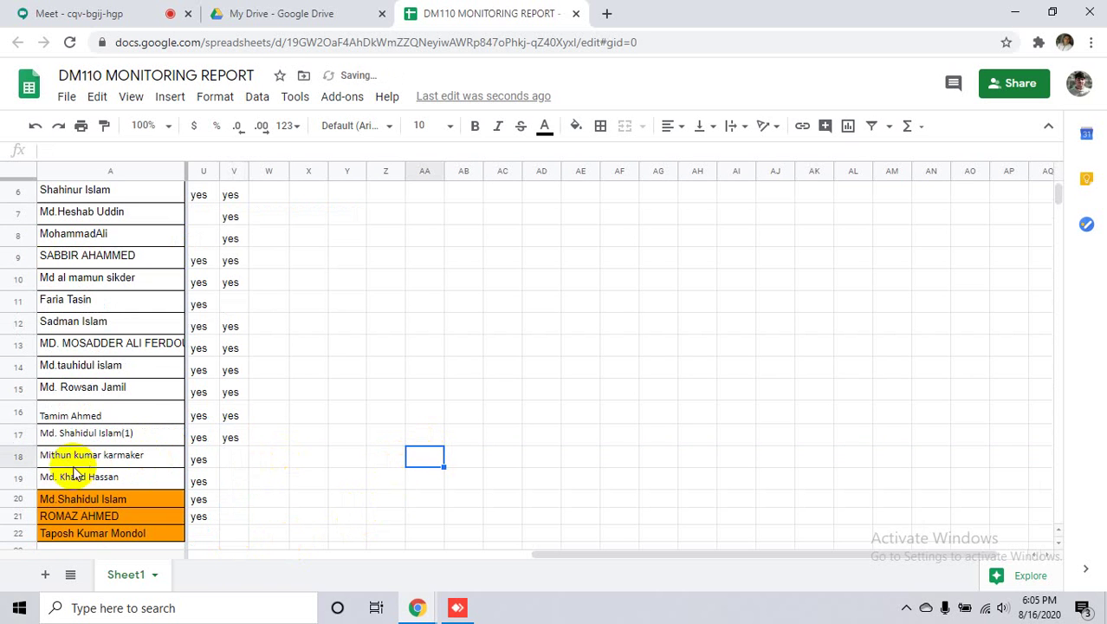
pyautogui.click(17, 458)
pyautogui.click(235, 456)
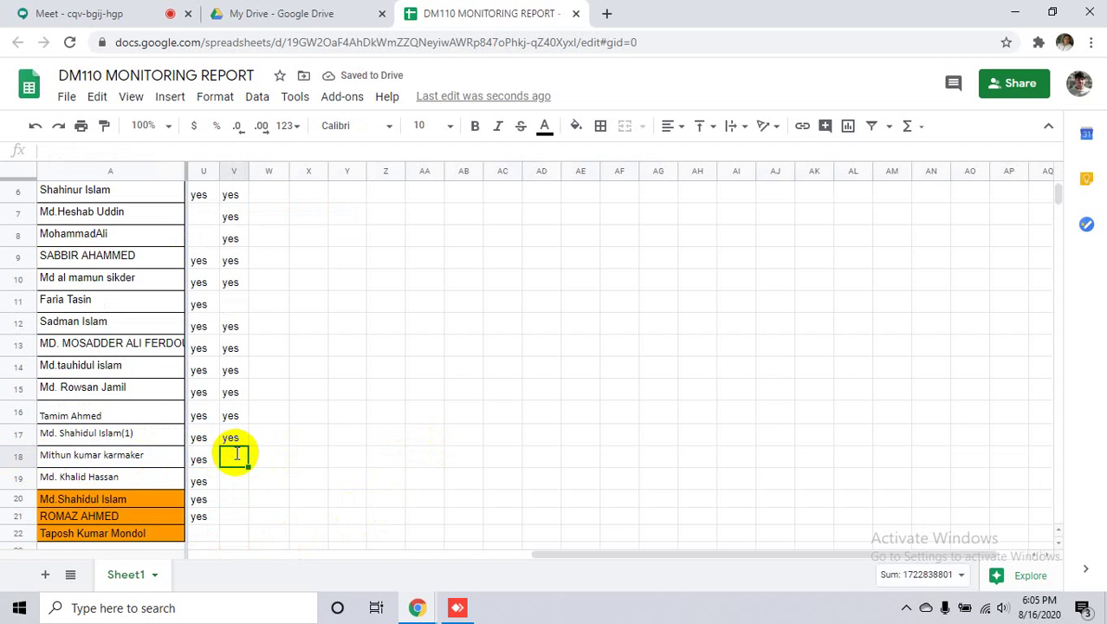
pyautogui.doubleClick(235, 457)
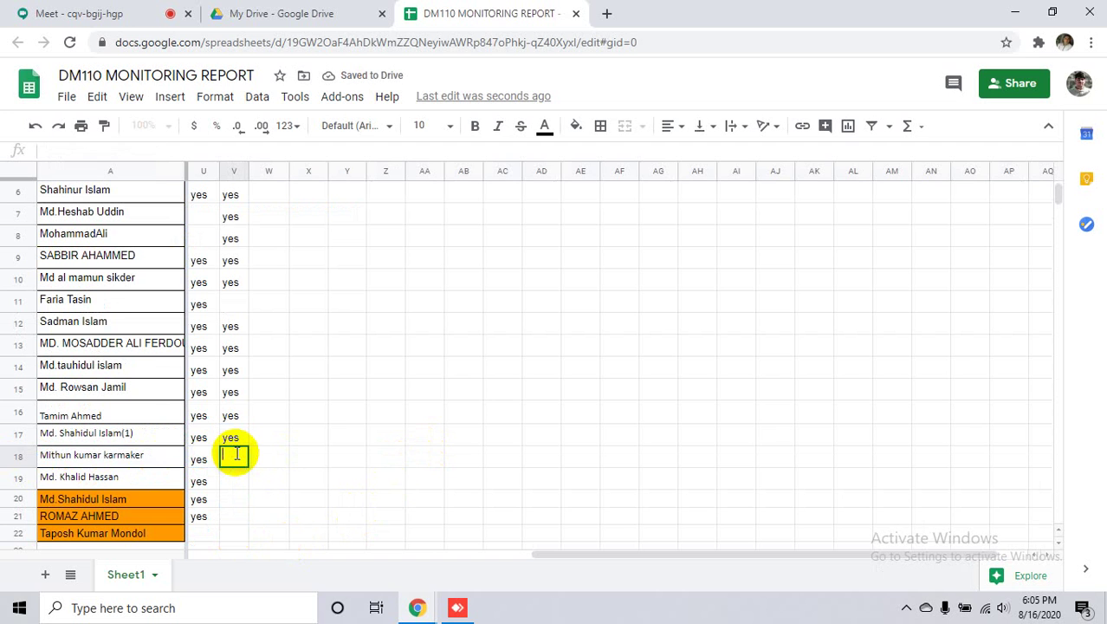
pyautogui.write('yes')
pyautogui.click(303, 486)
pyautogui.click(234, 481)
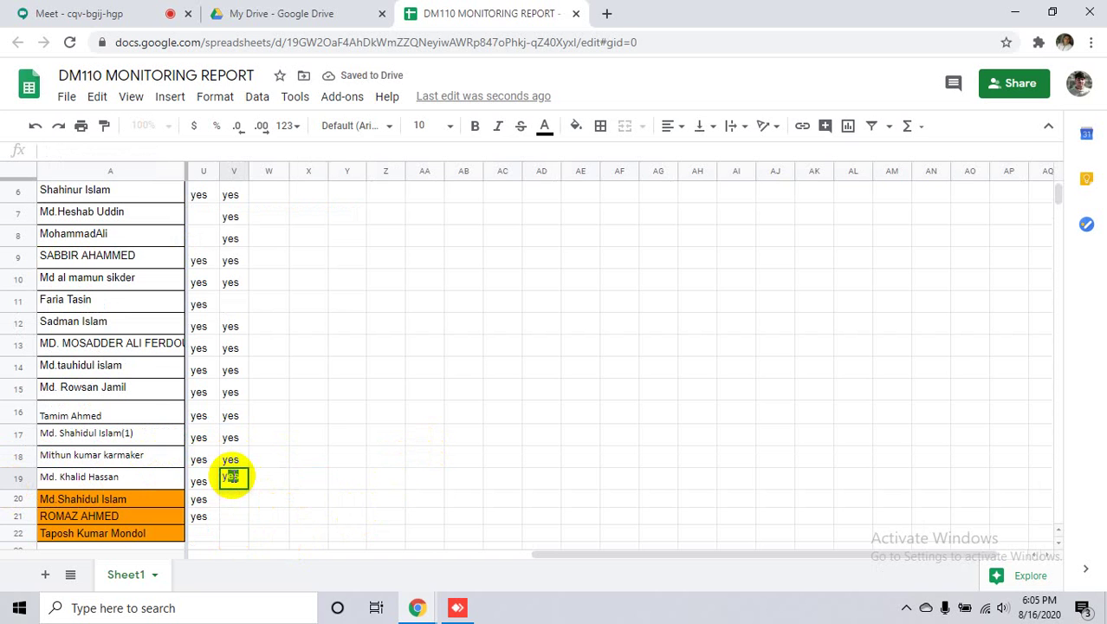
pyautogui.write('yes')
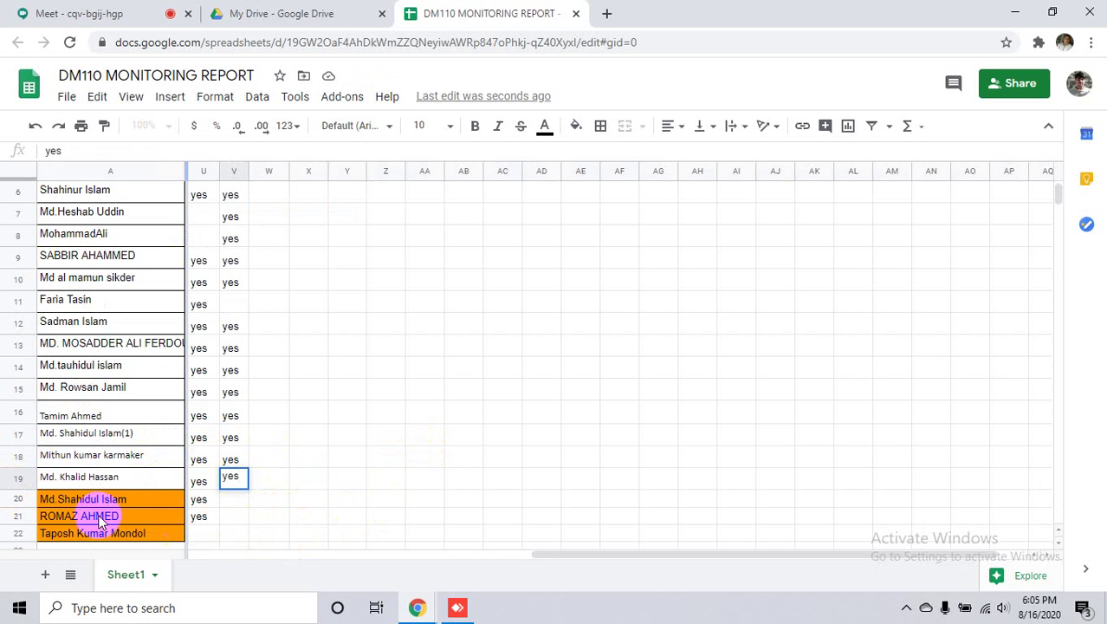
# - Enter "yes" in column V for the students in rows 20, 21 and 22
pyautogui.click(231, 500)
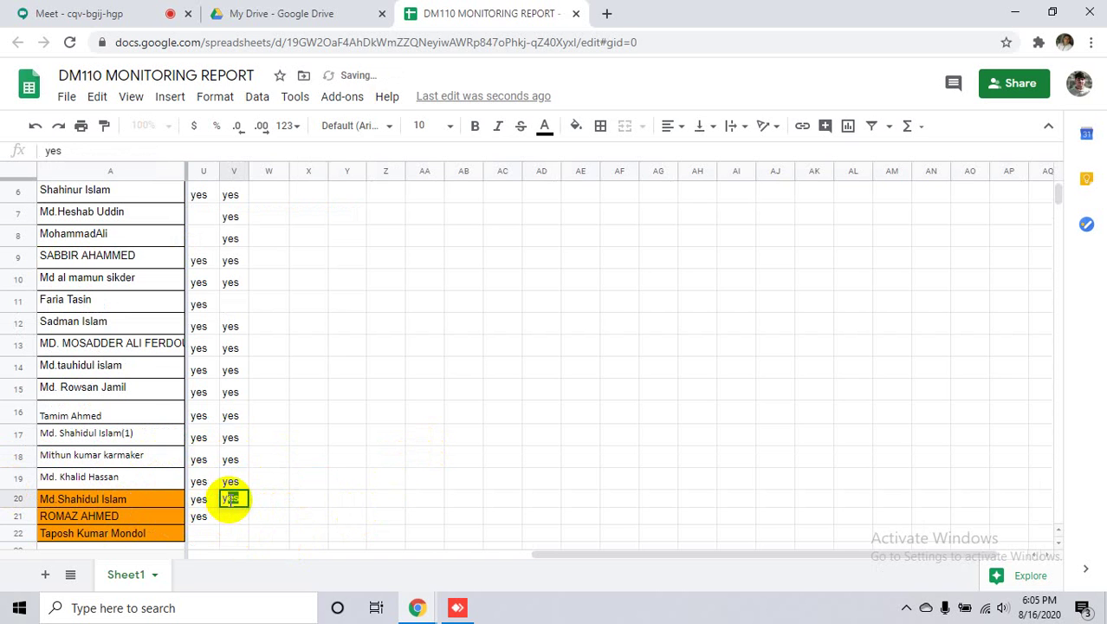
pyautogui.write('yes')
pyautogui.click(234, 516)
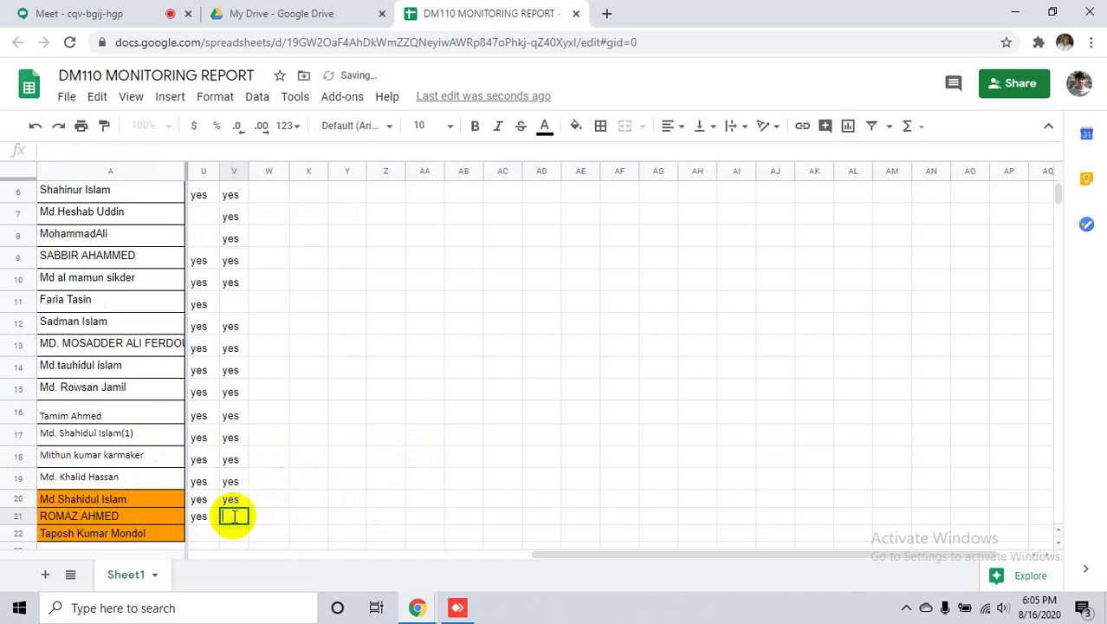
pyautogui.write('yes')
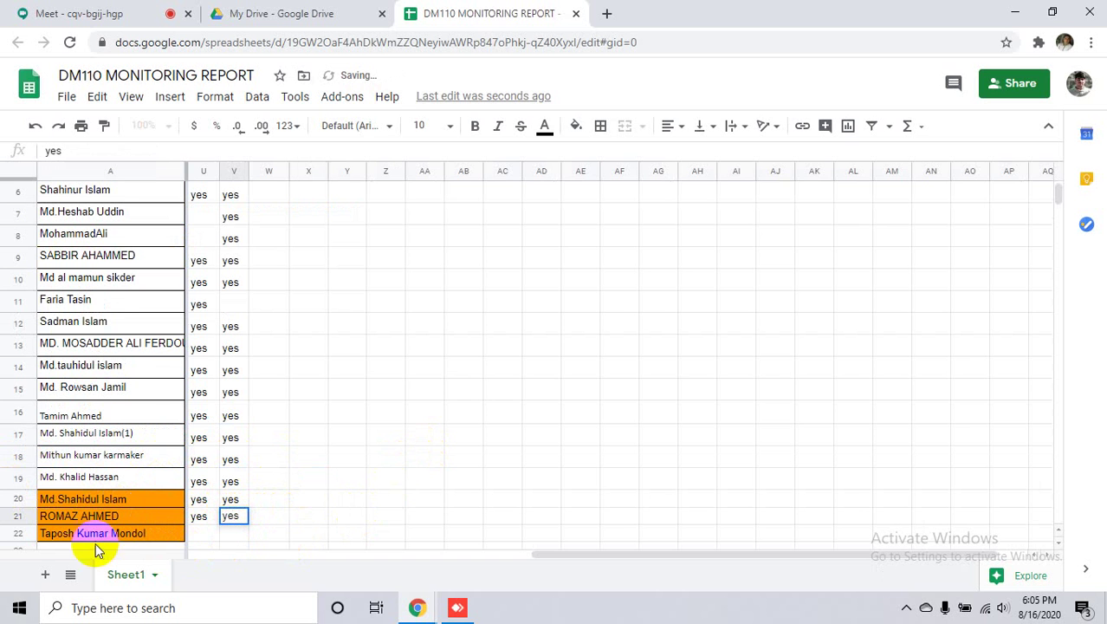
pyautogui.click(235, 533)
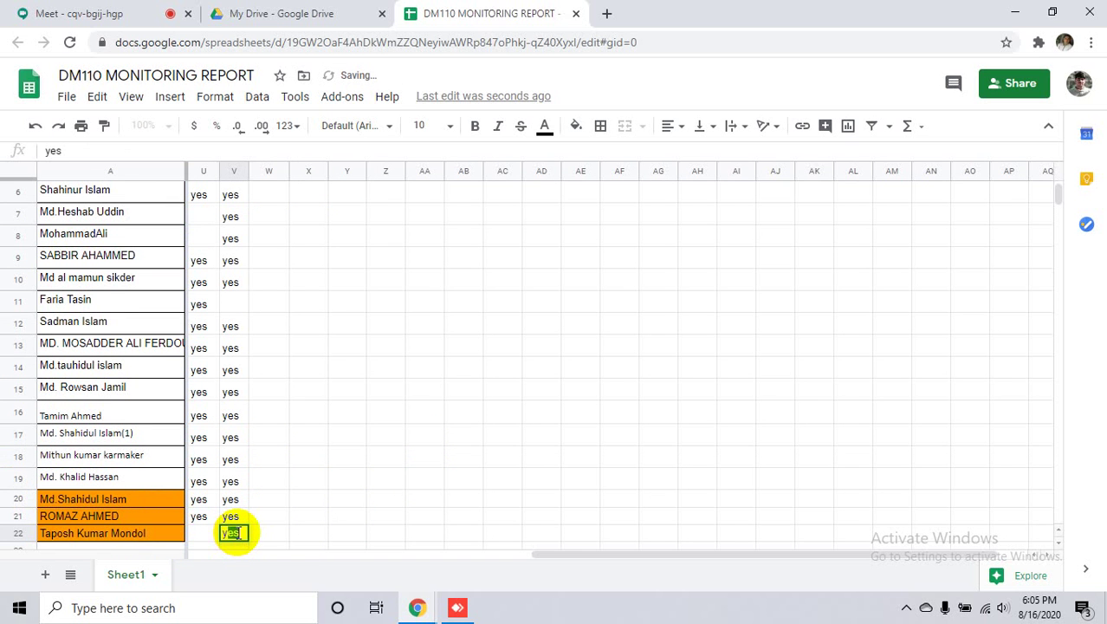
pyautogui.click(425, 519)
# - Review the DAY18 attendance entries in column V against the student list in rows 4 to 22
pyautogui.scroll(2, 363, 456)
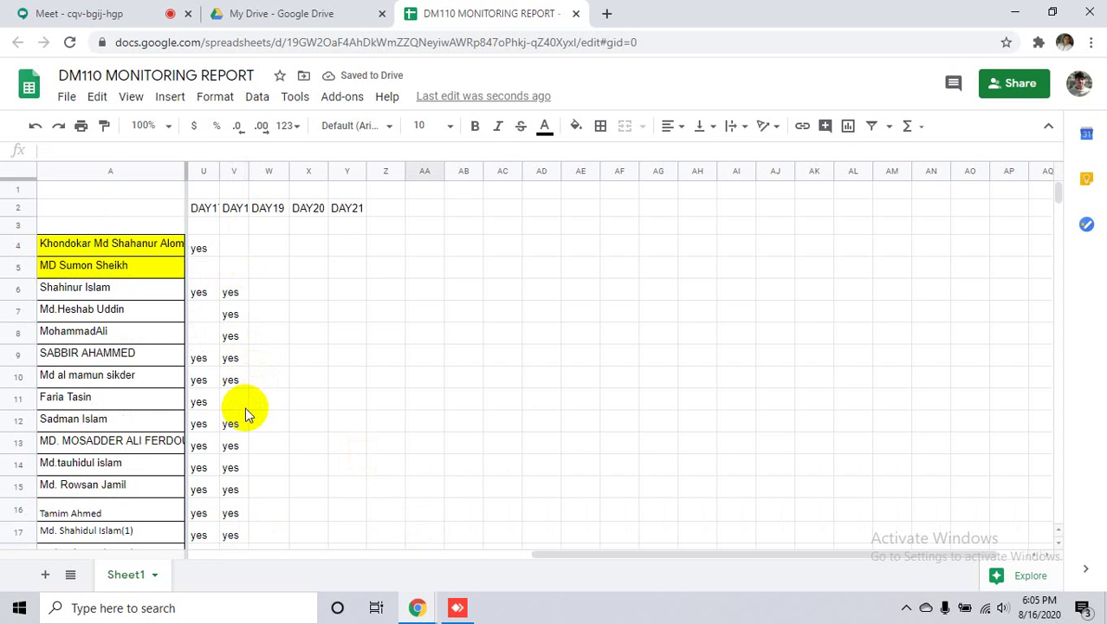
pyautogui.scroll(-5, 245, 407)
pyautogui.scroll(5, 245, 407)
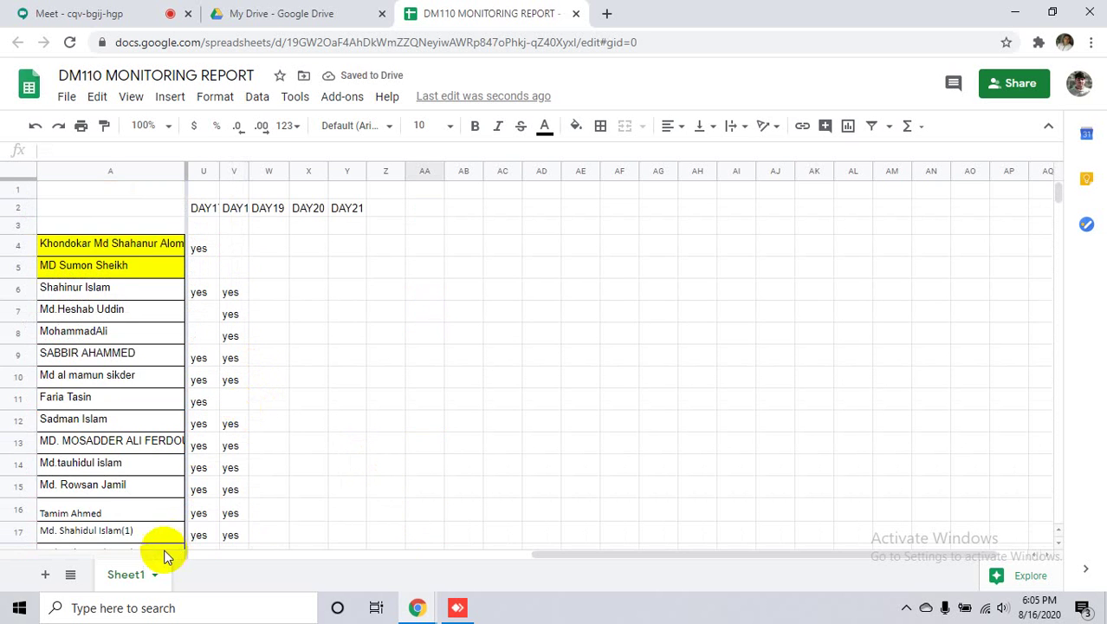
pyautogui.scroll(-3, 242, 516)
pyautogui.click(18, 379)
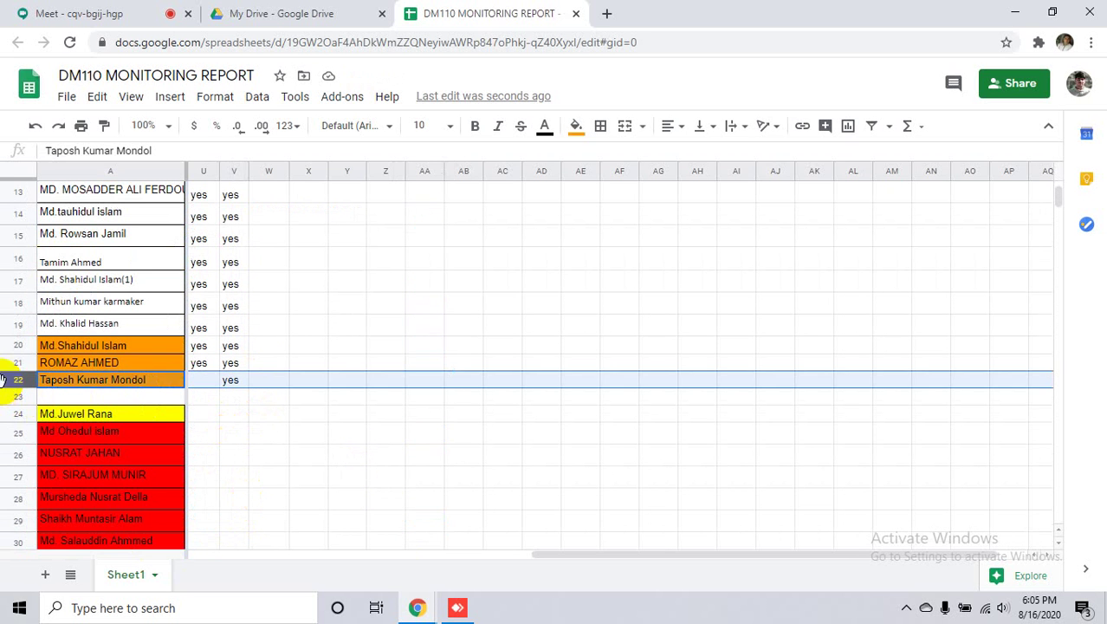
pyautogui.scroll(3, 371, 458)
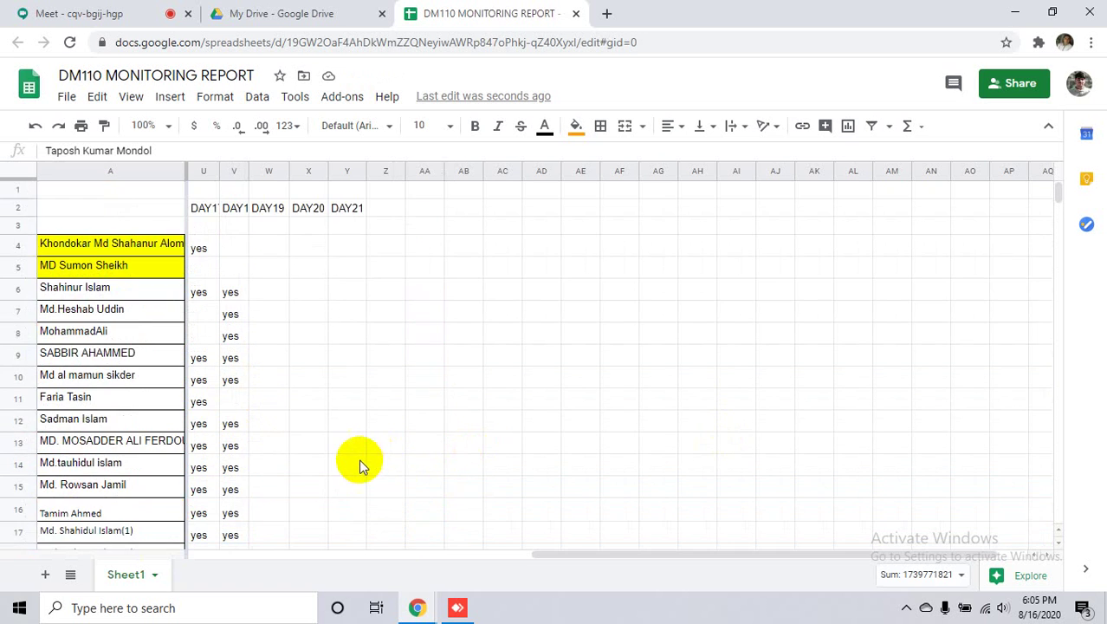
pyautogui.scroll(-3, 361, 461)
pyautogui.scroll(3, 148, 428)
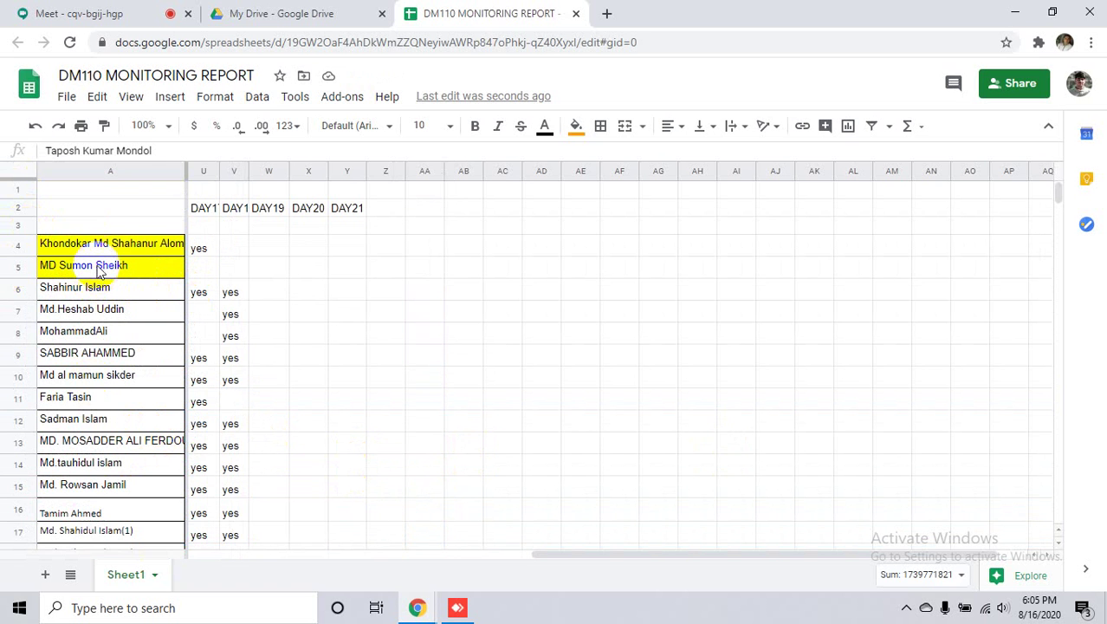
# - Look through the yellow and red student rows from row 24 to row 40 for DAY18 attendance
pyautogui.scroll(-5, 285, 261)
pyautogui.scroll(-3, 285, 262)
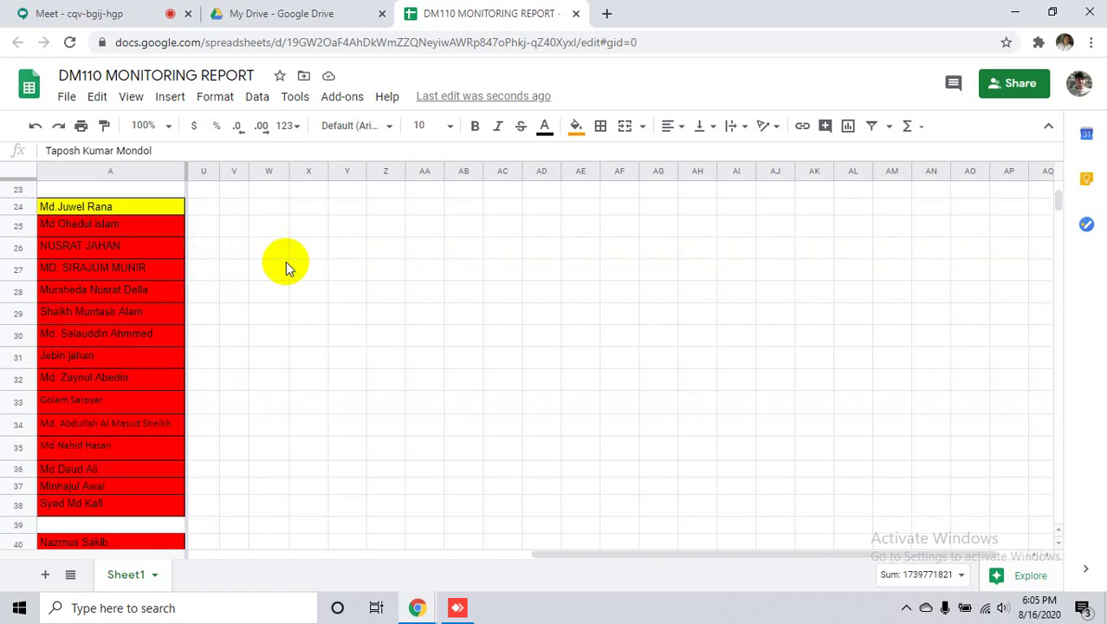
pyautogui.scroll(2, 285, 260)
pyautogui.press('Down')
pyautogui.press('Down')
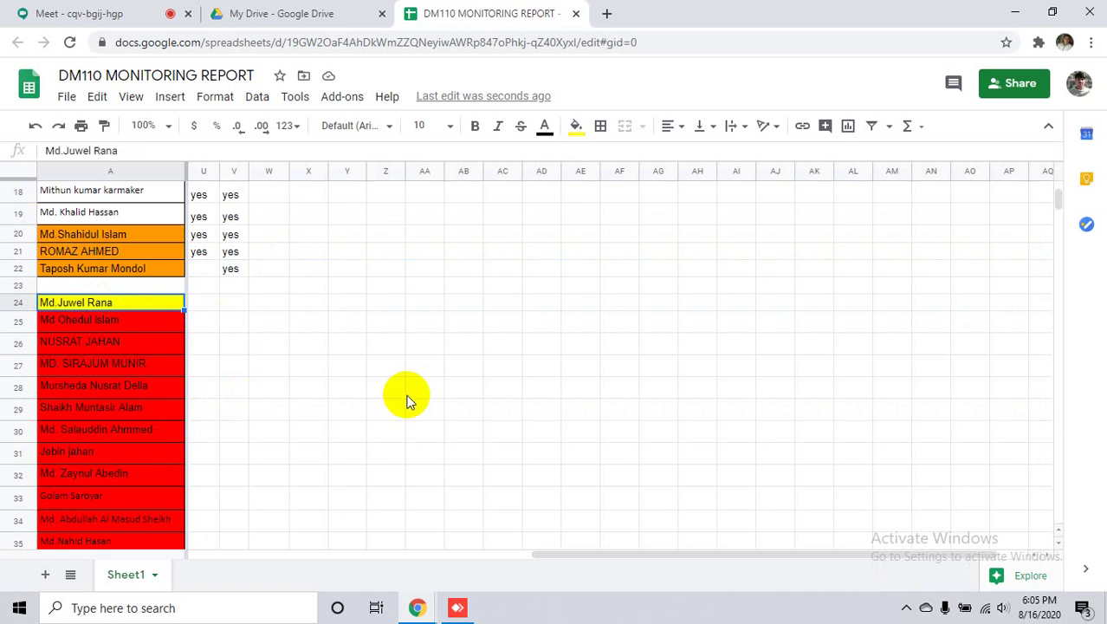
pyautogui.scroll(-6, 408, 395)
pyautogui.scroll(3, 408, 396)
pyautogui.scroll(2, 151, 417)
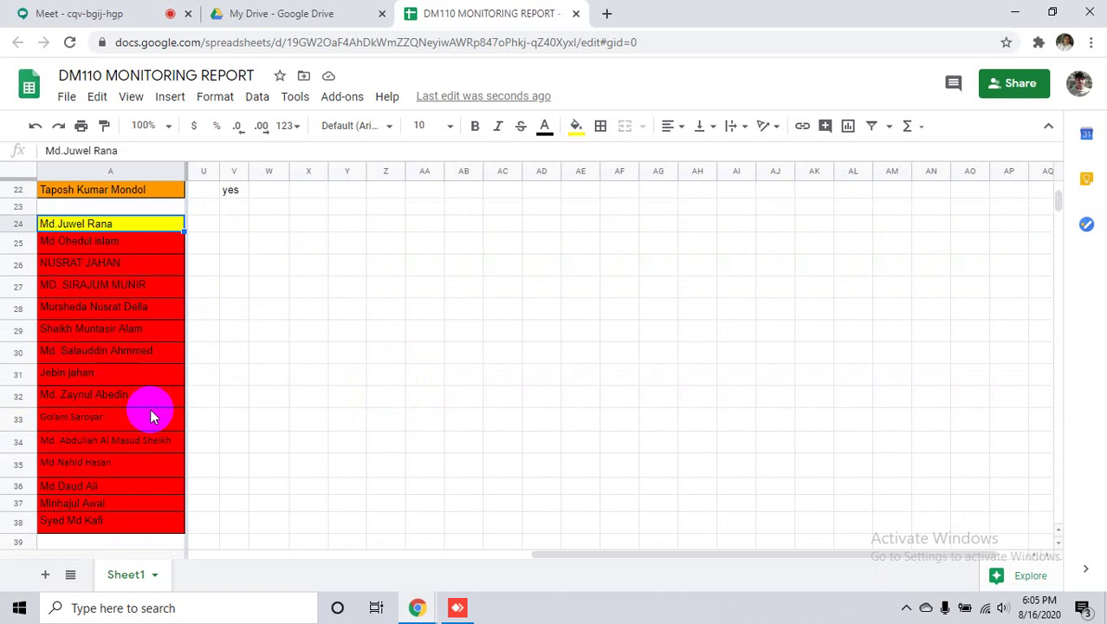
pyautogui.scroll(-2, 154, 415)
# - Examine the earlier days' attendance of the red-highlighted students, including rows 25 and 38, and return to the sheet's header rows
pyautogui.moveTo(600, 555); pyautogui.dragTo(177, 553)
pyautogui.scroll(1, 395, 425)
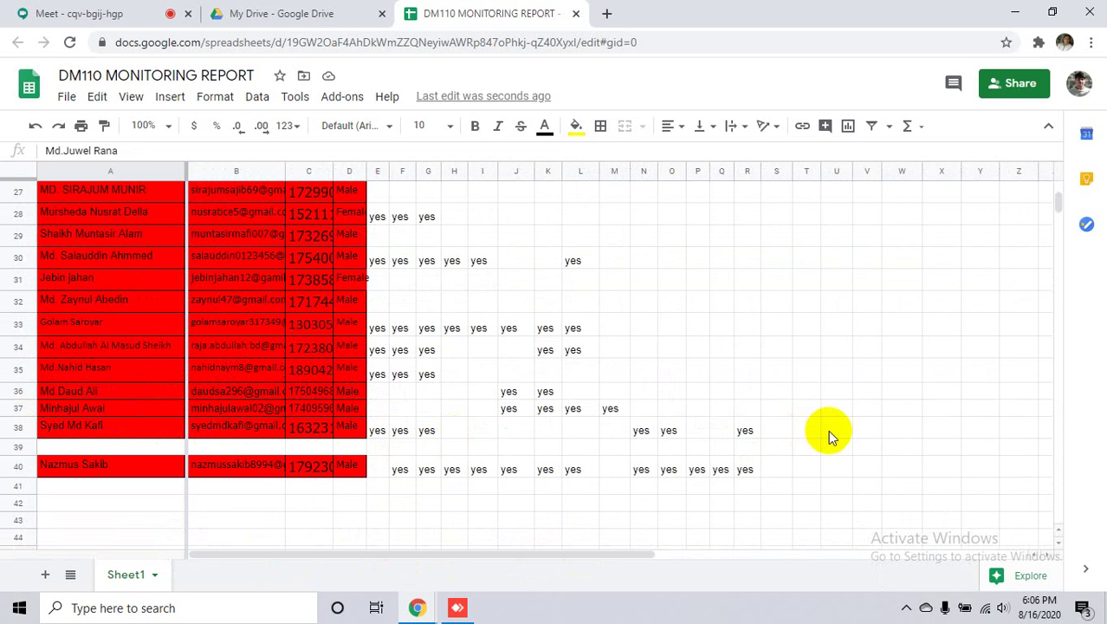
pyautogui.click(773, 433)
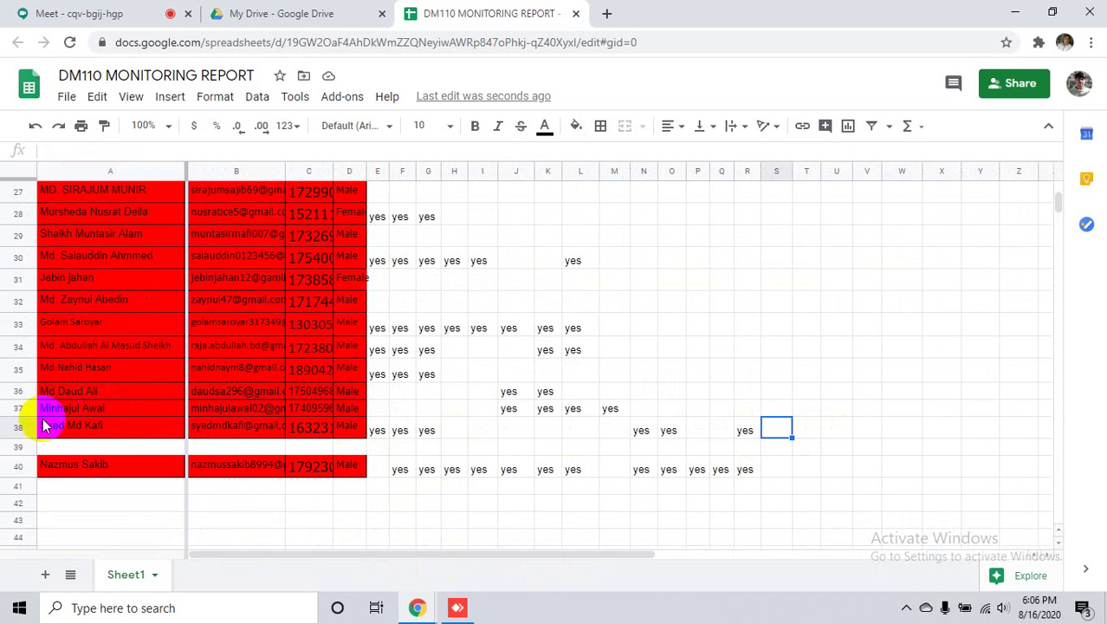
pyautogui.click(126, 386)
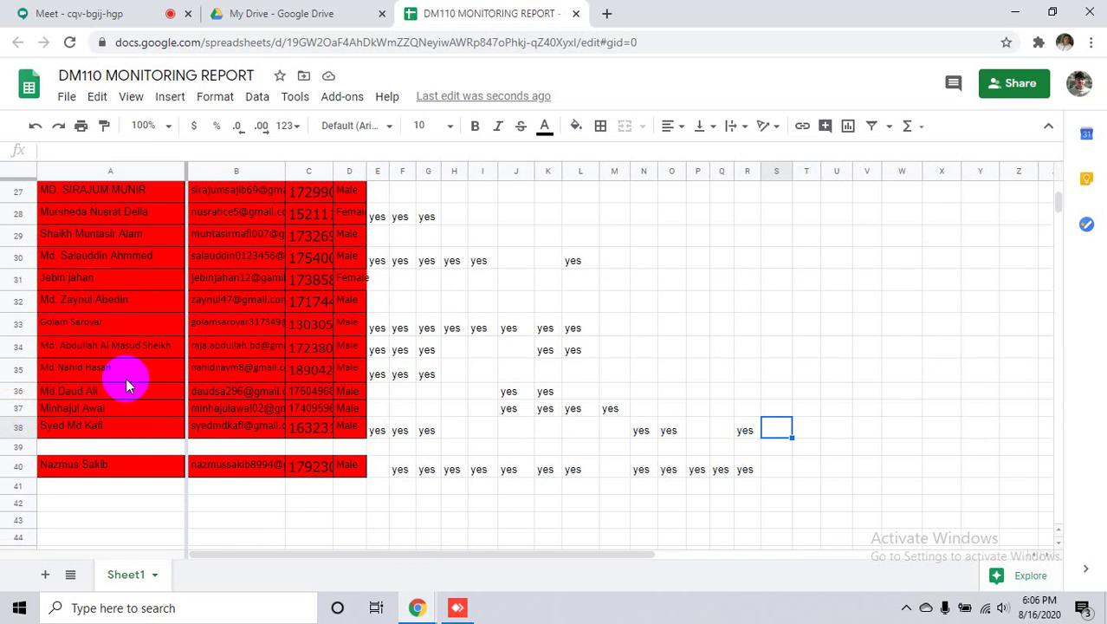
pyautogui.scroll(2, 125, 386)
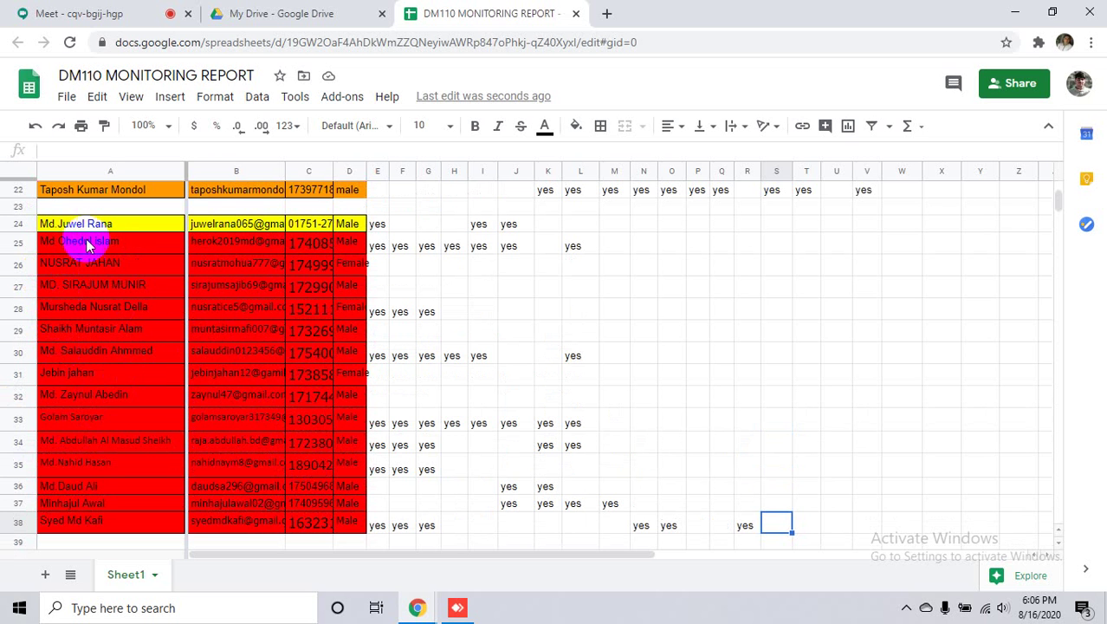
pyautogui.click(18, 242)
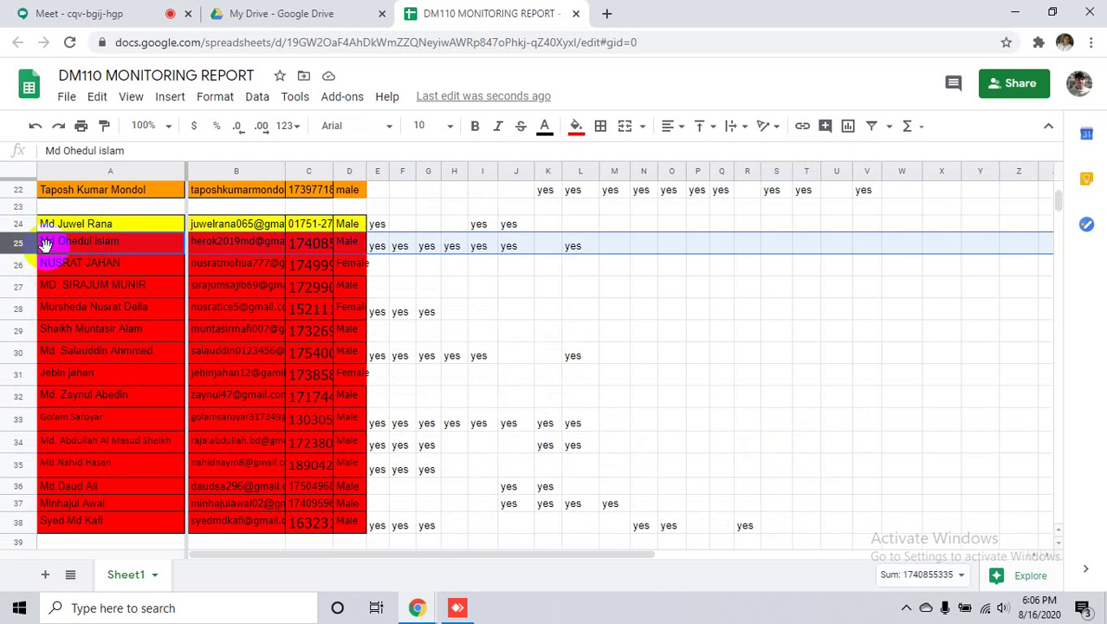
pyautogui.click(770, 291)
pyautogui.scroll(7, 723, 367)
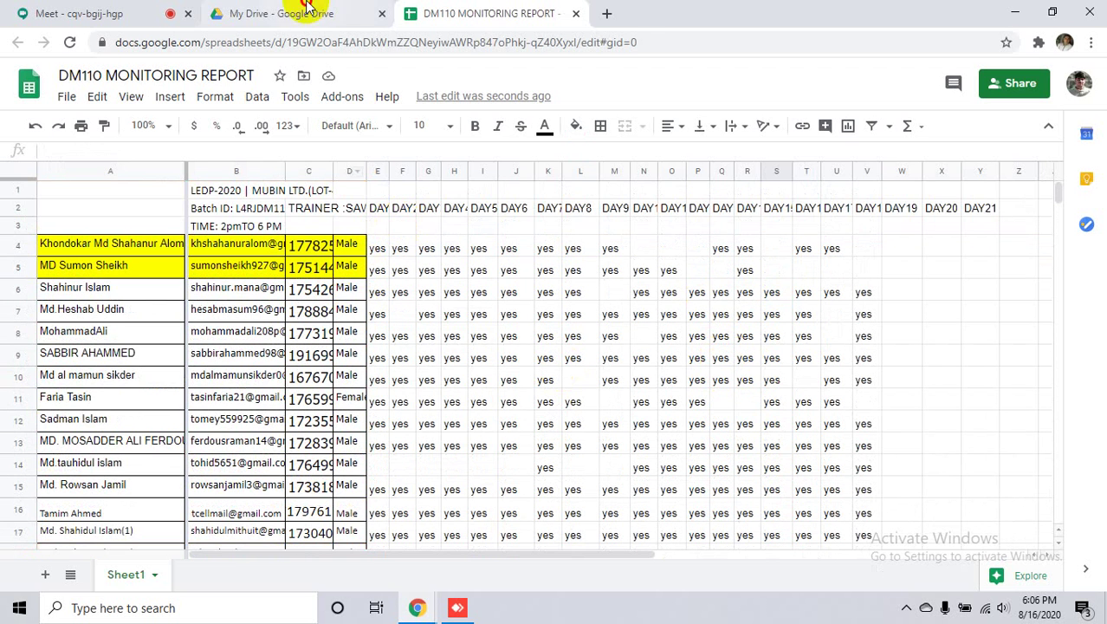
# - Switch to the Google Meet call, stop presenting and show the hidden system tray icons
pyautogui.click(48, 13)
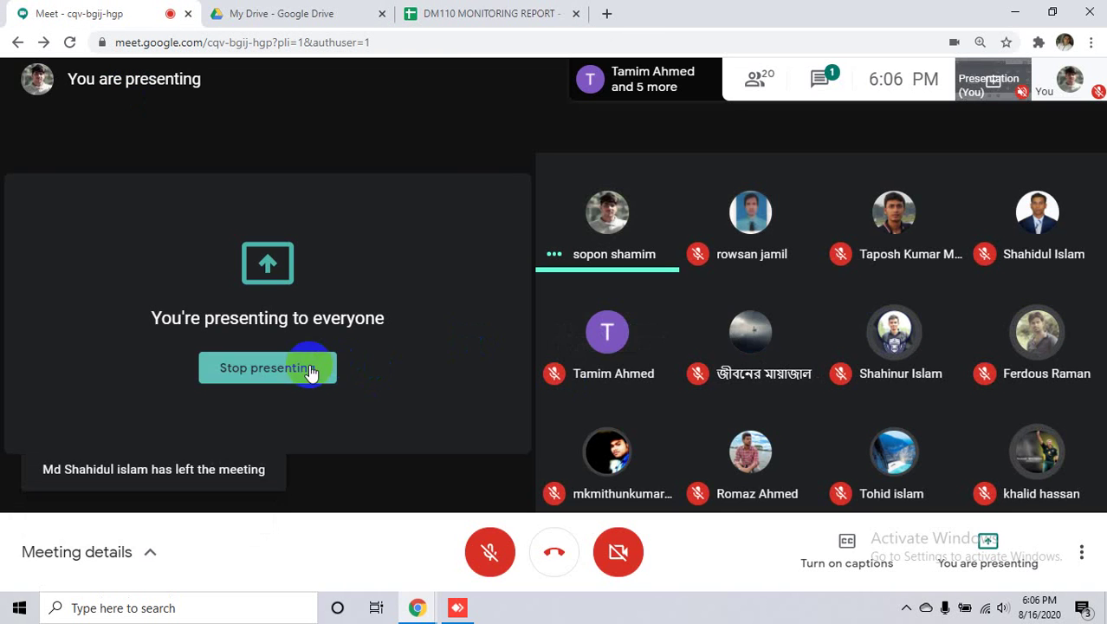
pyautogui.click(264, 367)
pyautogui.click(905, 608)
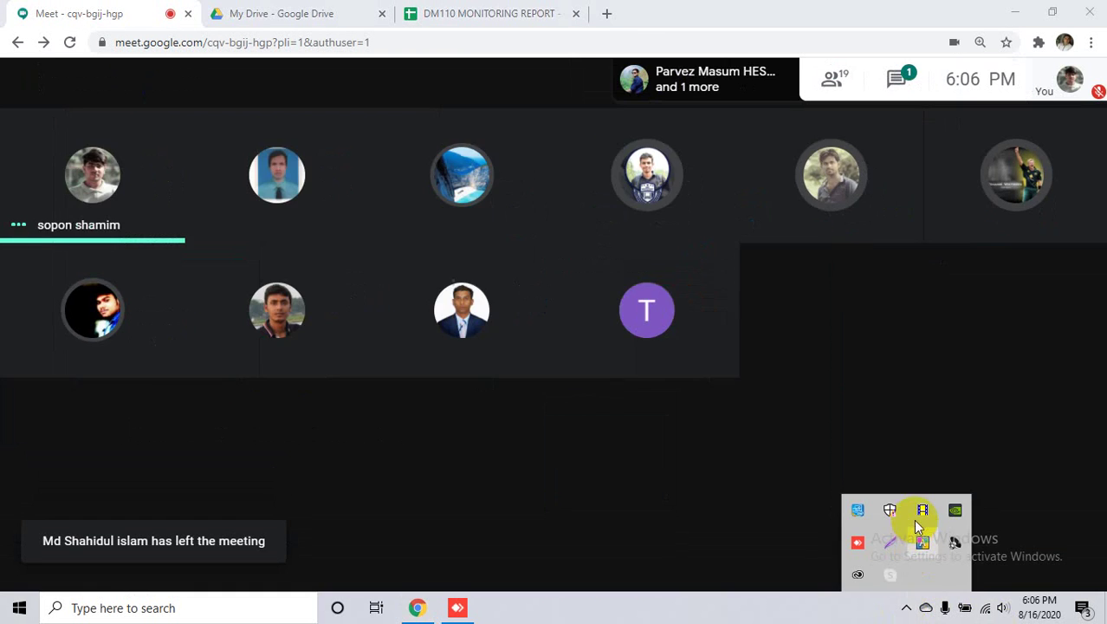